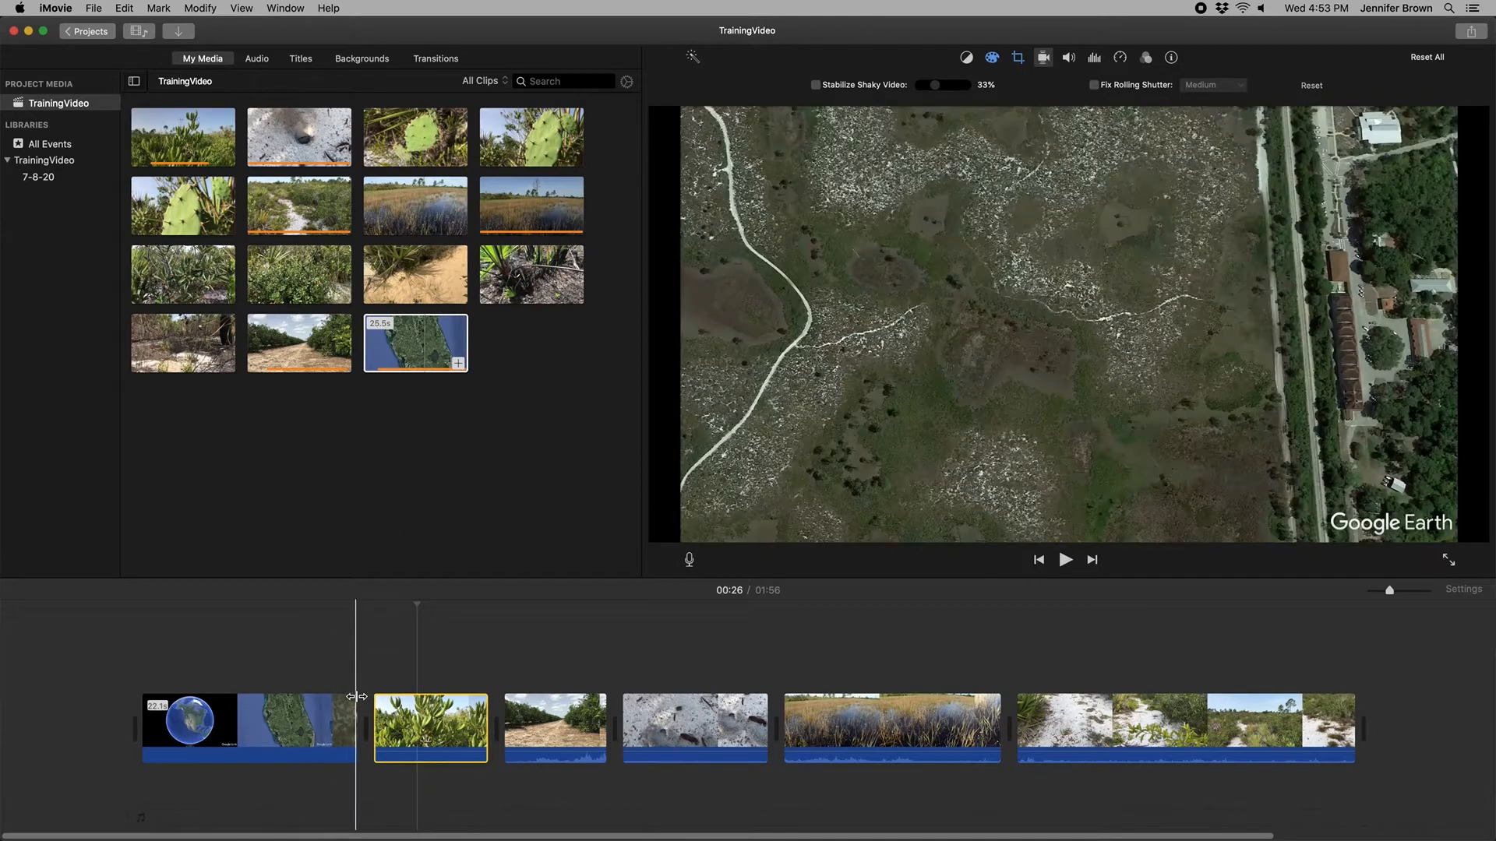
Step: Raise the volume of the leafy plant clip, second in the timeline, to 316%
drag(423, 604, 442, 605)
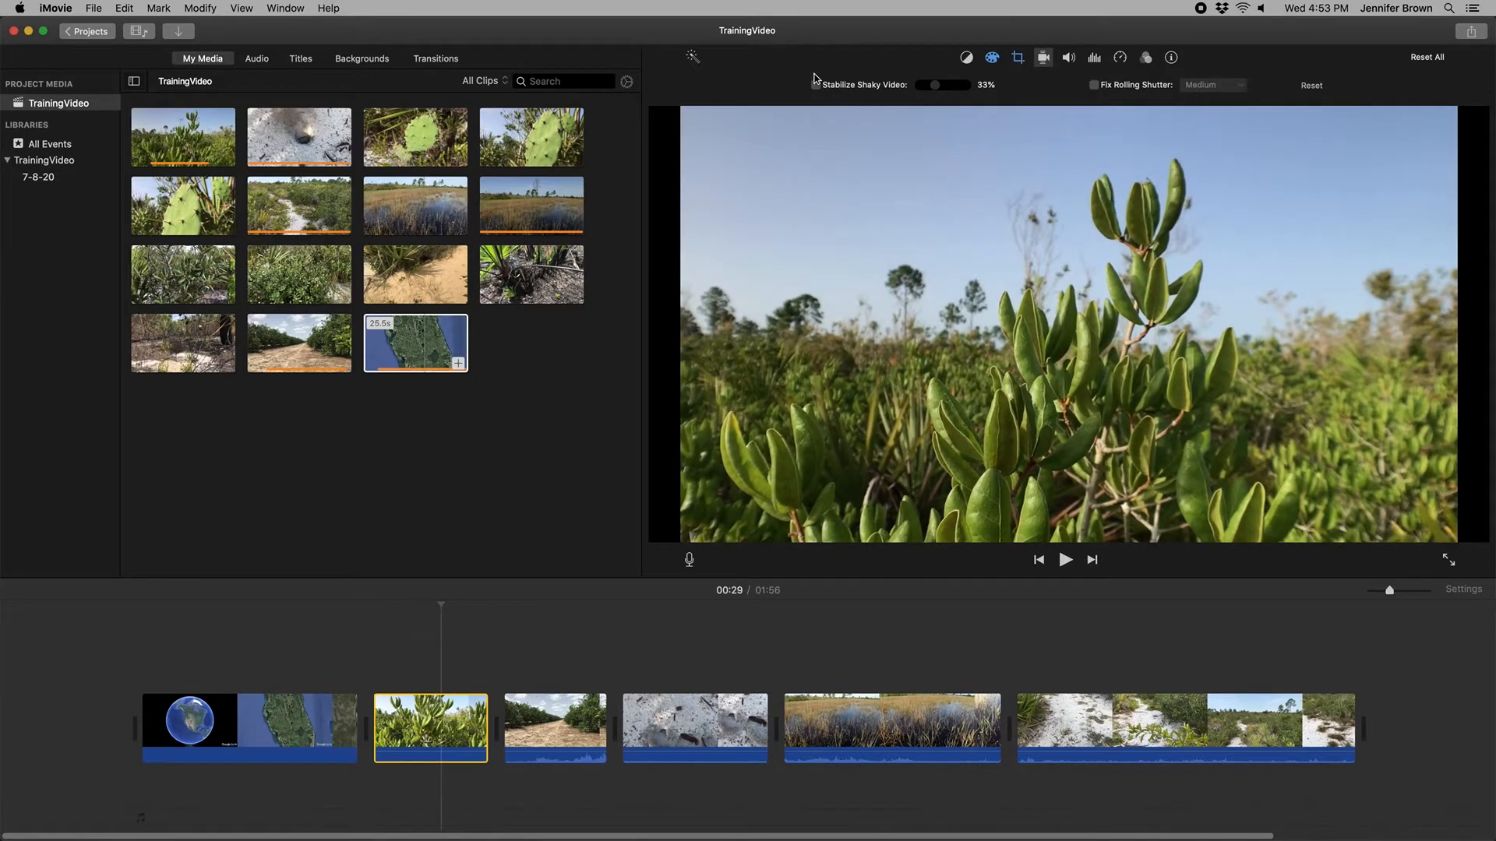
click(1068, 58)
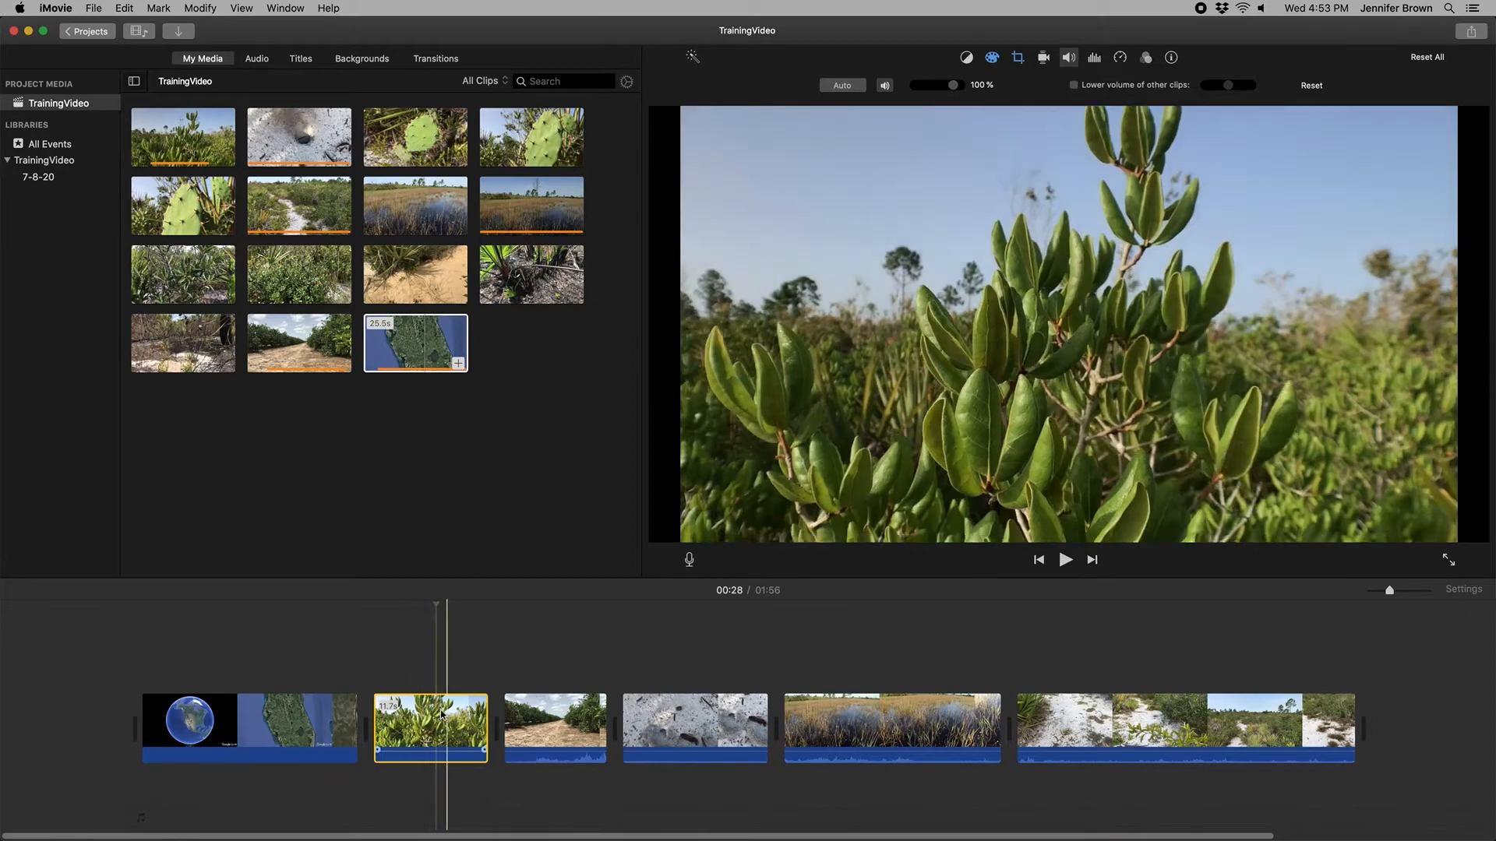
drag(443, 748, 441, 748)
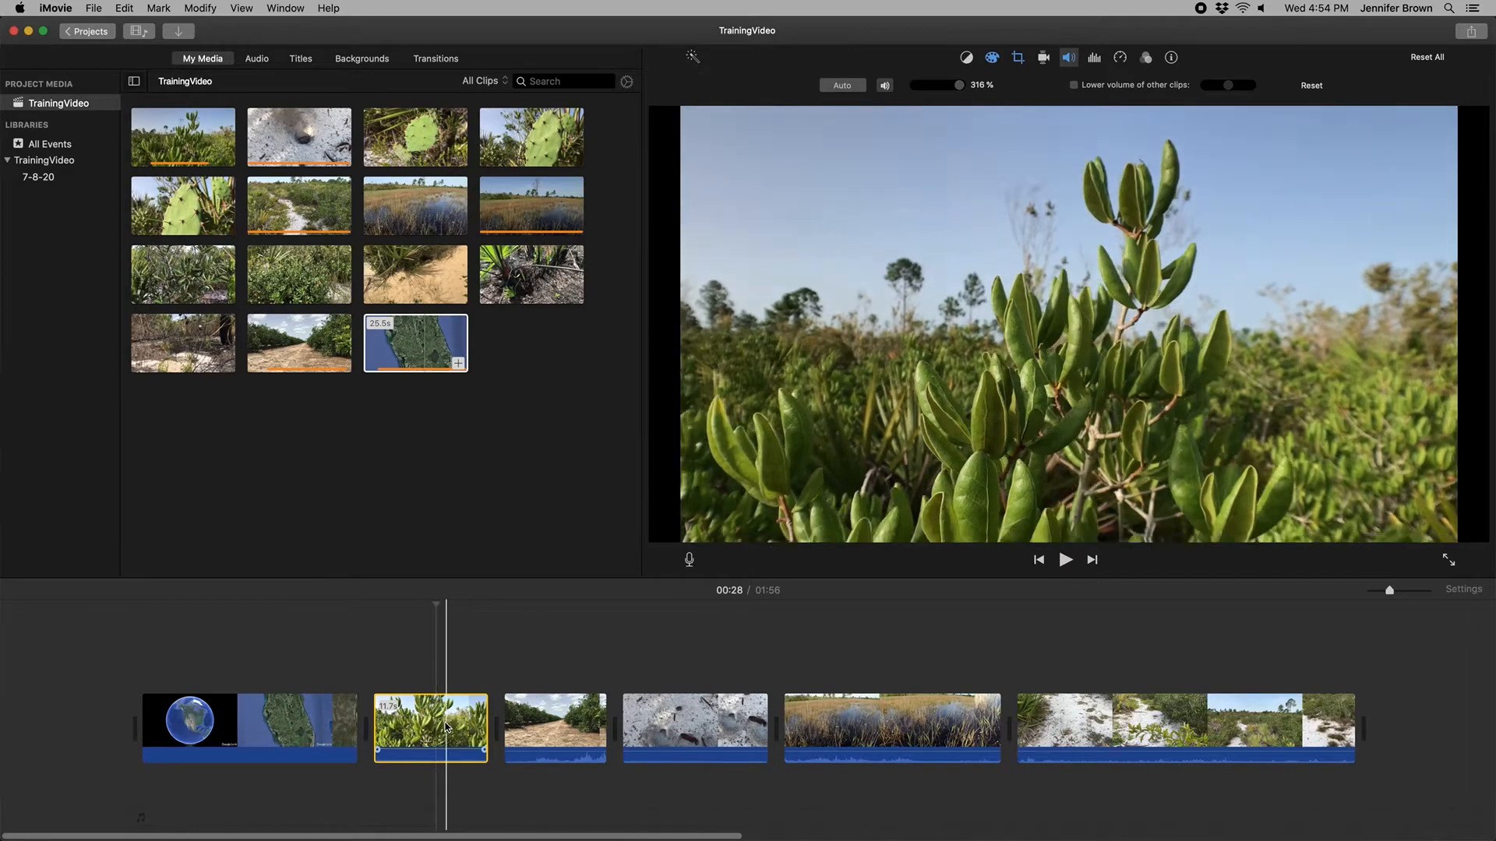
Step: Detach the audio from the leafy plant clip
right_click(445, 726)
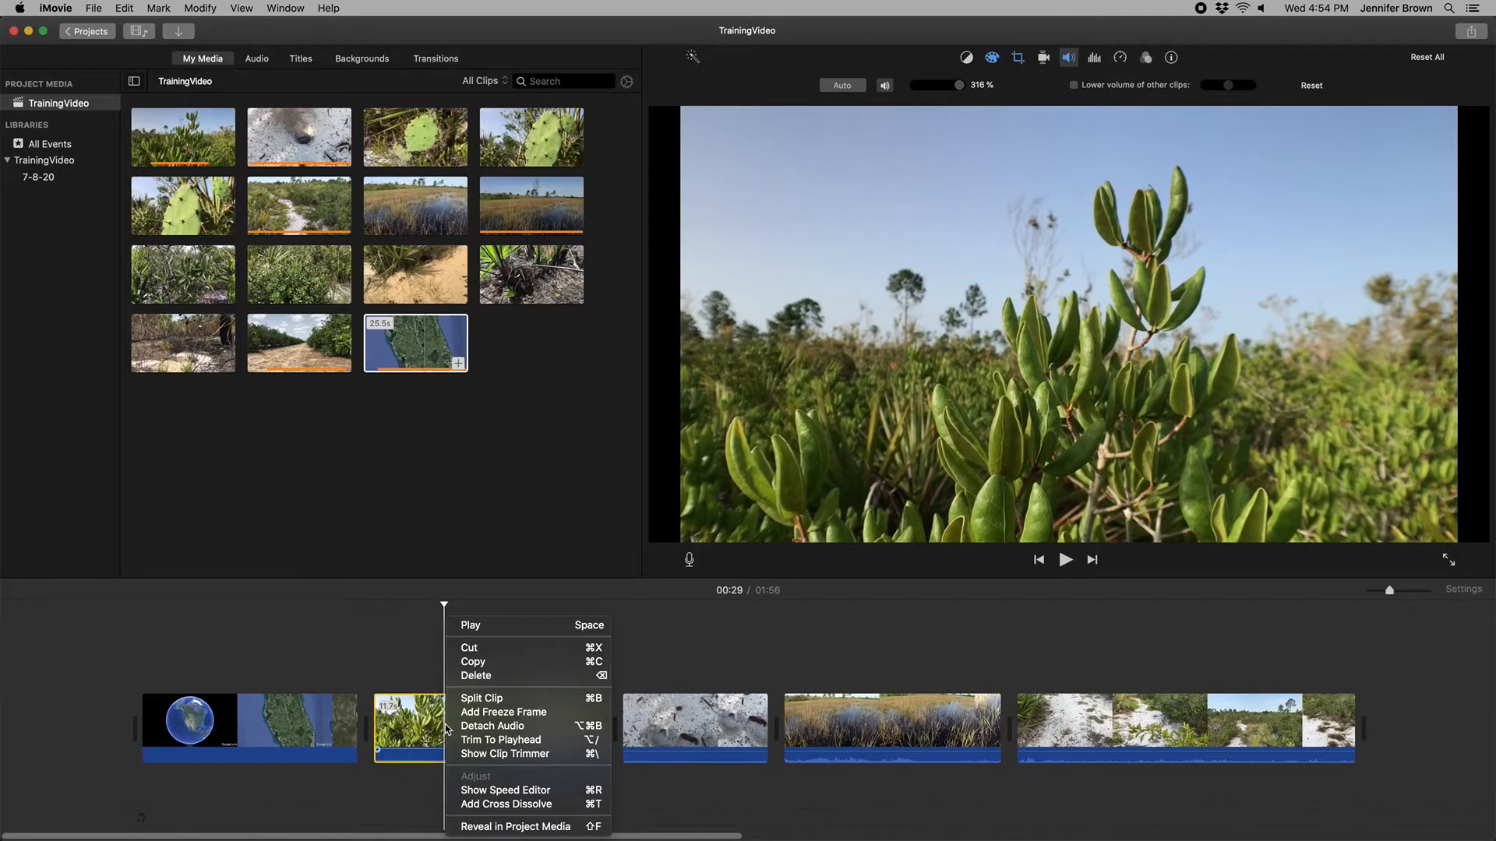
click(495, 726)
click(388, 610)
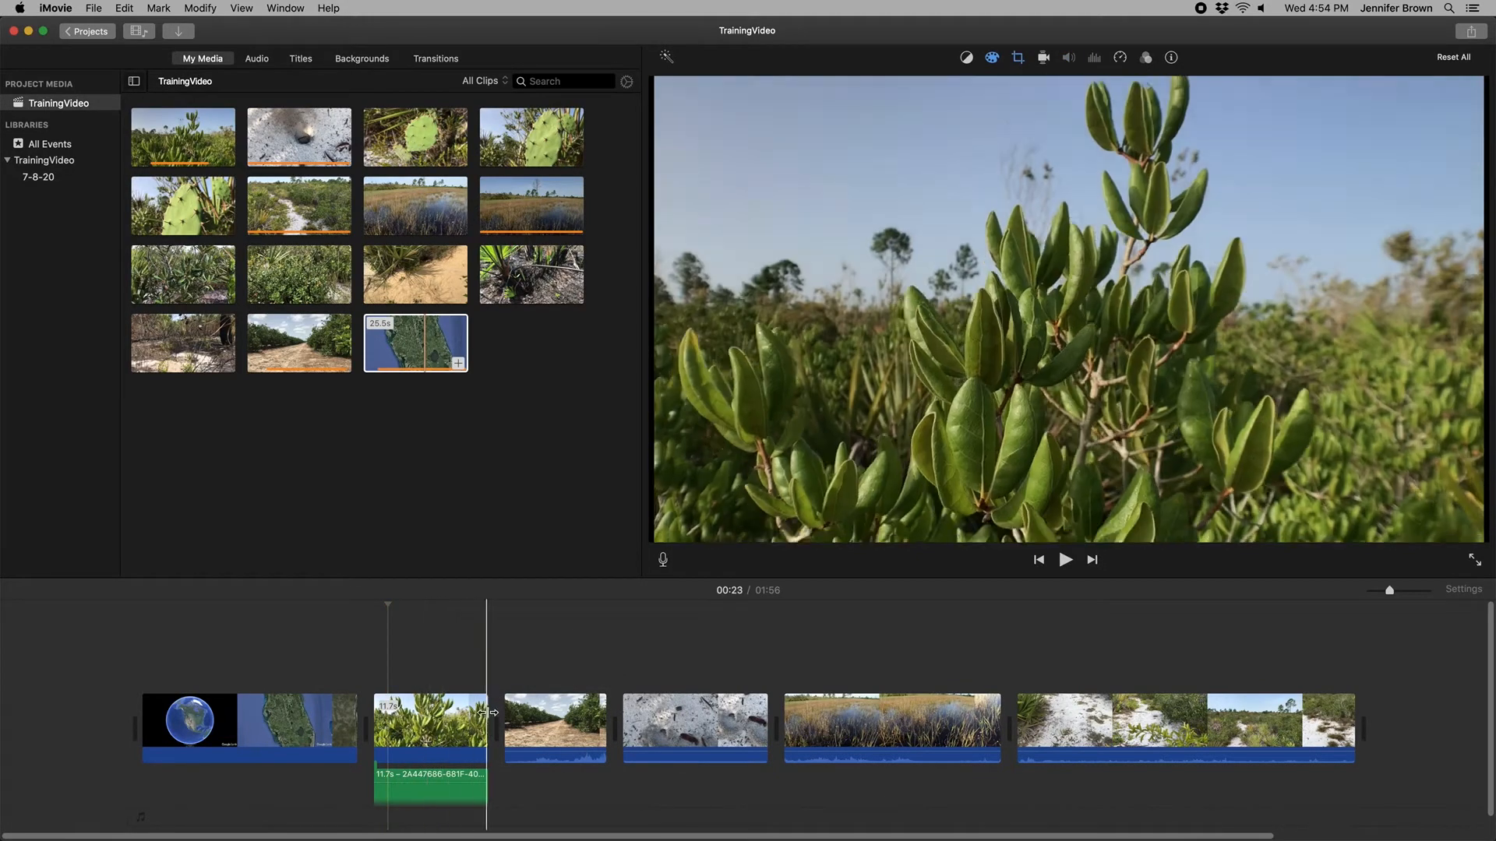
Step: Check the equalizer presets for the plant clip's detached audio, and delete that audio from the timeline
click(444, 780)
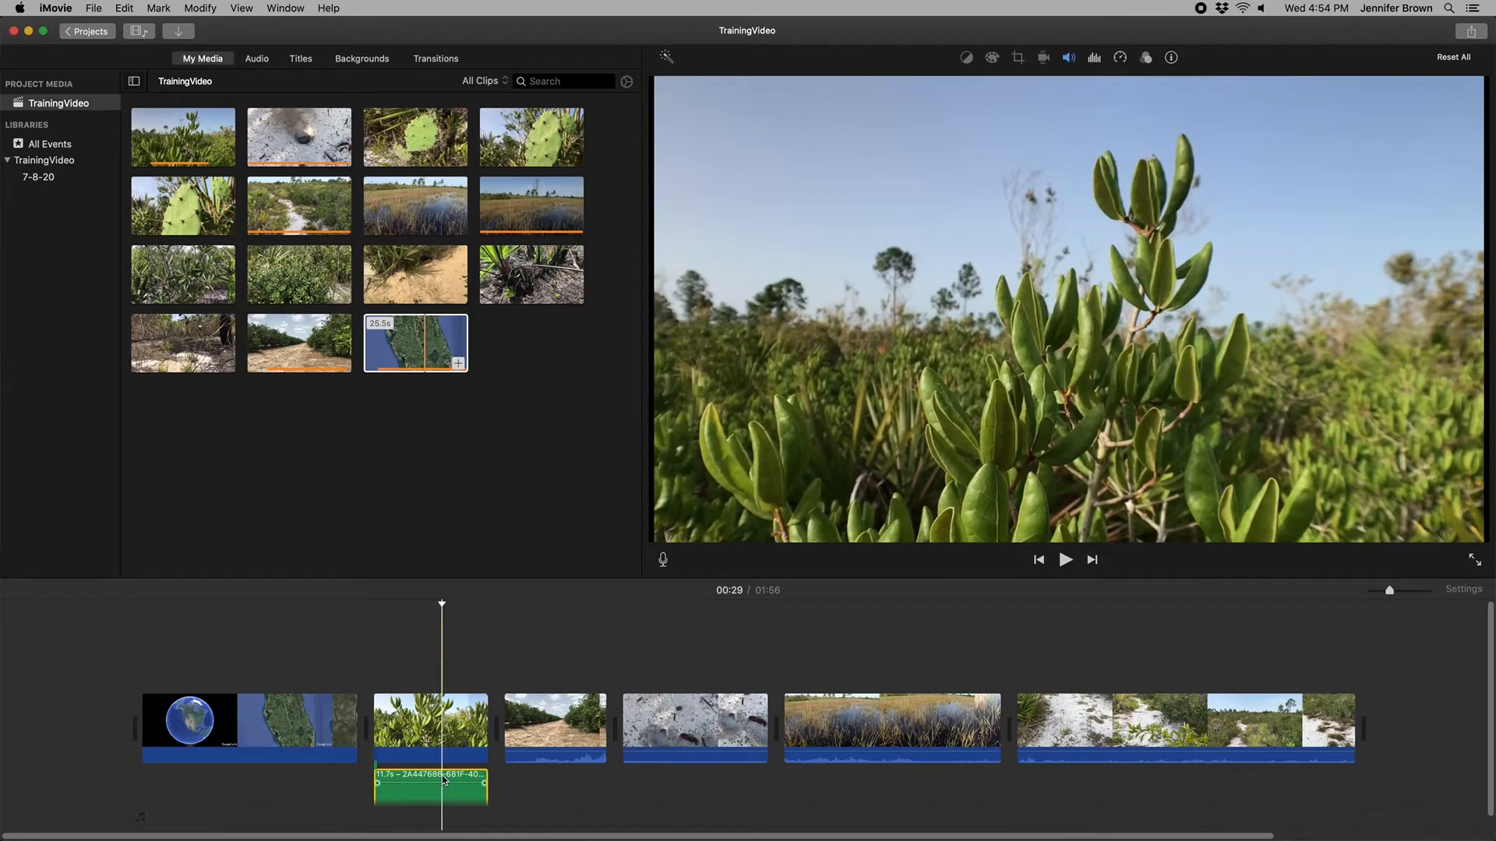
click(1093, 59)
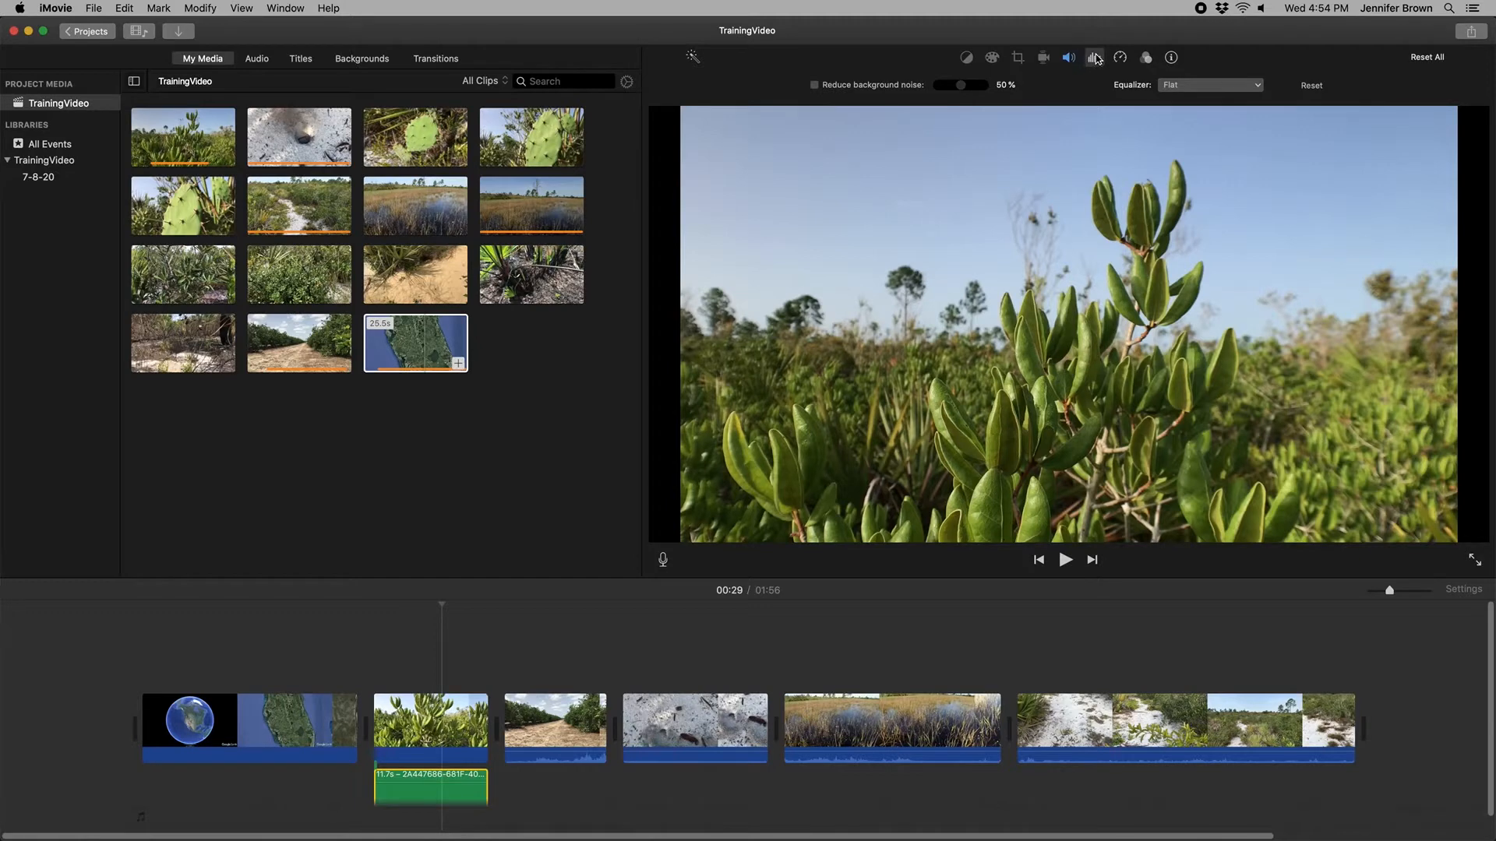
click(1181, 84)
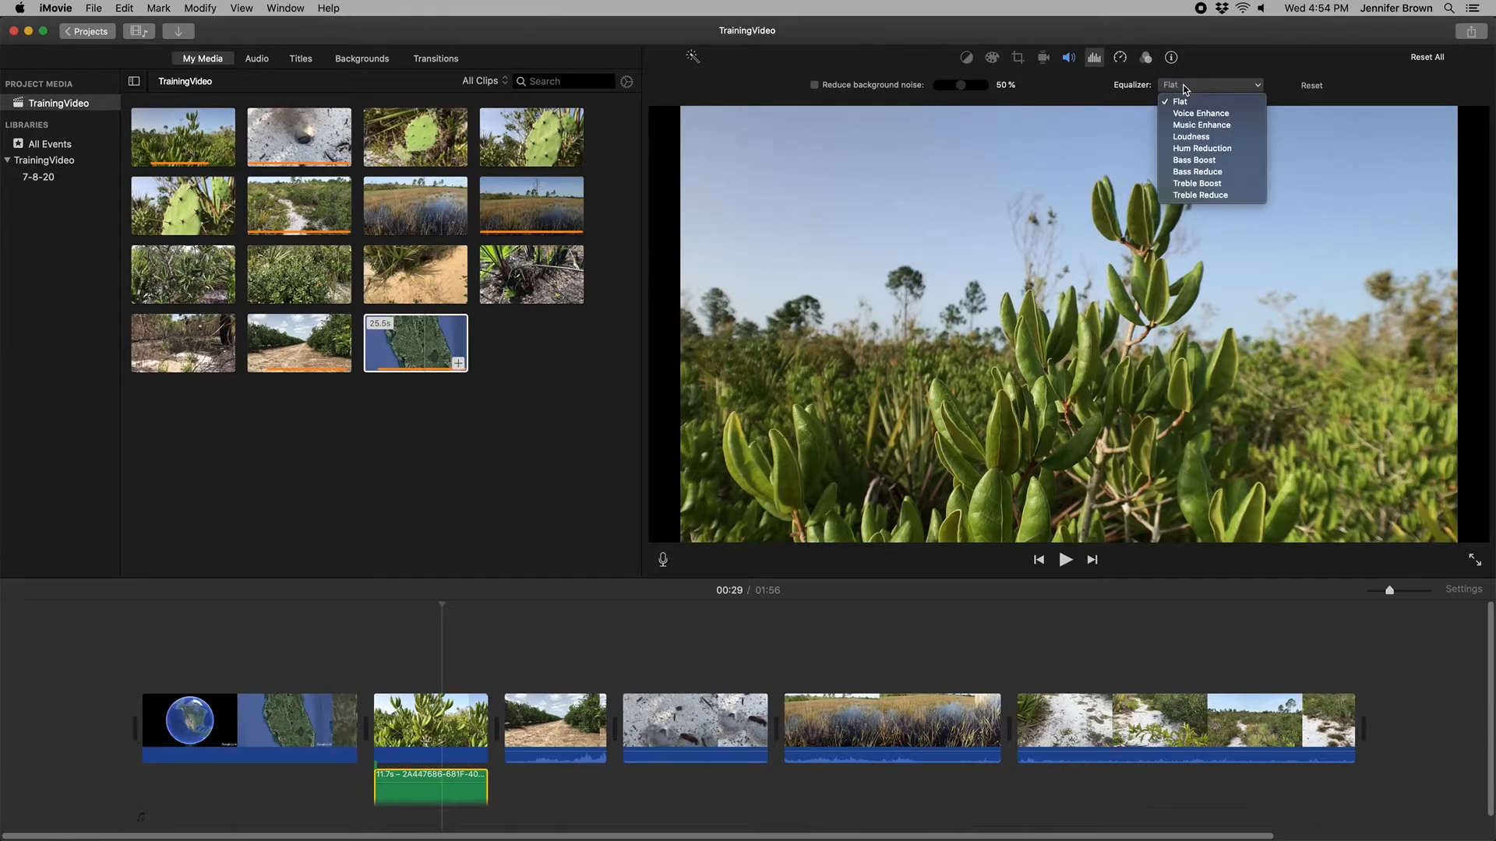
click(1181, 84)
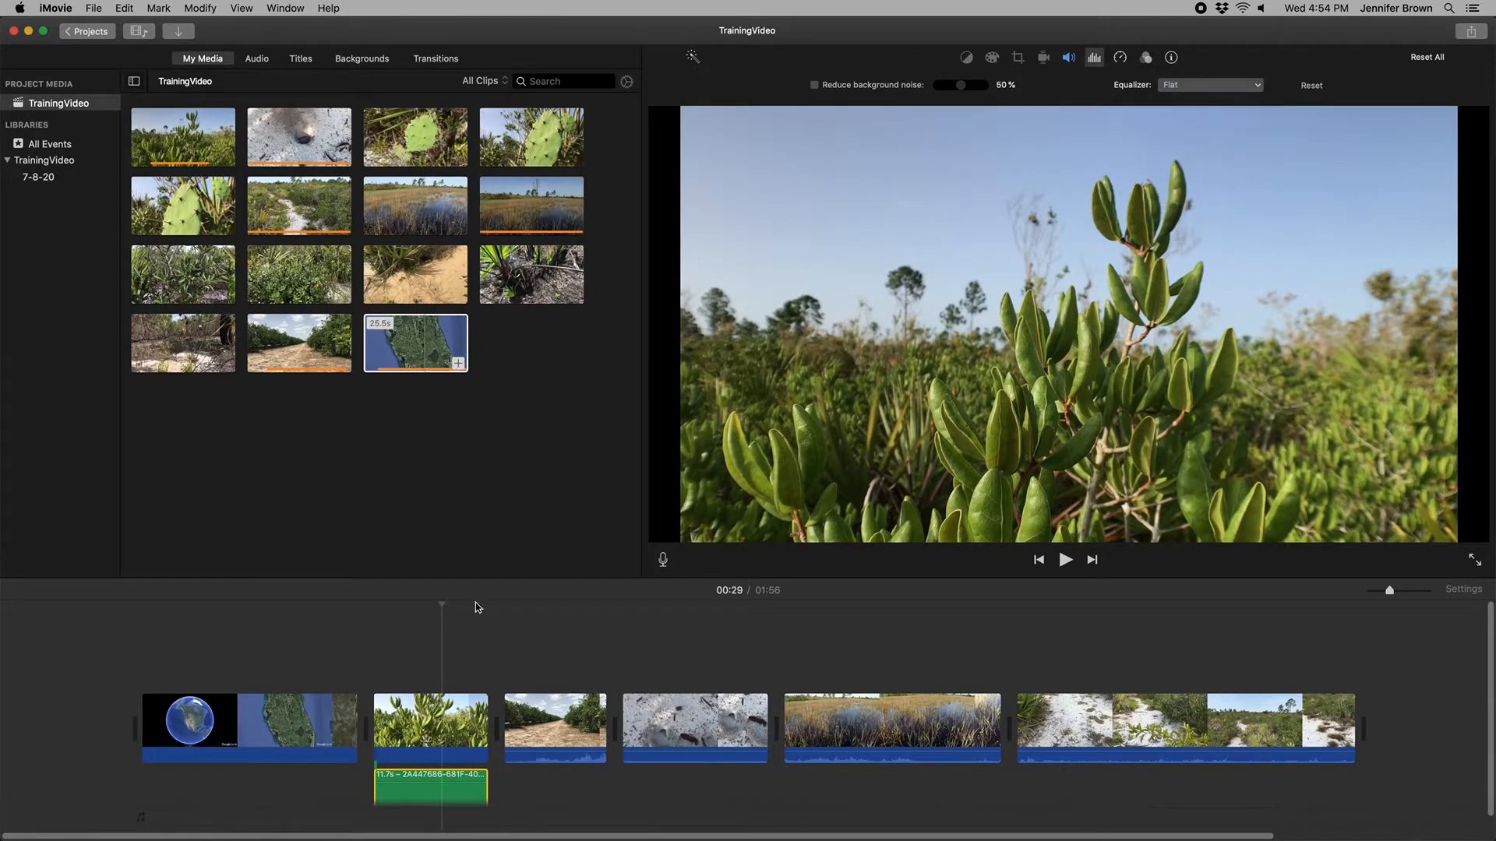
key(Delete)
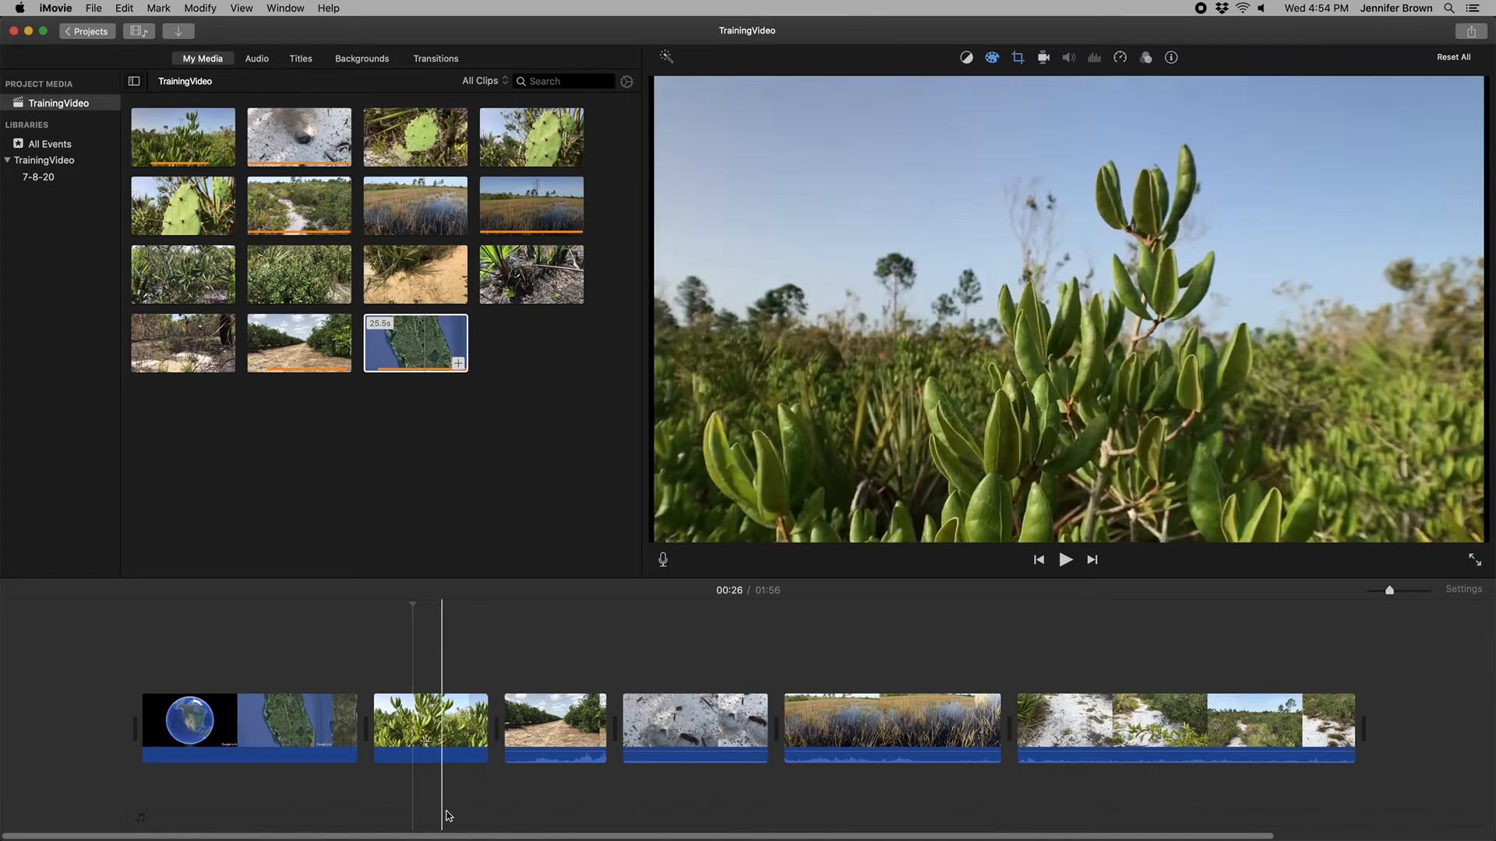
Step: Slow the leafy plant clip down to a custom speed of 80%
click(439, 733)
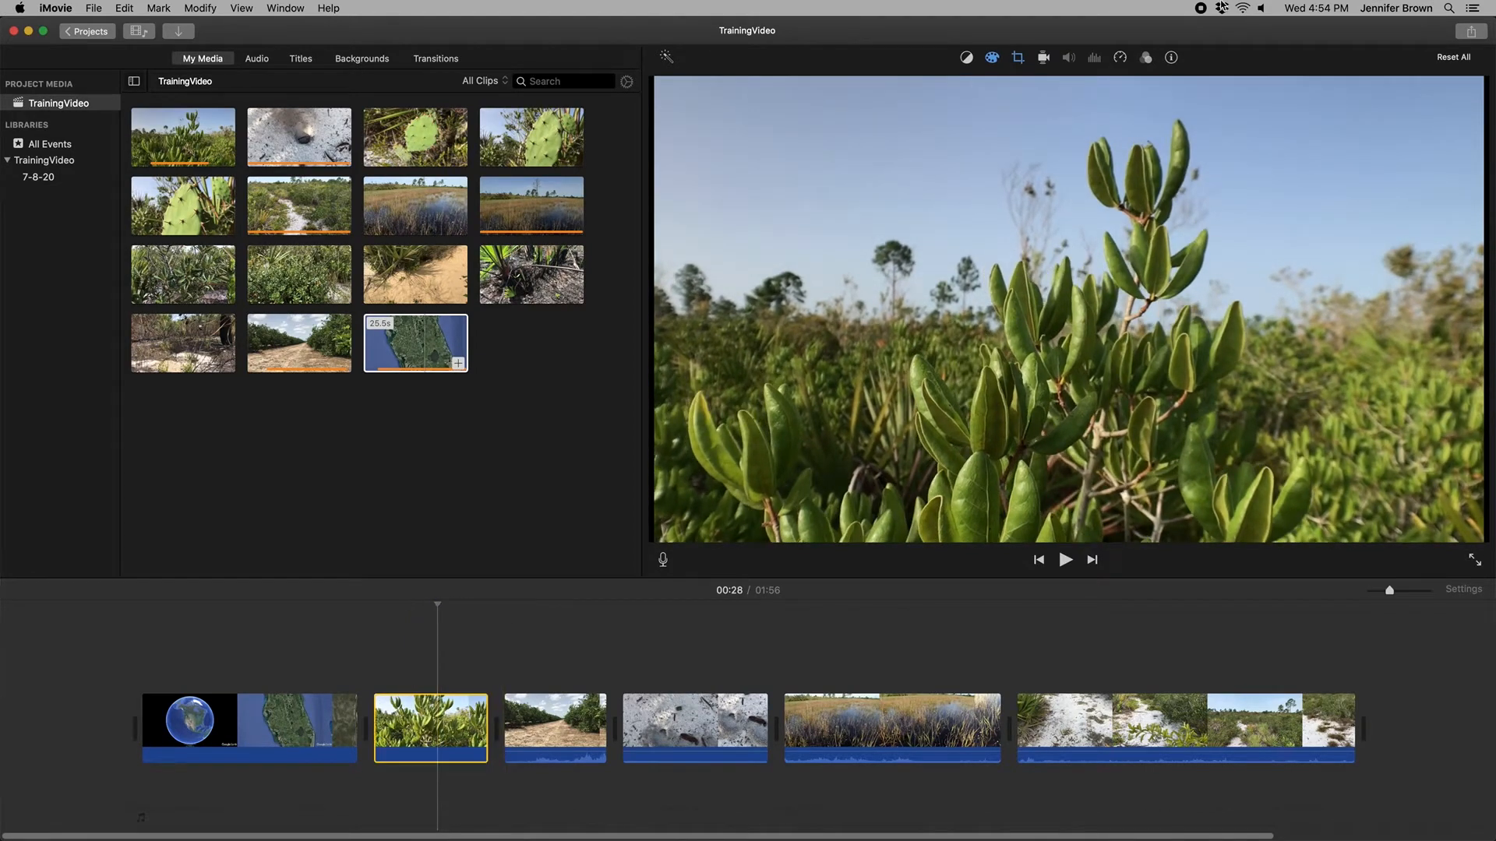
click(1120, 59)
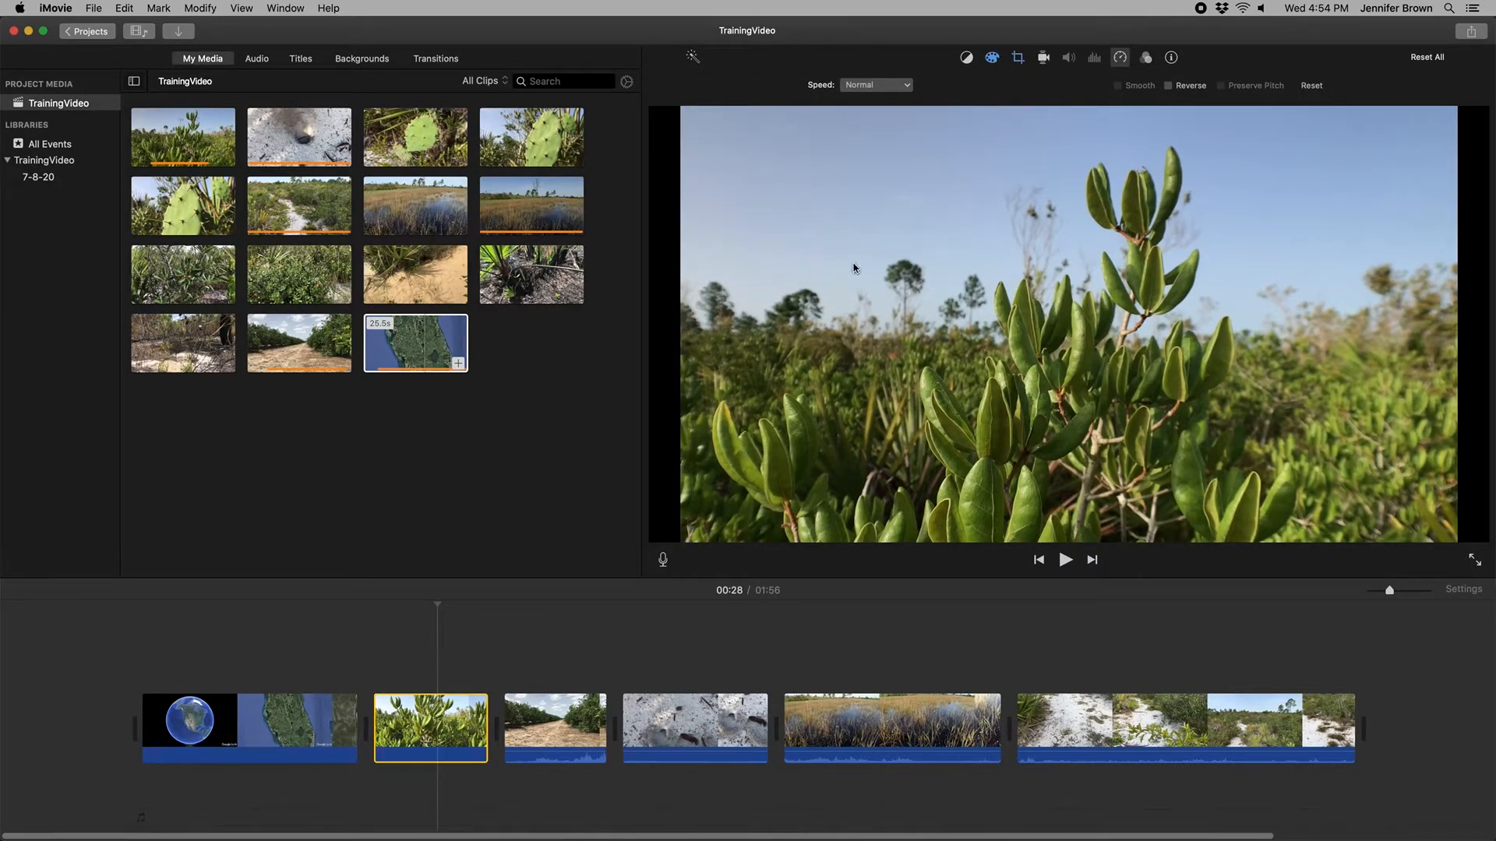
click(893, 87)
click(885, 147)
double_click(935, 85)
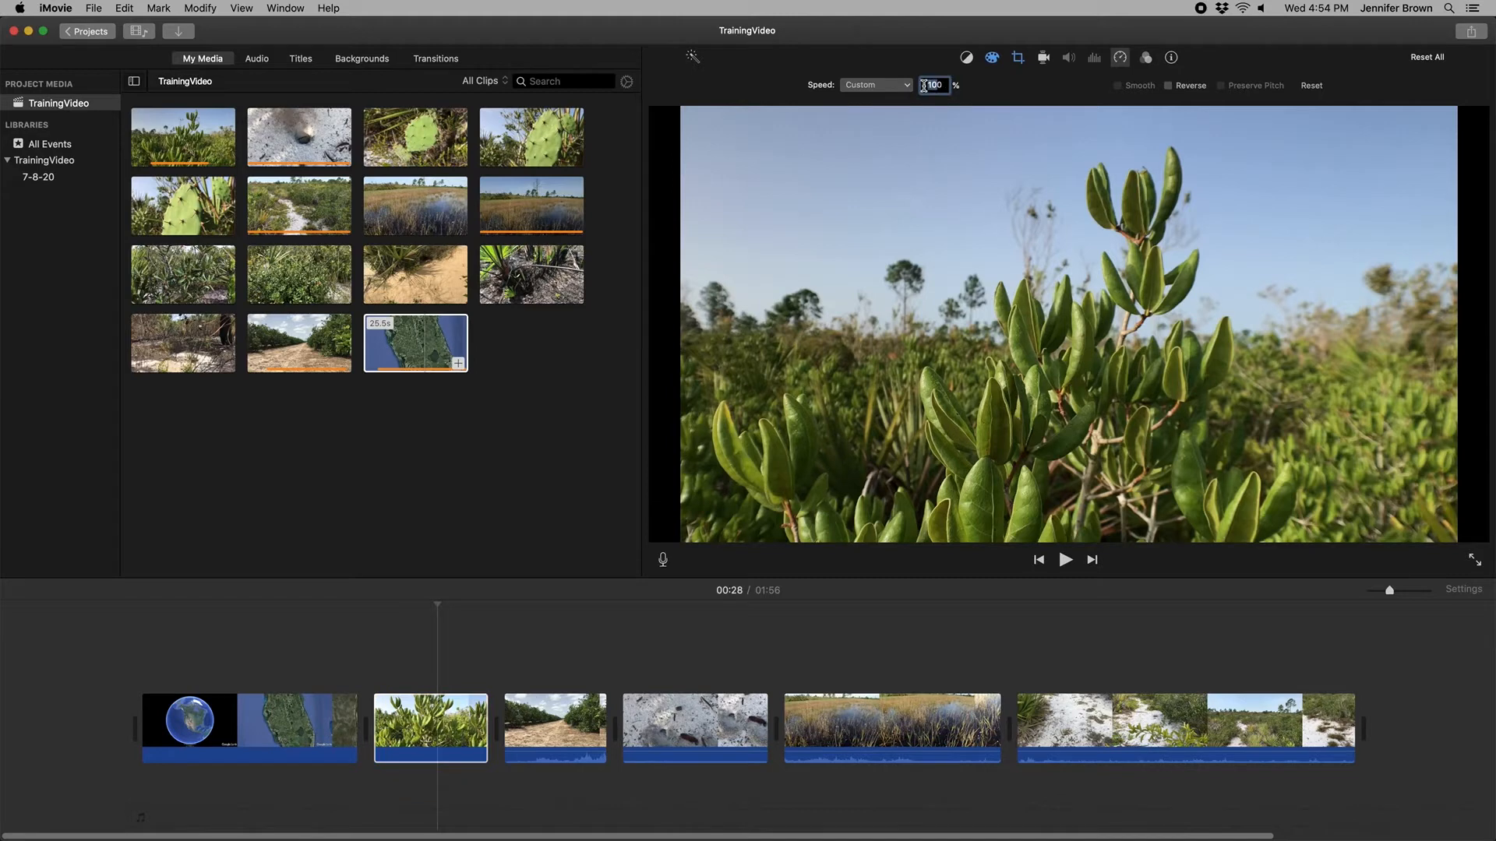
text(80)
key(Return)
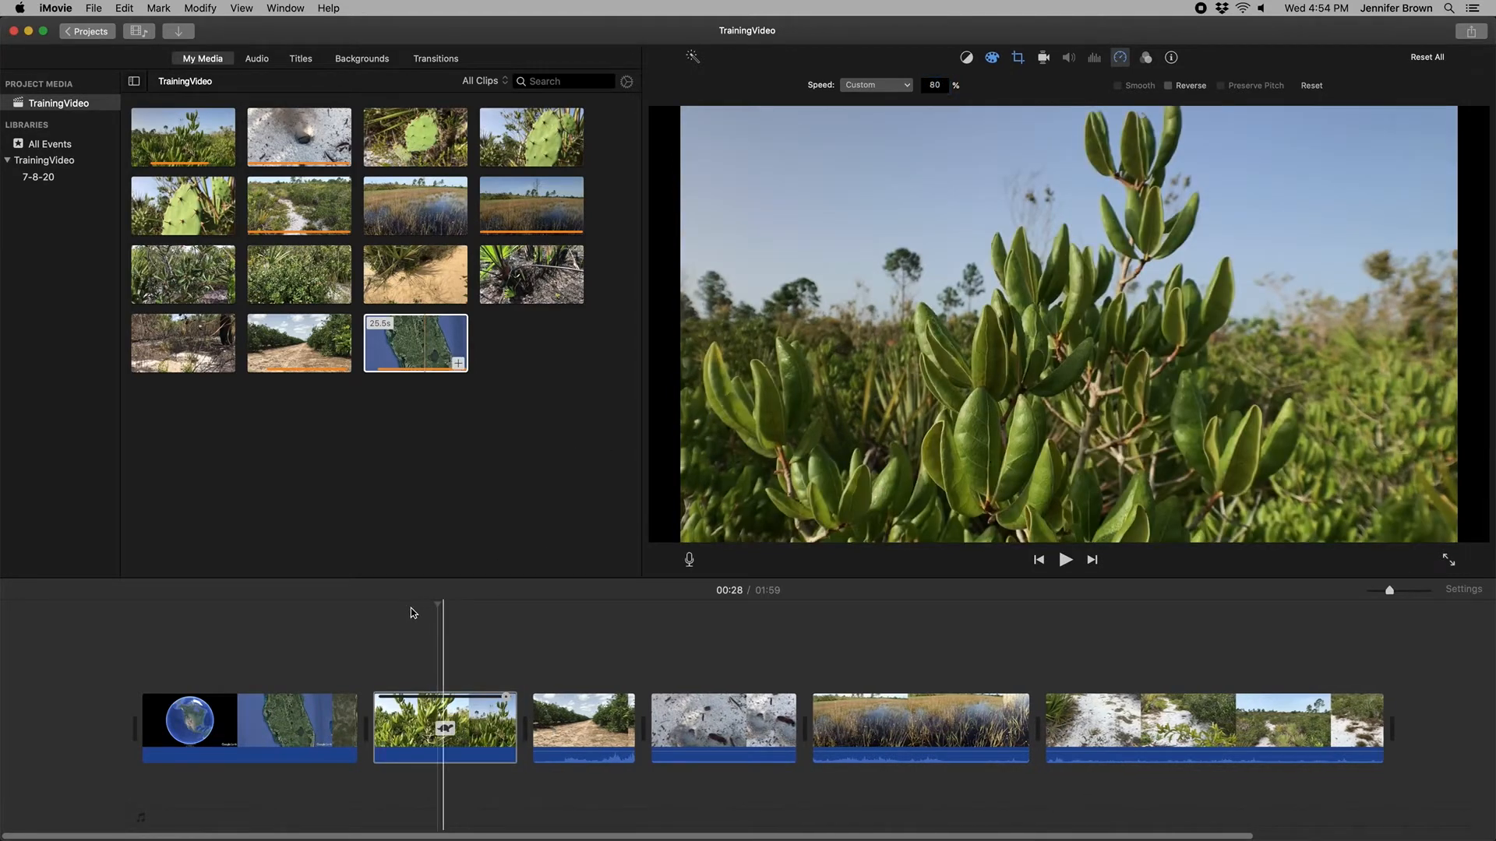
Step: Play back the slowed plant clip from just after its start to check the new speed
click(383, 616)
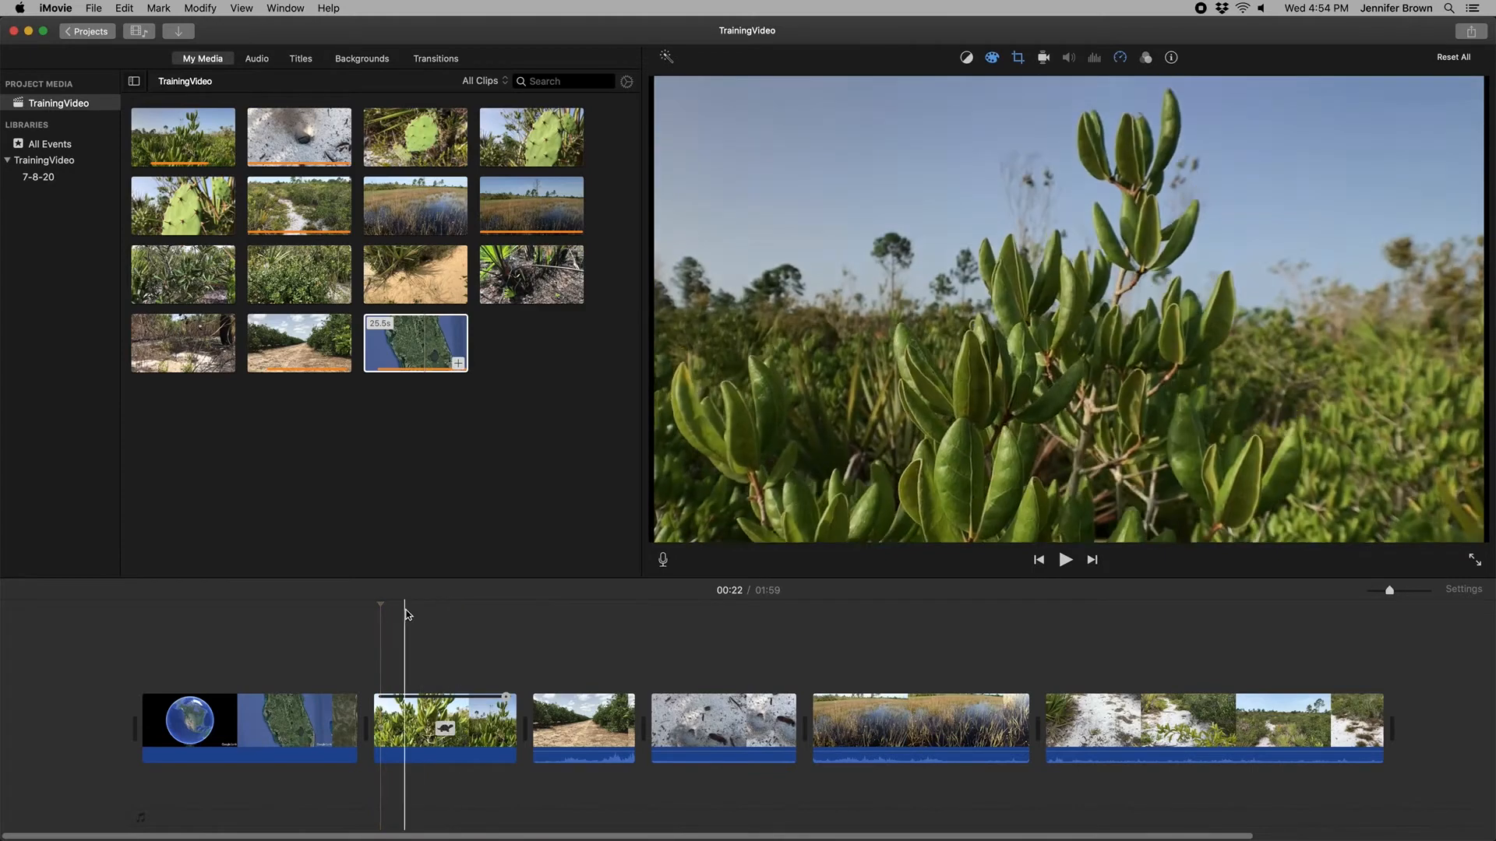
key(space)
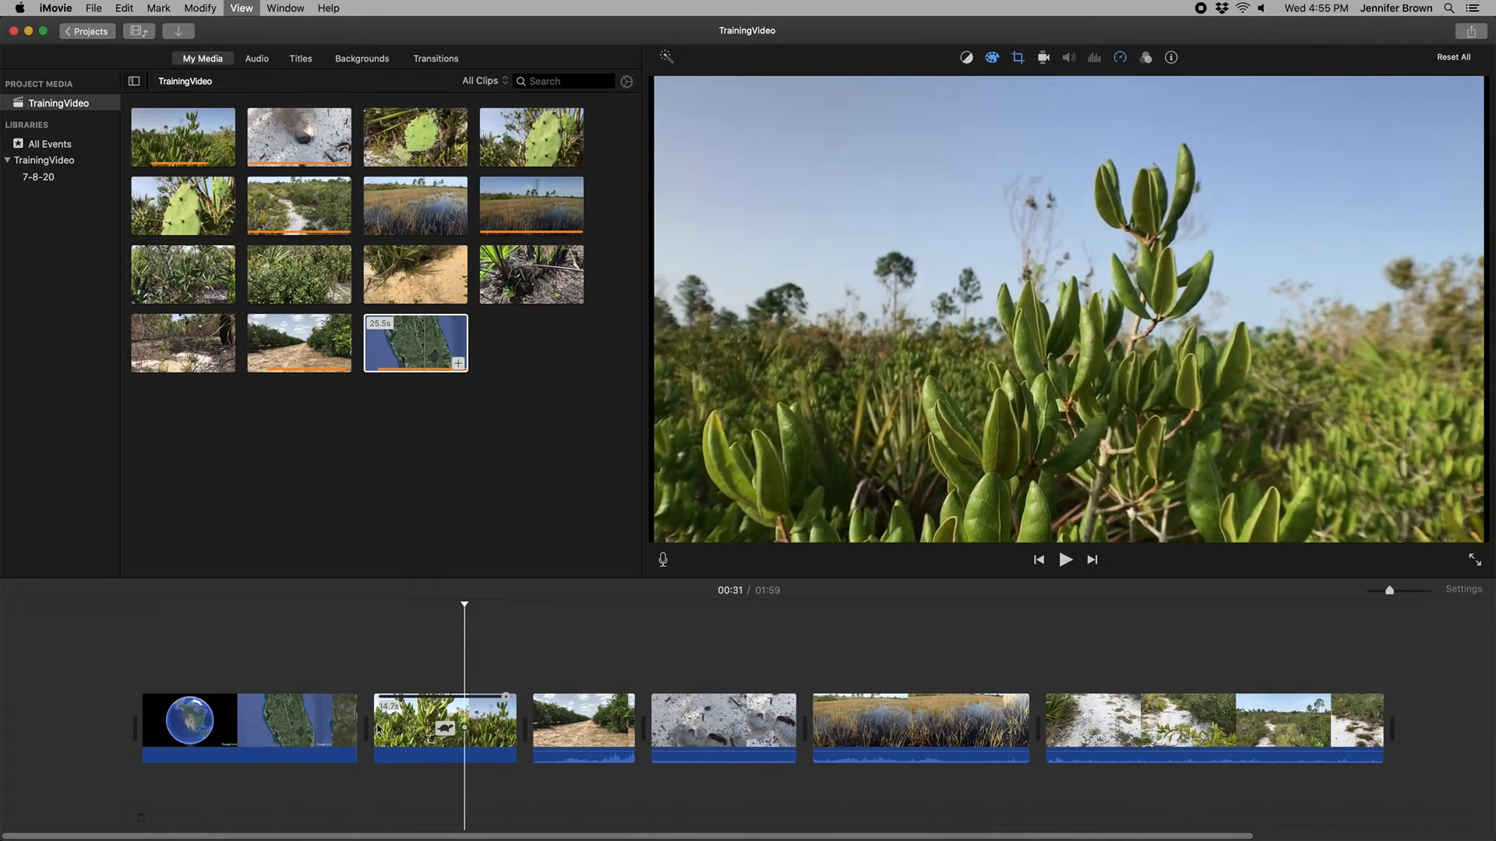
key(space)
Step: Examine the stabilization and speed settings of the plant clip and the speed settings of the clips that follow it
click(410, 717)
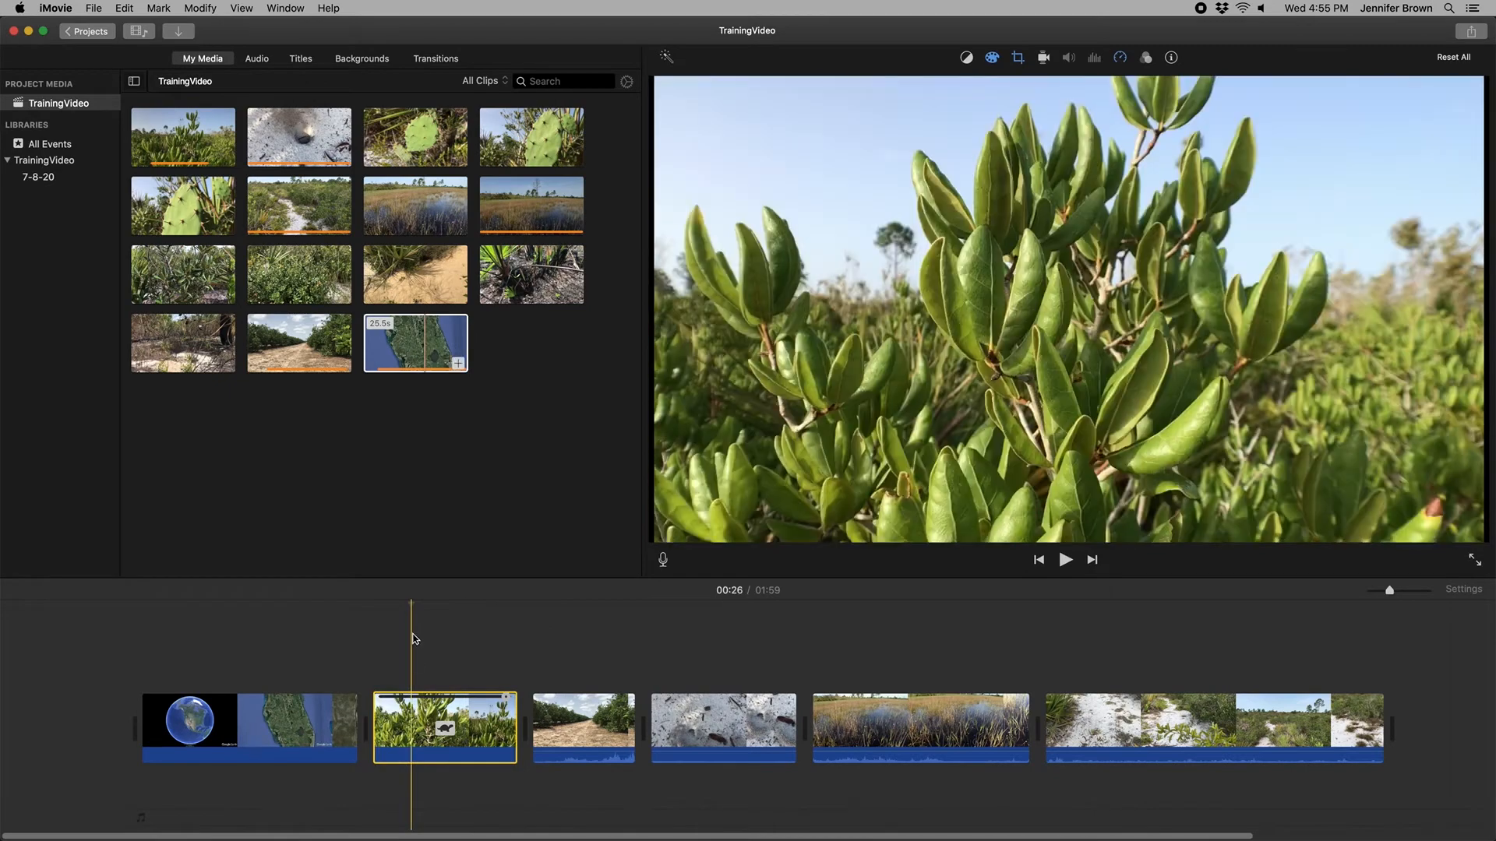
click(464, 717)
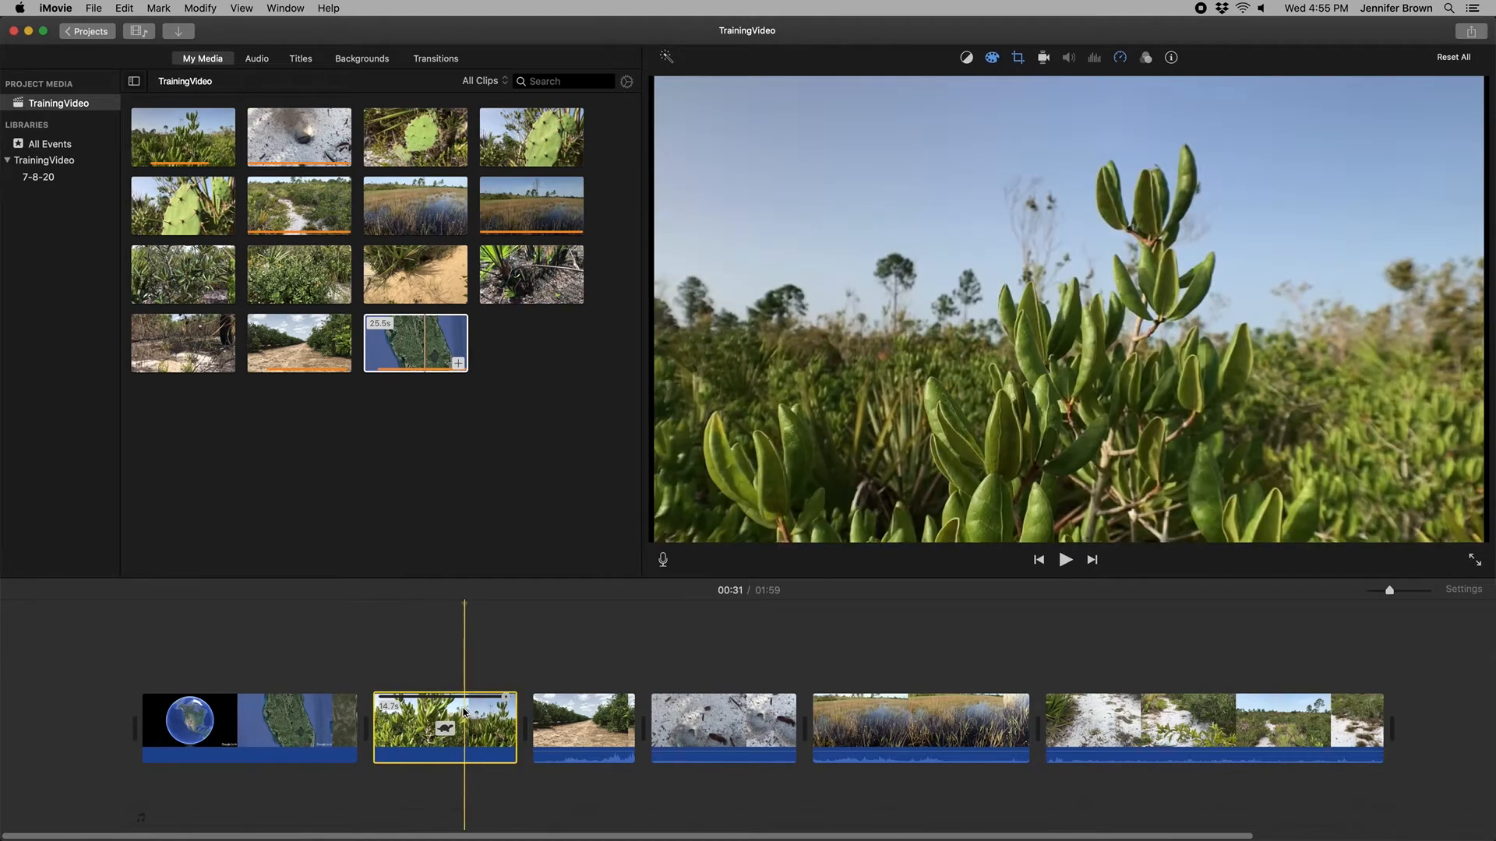
click(1042, 58)
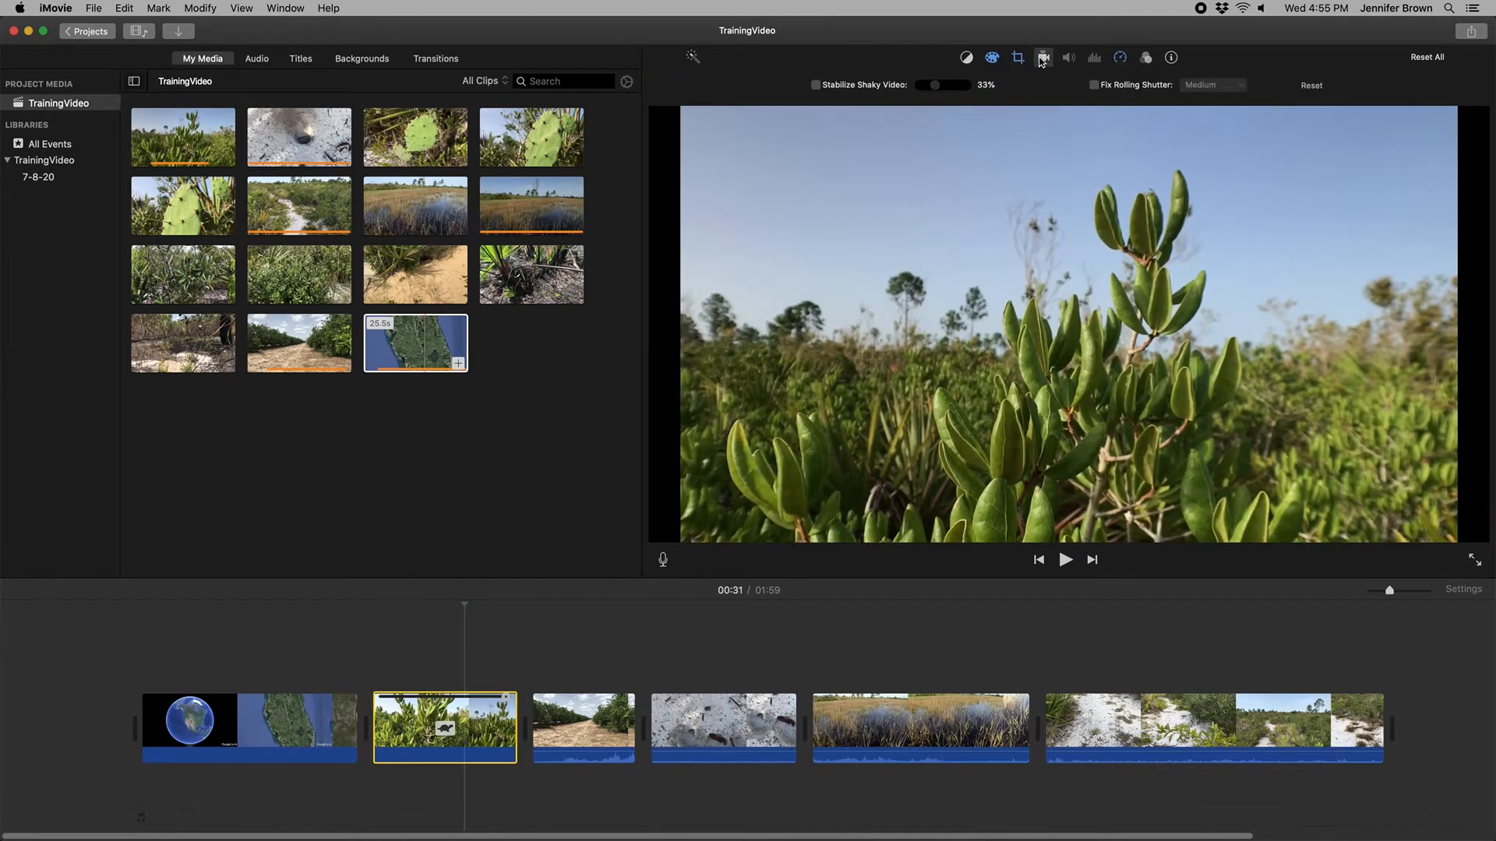
click(1121, 59)
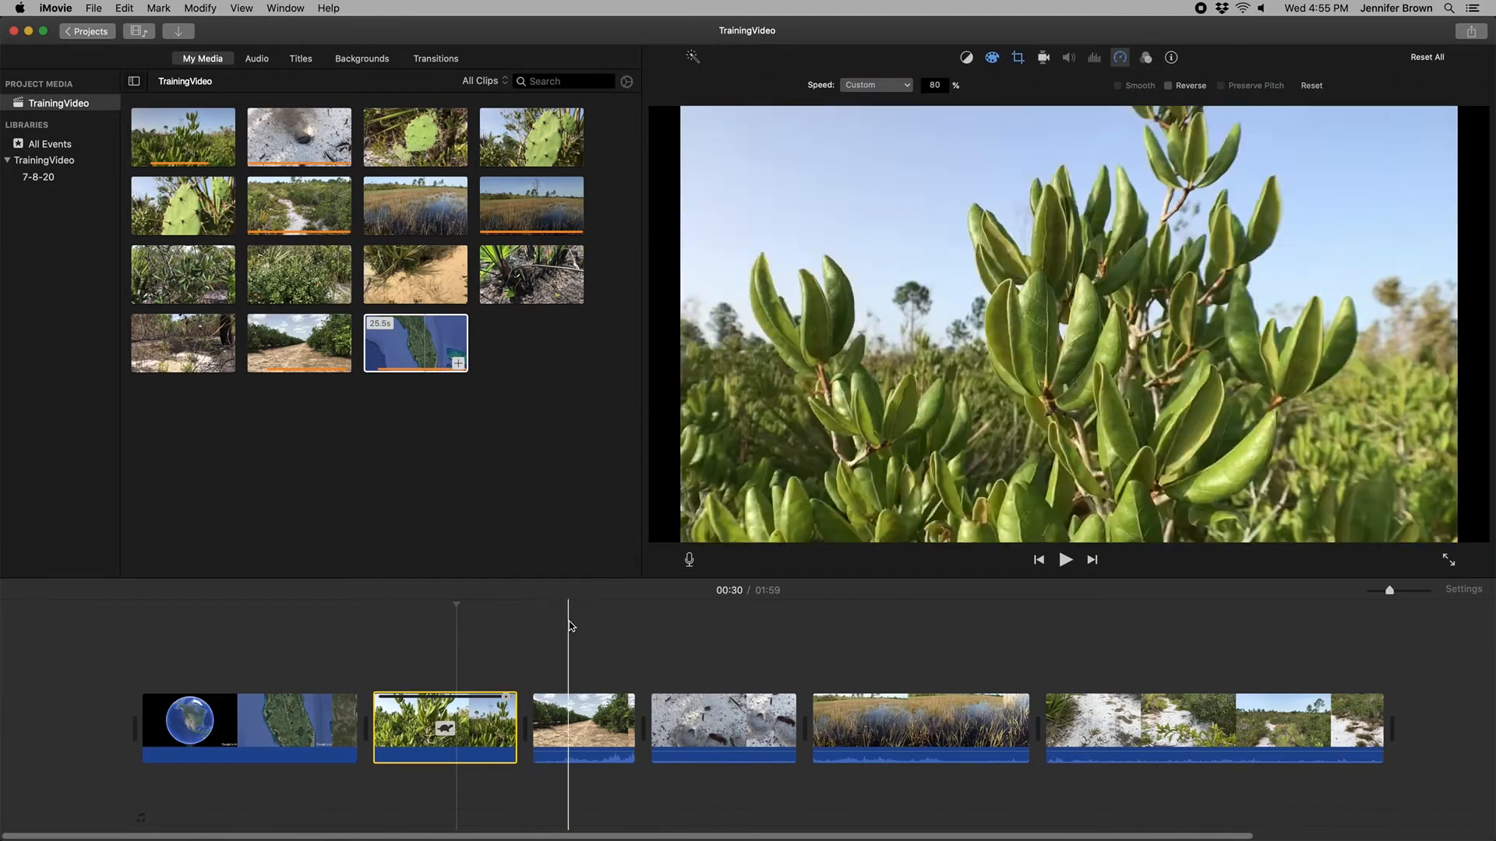
click(488, 718)
click(580, 714)
click(708, 717)
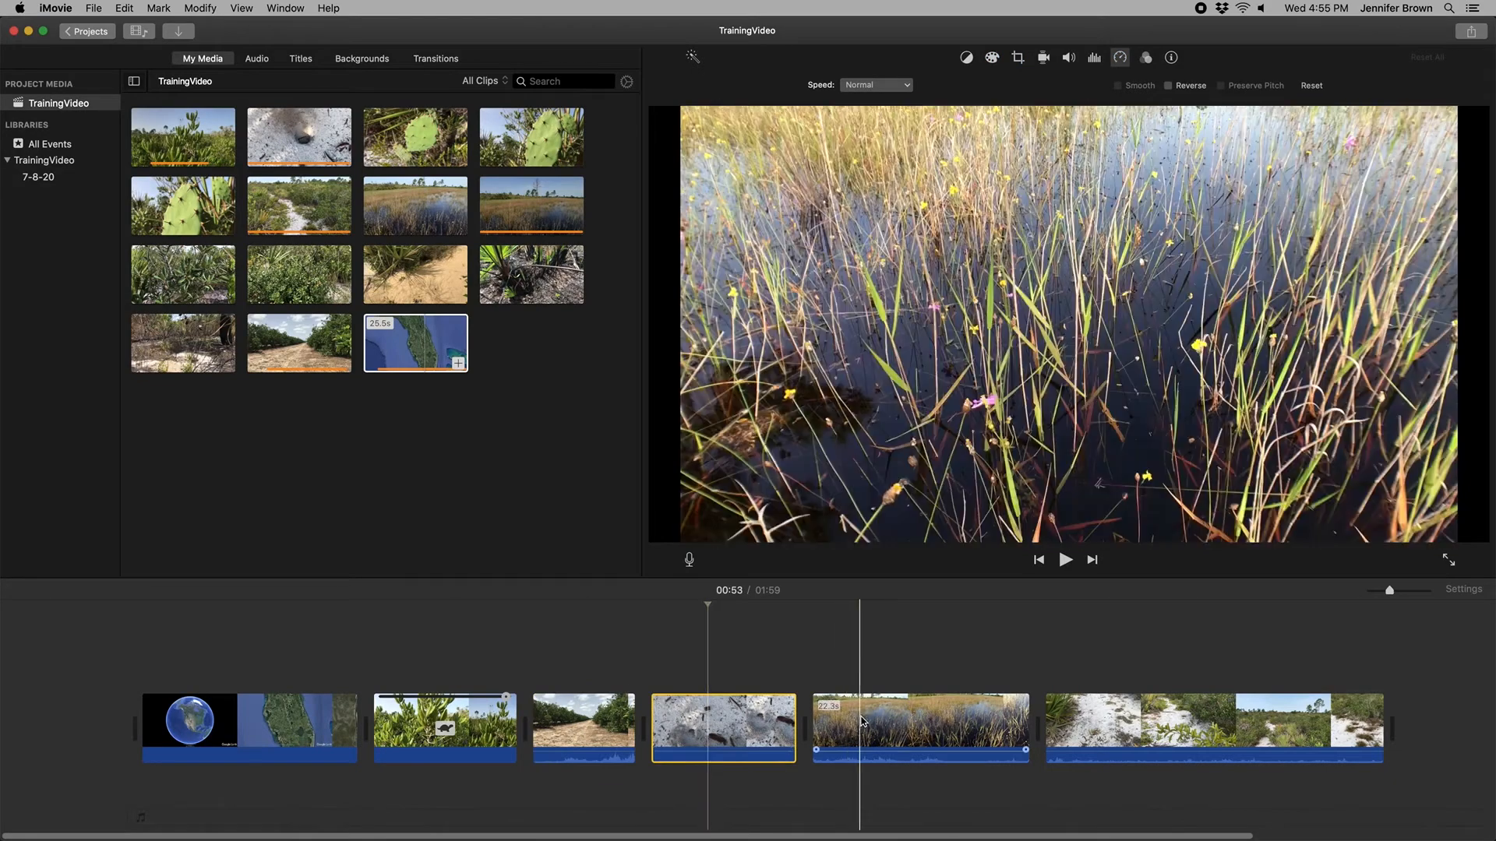
click(861, 719)
click(1112, 720)
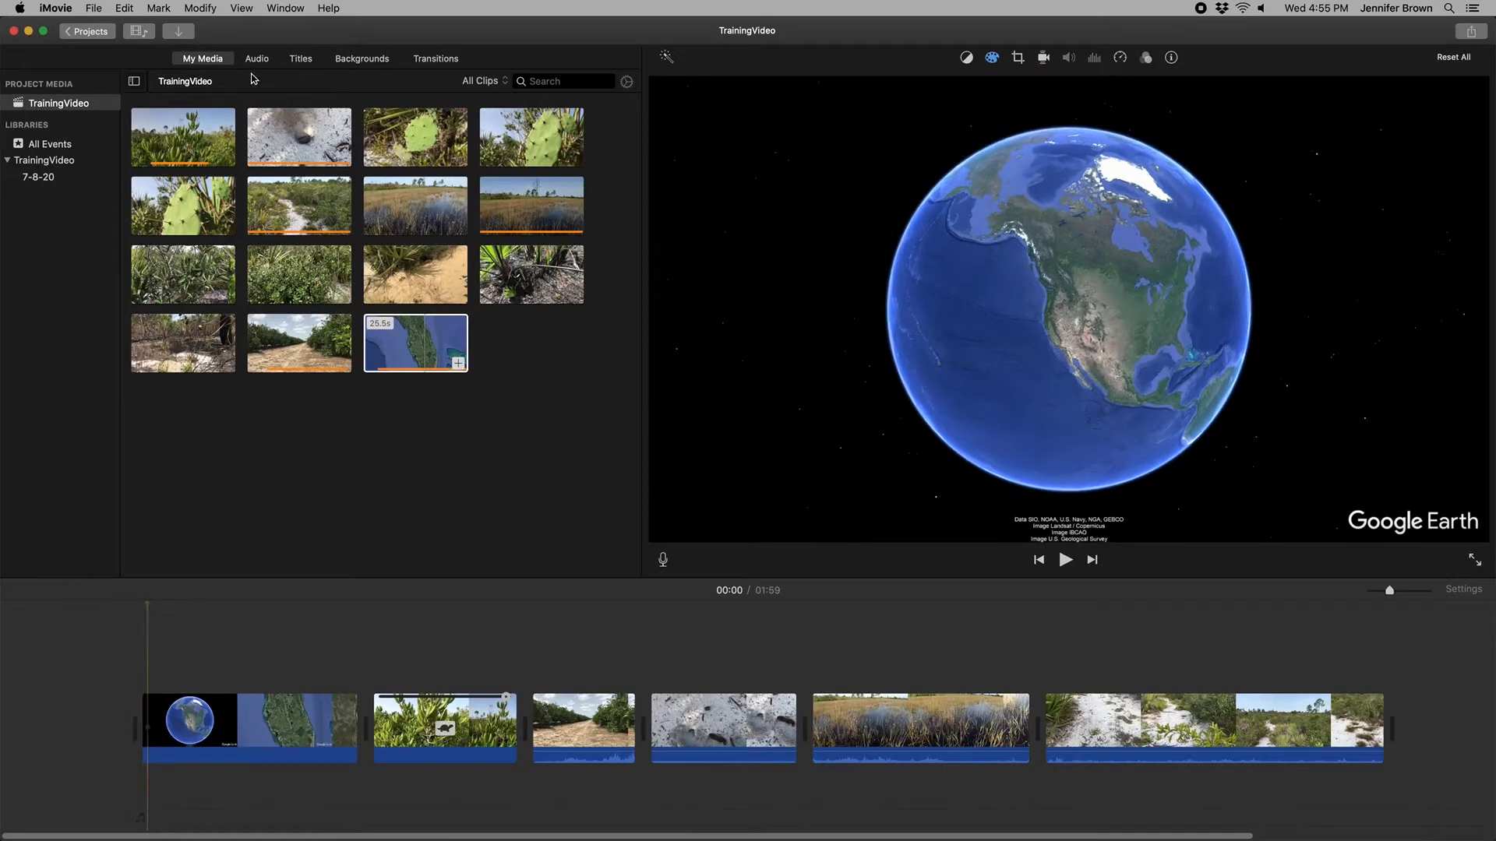
Step: Add an Expand Lower Third title above the leafy plant clip in the timeline
click(302, 59)
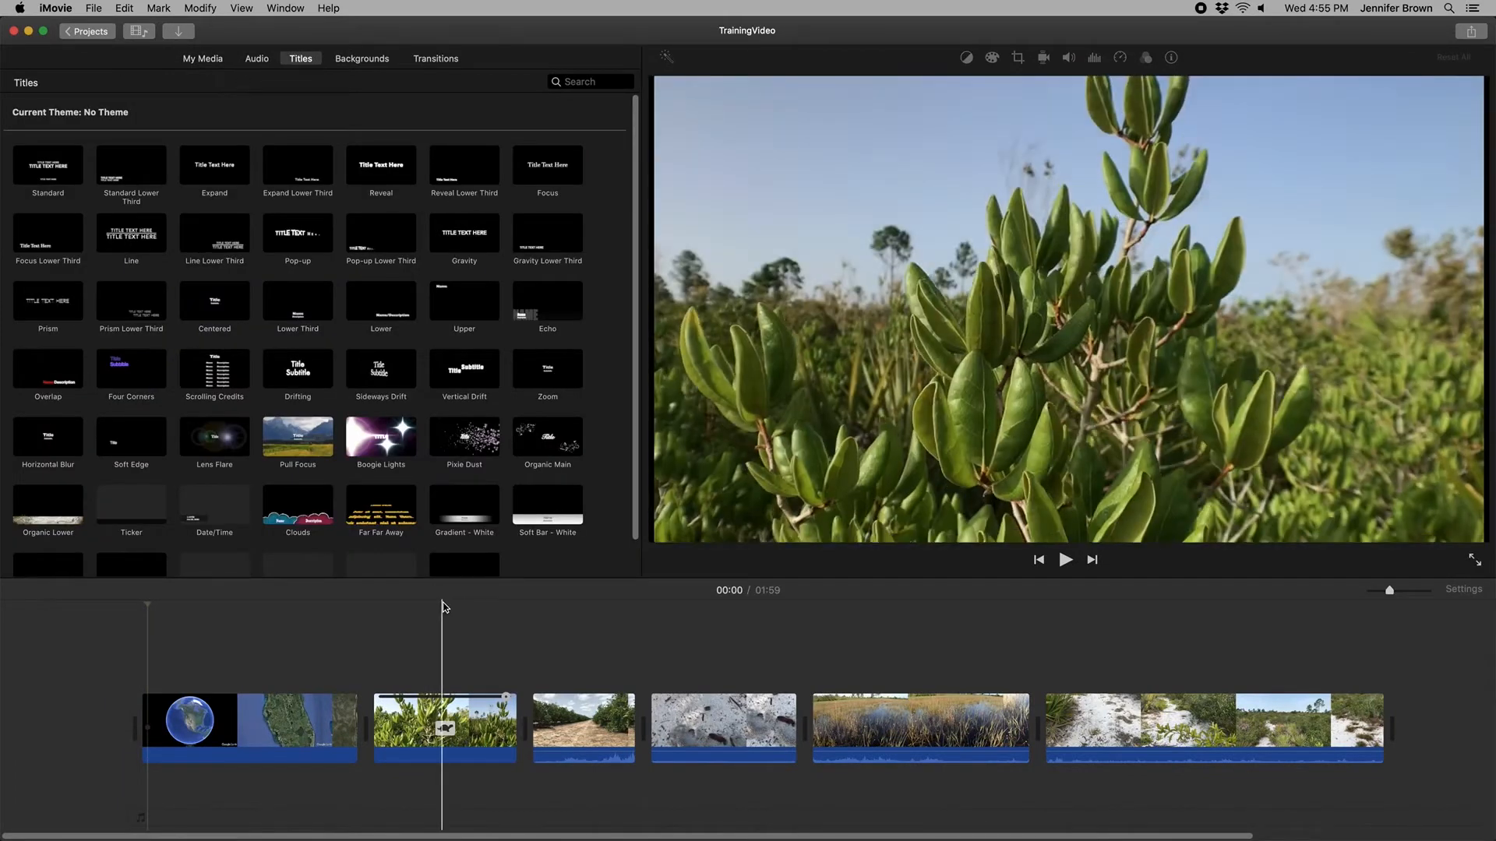
click(438, 606)
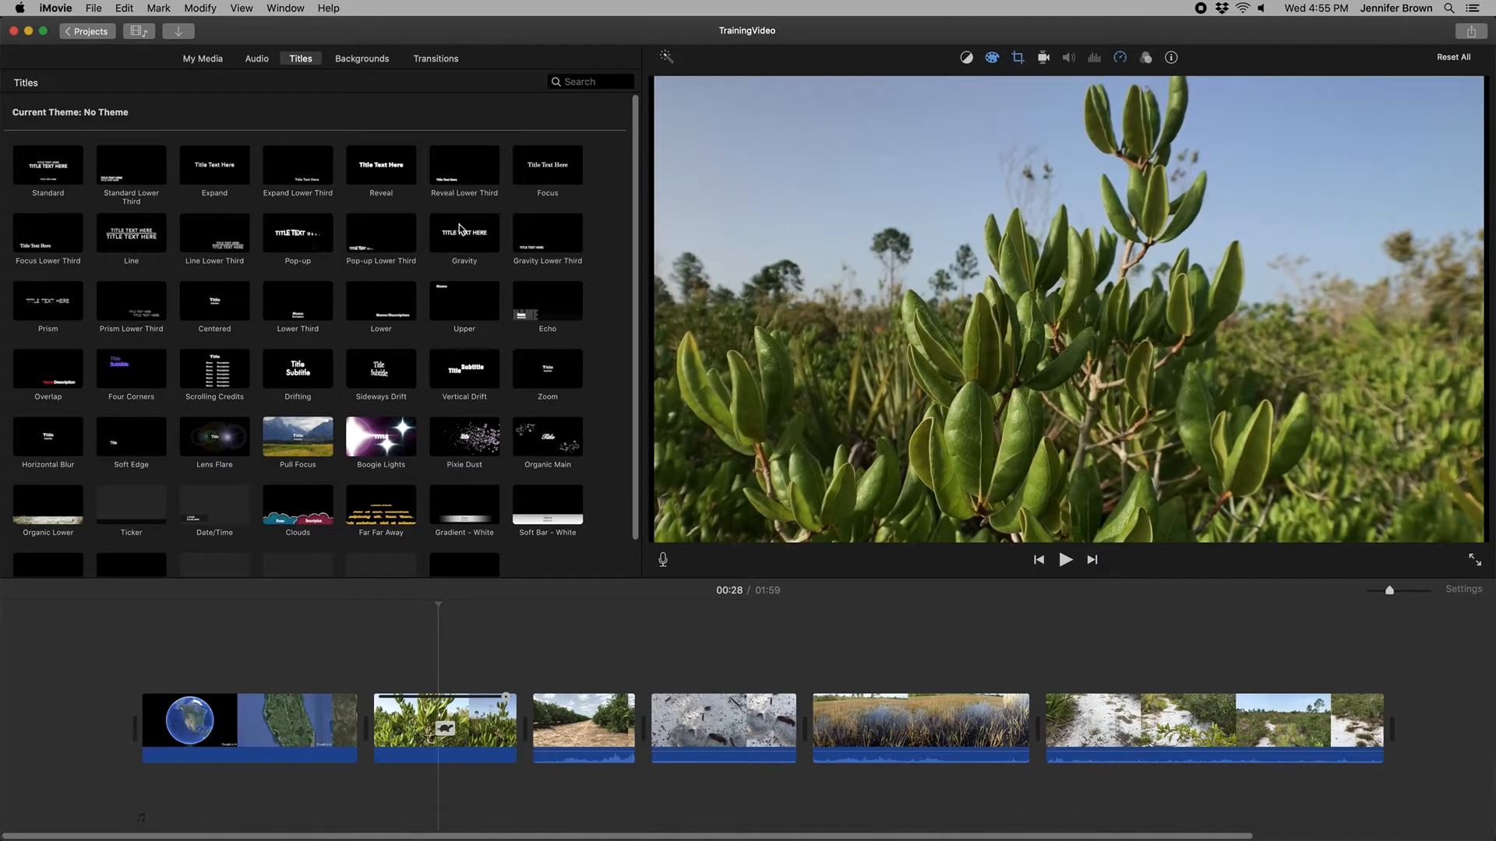
click(304, 177)
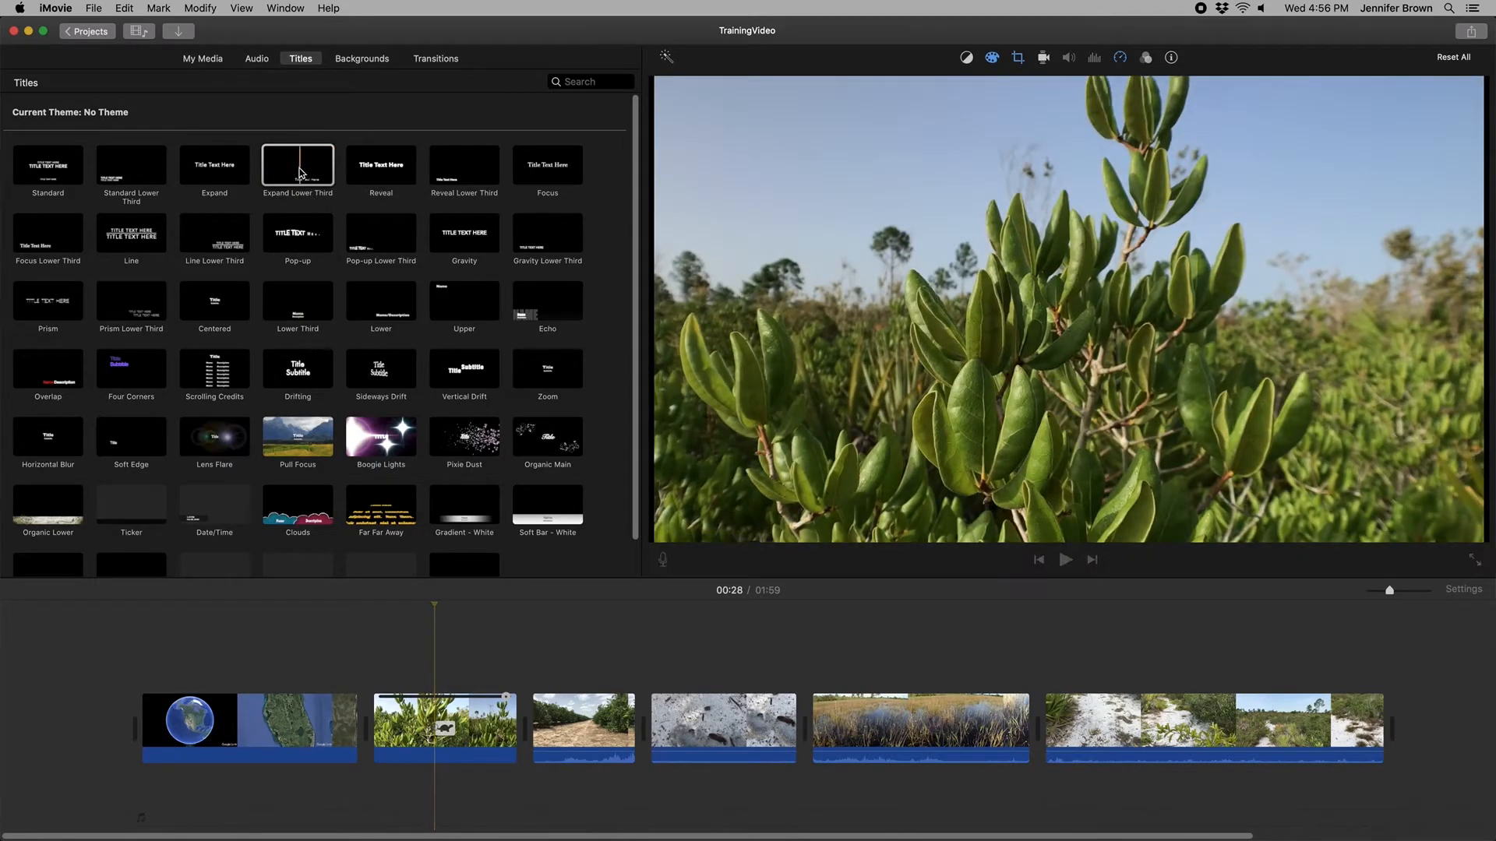
click(299, 173)
drag(300, 173, 421, 677)
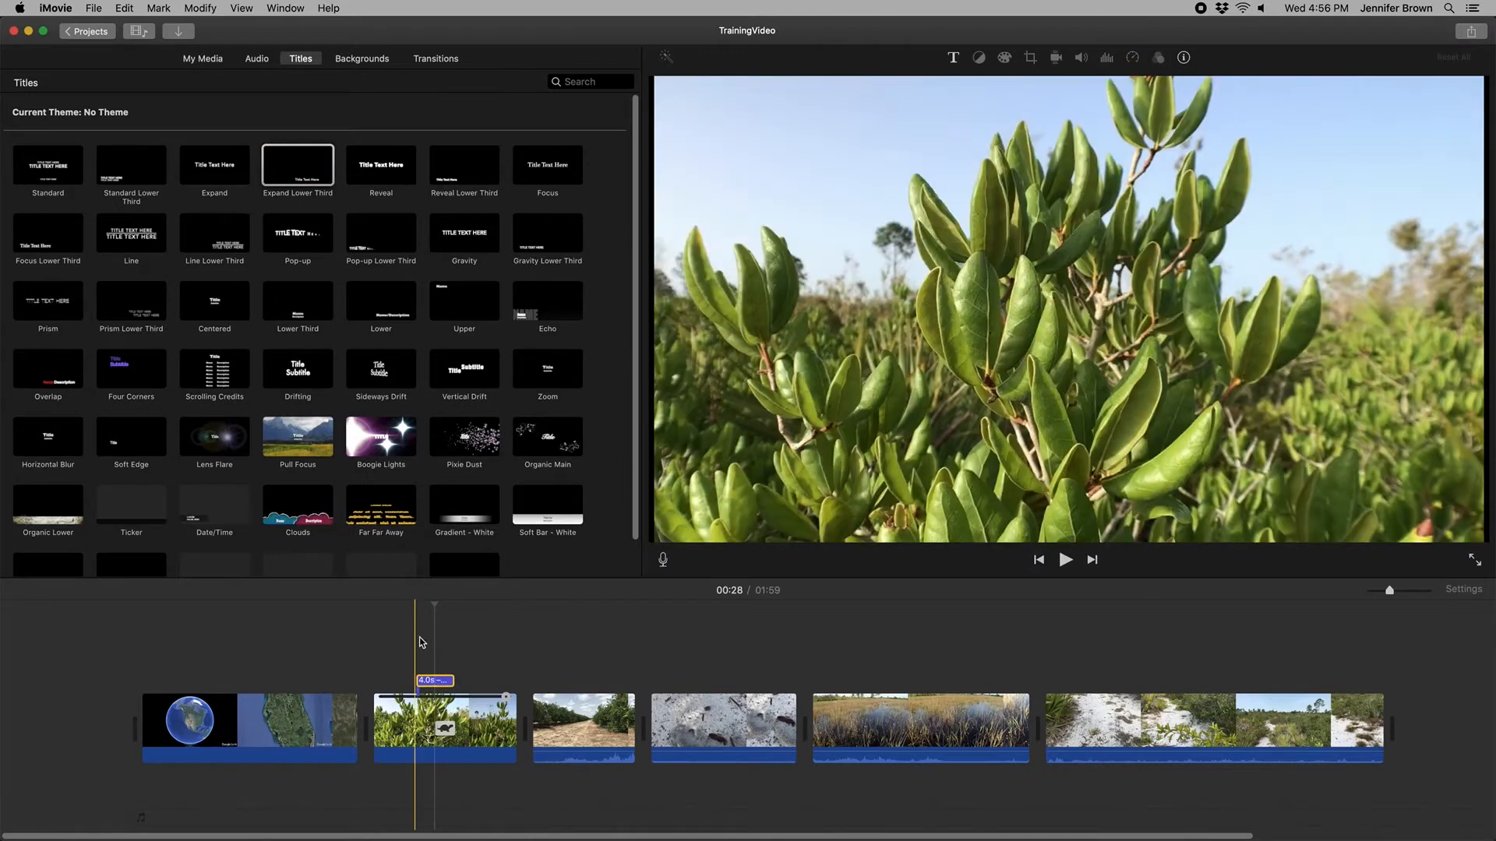
Step: Adjust the duration of the title over the plant clip to about 4.6 seconds
click(441, 682)
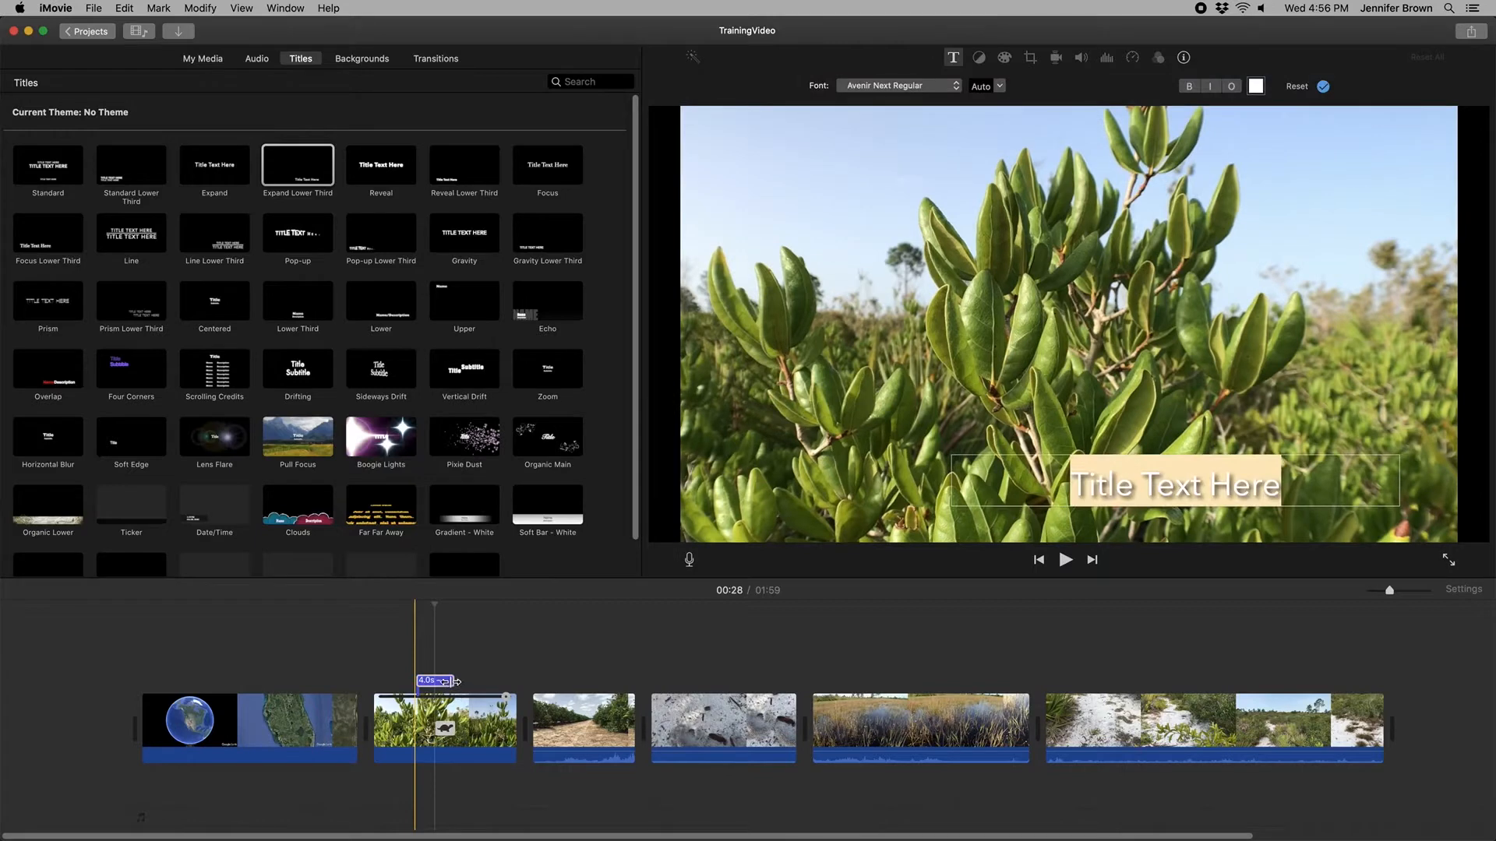
drag(449, 682, 489, 680)
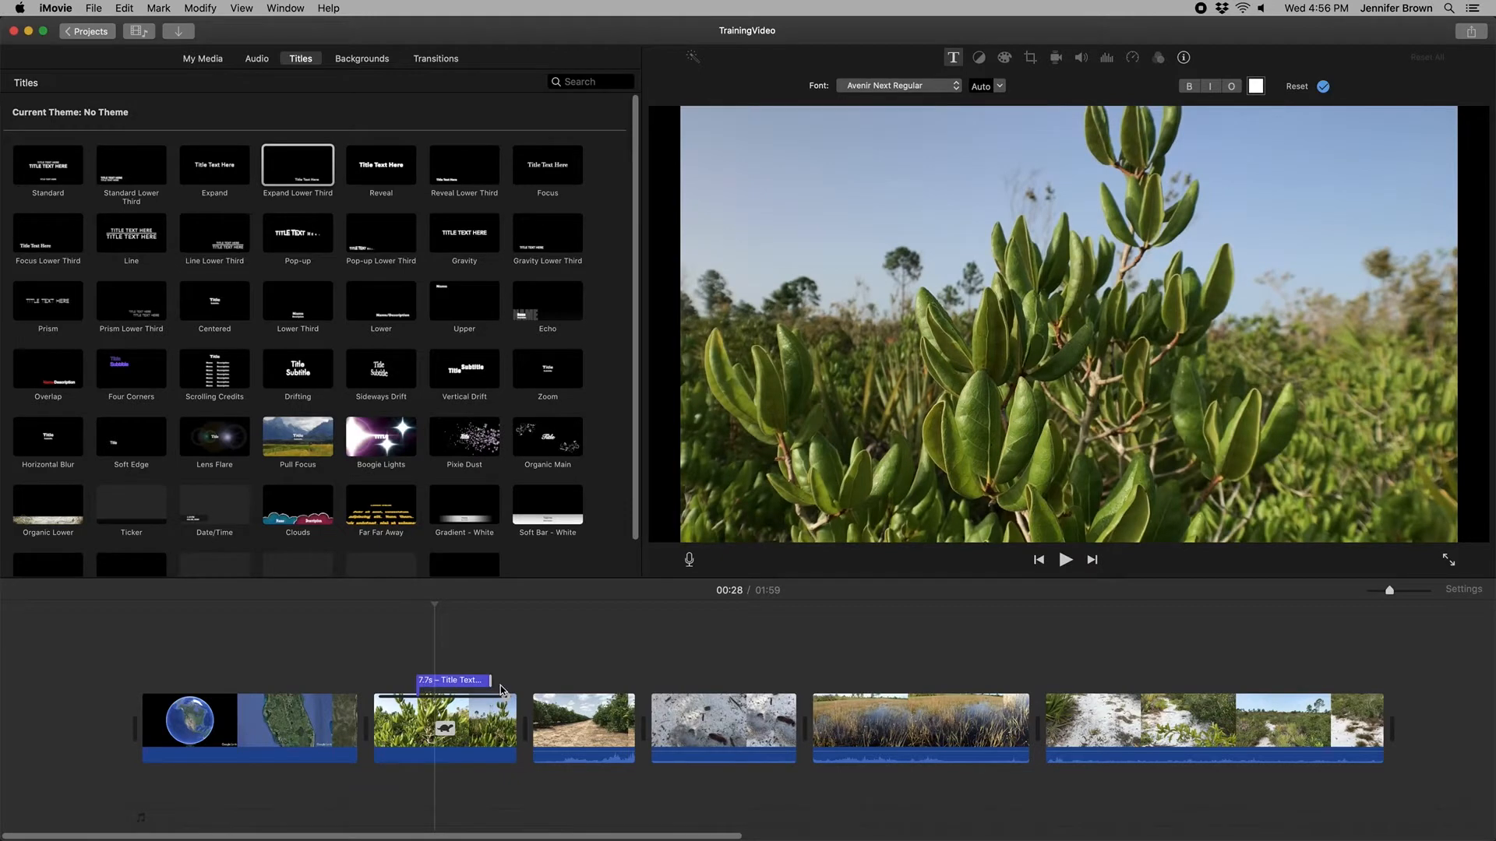
drag(489, 682, 458, 684)
Step: Replace the title's placeholder text with "Scrub Oak"
click(439, 685)
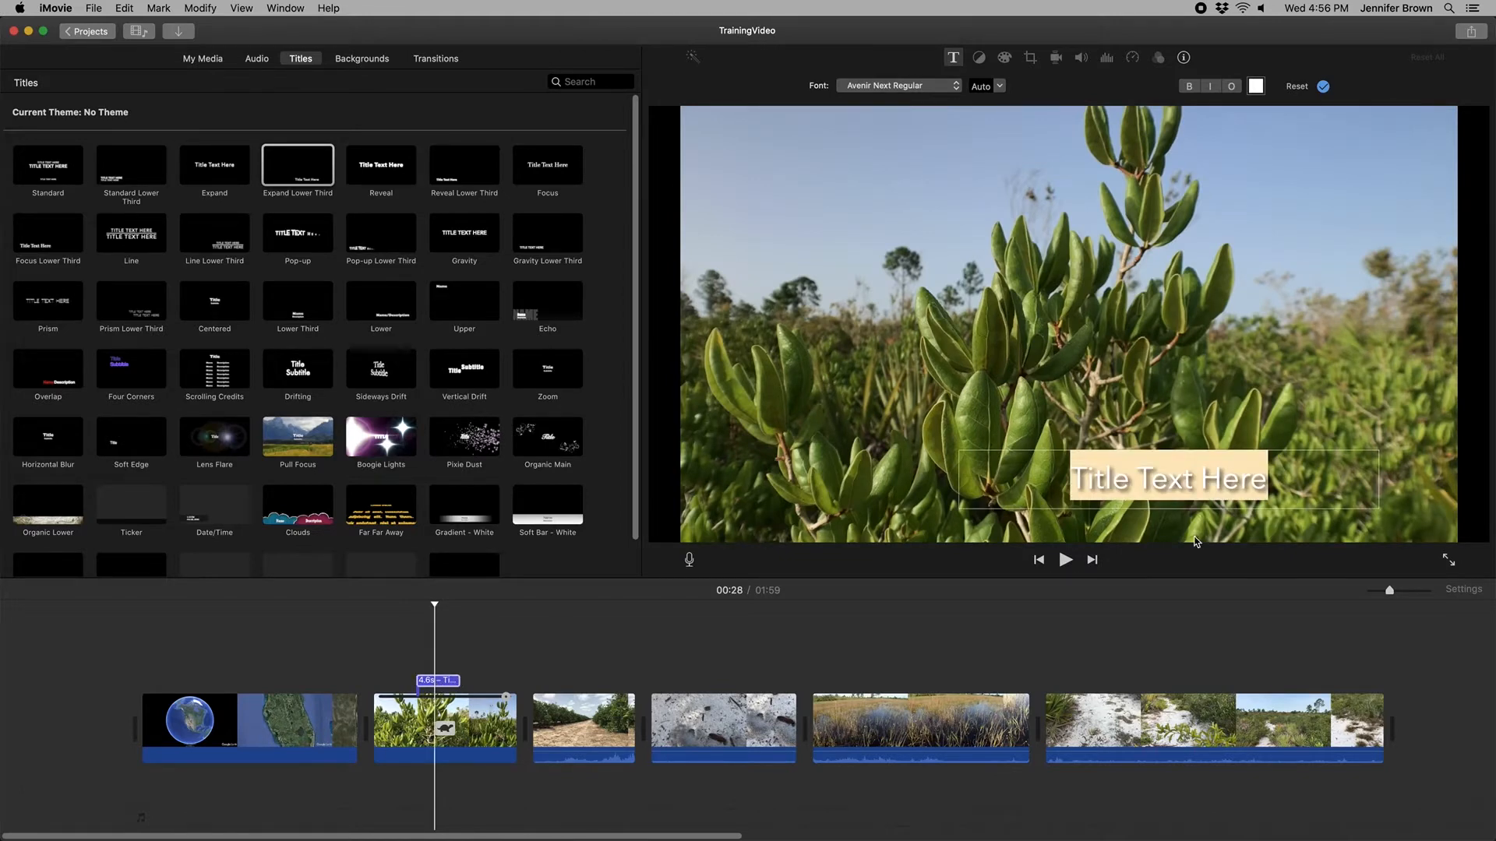
click(1205, 485)
drag(1292, 479, 1069, 482)
text(Scrub Oak)
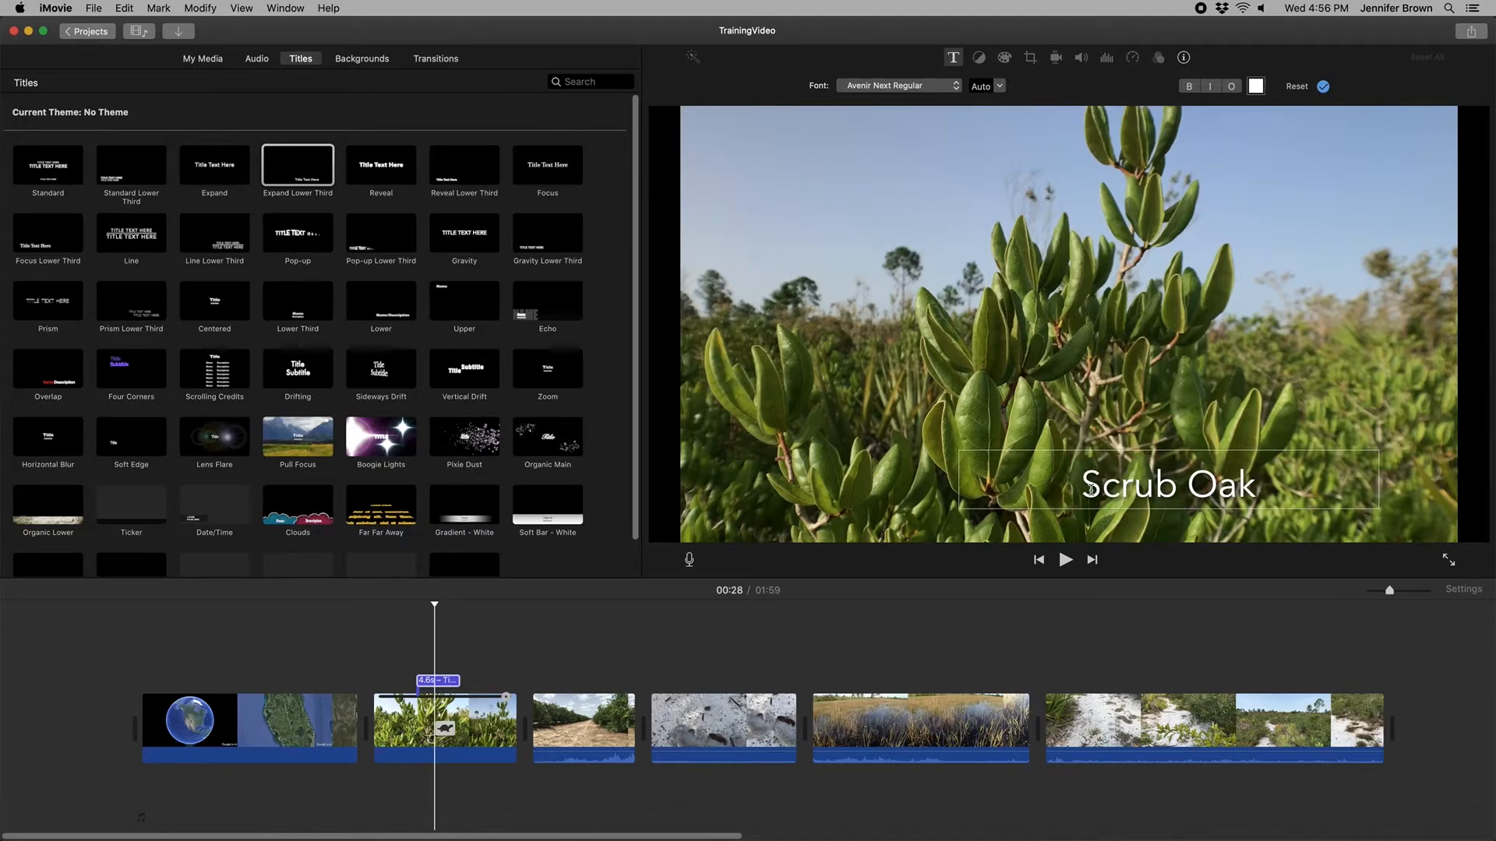
Step: Check the font size choices for the Scrub Oak title text
triple_click(1166, 477)
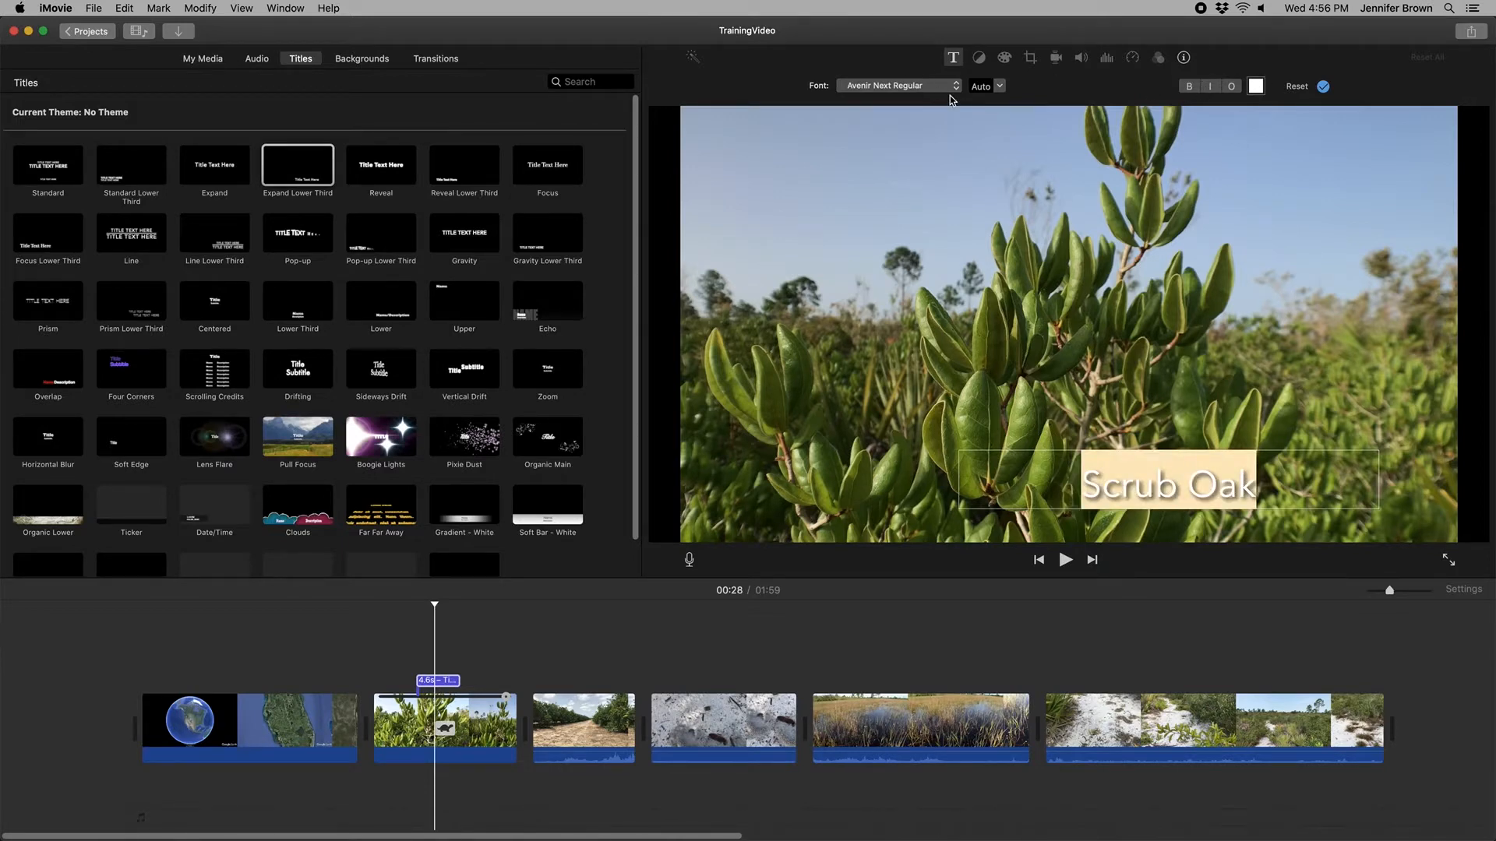
click(1000, 87)
click(999, 88)
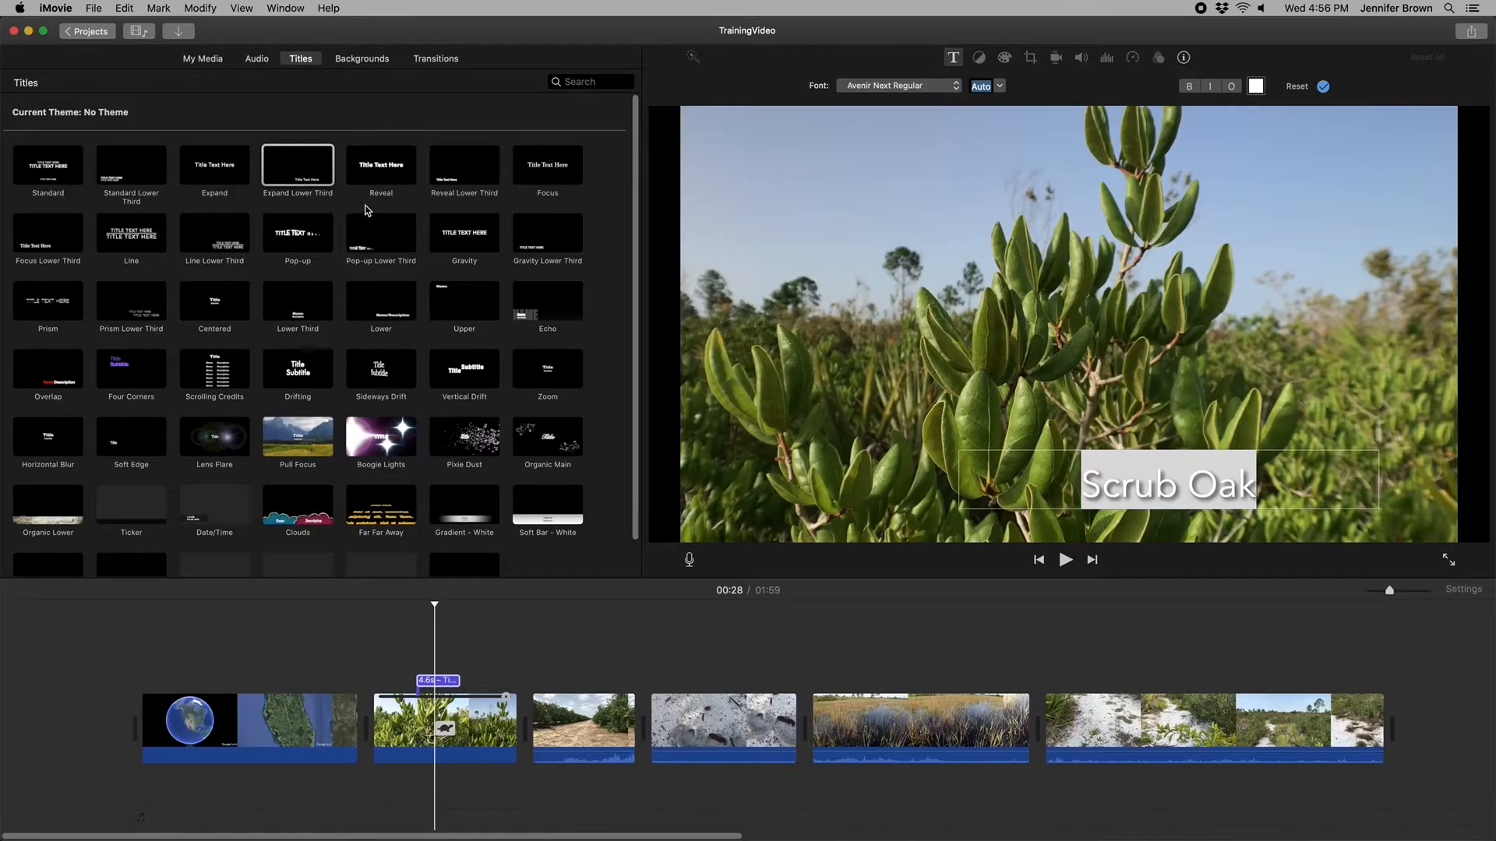
Step: Add a Cross Dissolve transition before the globe clip at the start of the timeline and preview it
click(443, 60)
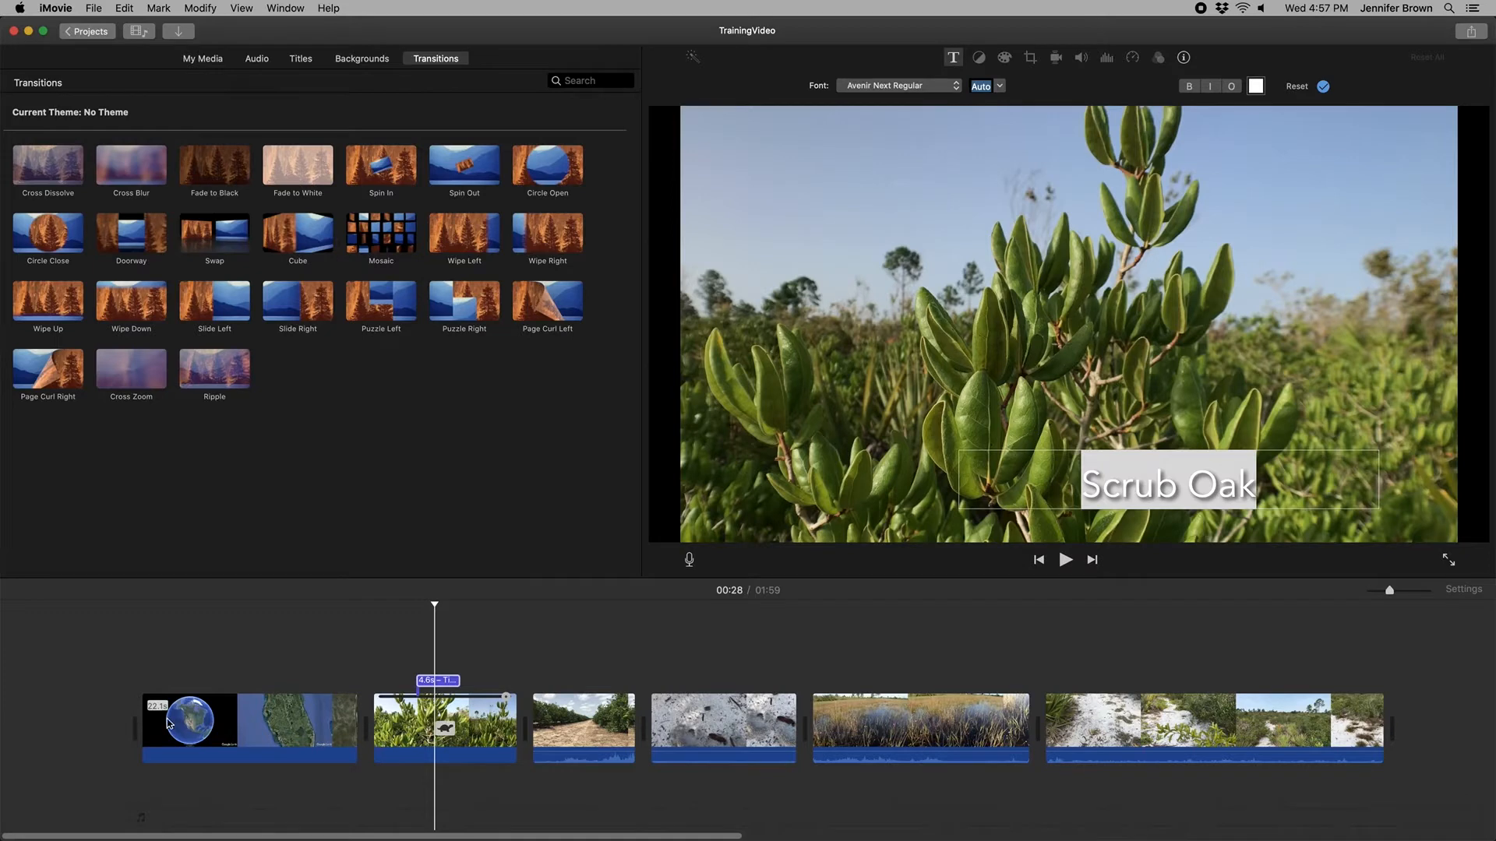
click(143, 604)
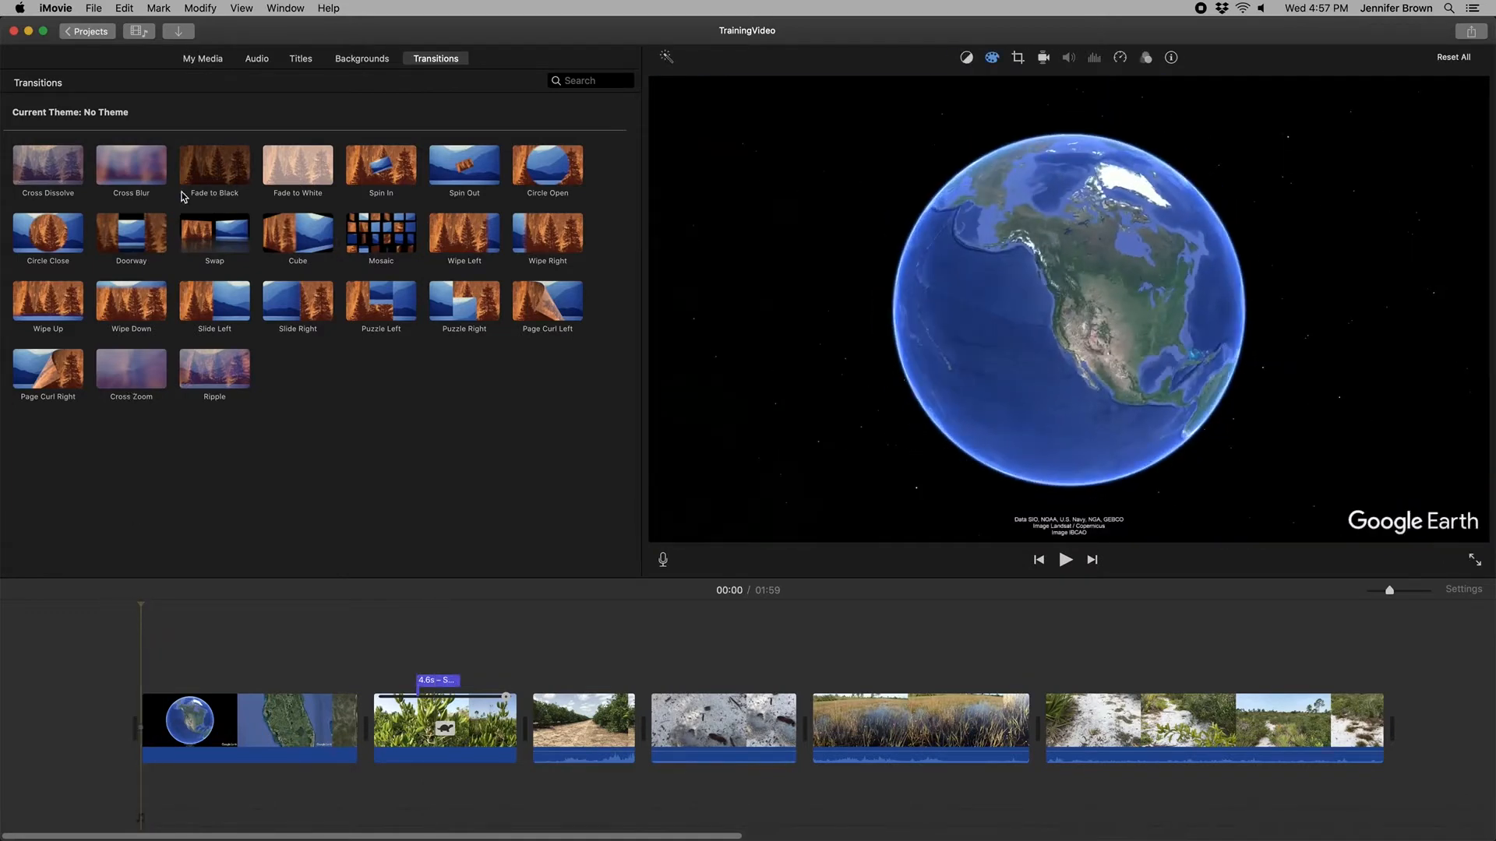
click(50, 175)
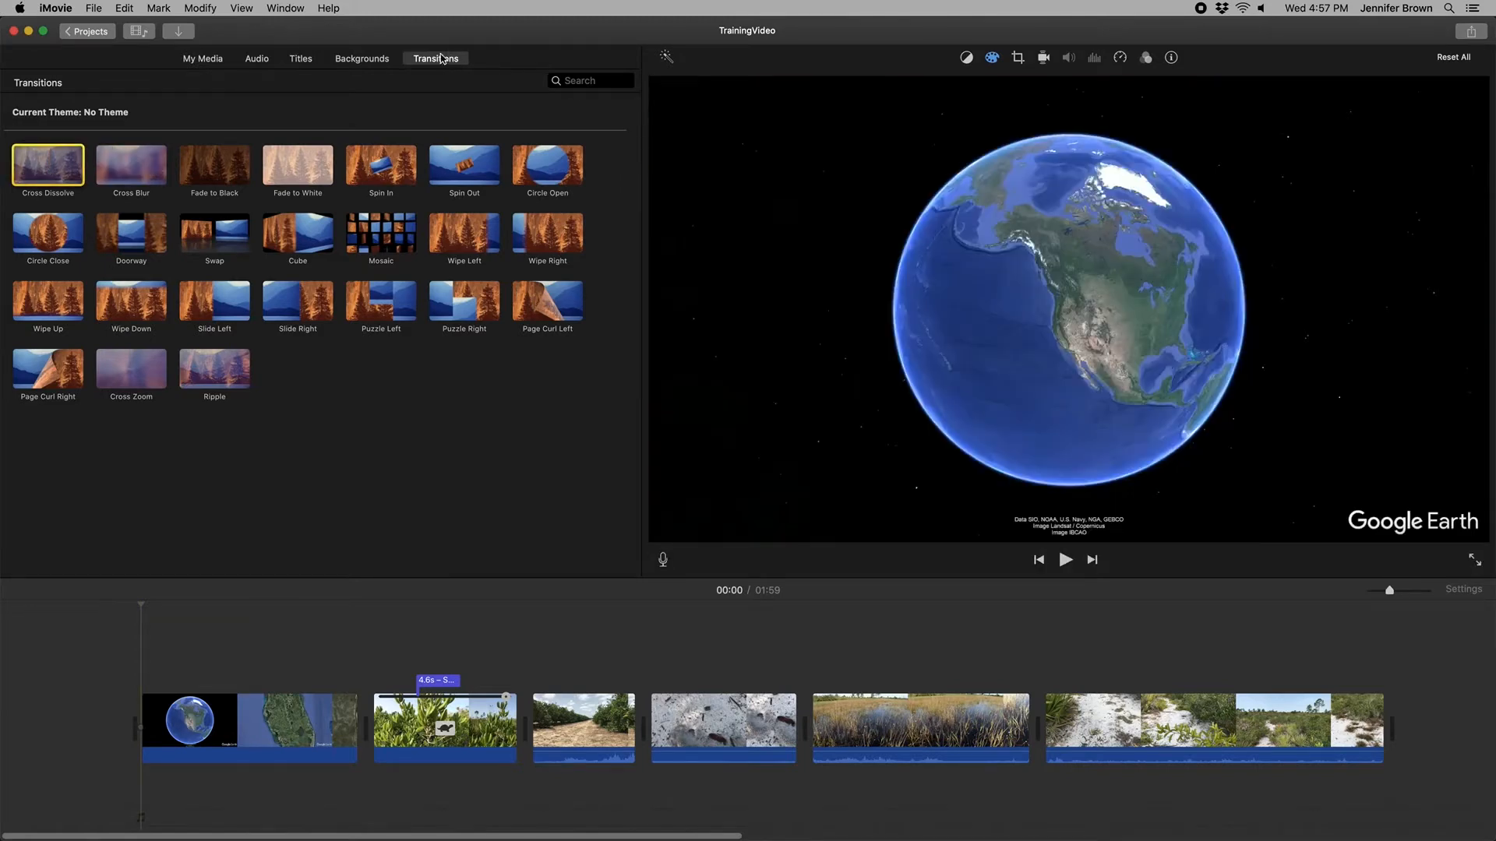
drag(43, 173, 158, 721)
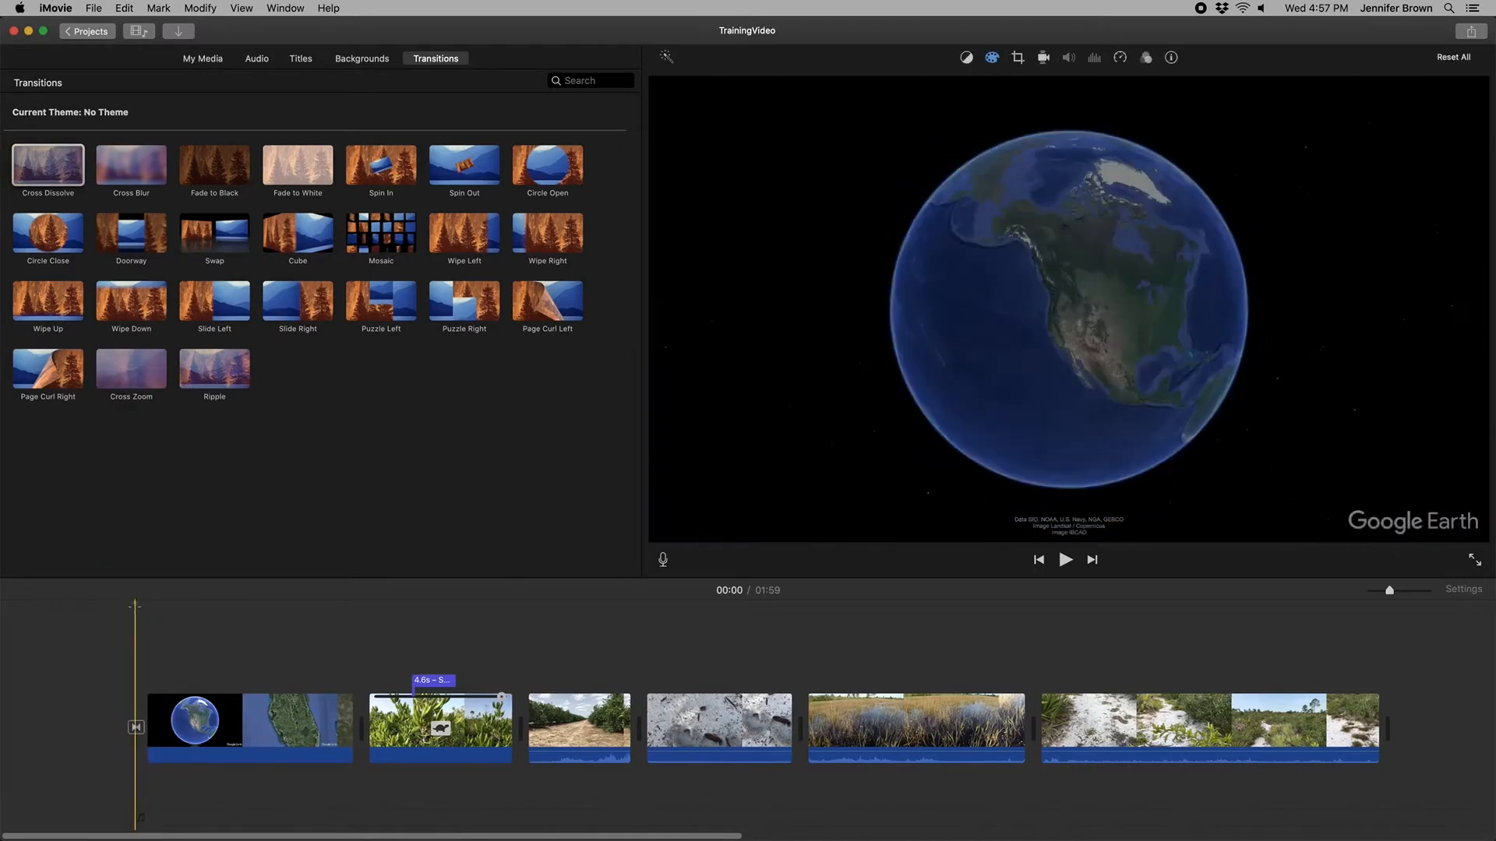
key(space)
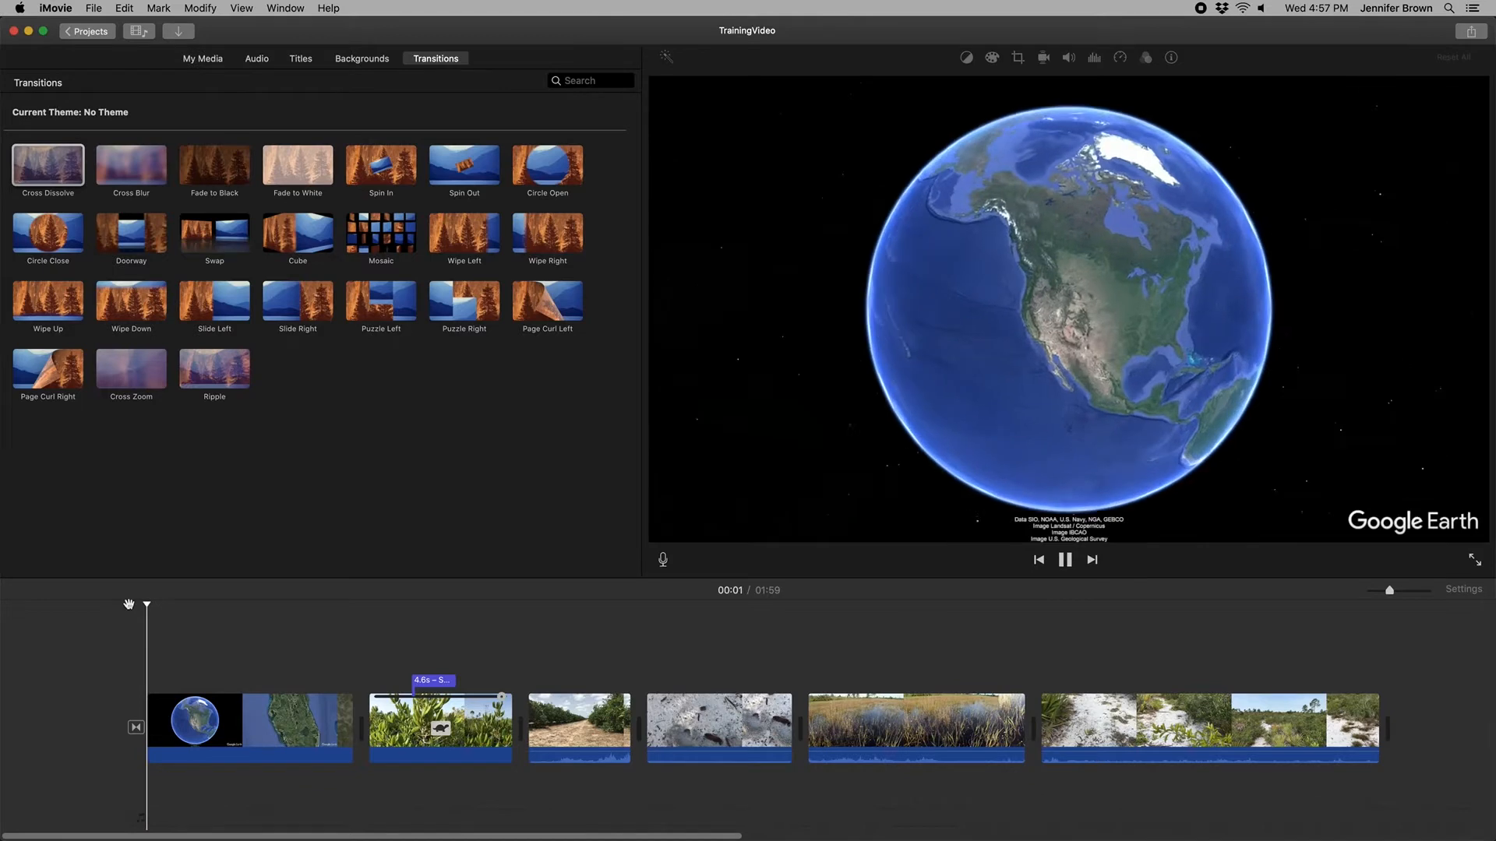
Step: Delete the Cross Dissolve transition before the globe clip
click(136, 724)
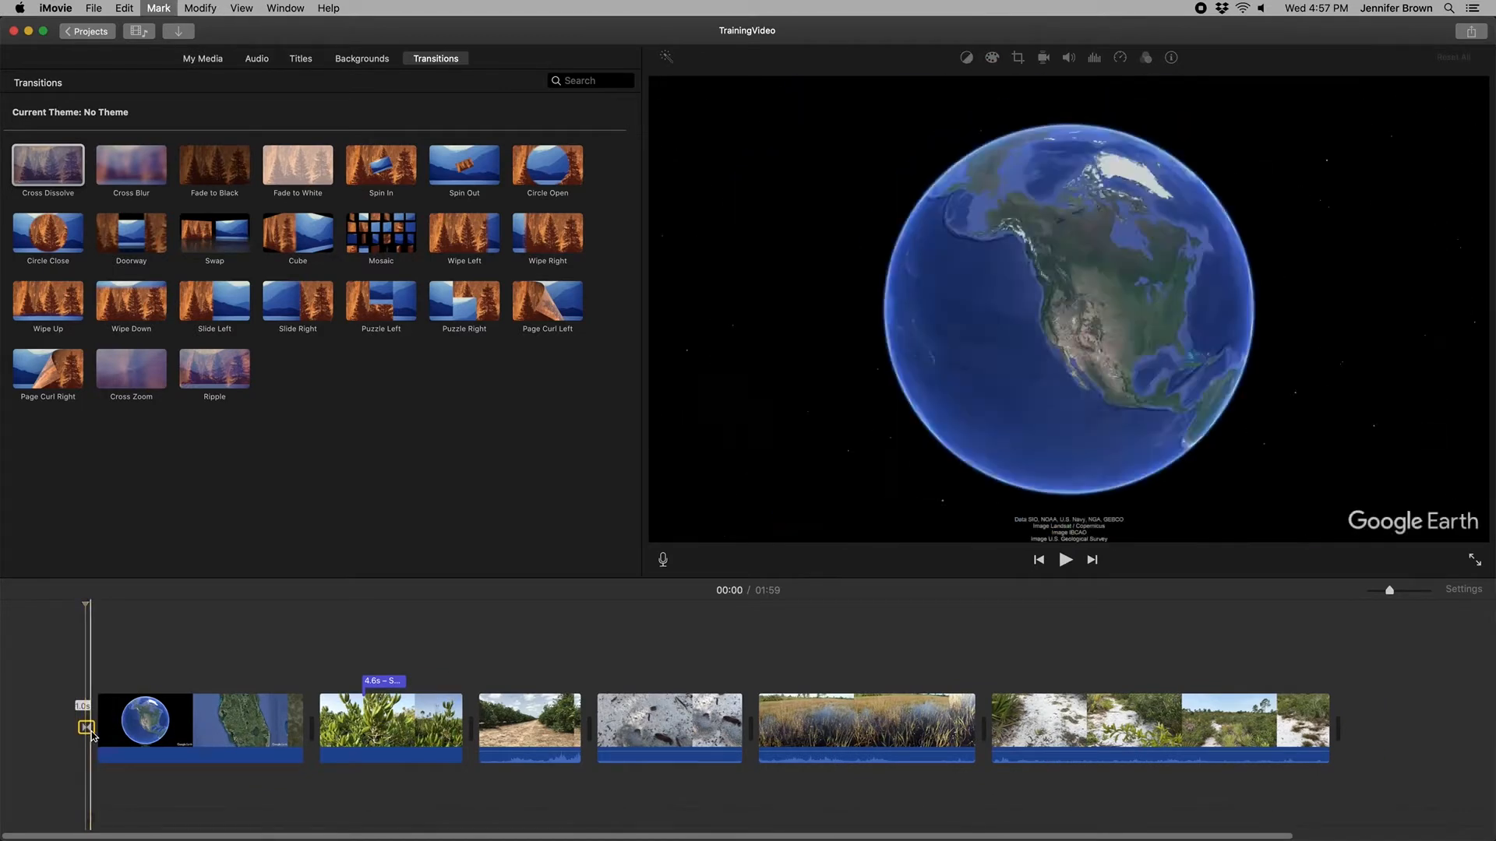
key(Delete)
click(831, 604)
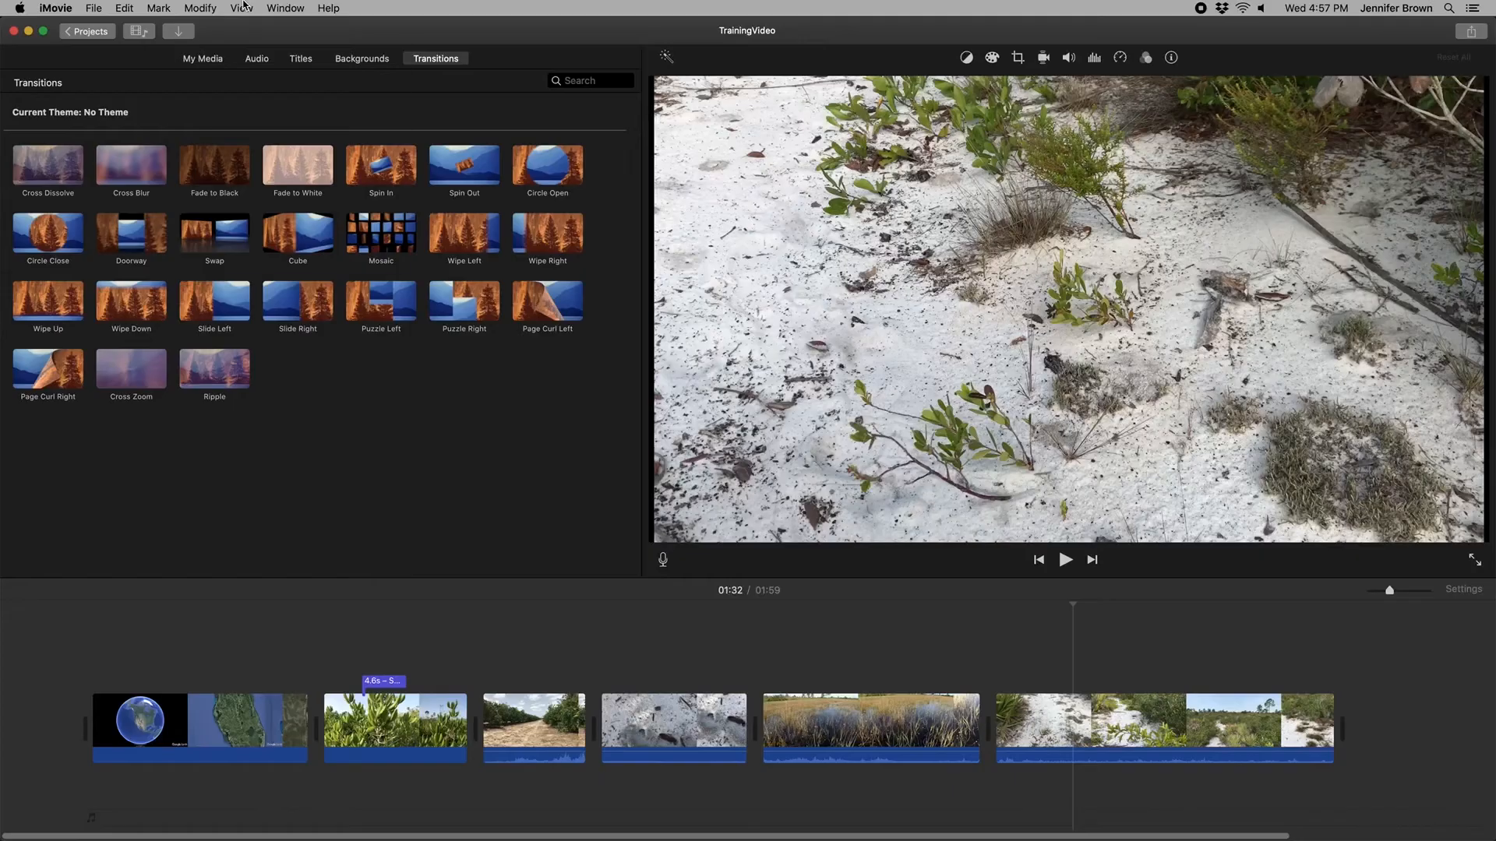
Step: Show the list of libraries and open the VirtualArchbold library
click(285, 8)
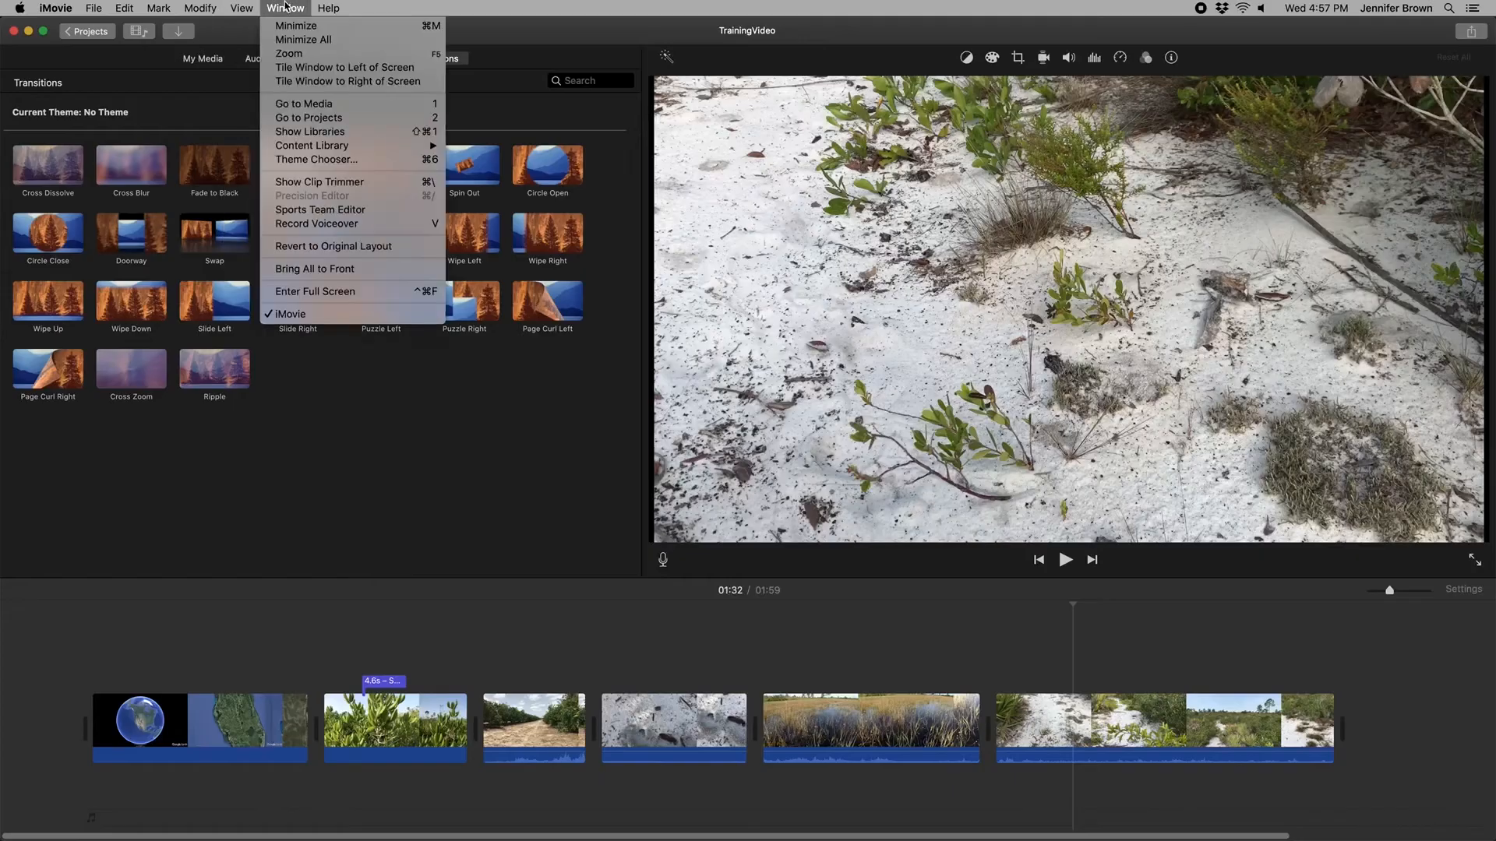
click(326, 131)
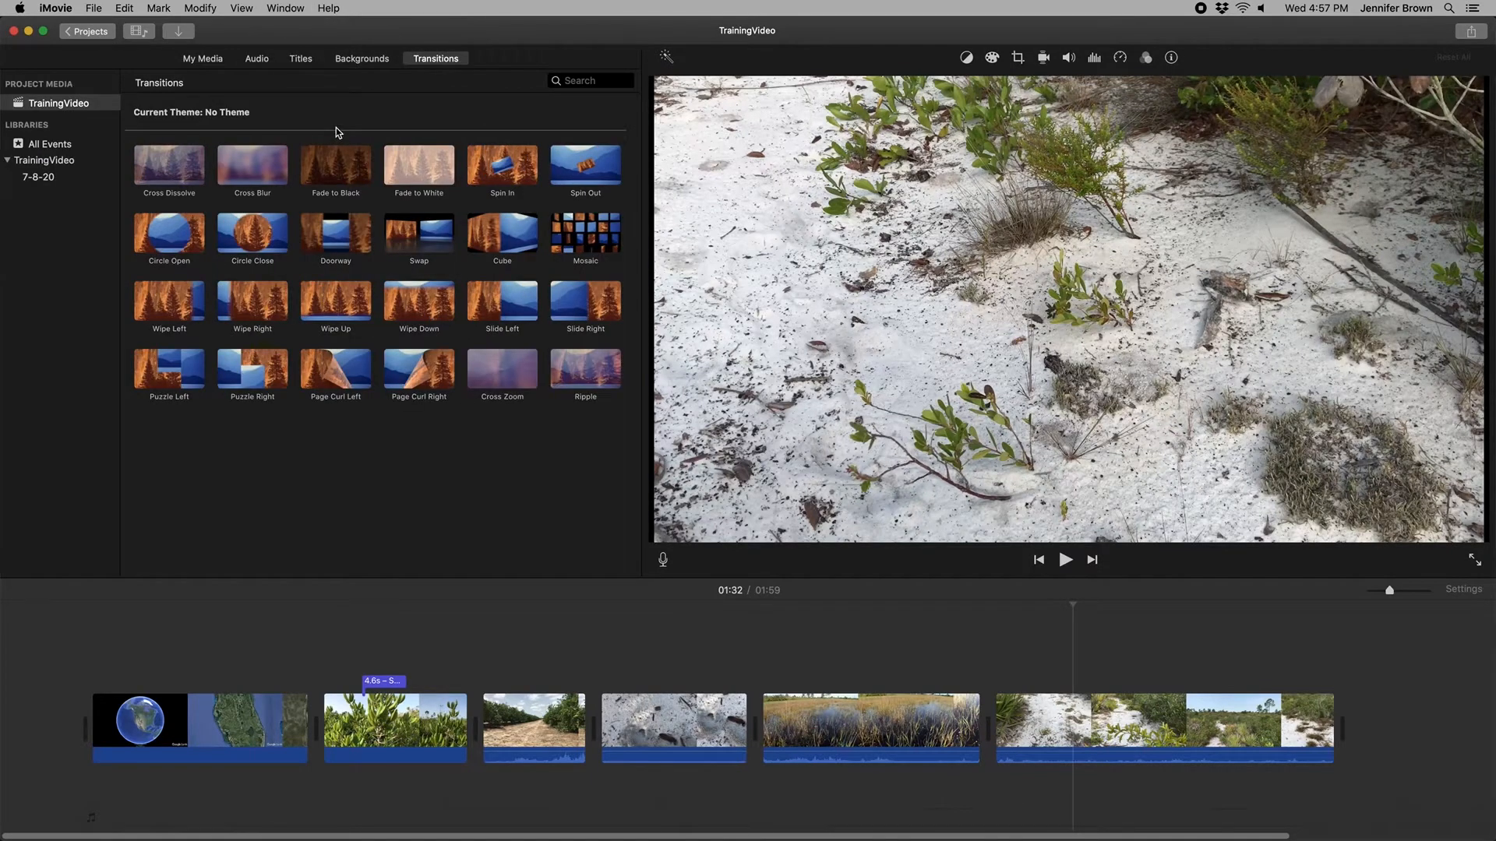
click(90, 7)
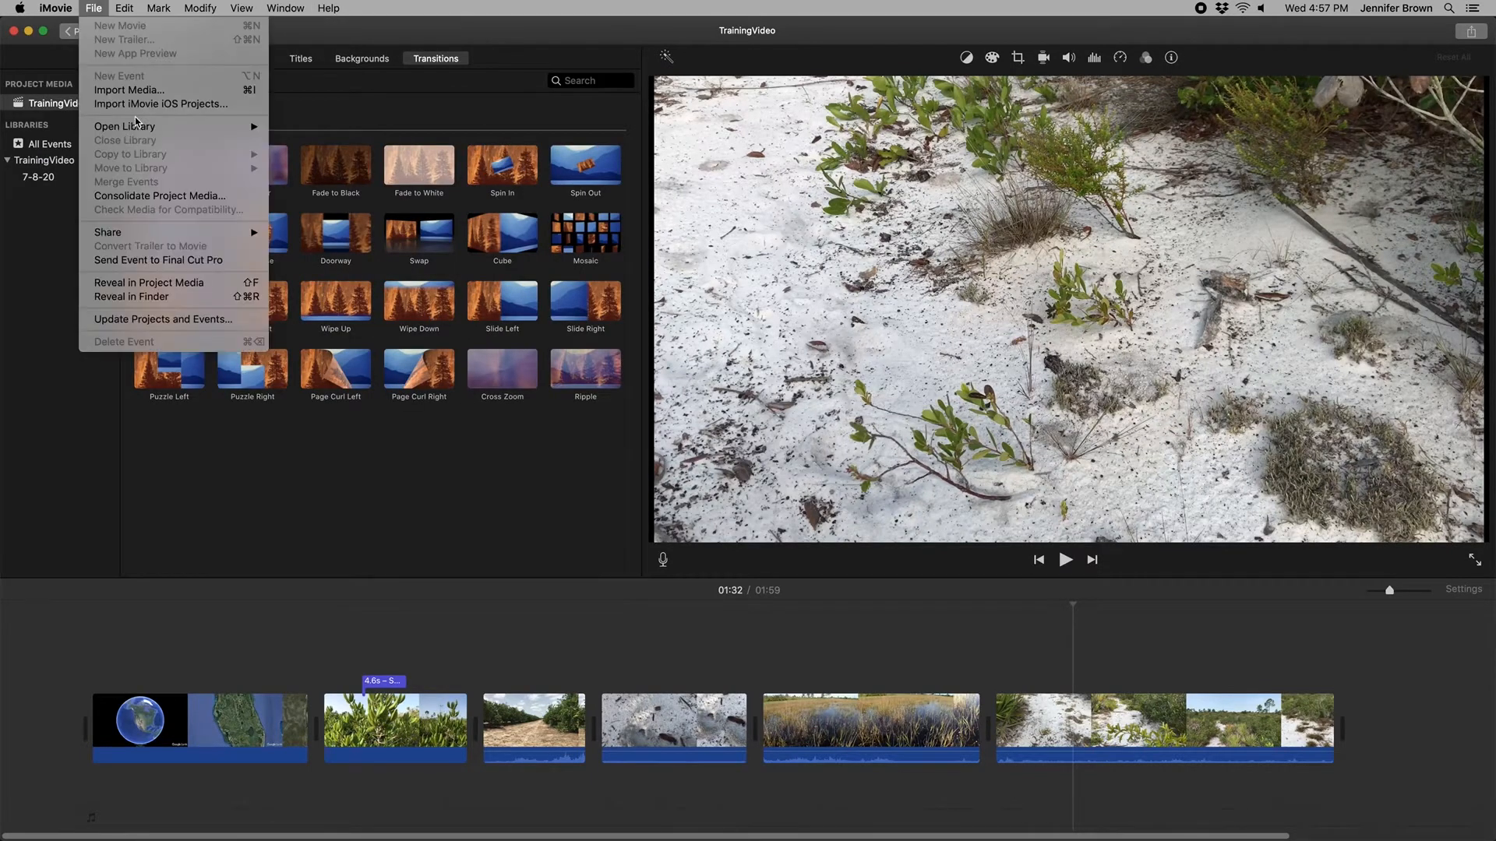
mouse_move(249, 131)
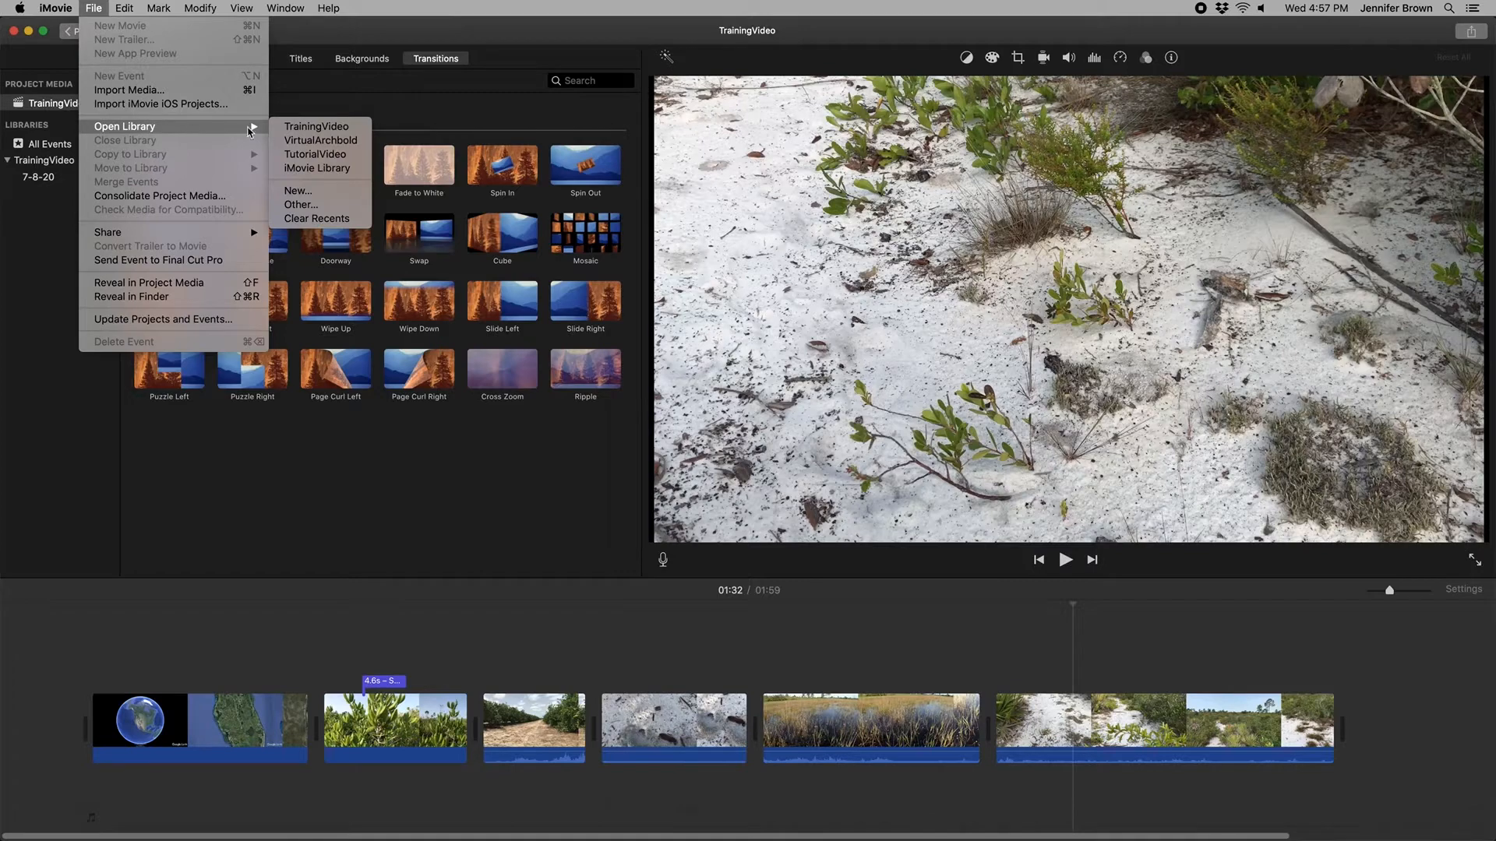
click(317, 141)
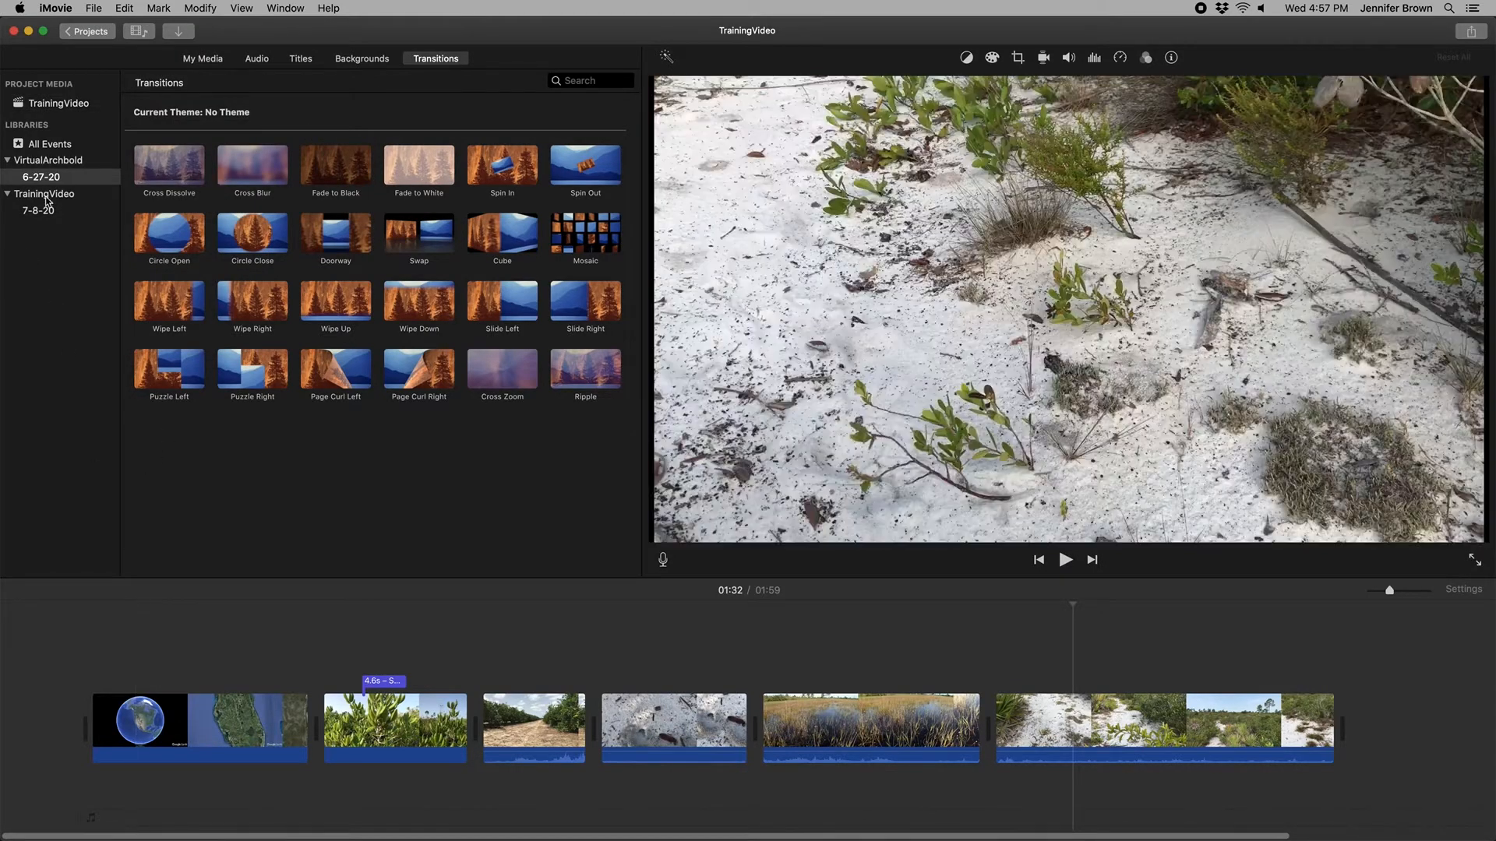
Step: Open the VirtualArchbold project for editing and hide the list of libraries
click(48, 162)
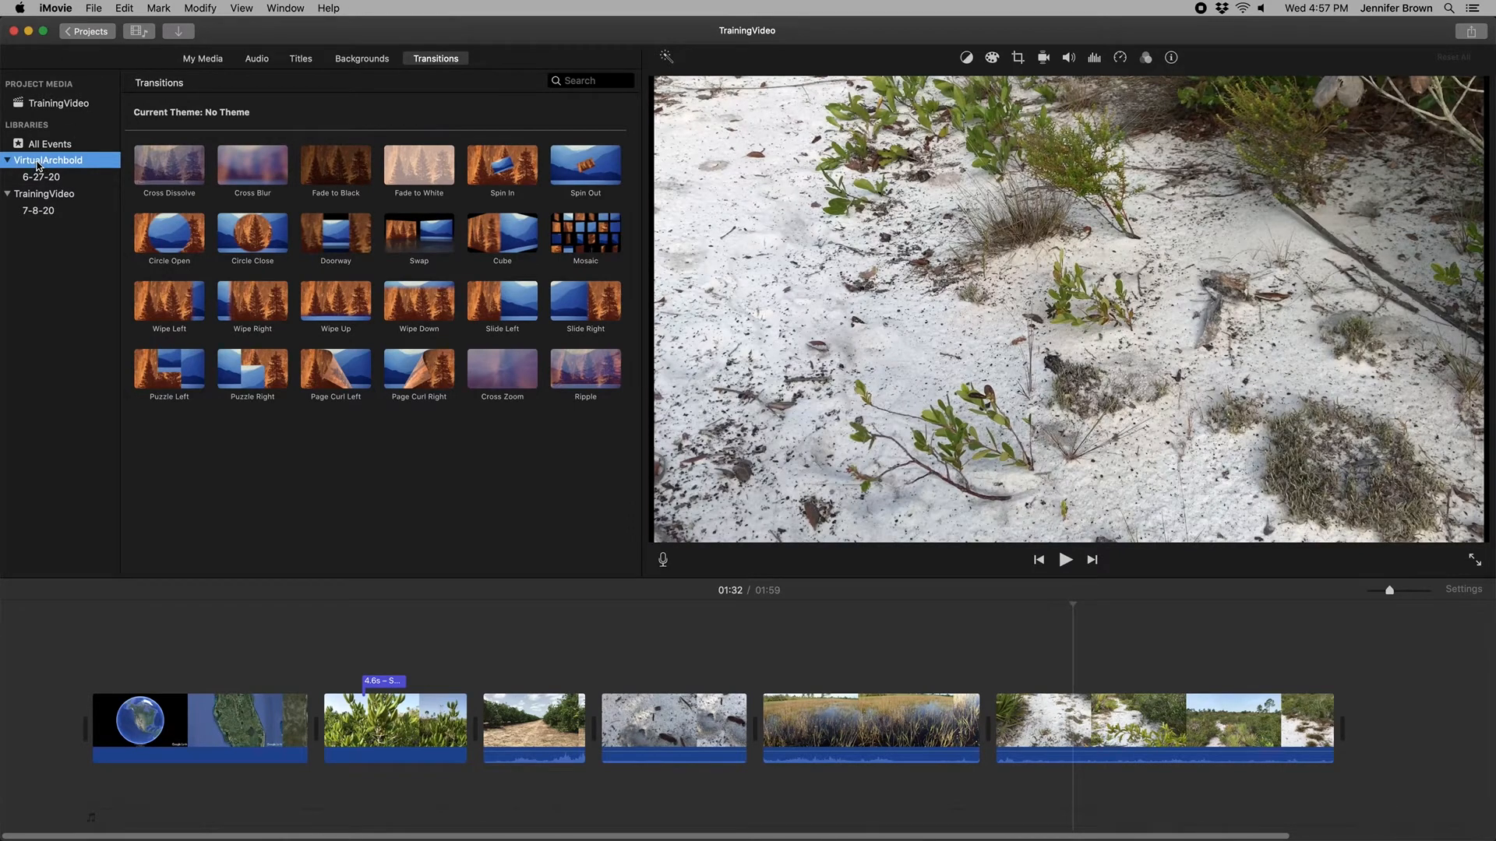
click(85, 32)
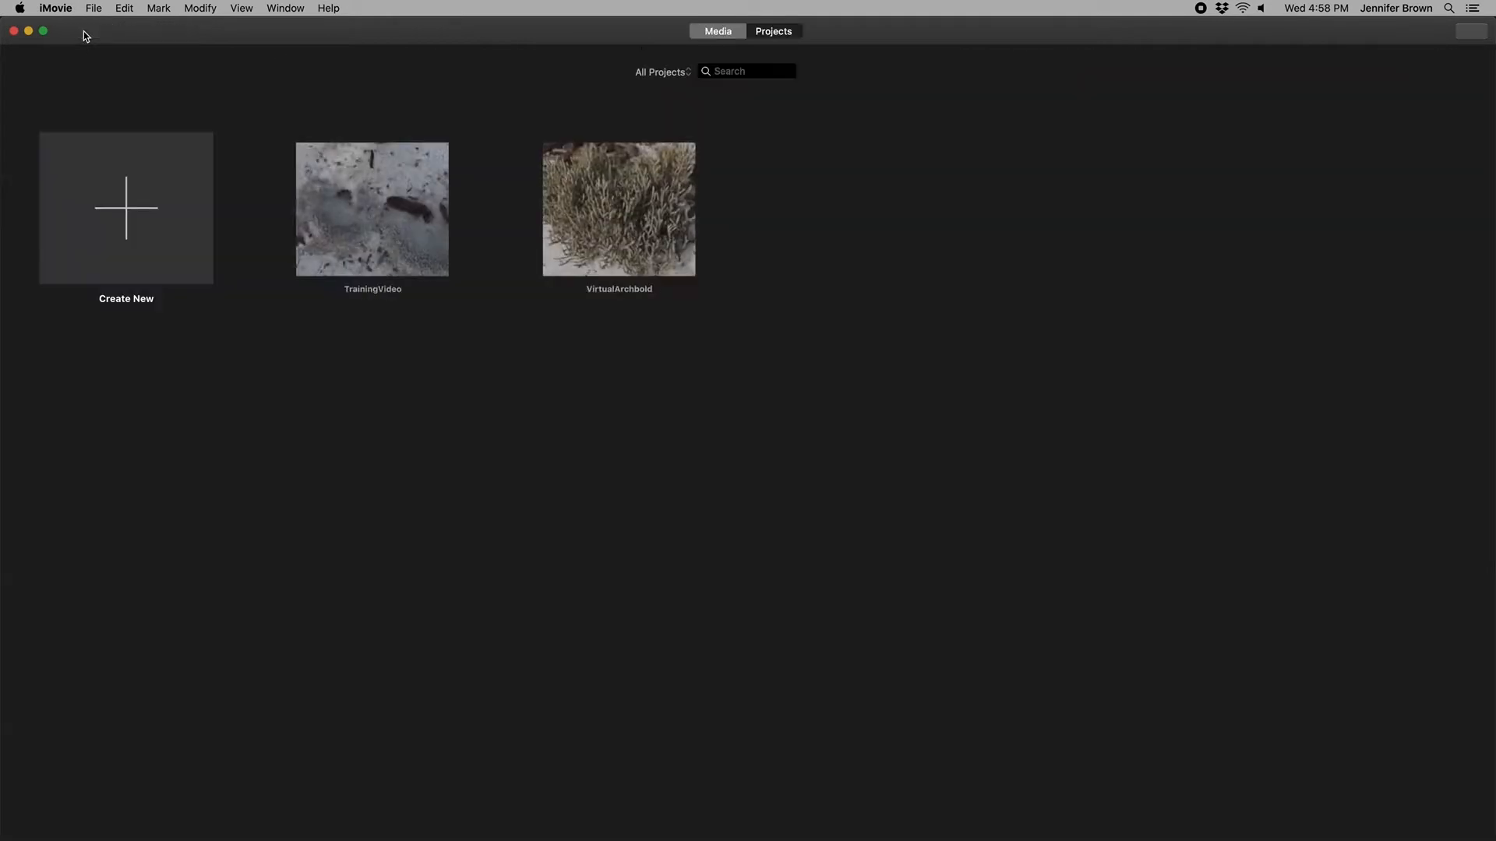
double_click(594, 194)
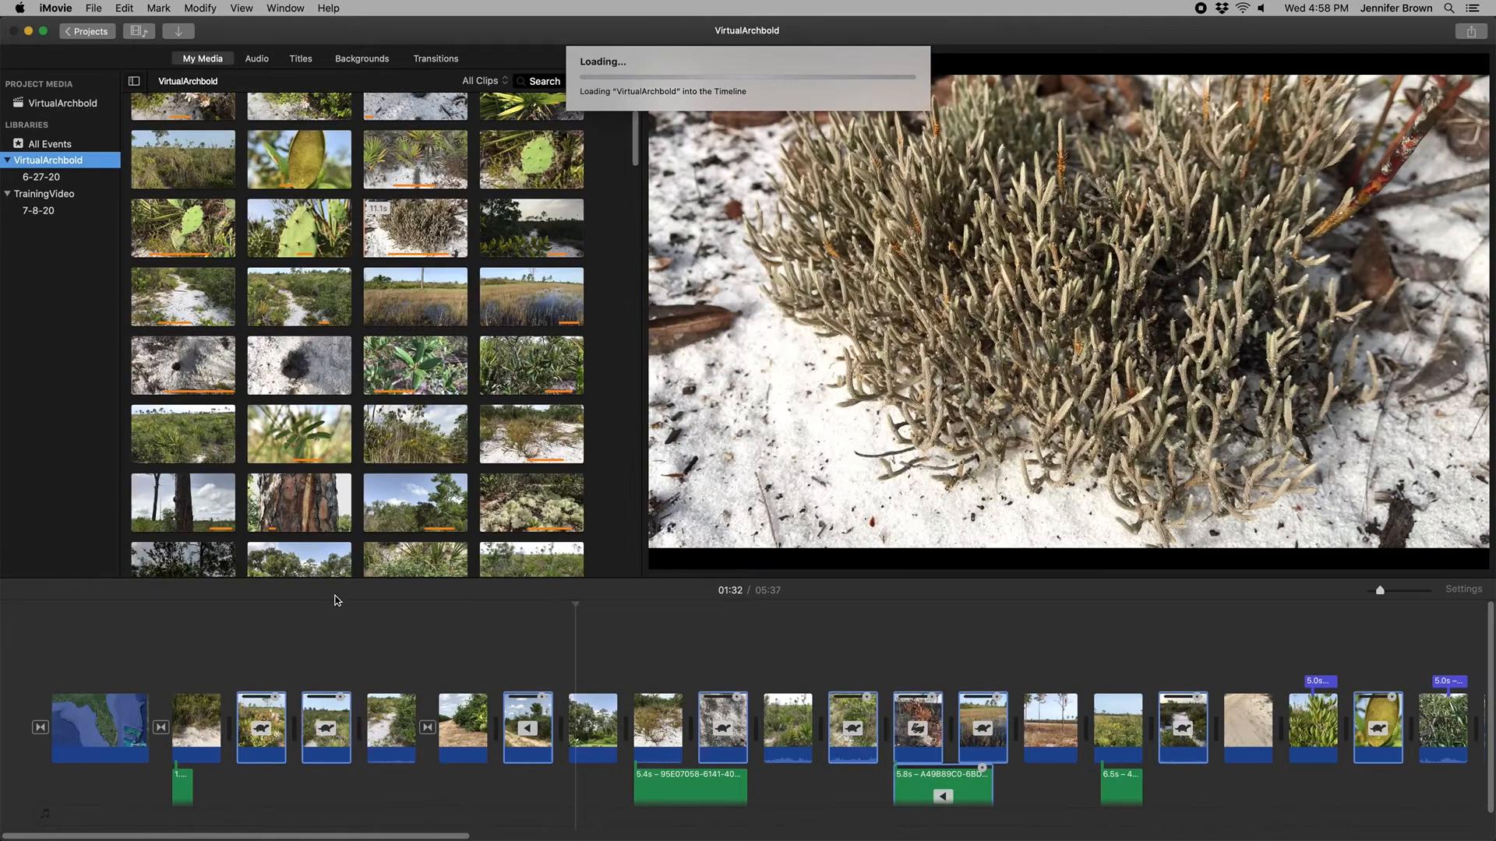
click(286, 7)
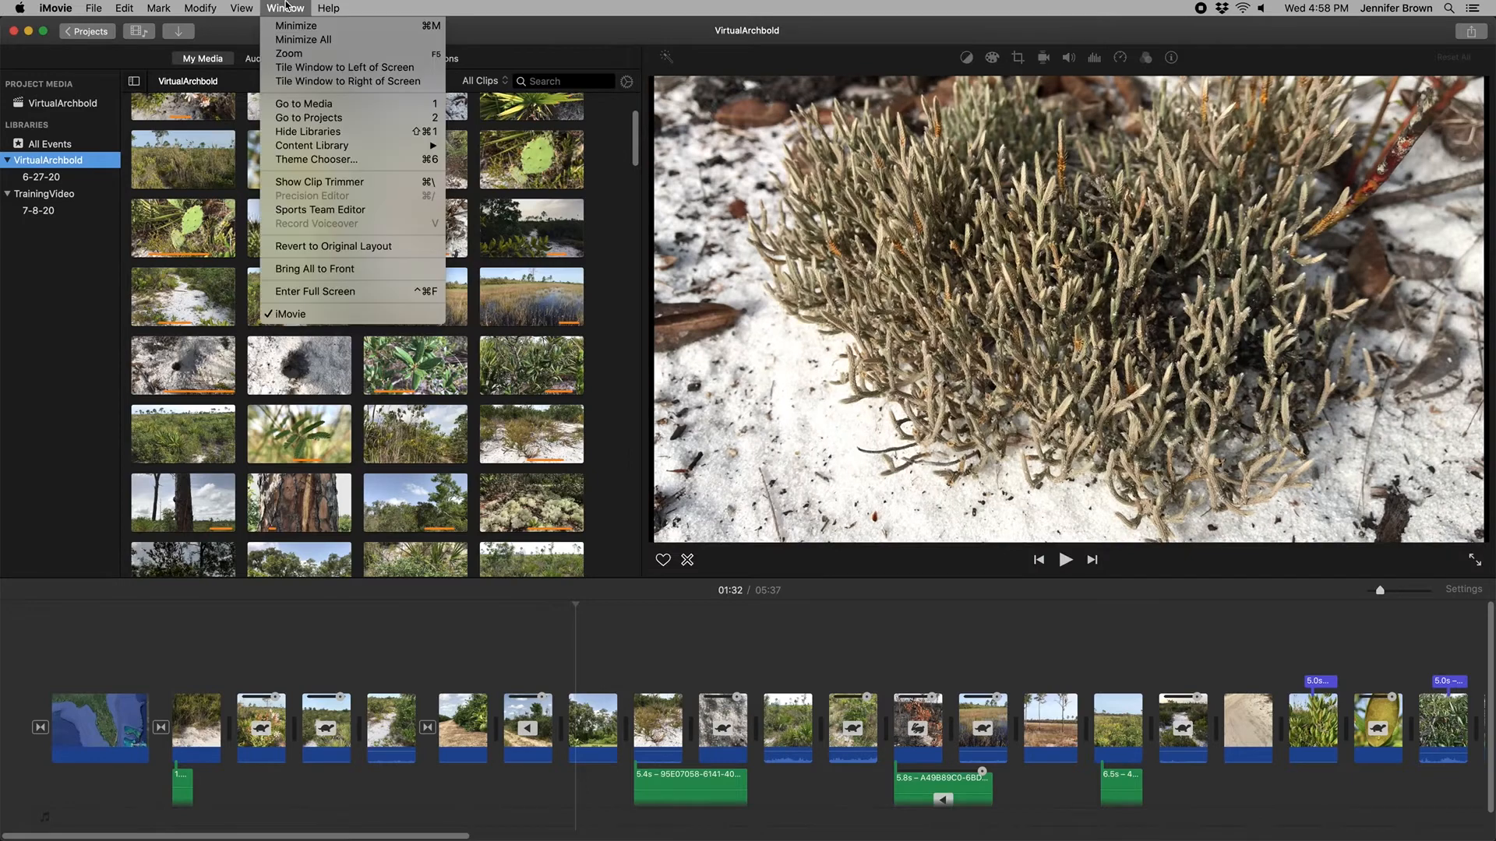
click(279, 132)
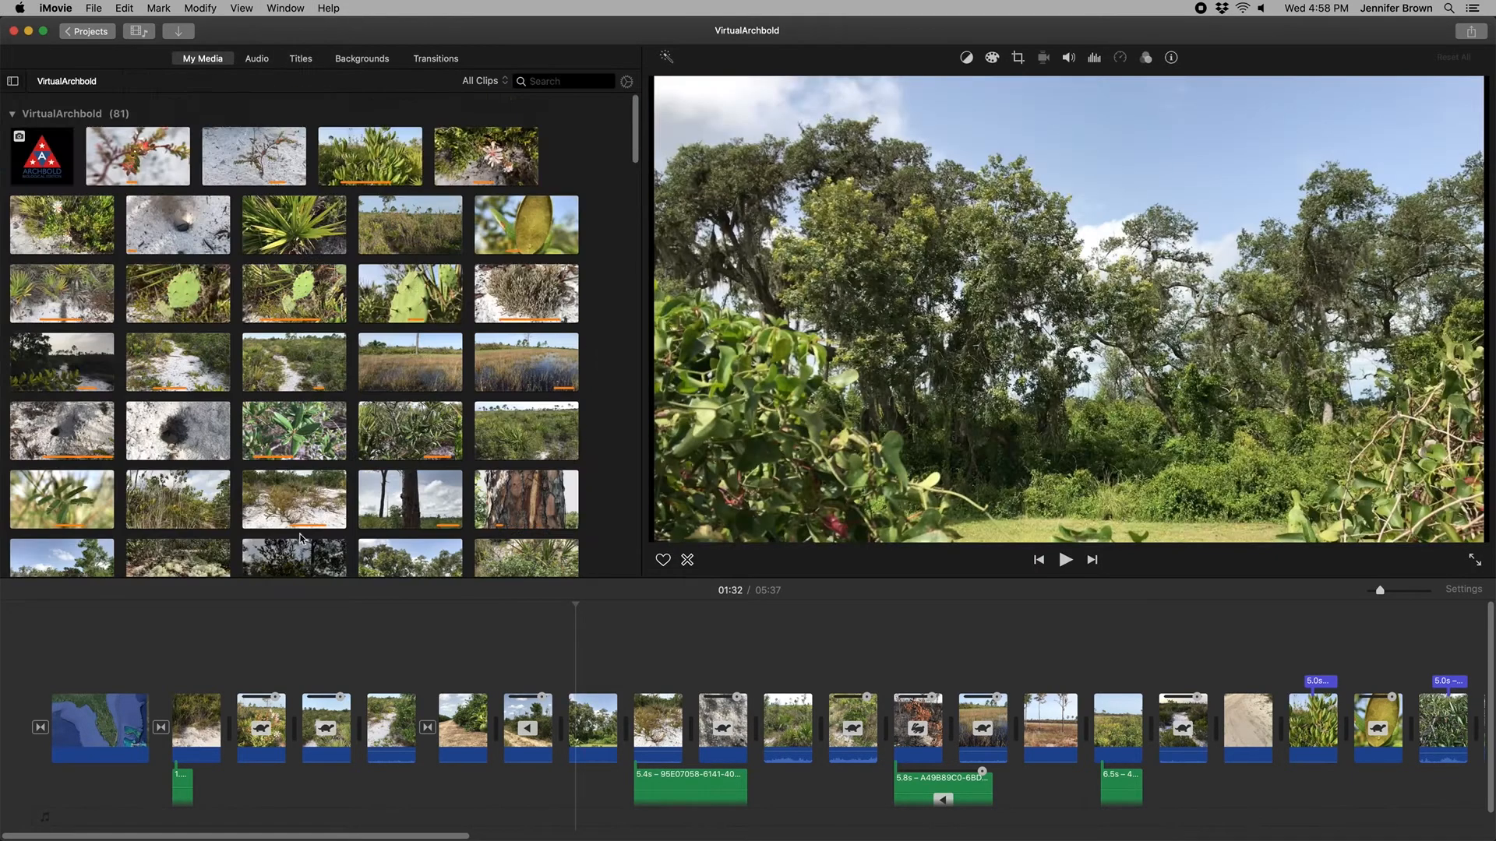
Step: Preview the transition from the opening map clip into the first scrub landscape clip
click(32, 595)
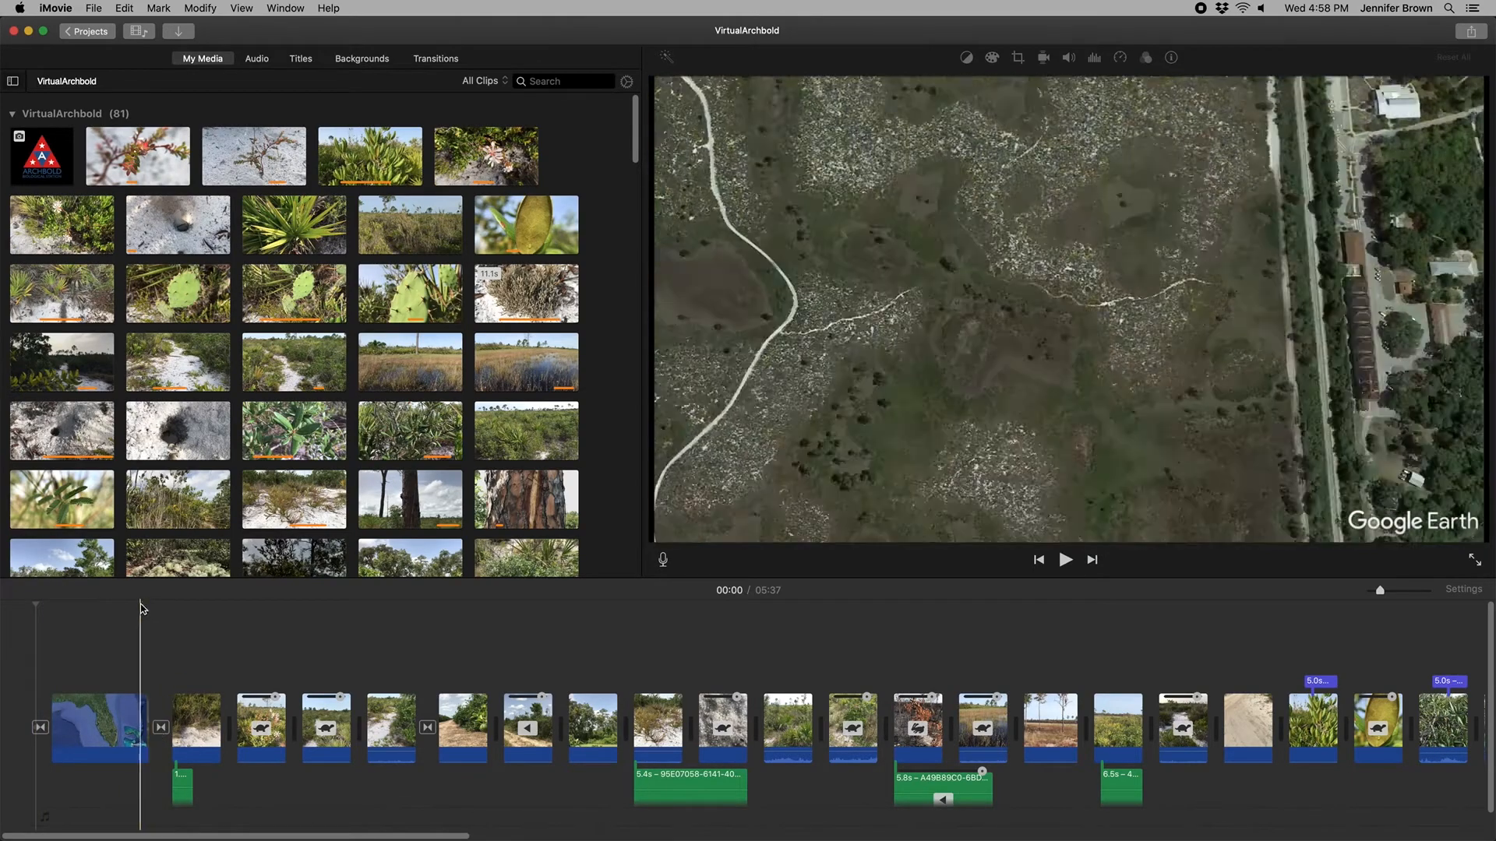
click(129, 605)
key(space)
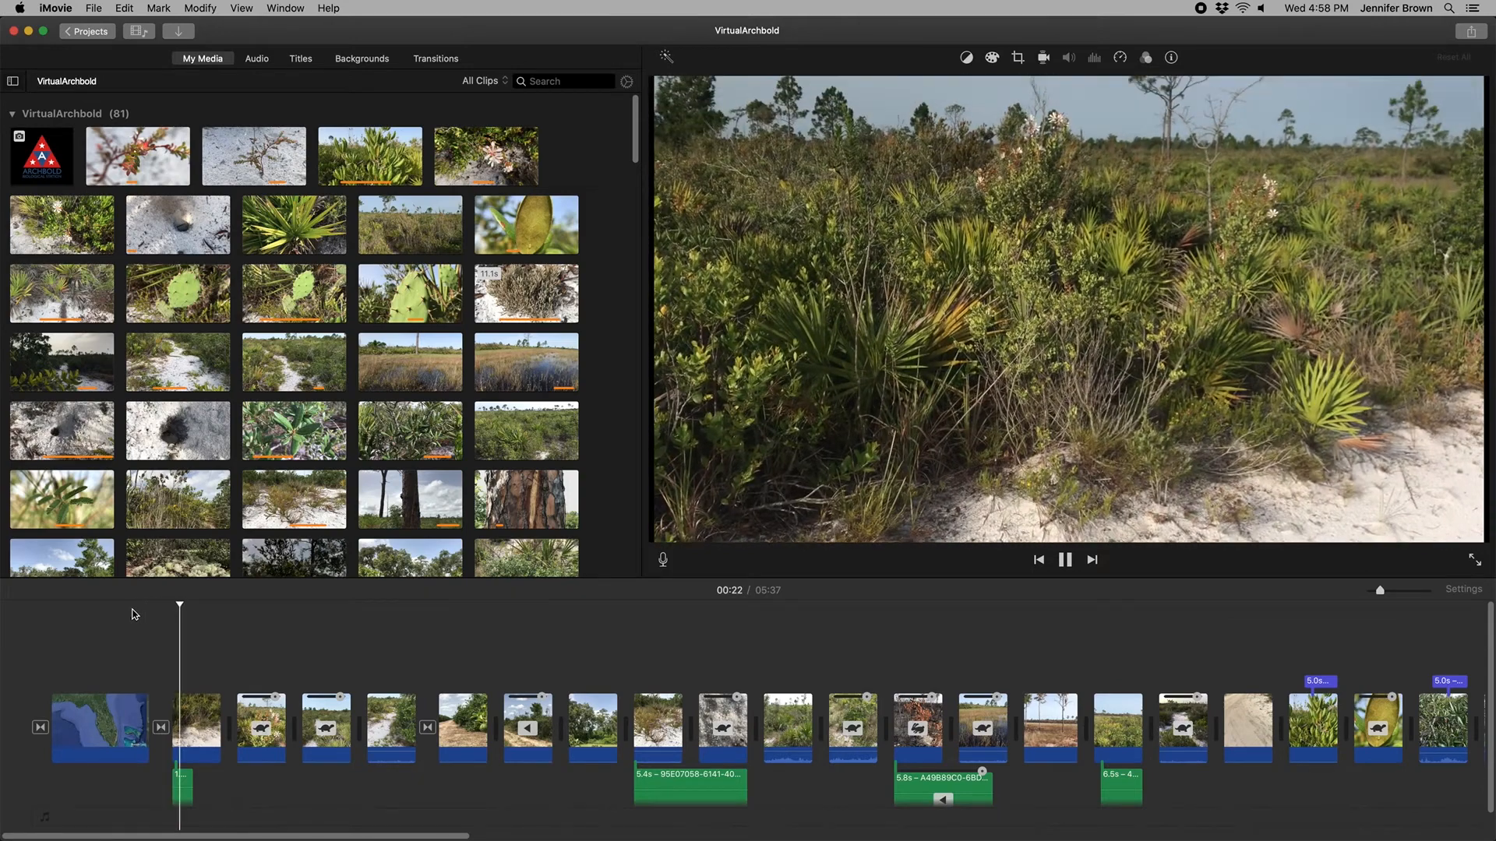
key(space)
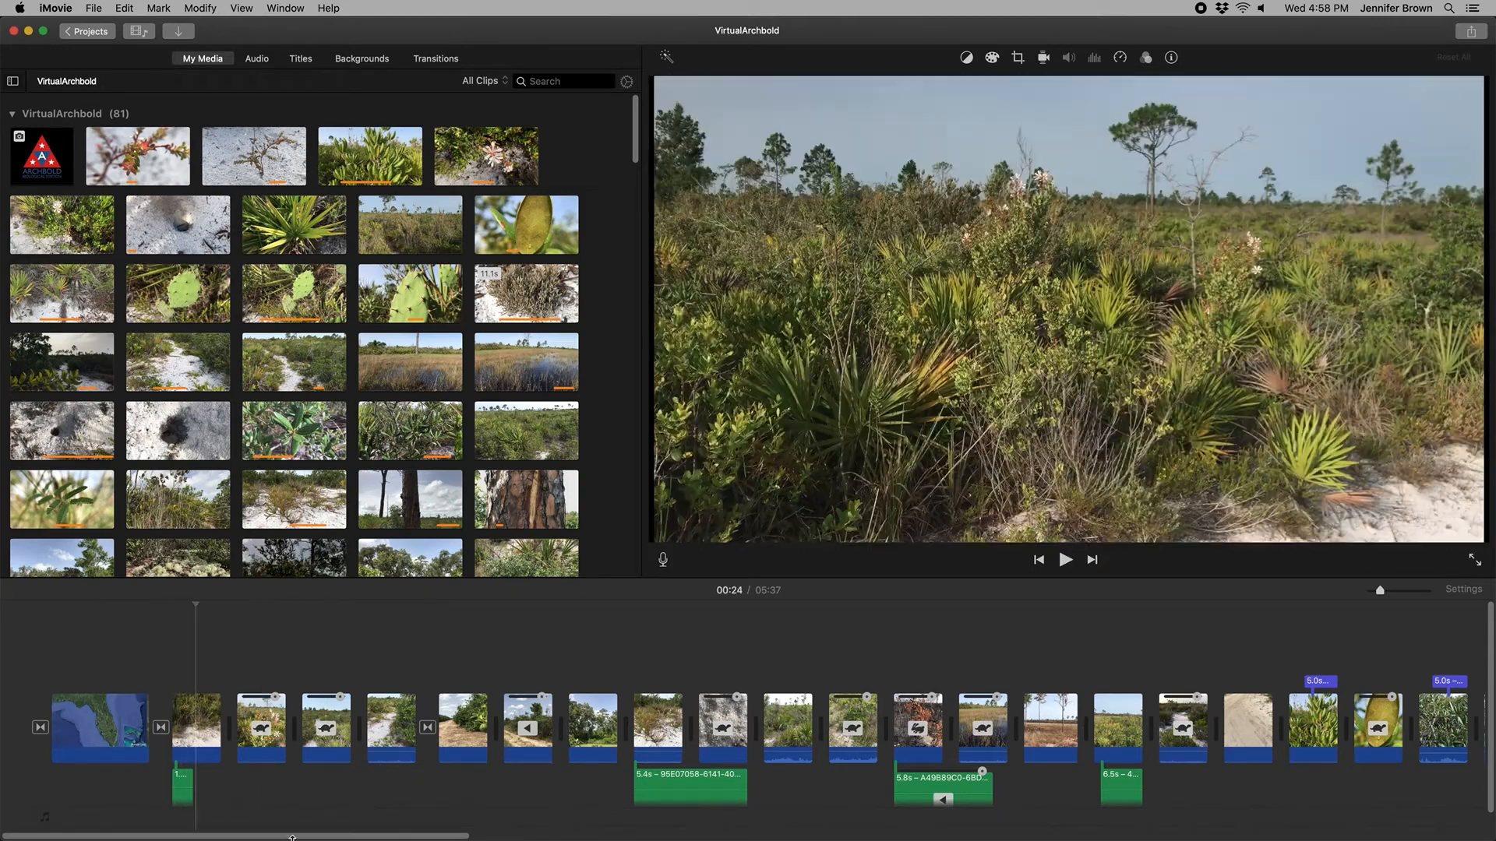
Step: Inspect the speed settings of the slowed white sand clip and the reversed orchard clip
drag(290, 838, 351, 830)
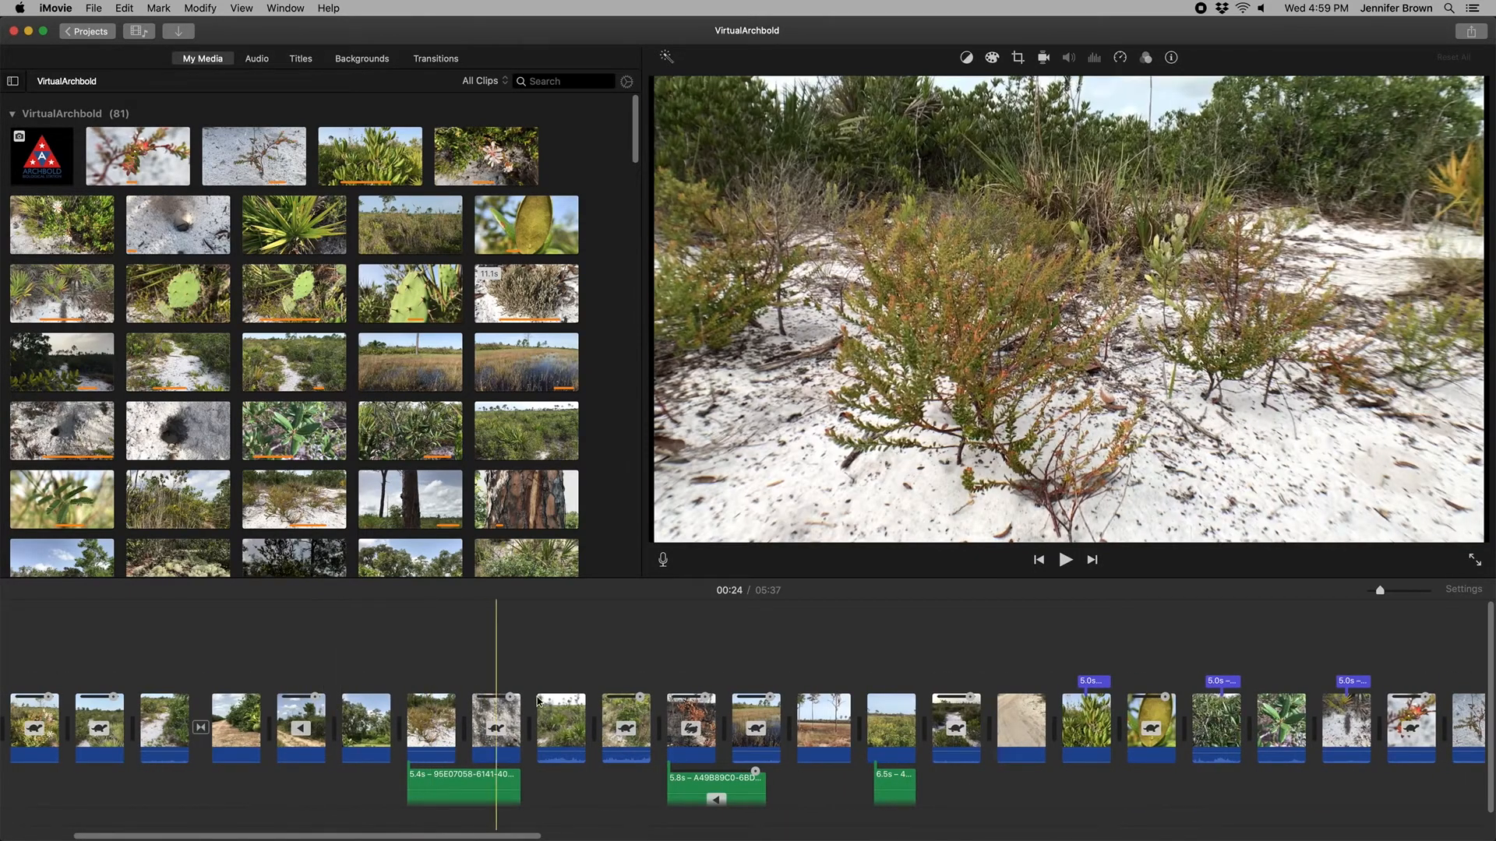
click(494, 730)
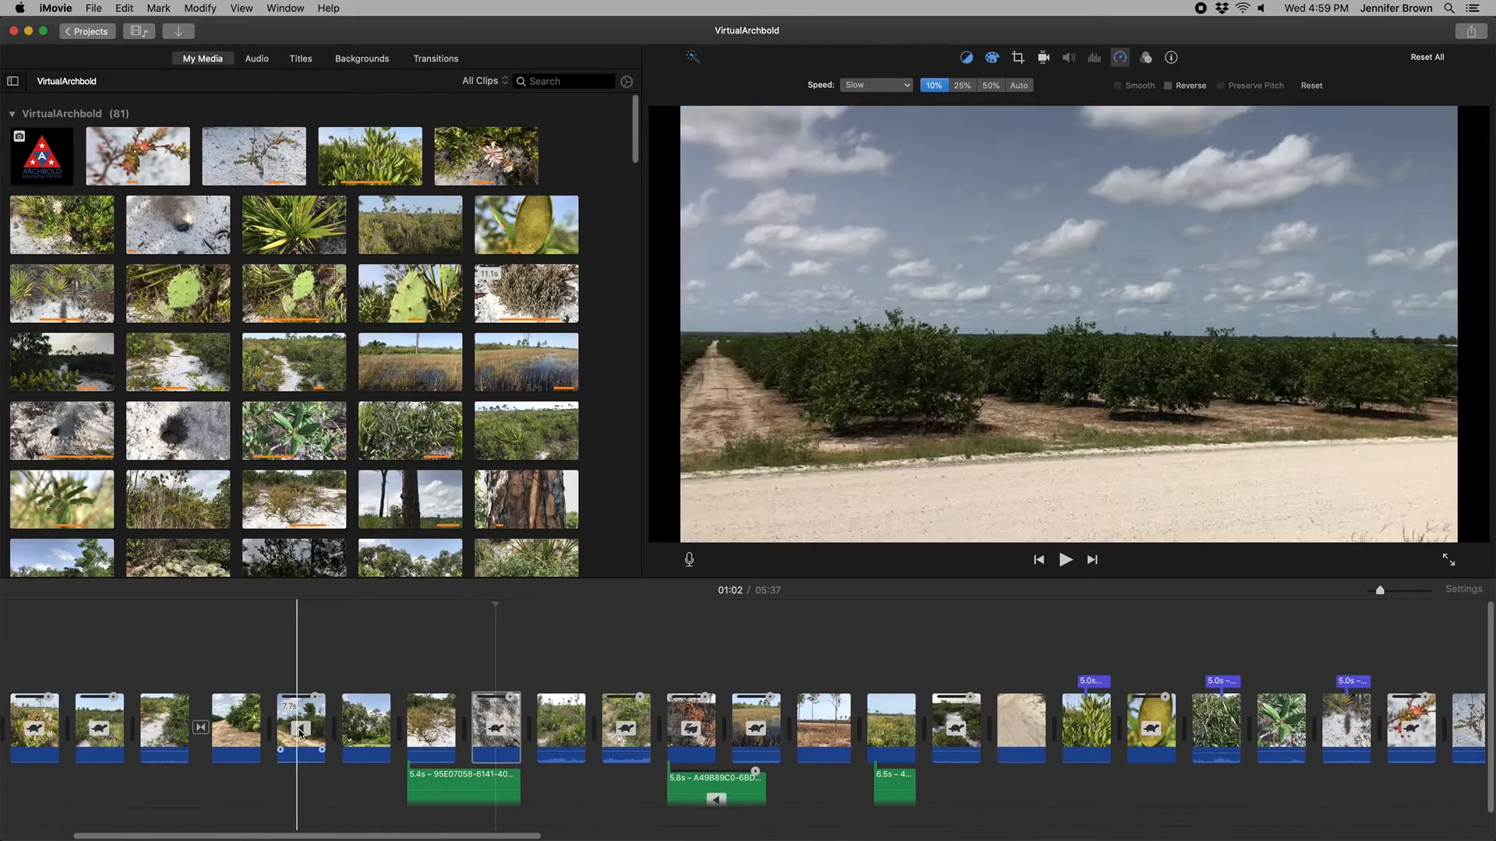
click(305, 710)
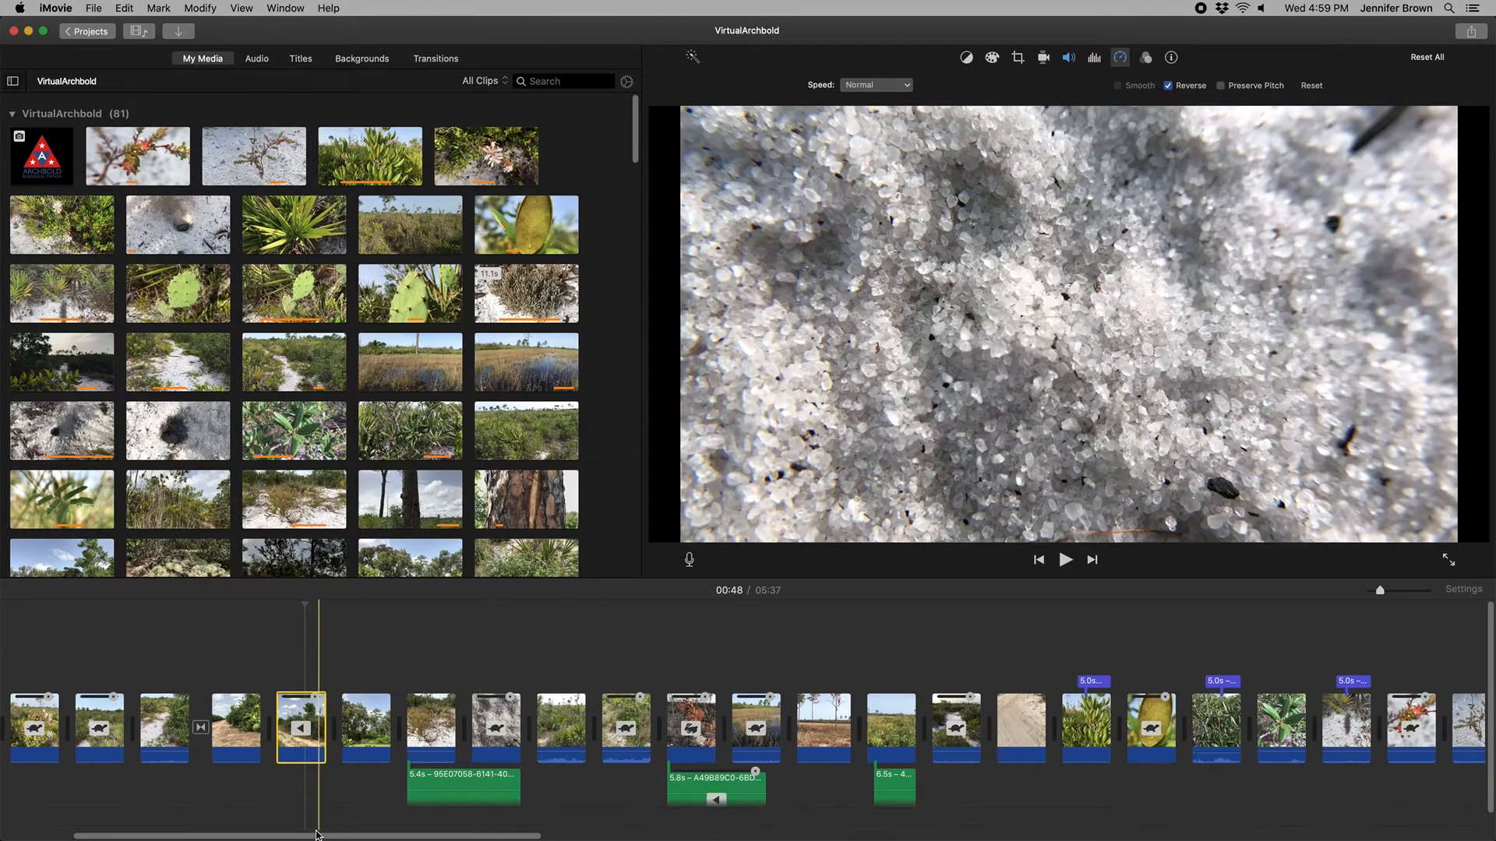
Step: Play the timeline again from near the end of the opening map clip
scroll(178, 624, left, 5)
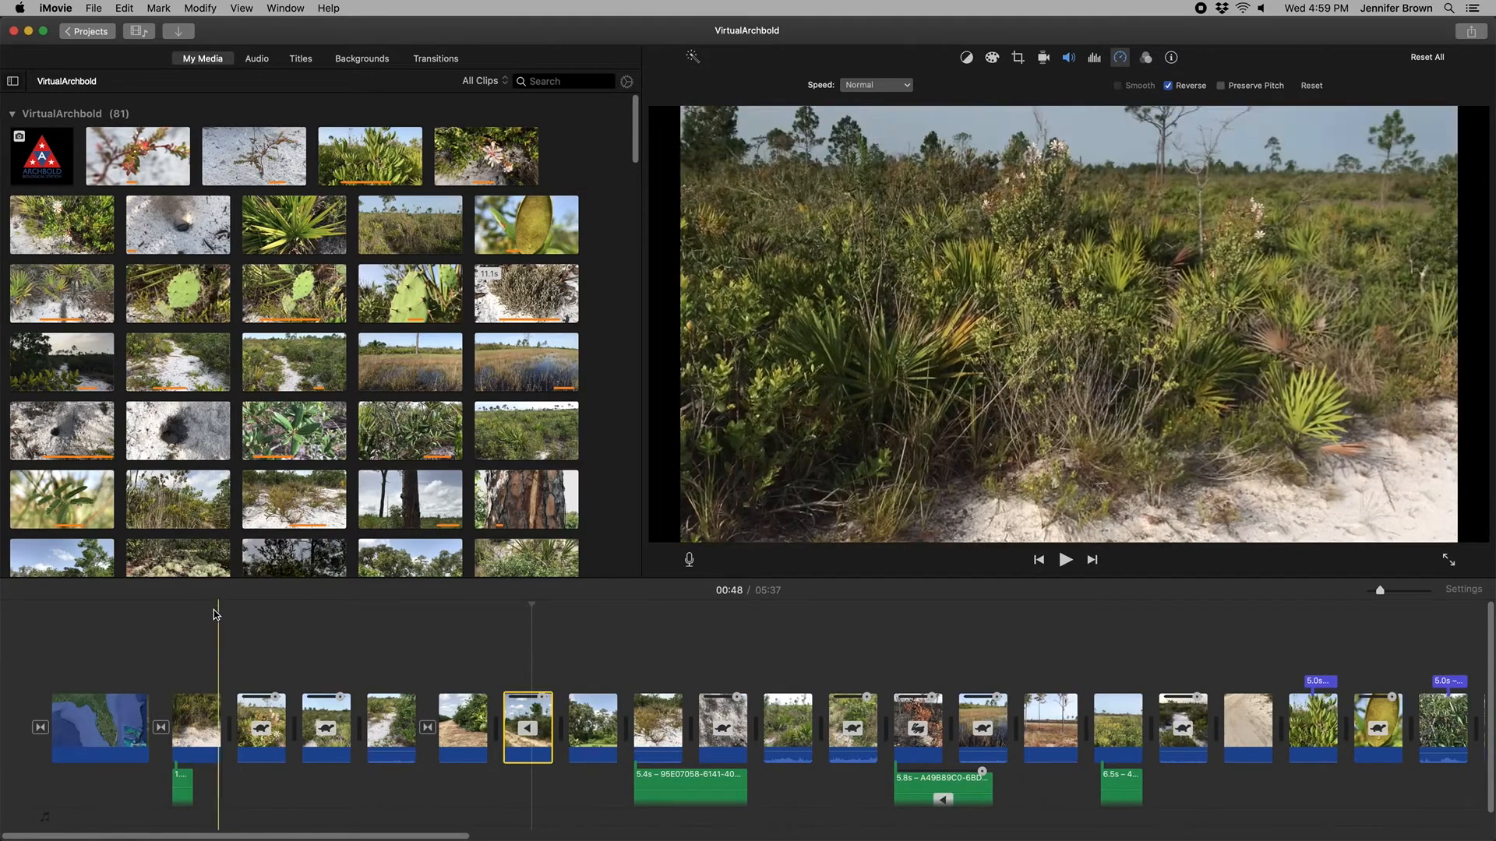
click(129, 606)
key(space)
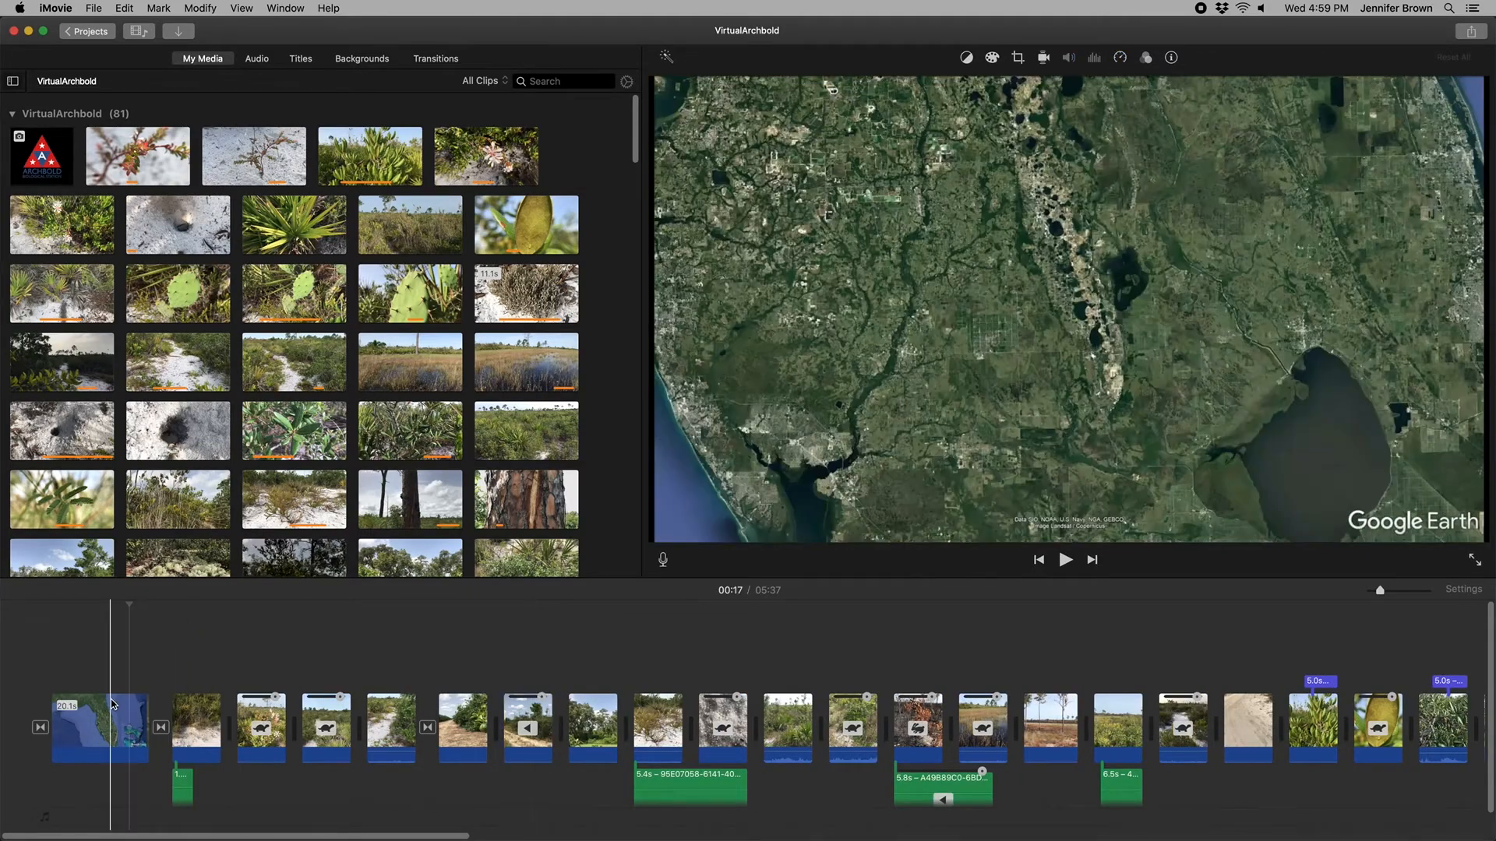
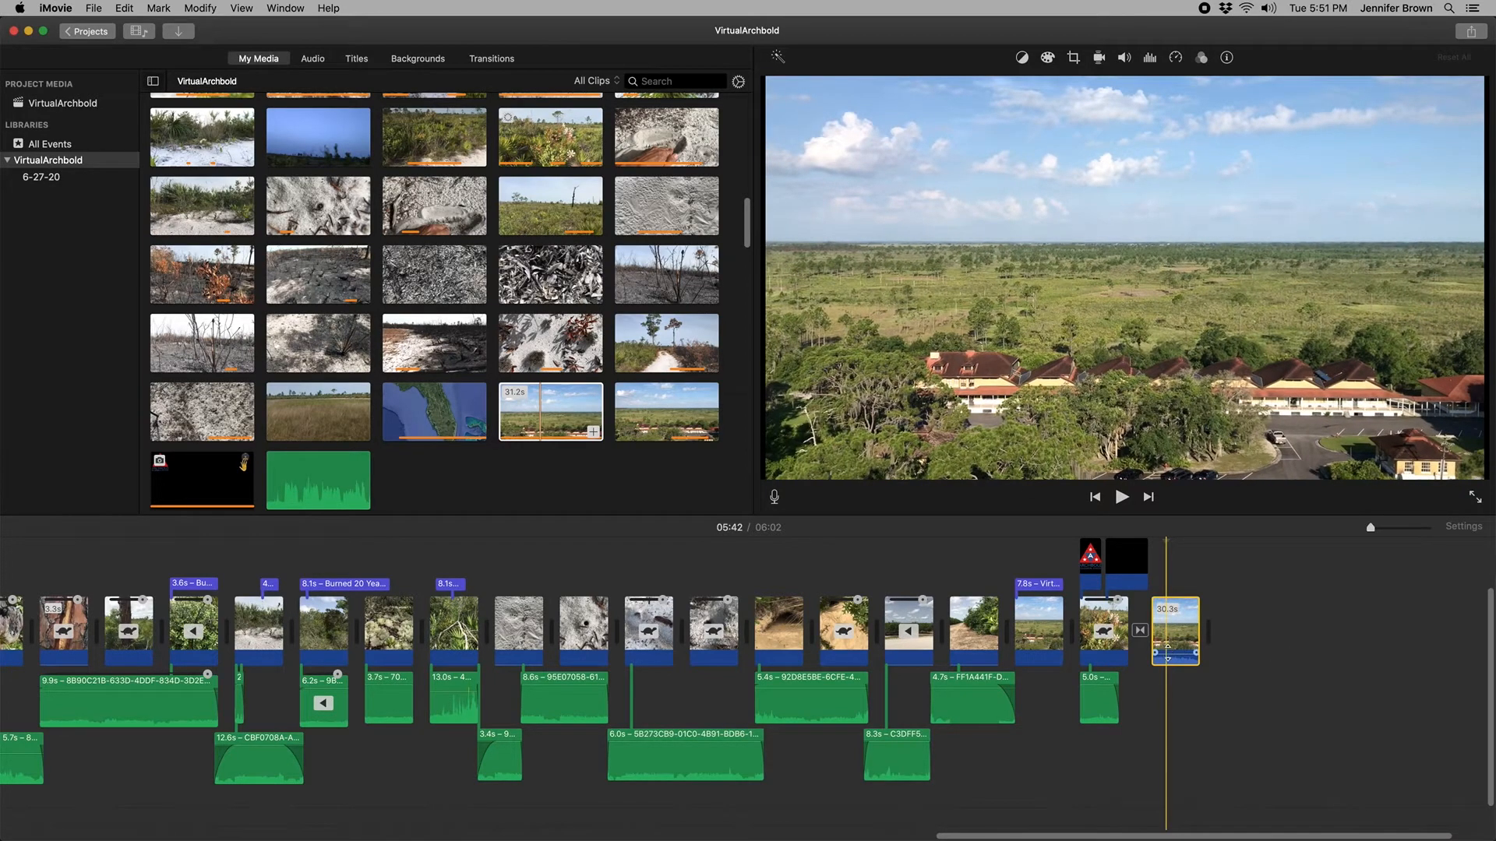
Step: Detach the audio from the last aerial clip in the timeline
drag(1168, 655, 1170, 672)
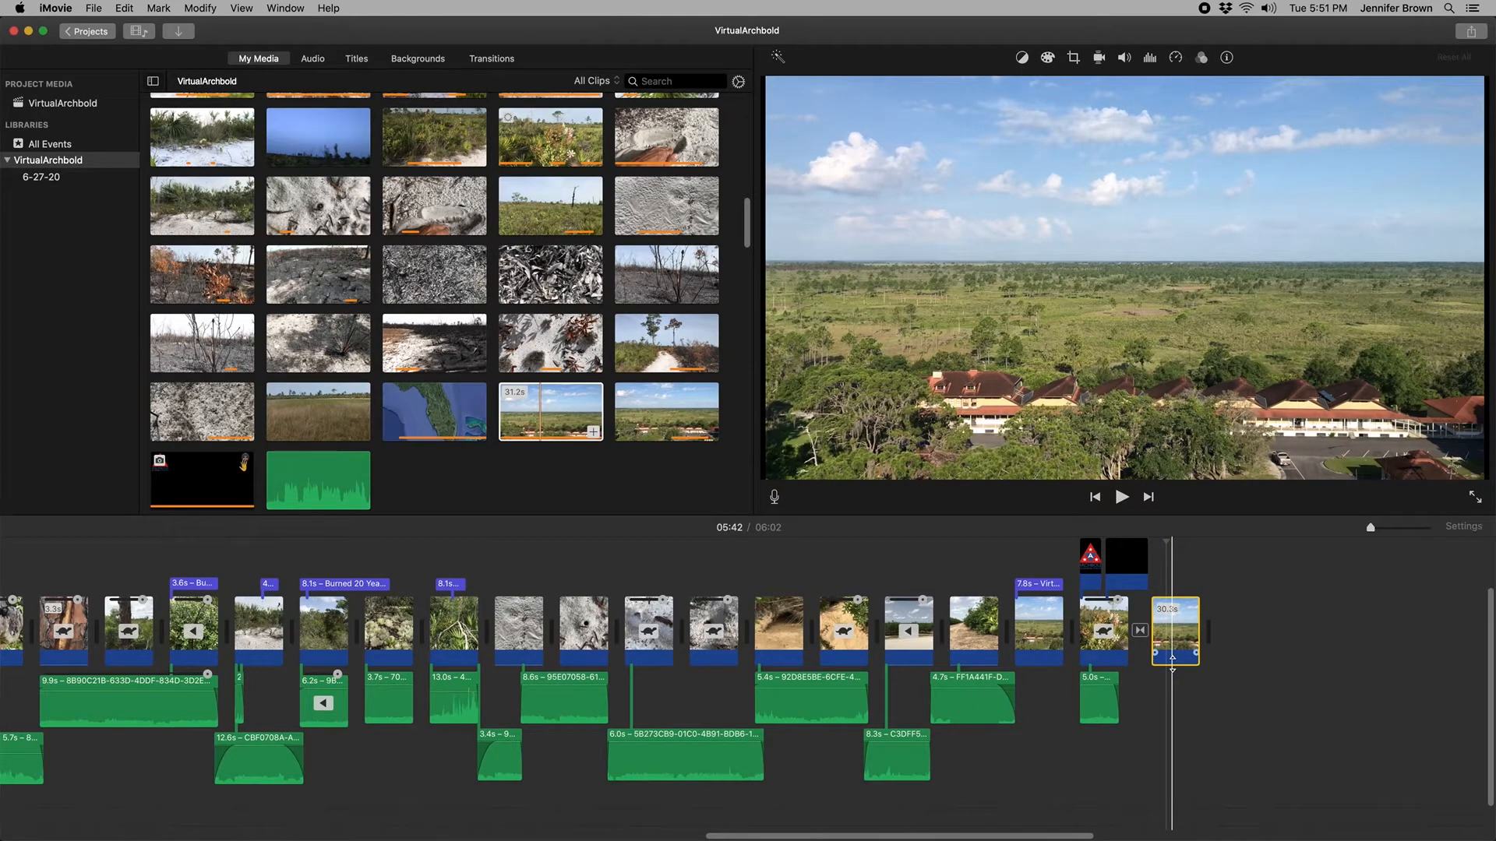
key(super+z)
click(1172, 638)
right_click(1174, 636)
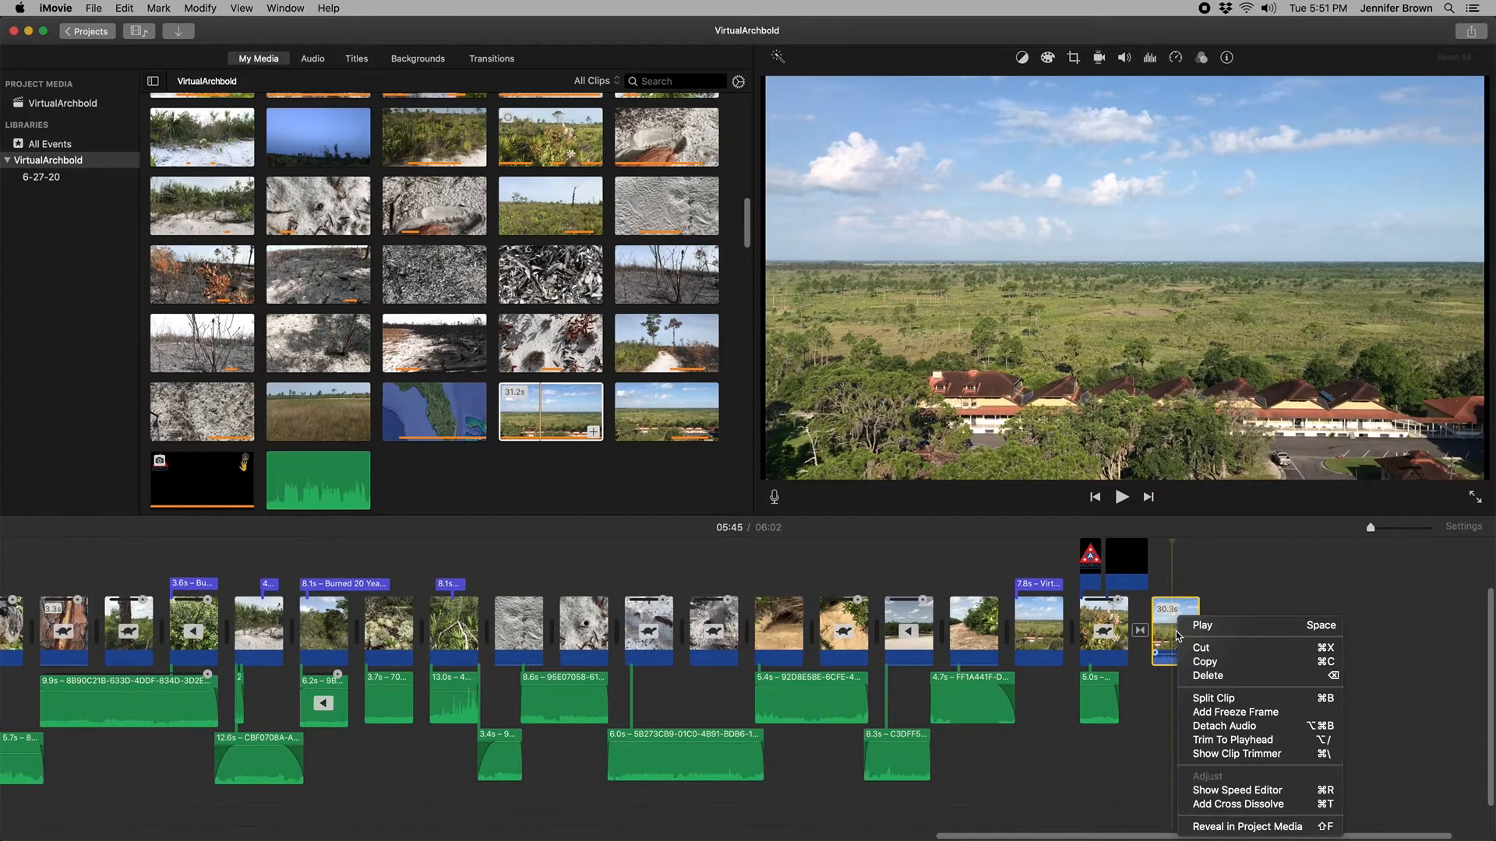
click(1224, 726)
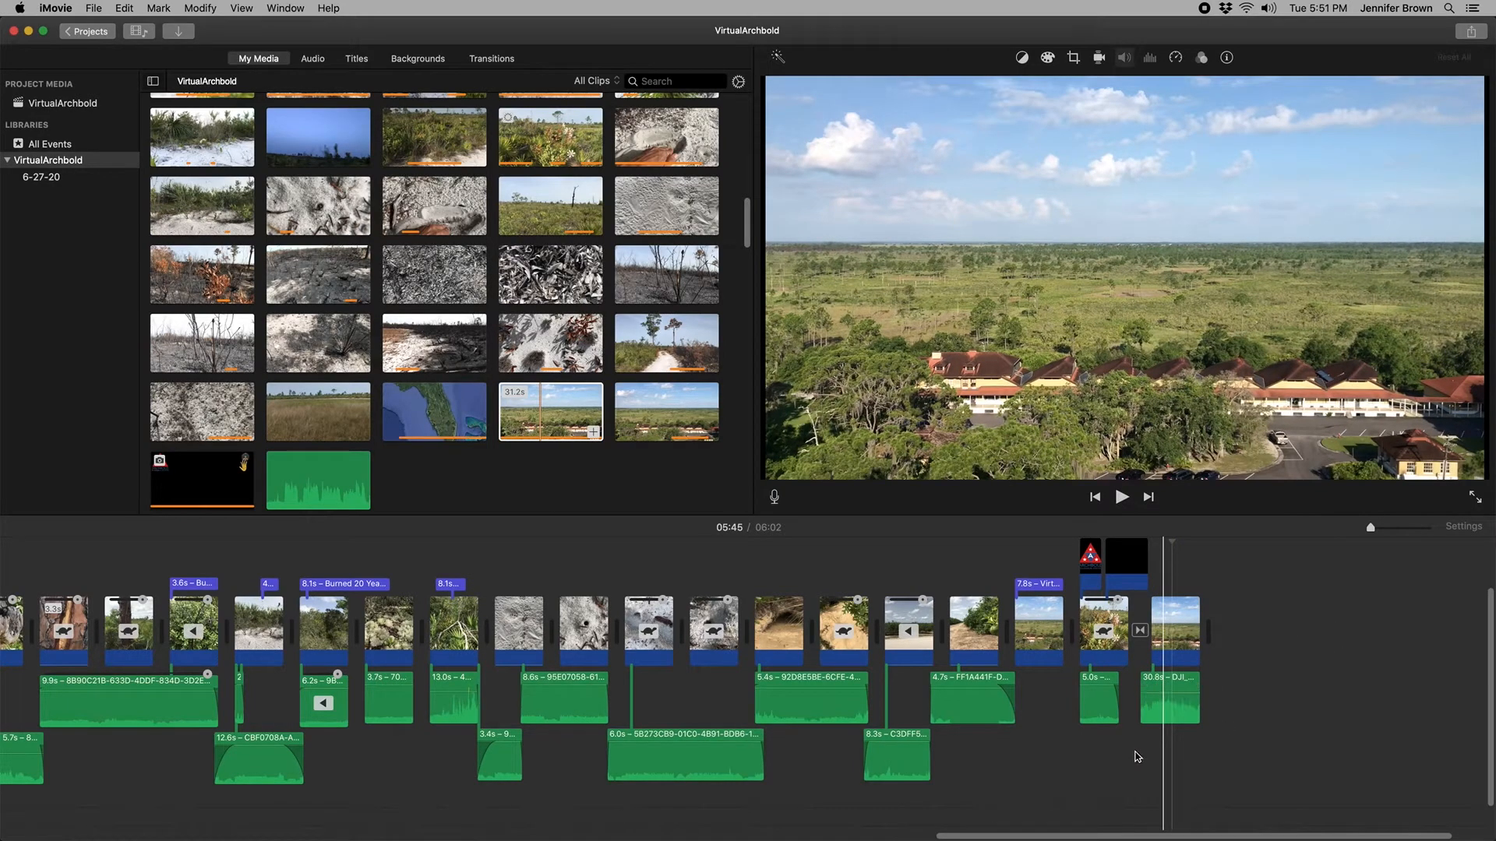
Step: Delete the detached audio beneath the last aerial clip
click(1175, 715)
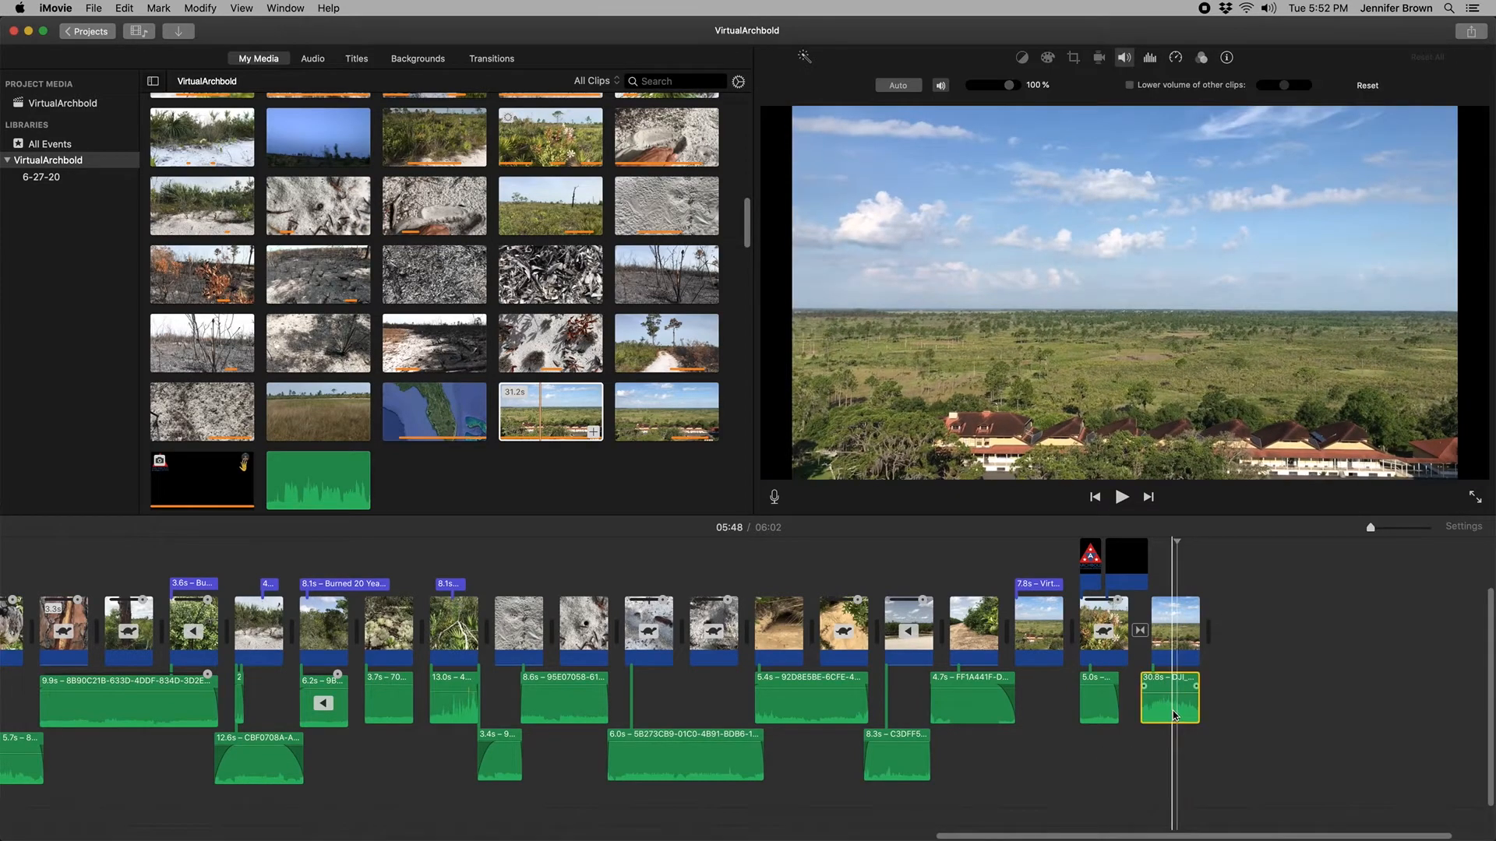
drag(1175, 715, 1146, 721)
click(1164, 681)
key(Delete)
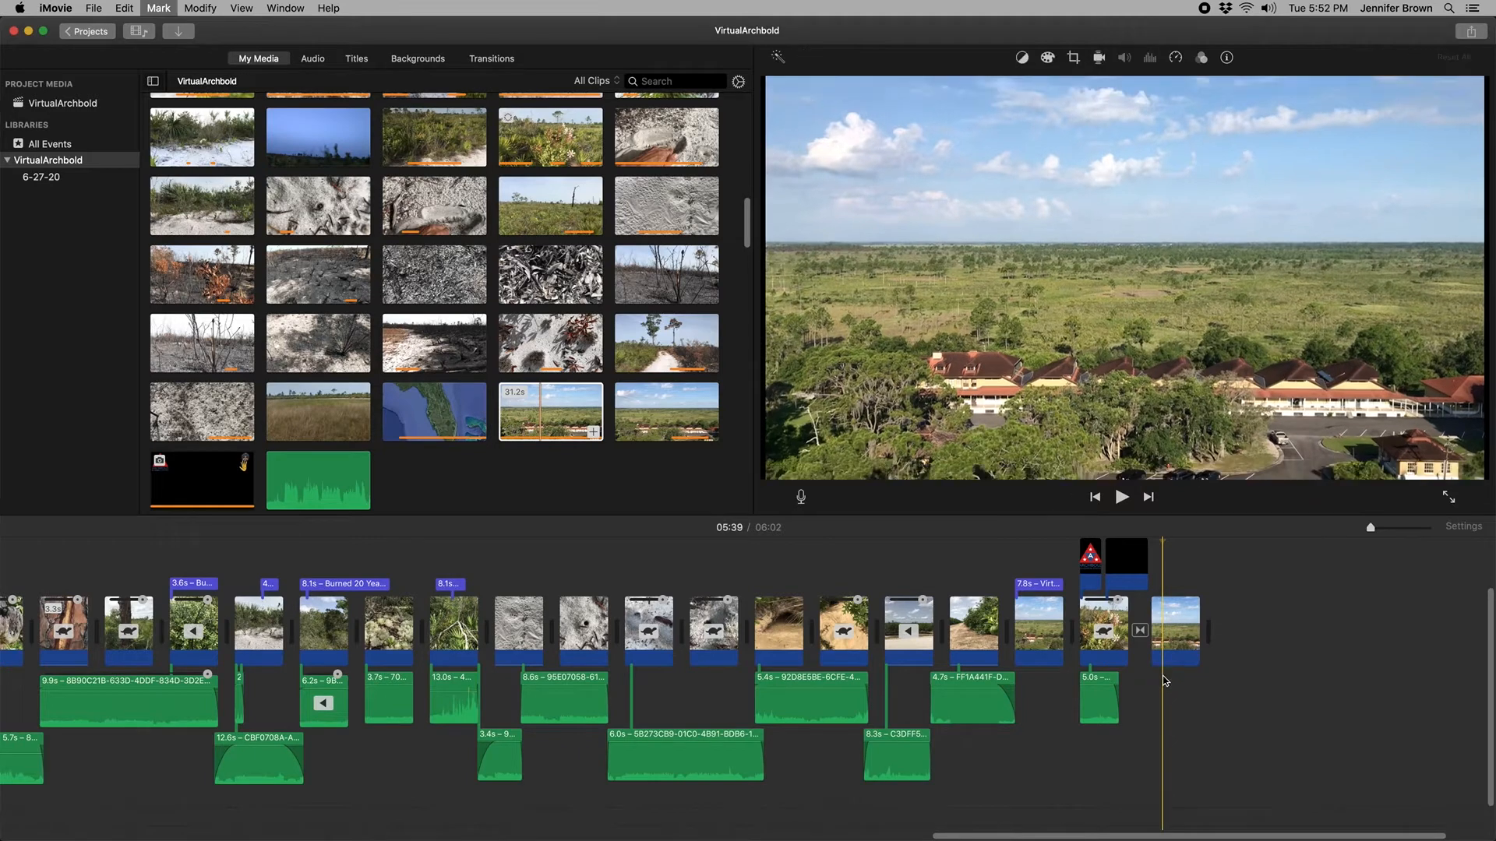
Step: Delete the last aerial clip from the end of the timeline
click(1170, 657)
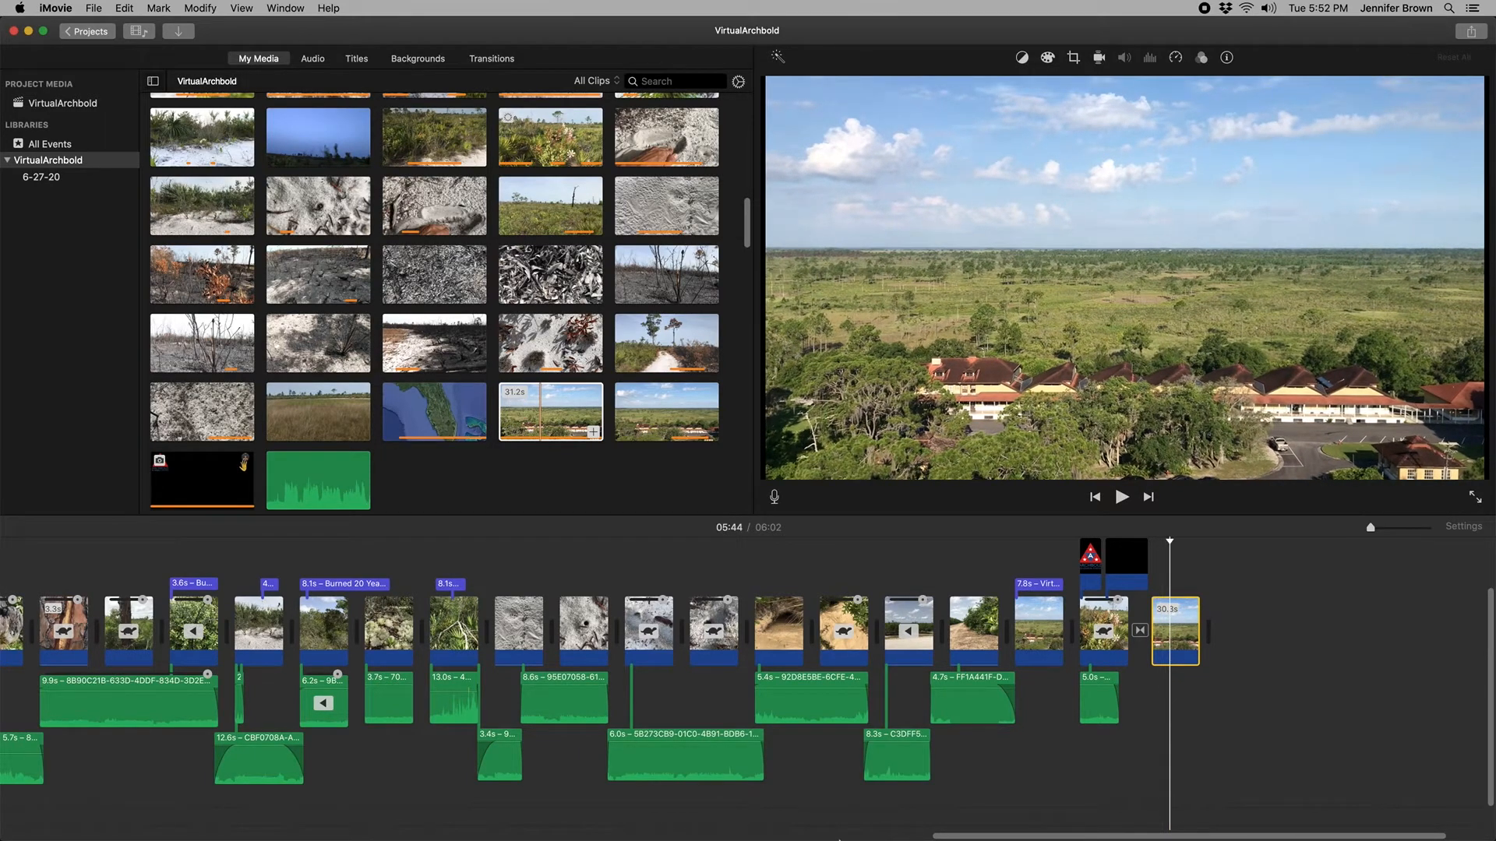
key(Delete)
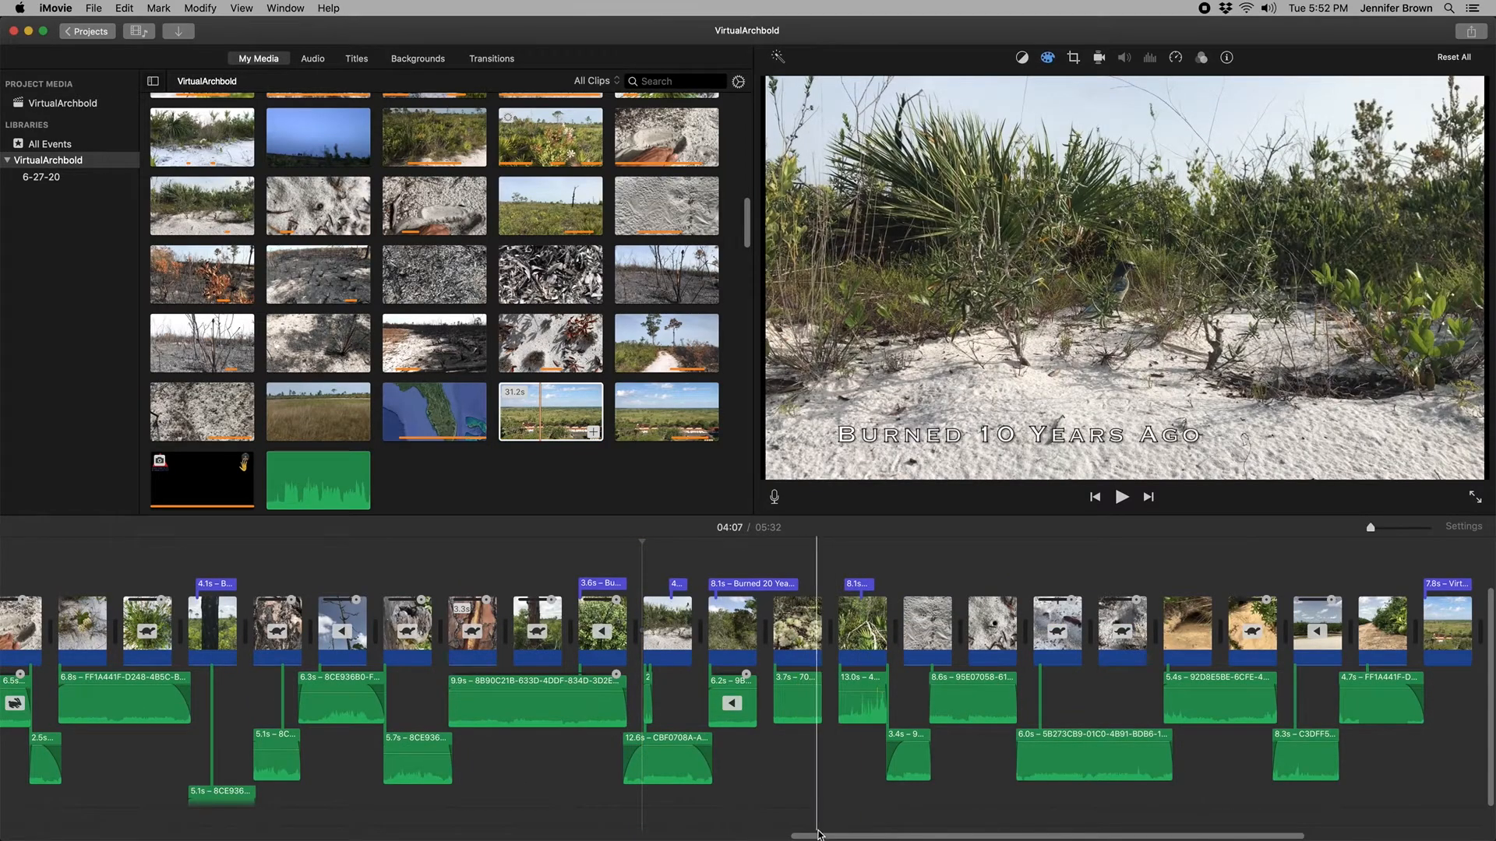
Step: Examine the slowed tree-bark clip and the 9.9 s detached audio clip beneath it, comparing how far each extends along the timeline
drag(816, 837, 839, 839)
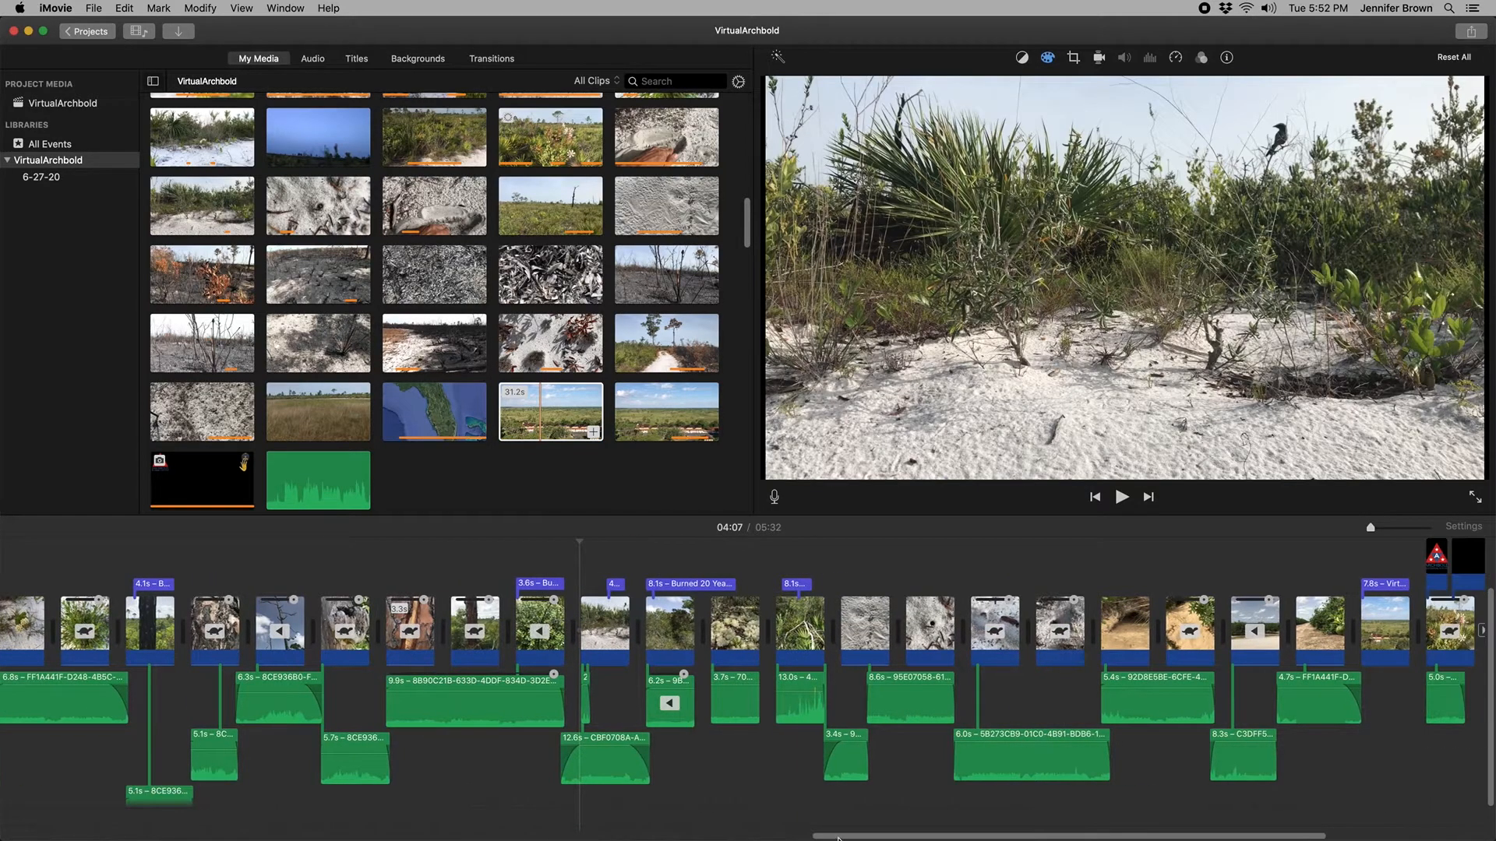
click(423, 539)
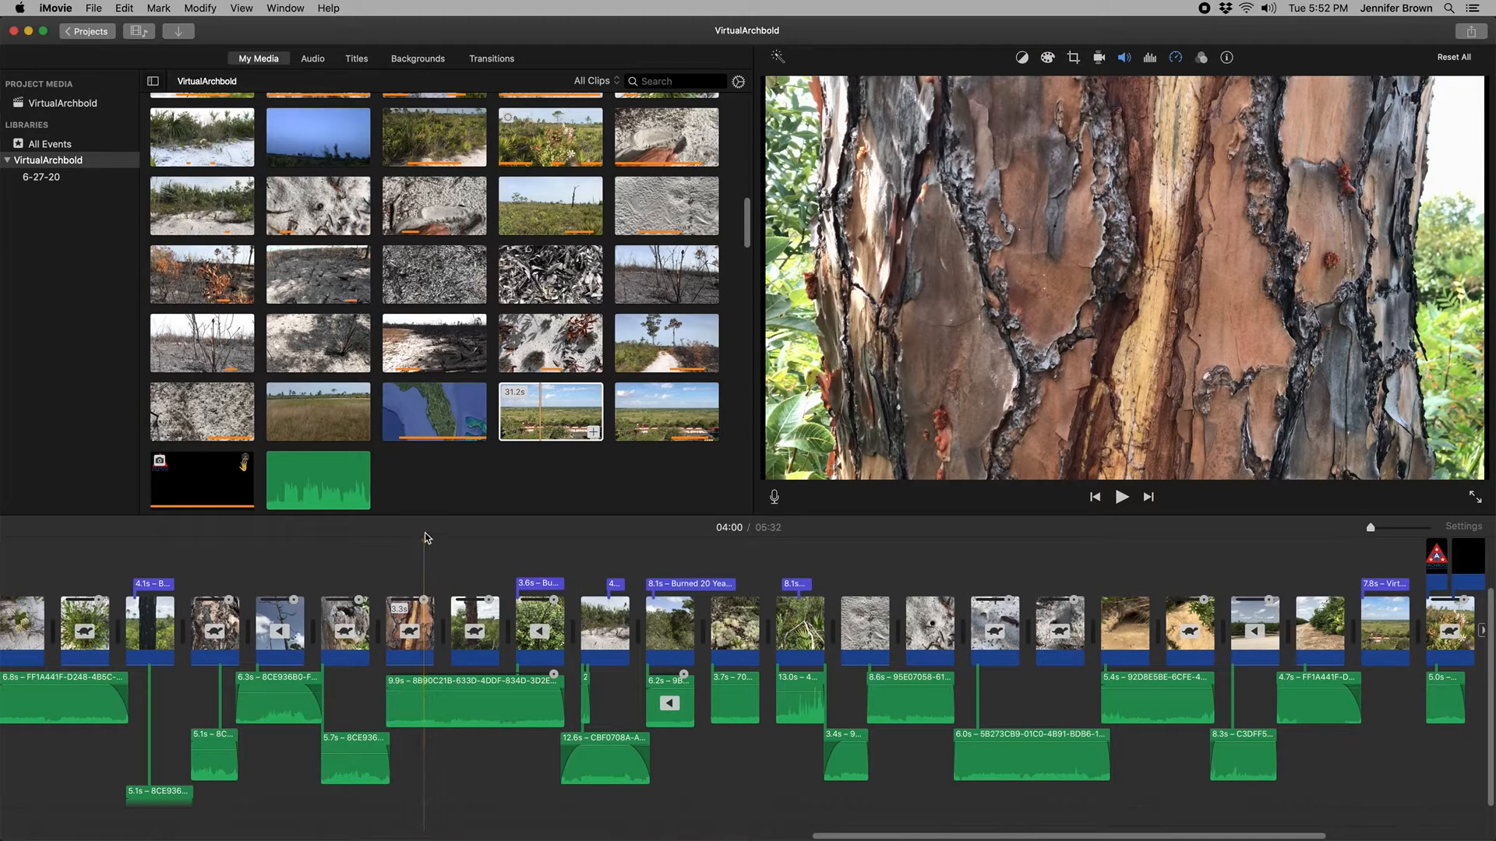
click(465, 687)
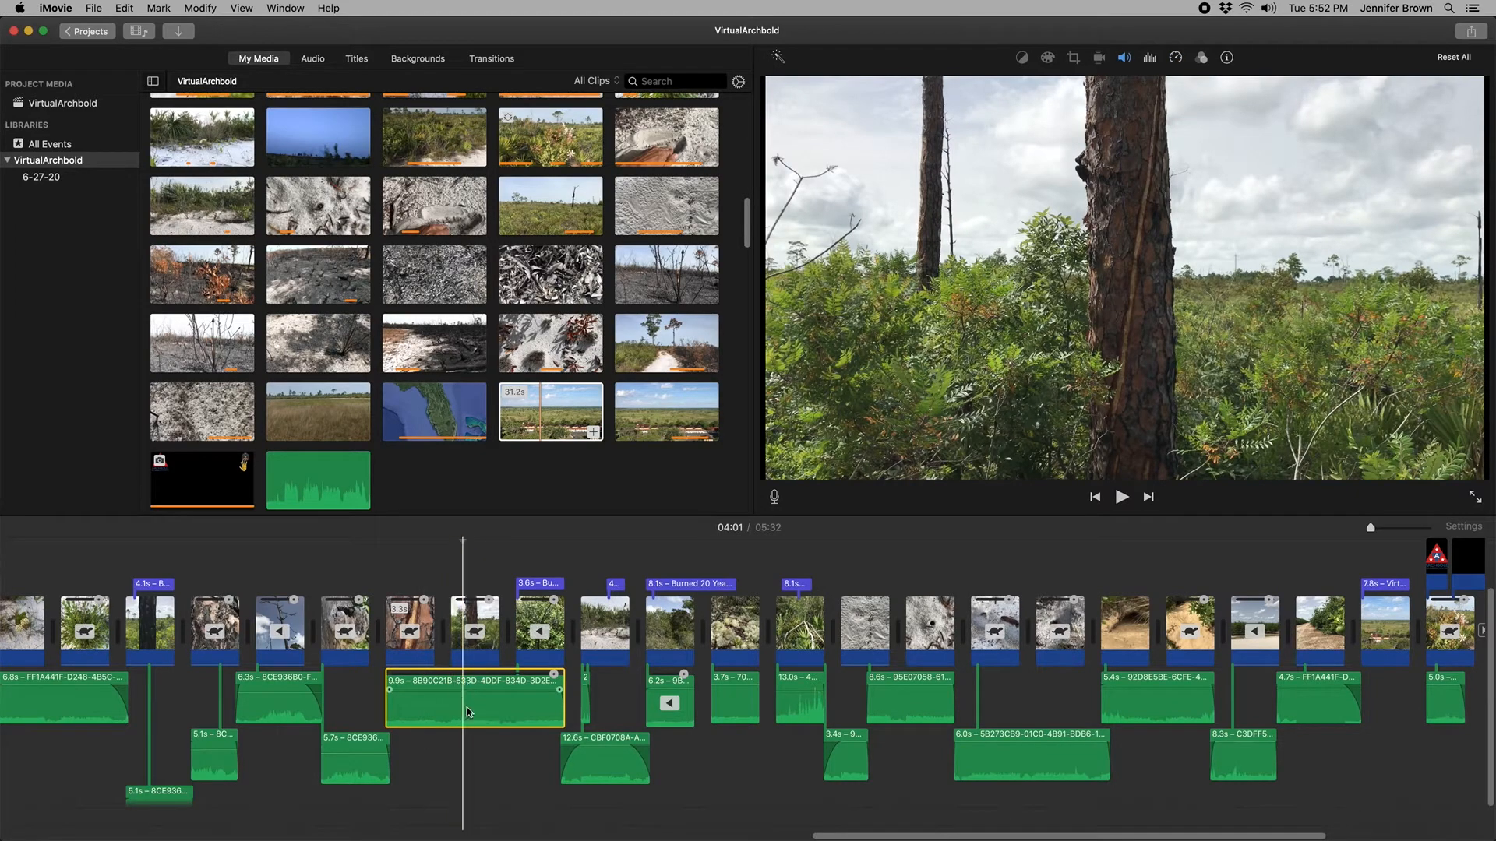
click(391, 571)
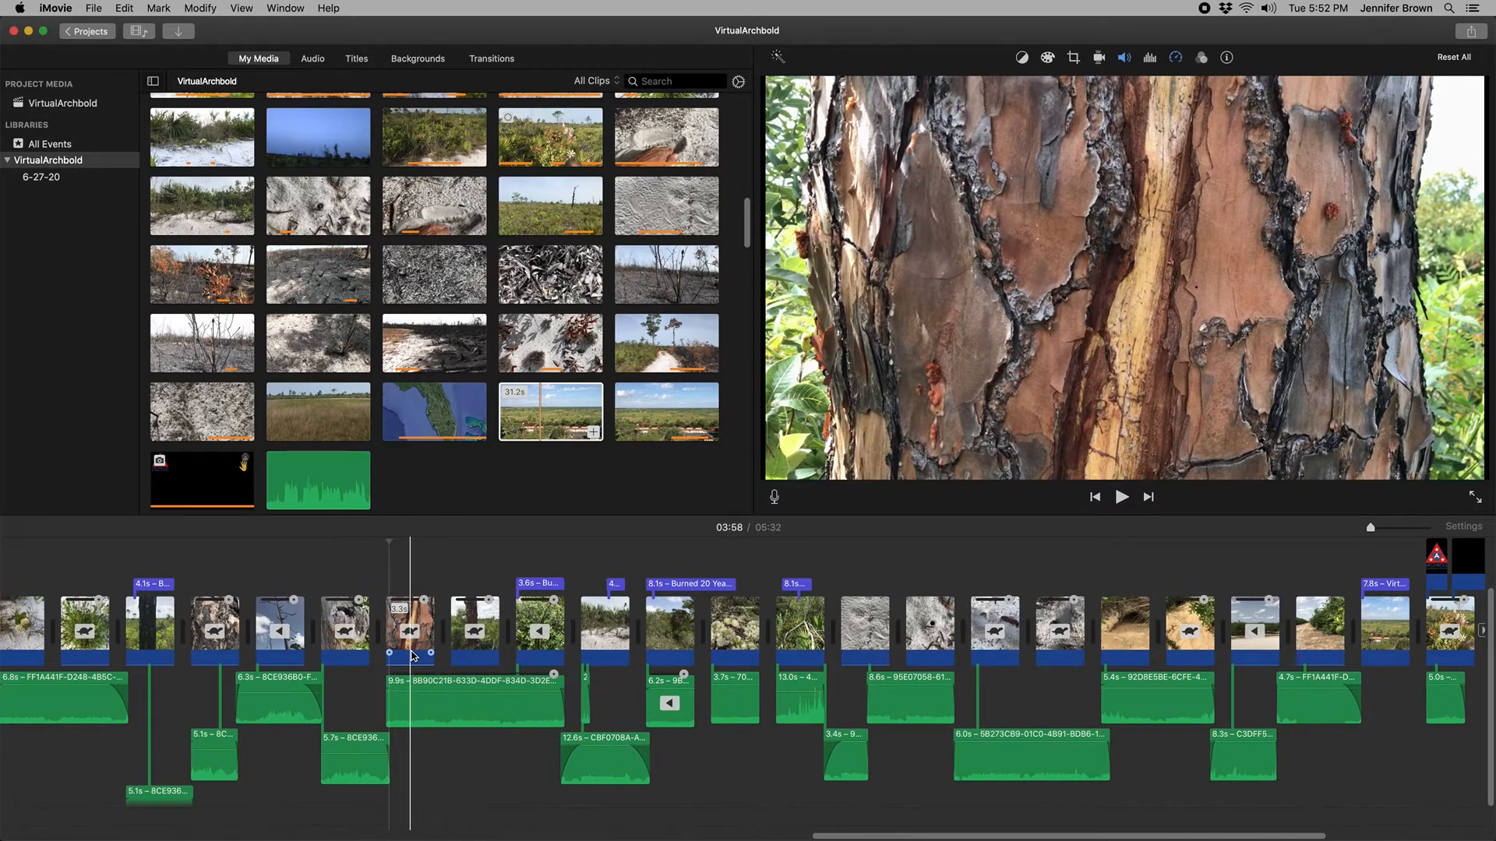
click(413, 656)
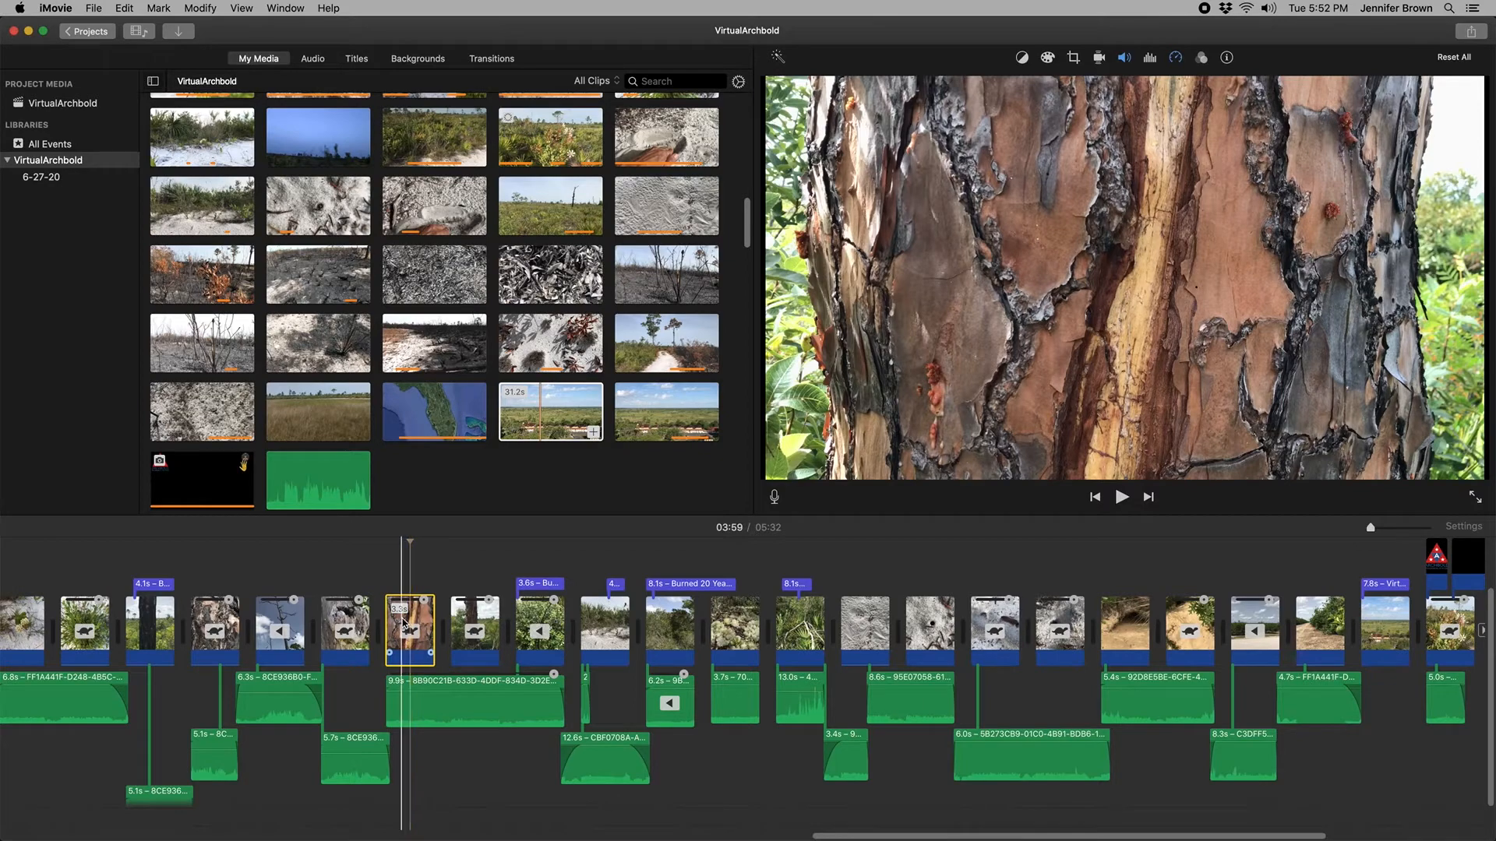
click(436, 705)
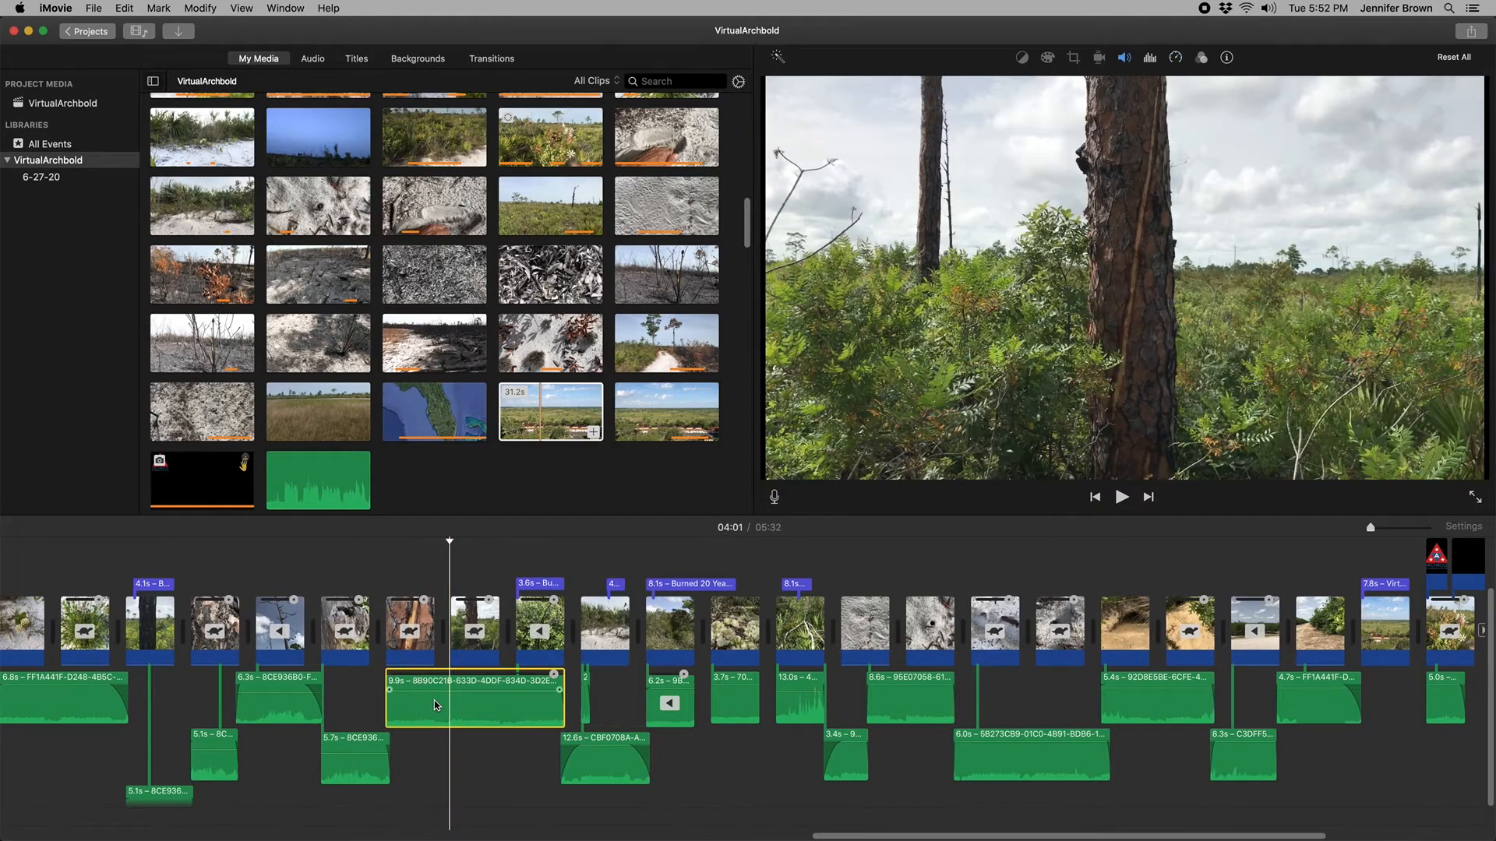
click(408, 618)
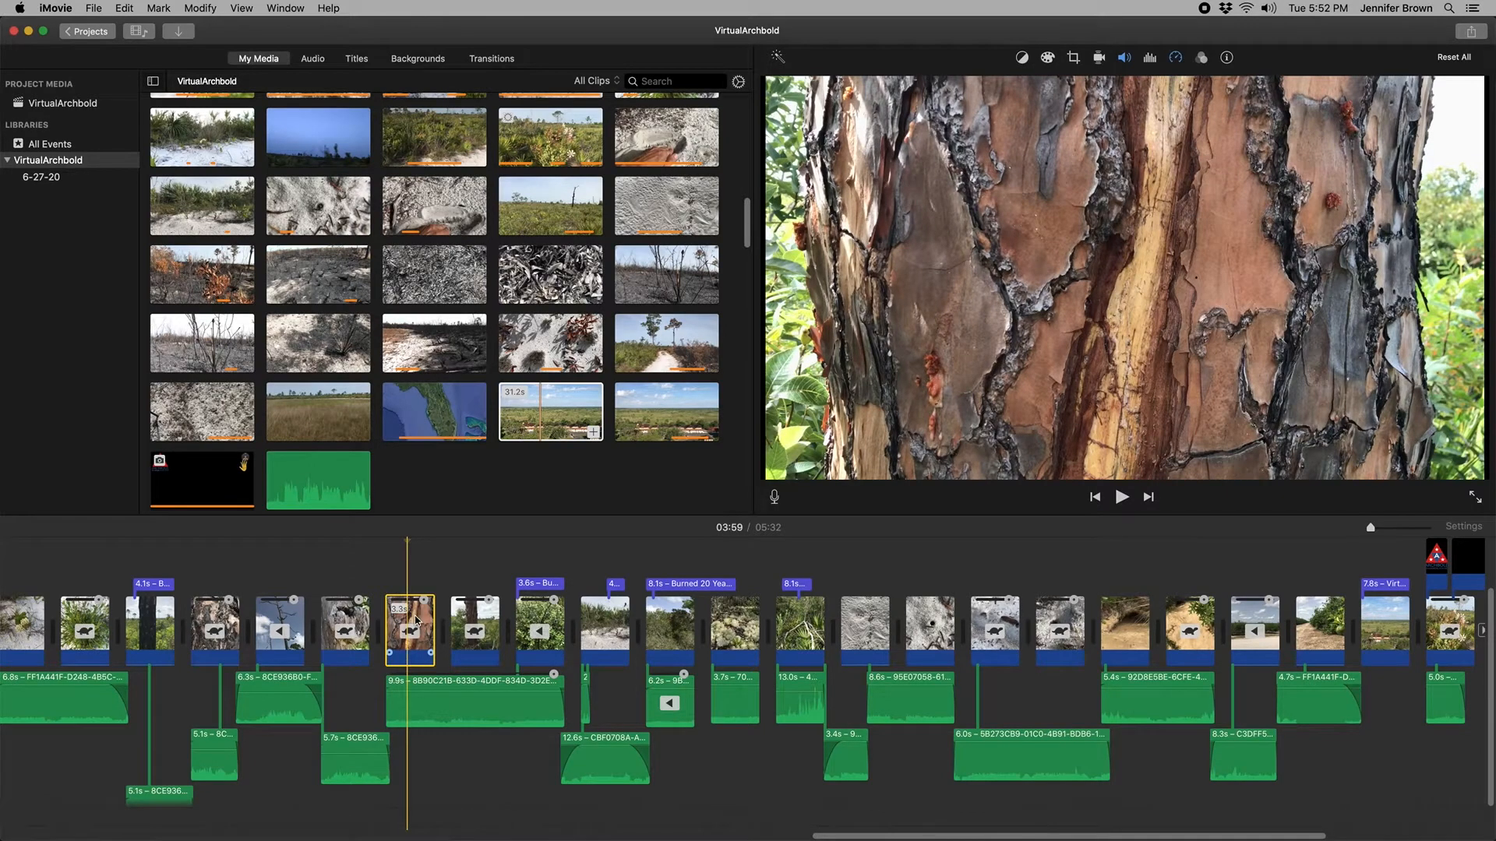
Step: Try trimming the end of the detached audio clip beneath the tree-bark clip to 2.5 s and undo the trim
click(498, 704)
drag(499, 704, 422, 701)
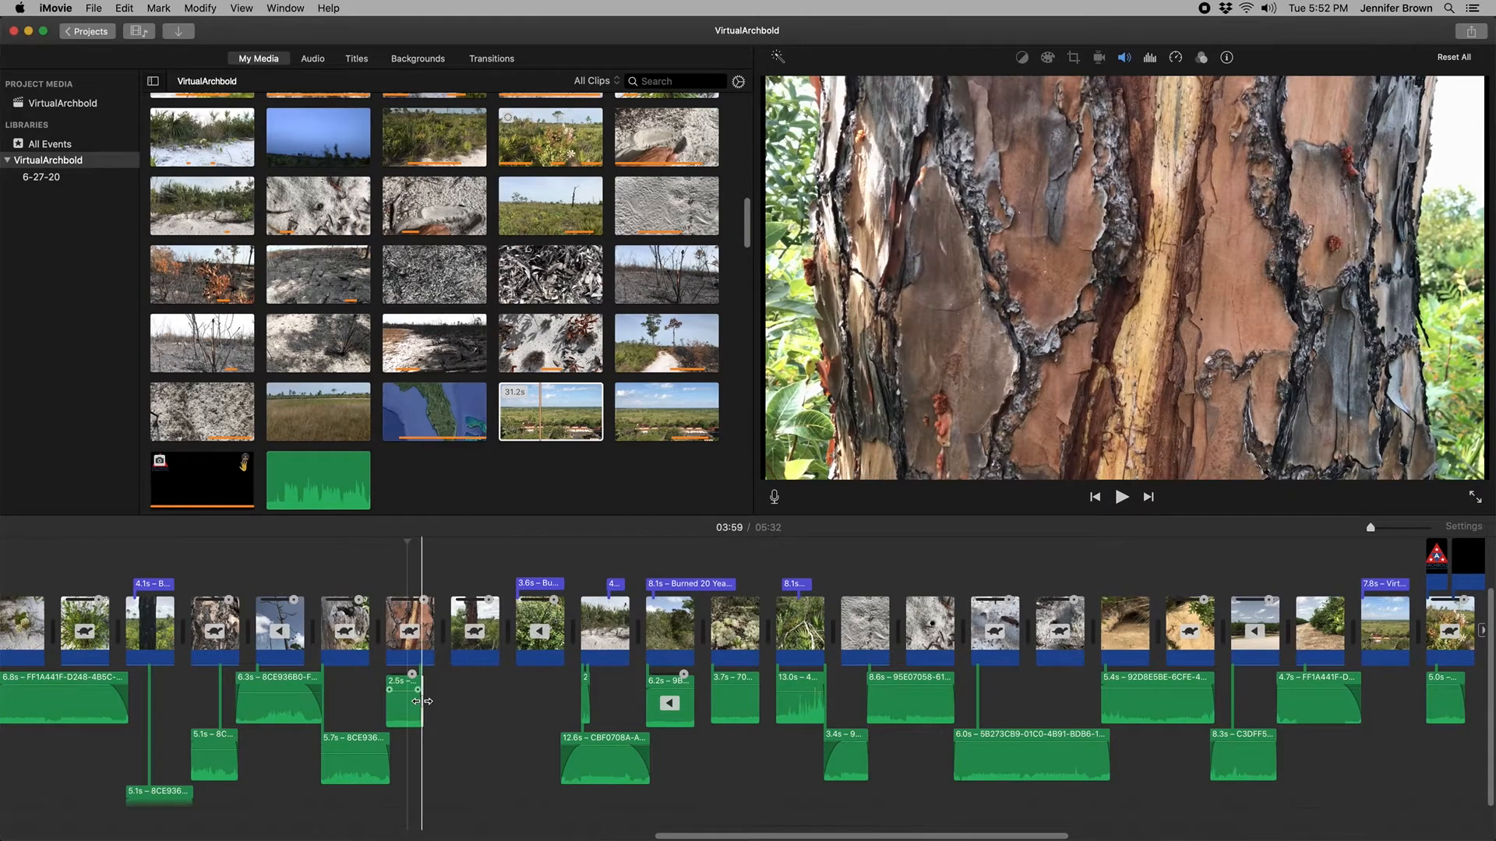
key(super+z)
Step: Check the clips above the 9.9 s audio clip, and return to the project's start to skim through the opening map clip
click(470, 539)
click(536, 540)
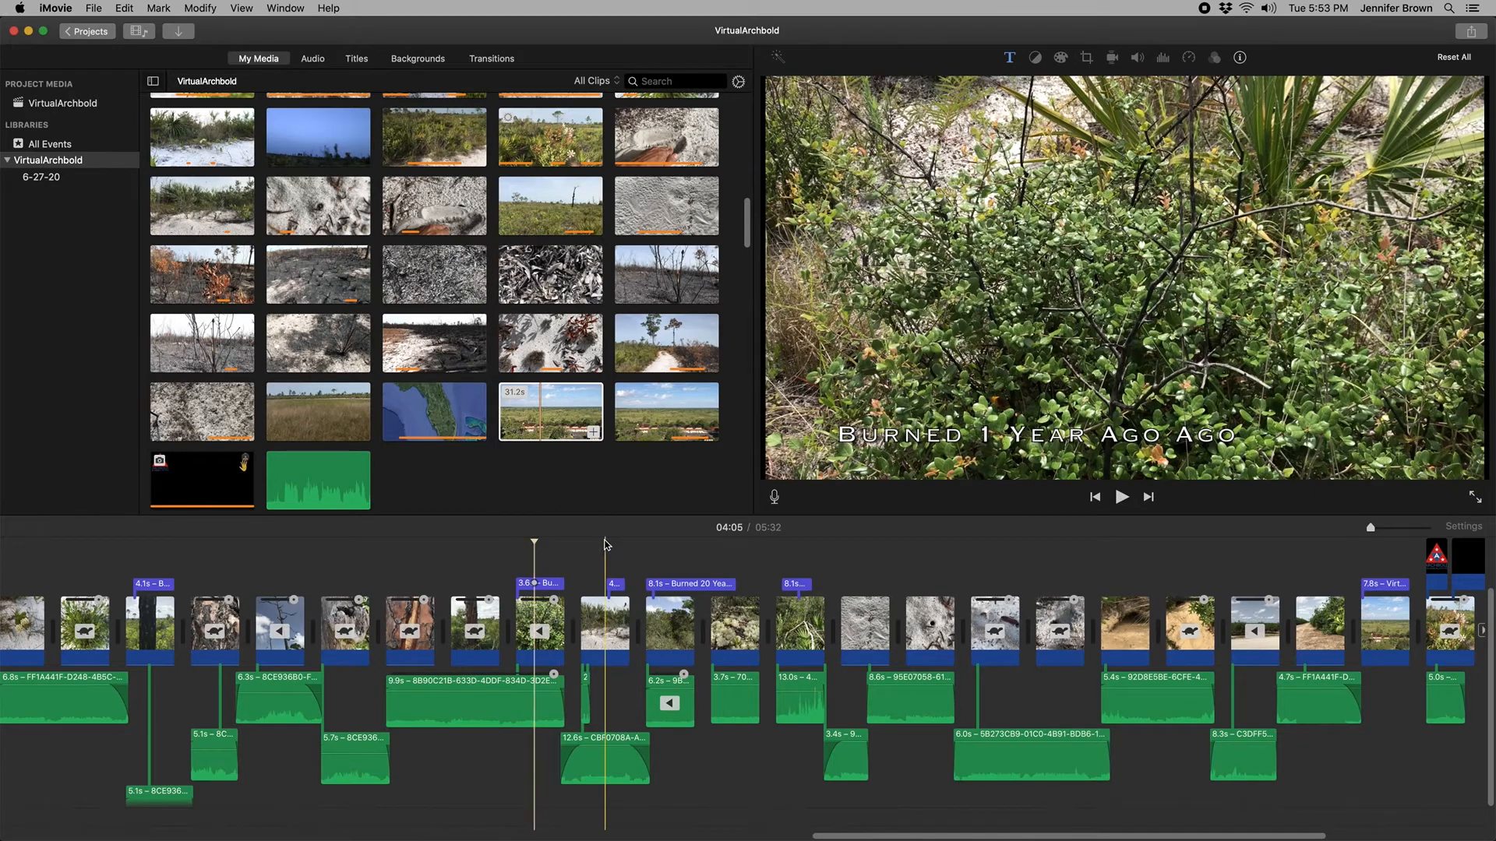
scroll(1013, 561, left, 5)
drag(695, 839, 72, 836)
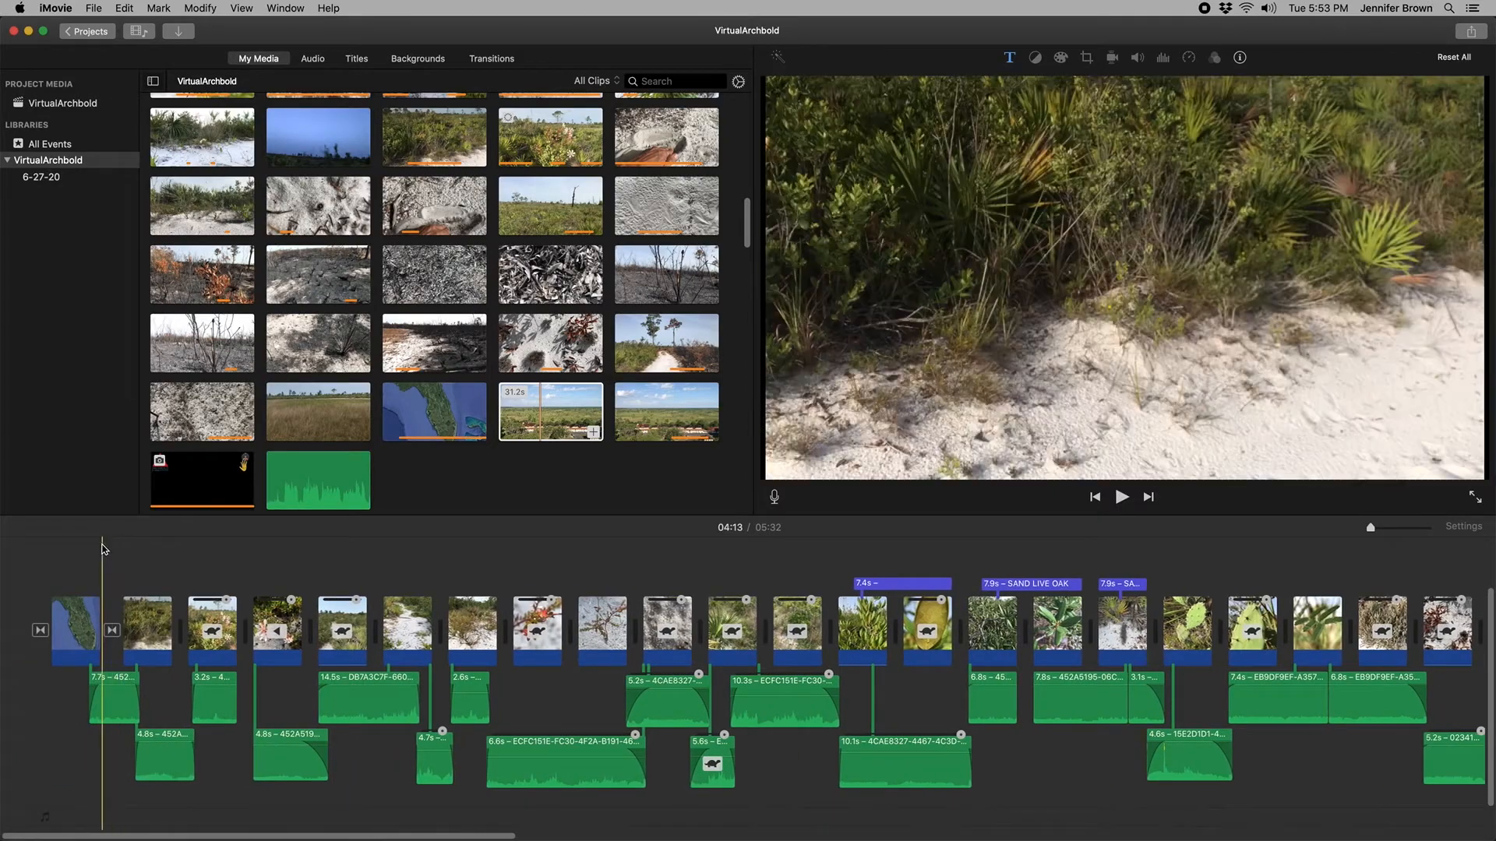
click(69, 541)
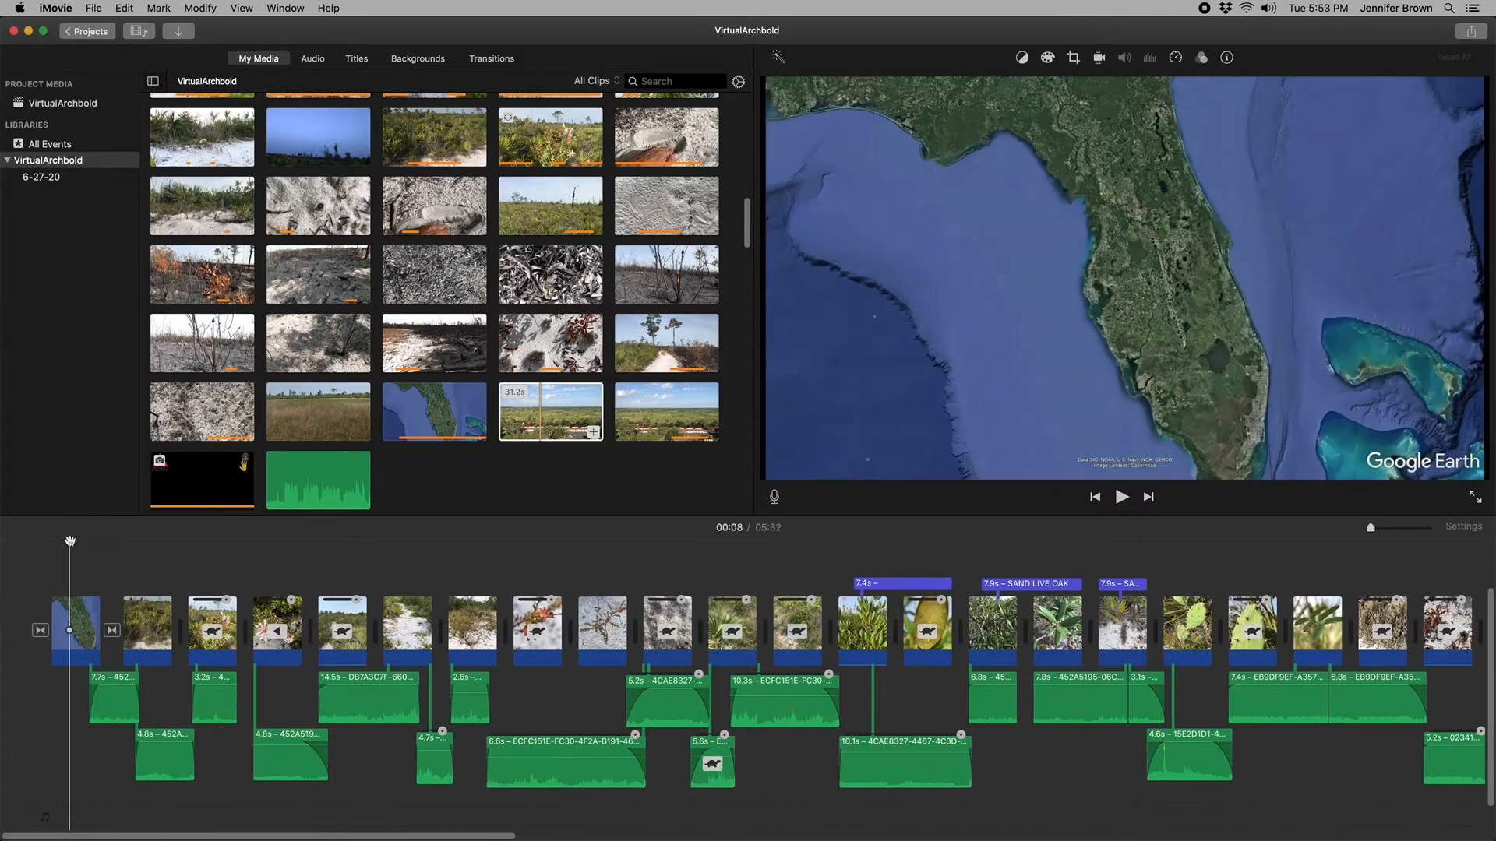
click(74, 542)
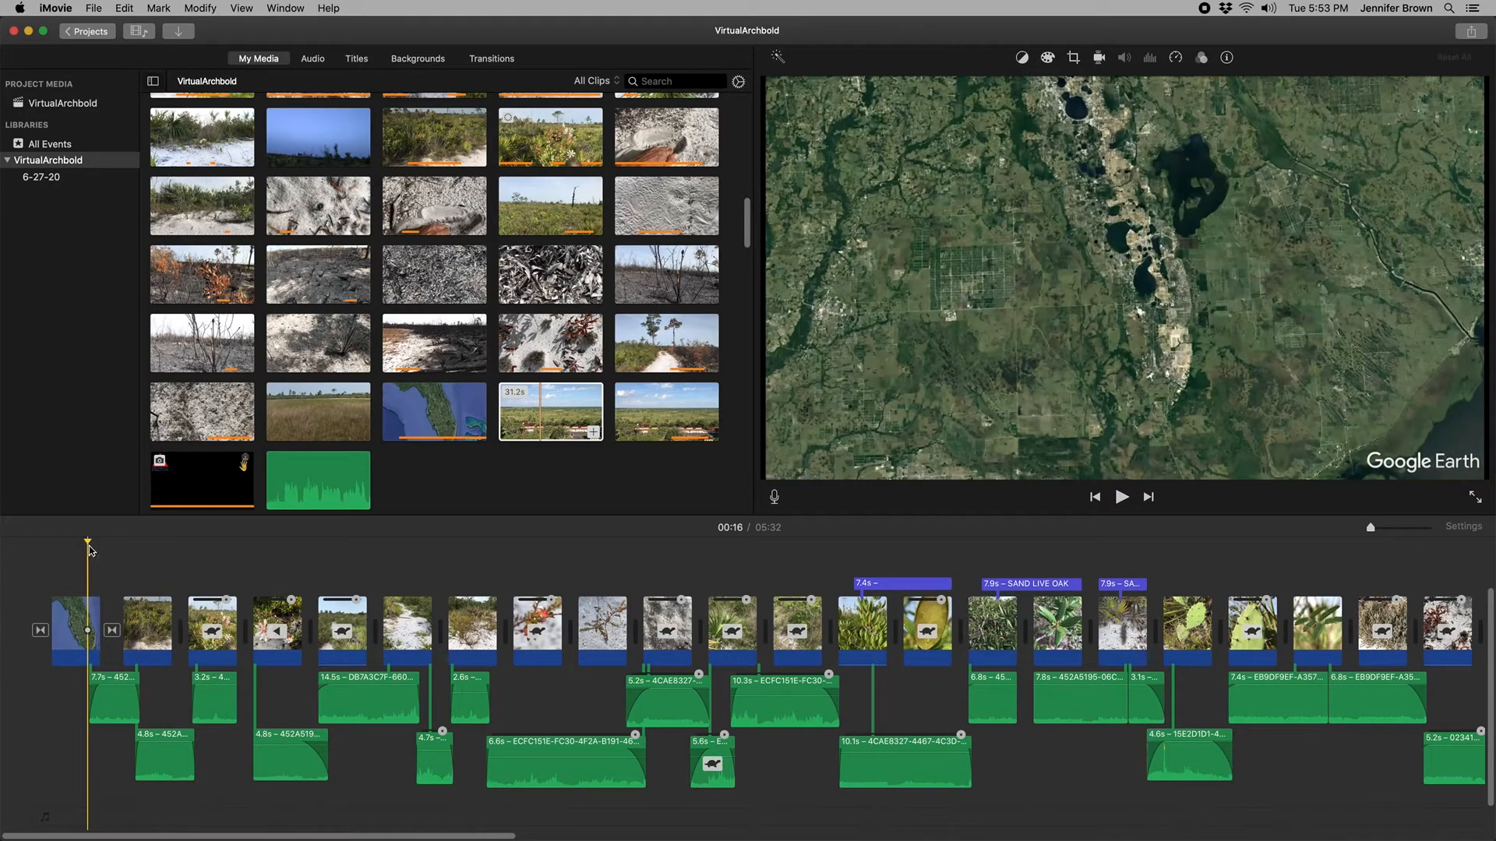
click(94, 552)
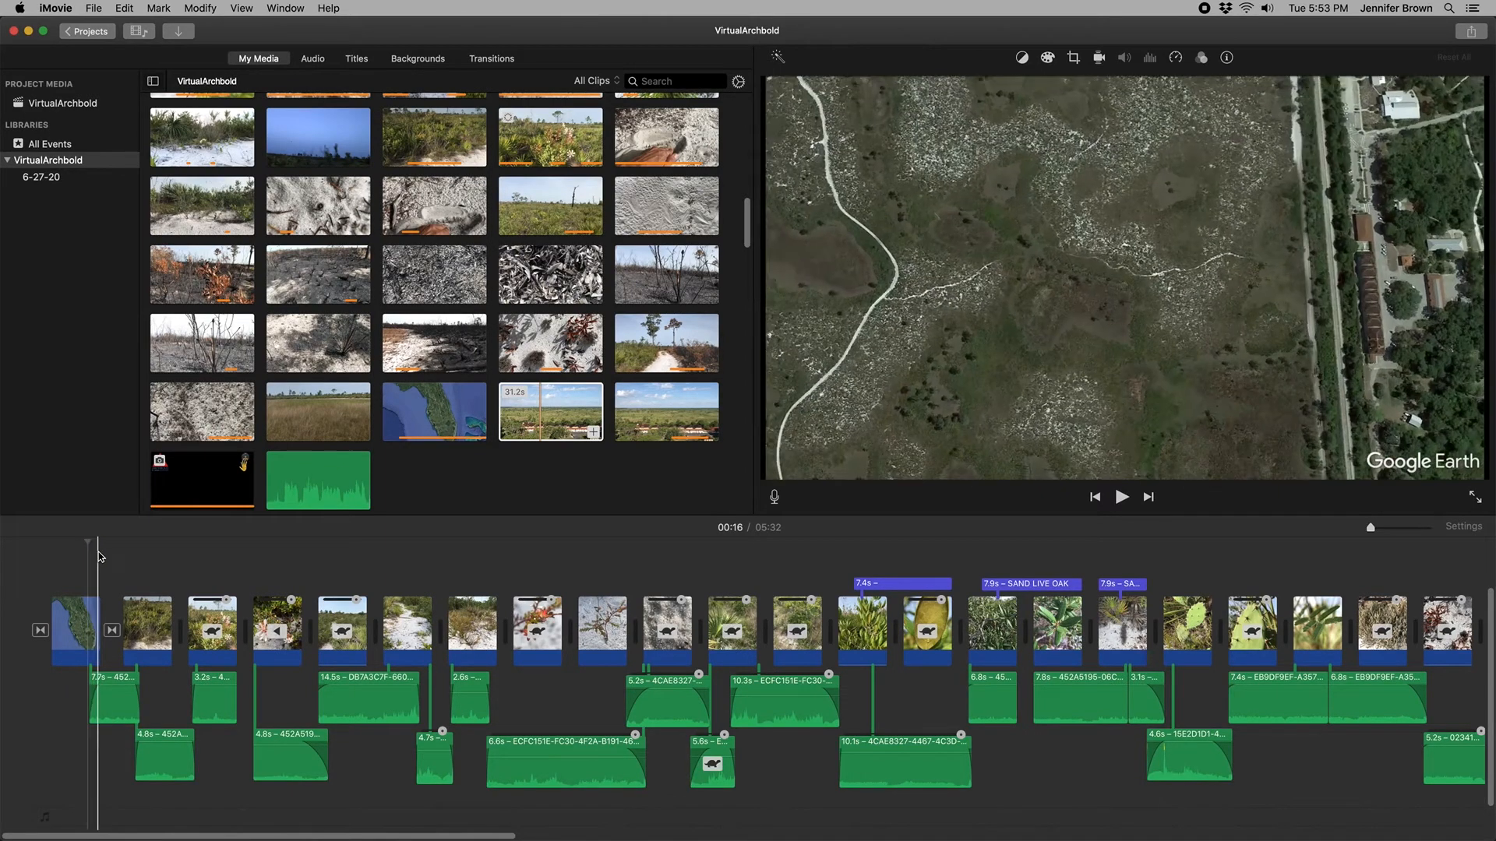
Step: Play from the end of the map clip into the first scrub clip at lowered volume, stop playback and mute the sound
key(XF86AudioLowerVolume)
key(space)
key(XF86AudioLowerVolume)
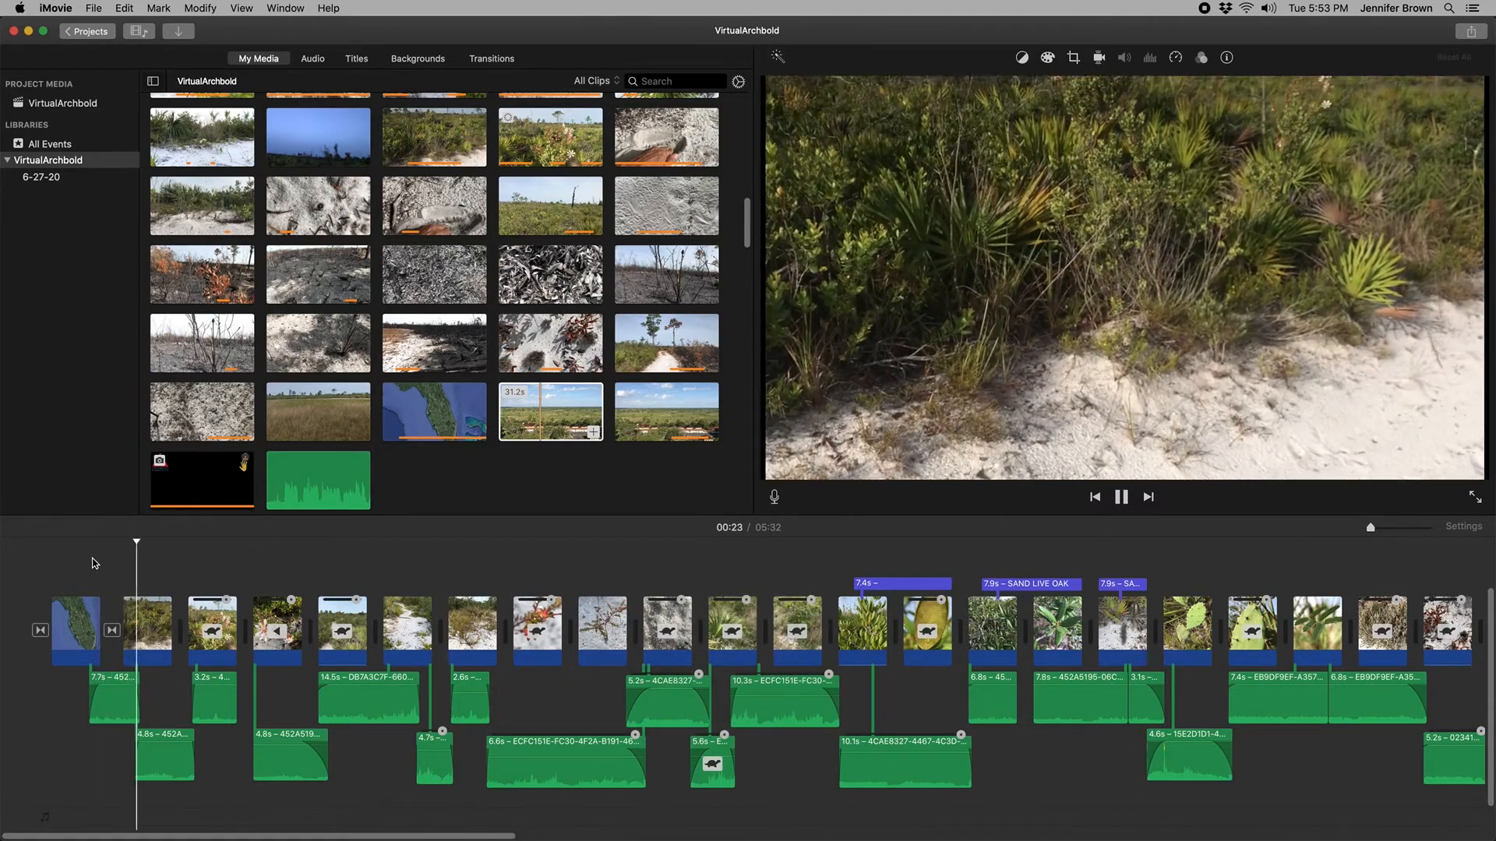
key(space)
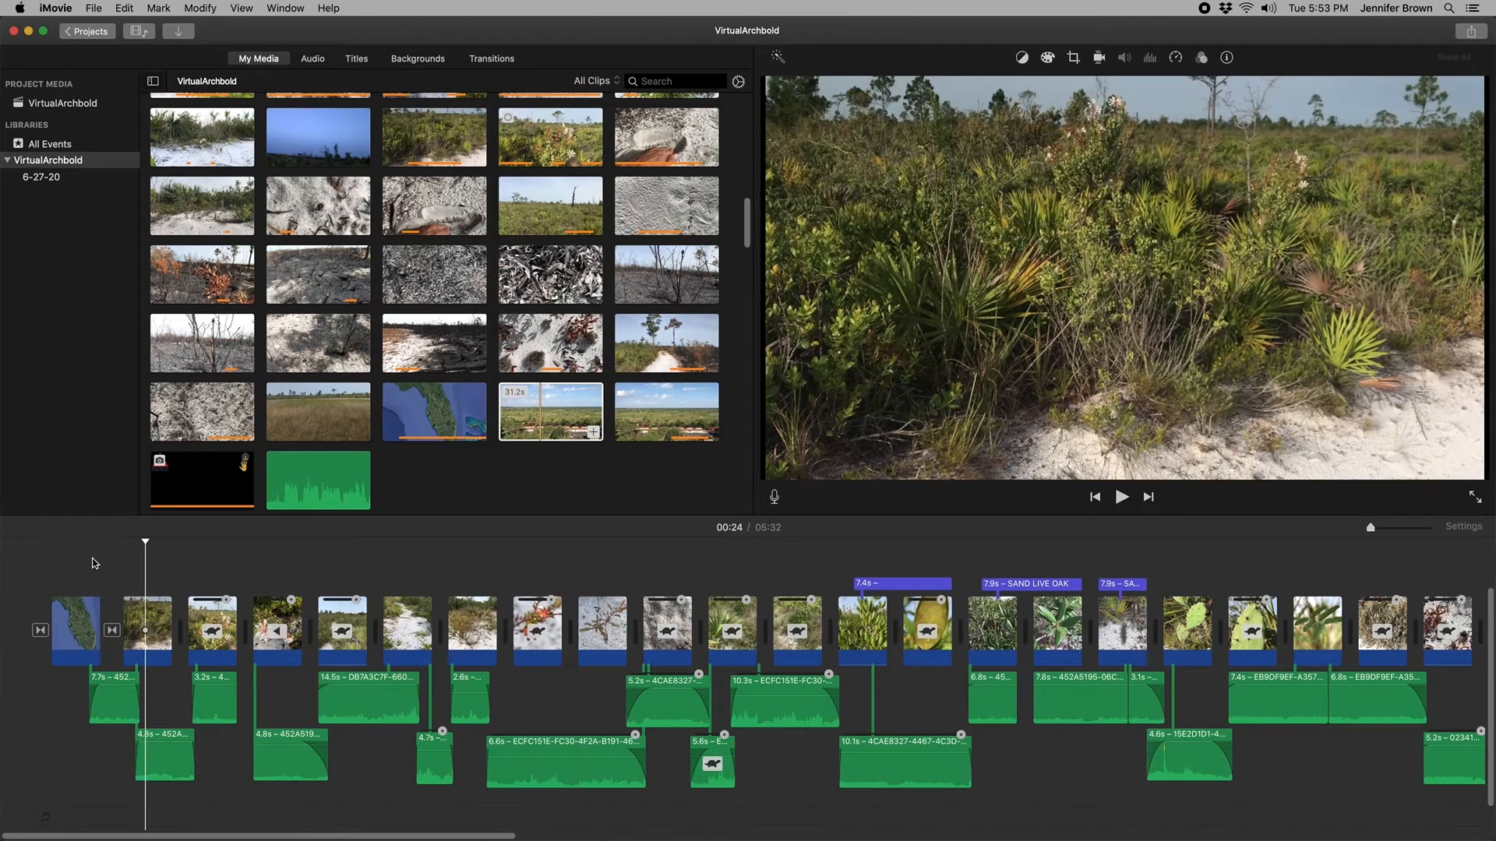
key(XF86AudioMute)
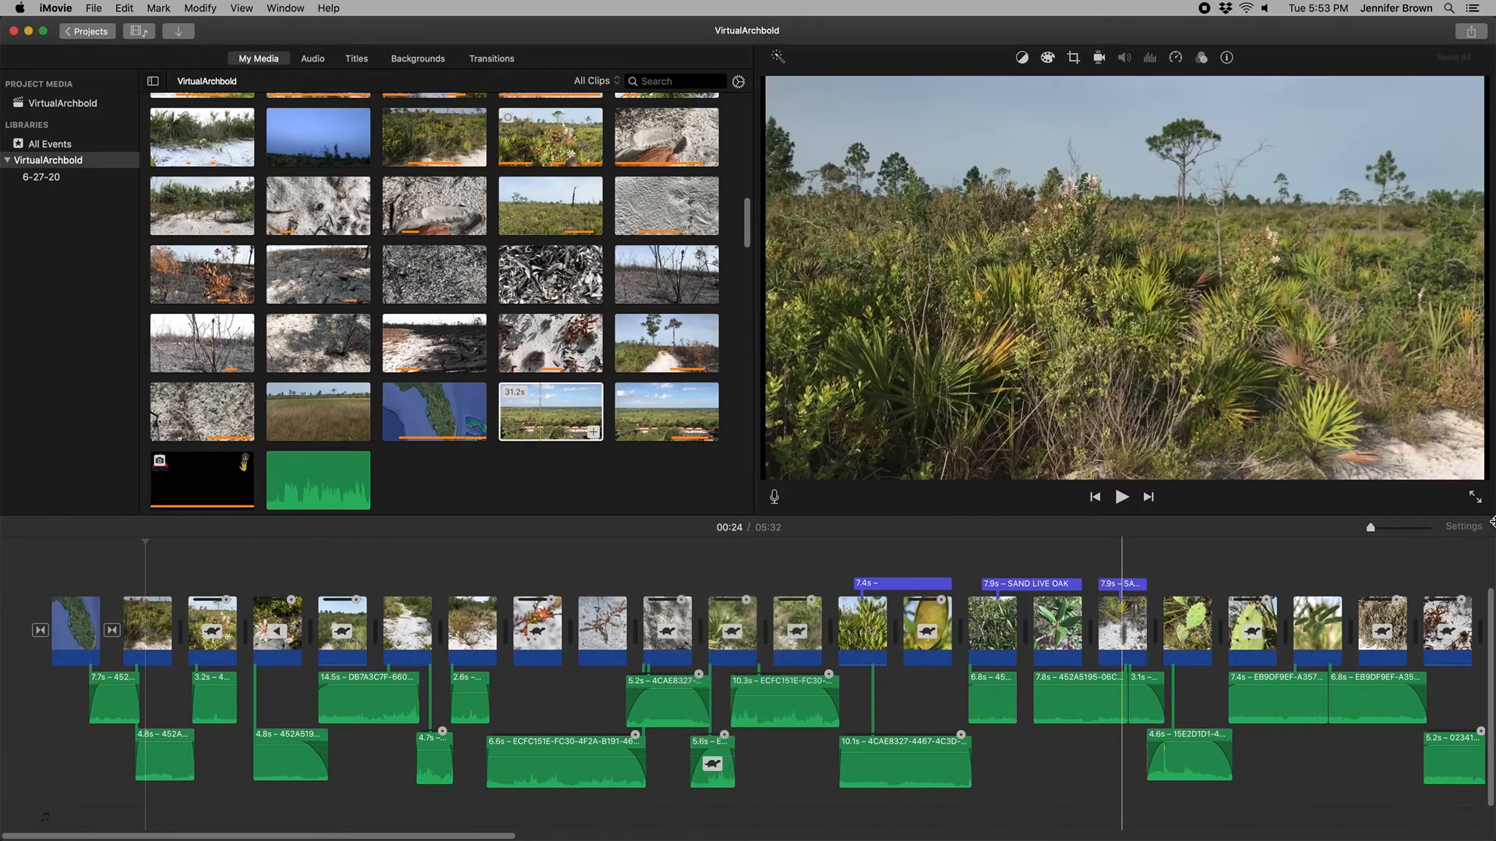
Step: Enlarge the timeline clips, trim the audio beneath the first scrub clip to 4.7 s and extend the next audio clip to 3.5 s
drag(1377, 532, 1396, 535)
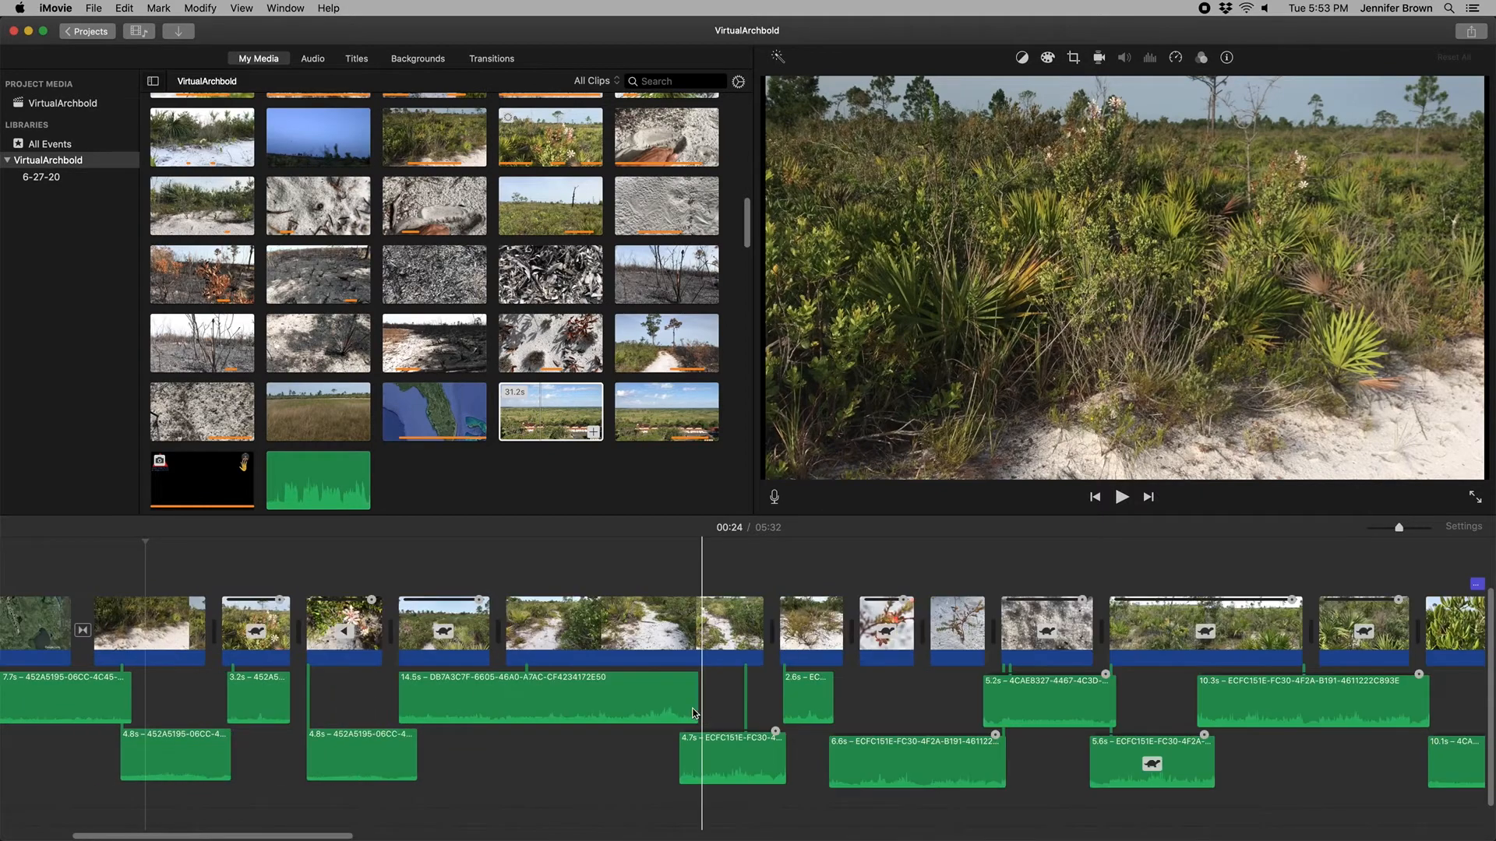
scroll(53, 839, left, 1)
scroll(53, 839, left, 5)
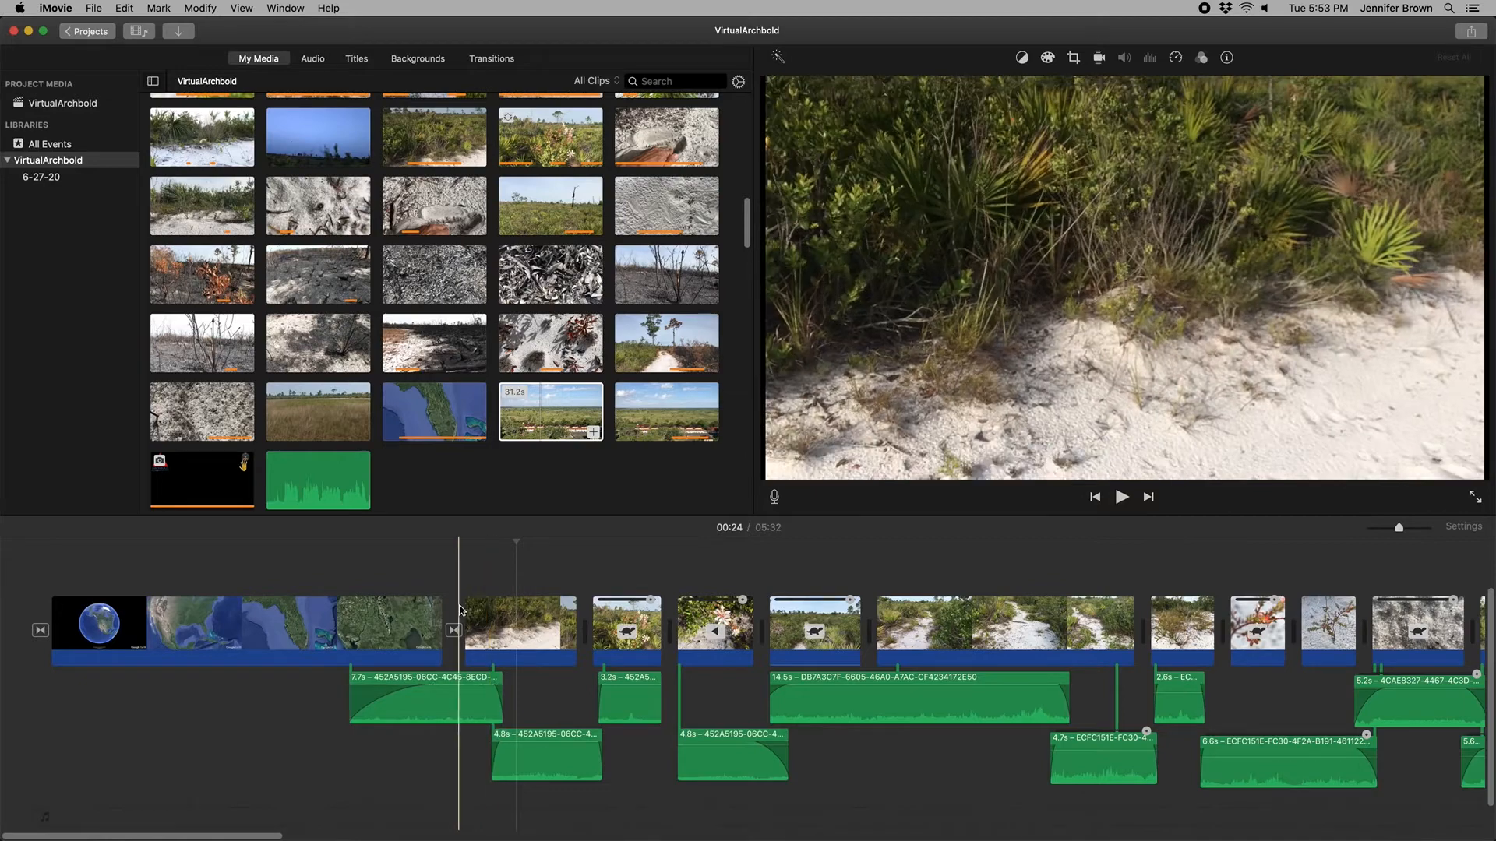
click(501, 624)
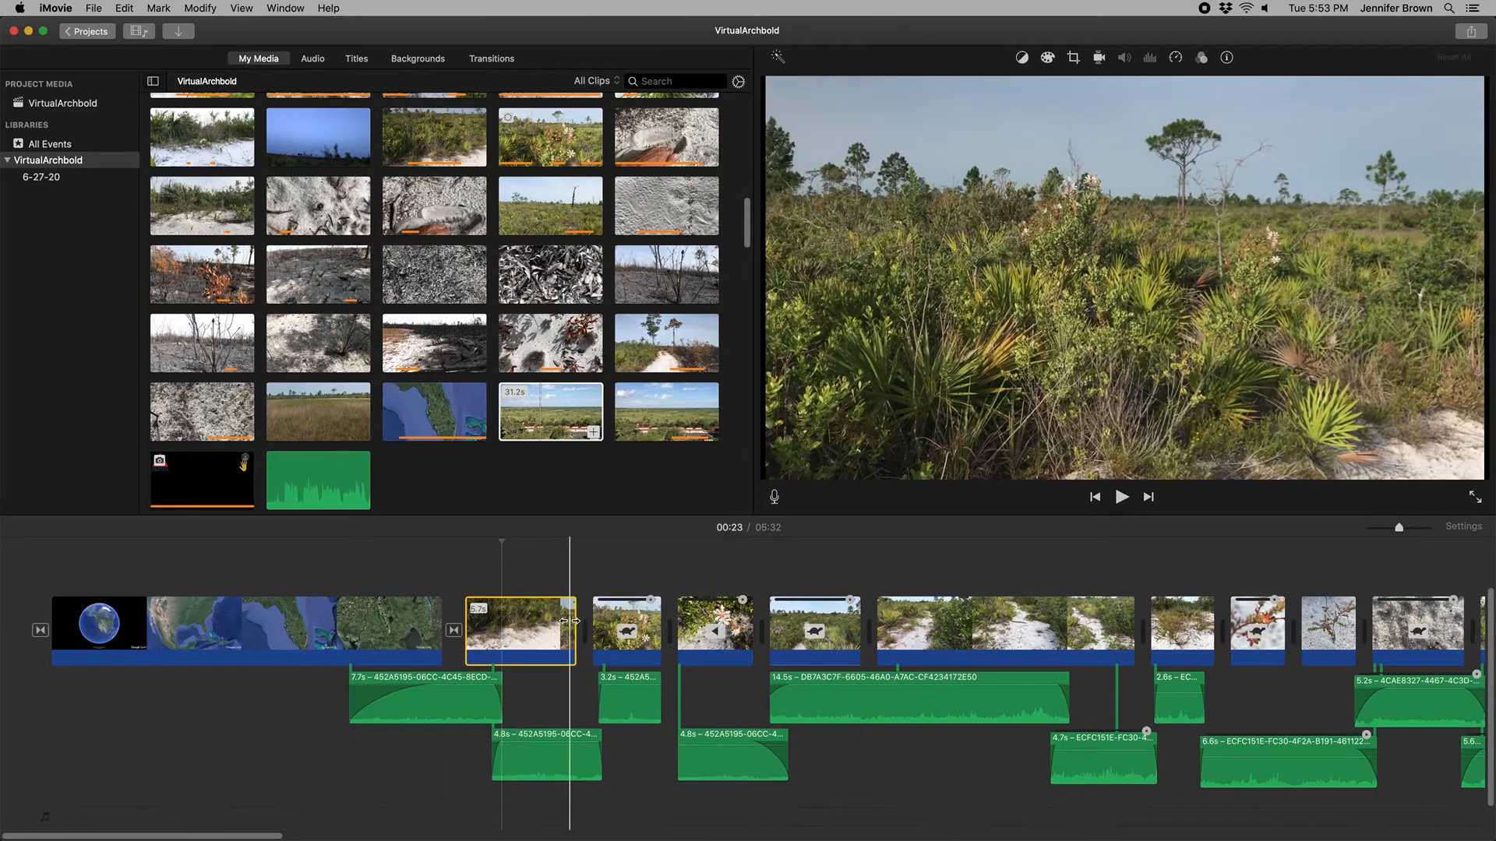
click(458, 710)
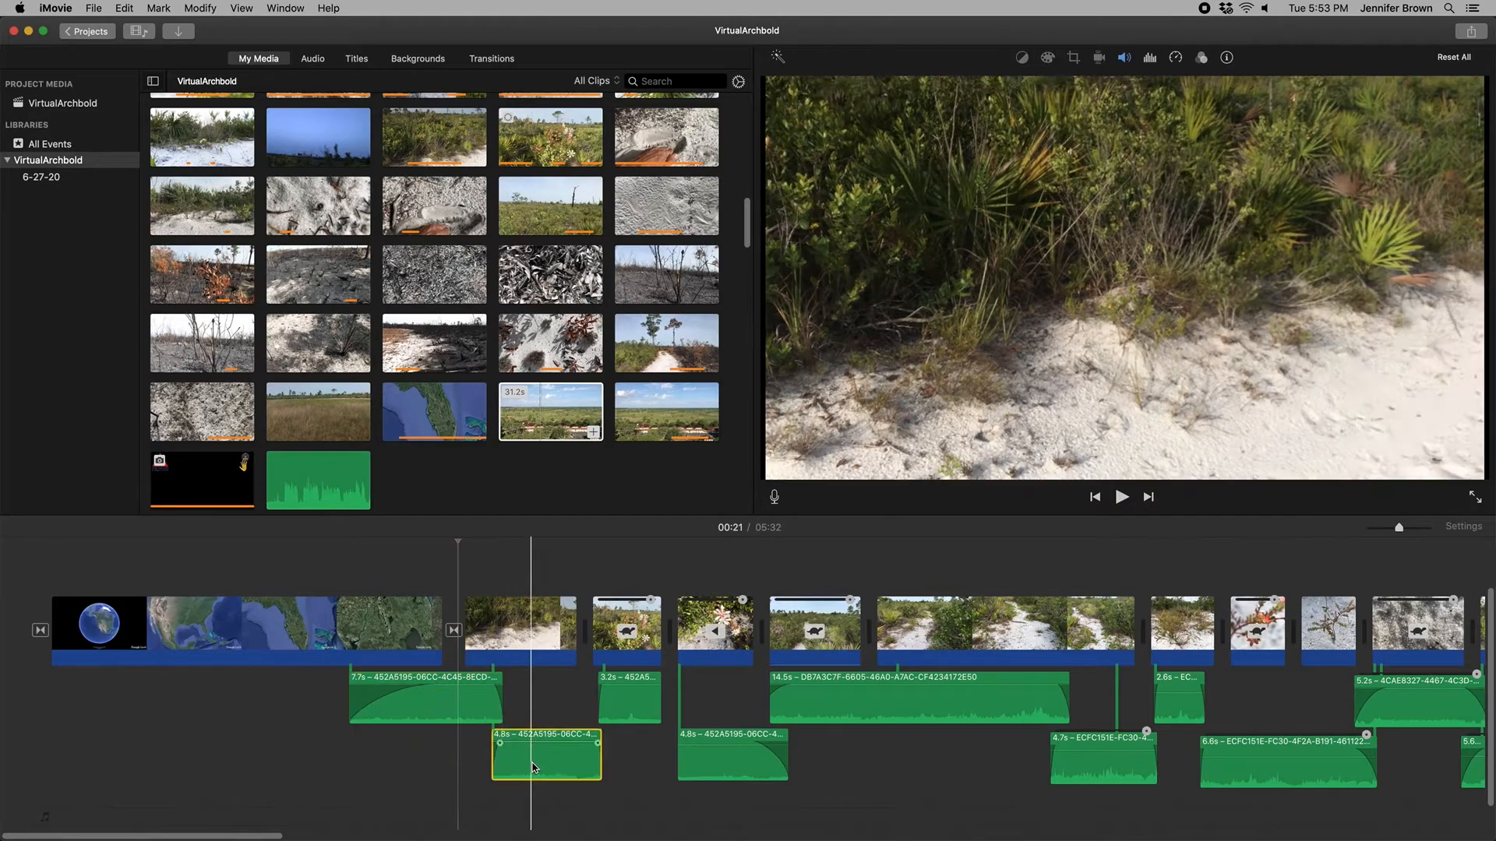
click(532, 764)
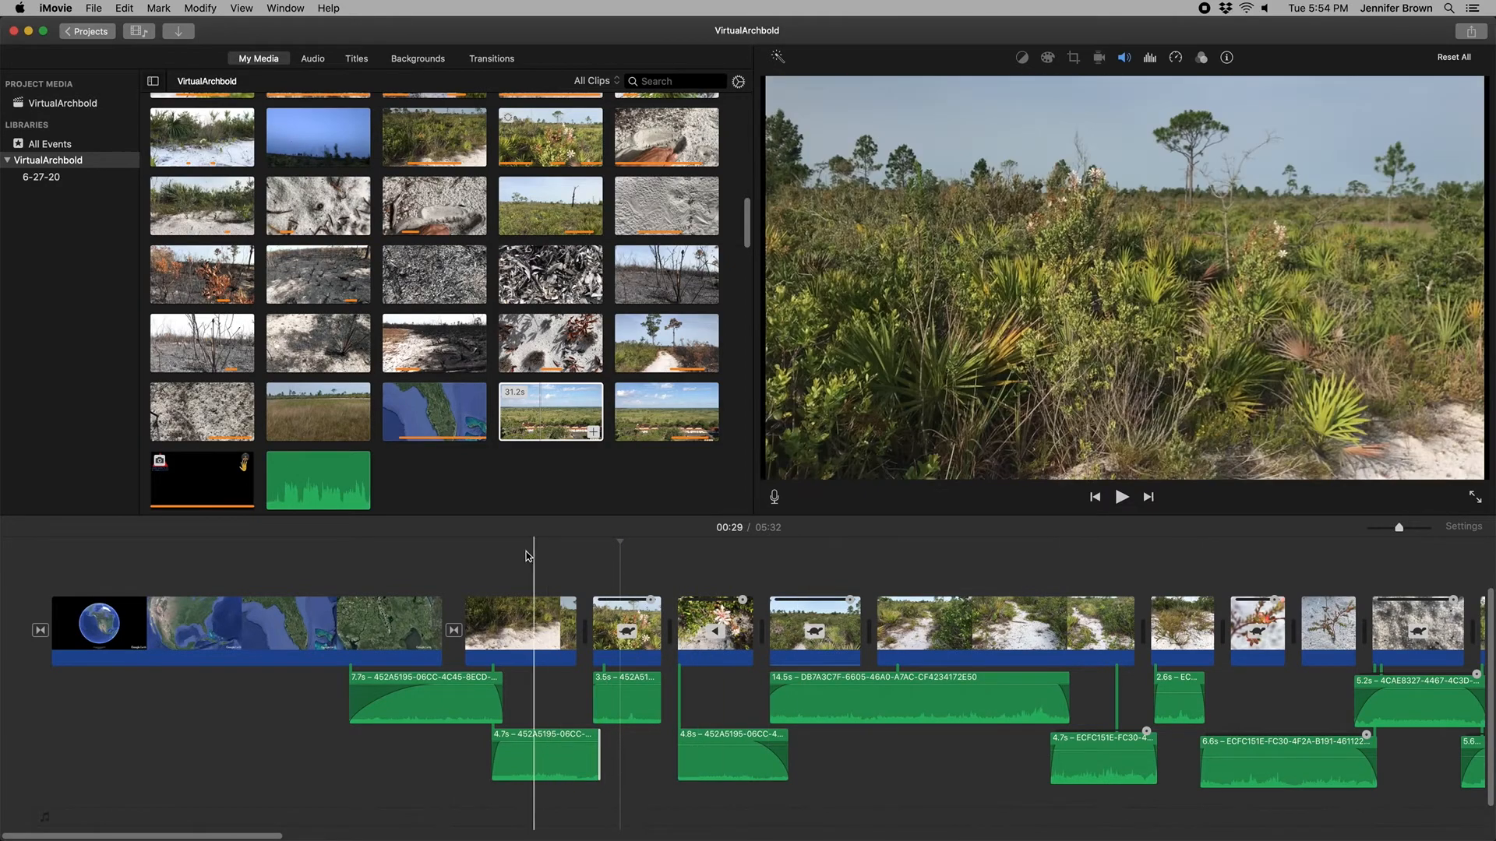
Step: Play across the junction of the first two scrub clips with the volume raised, stop playback and mute the sound
key(space)
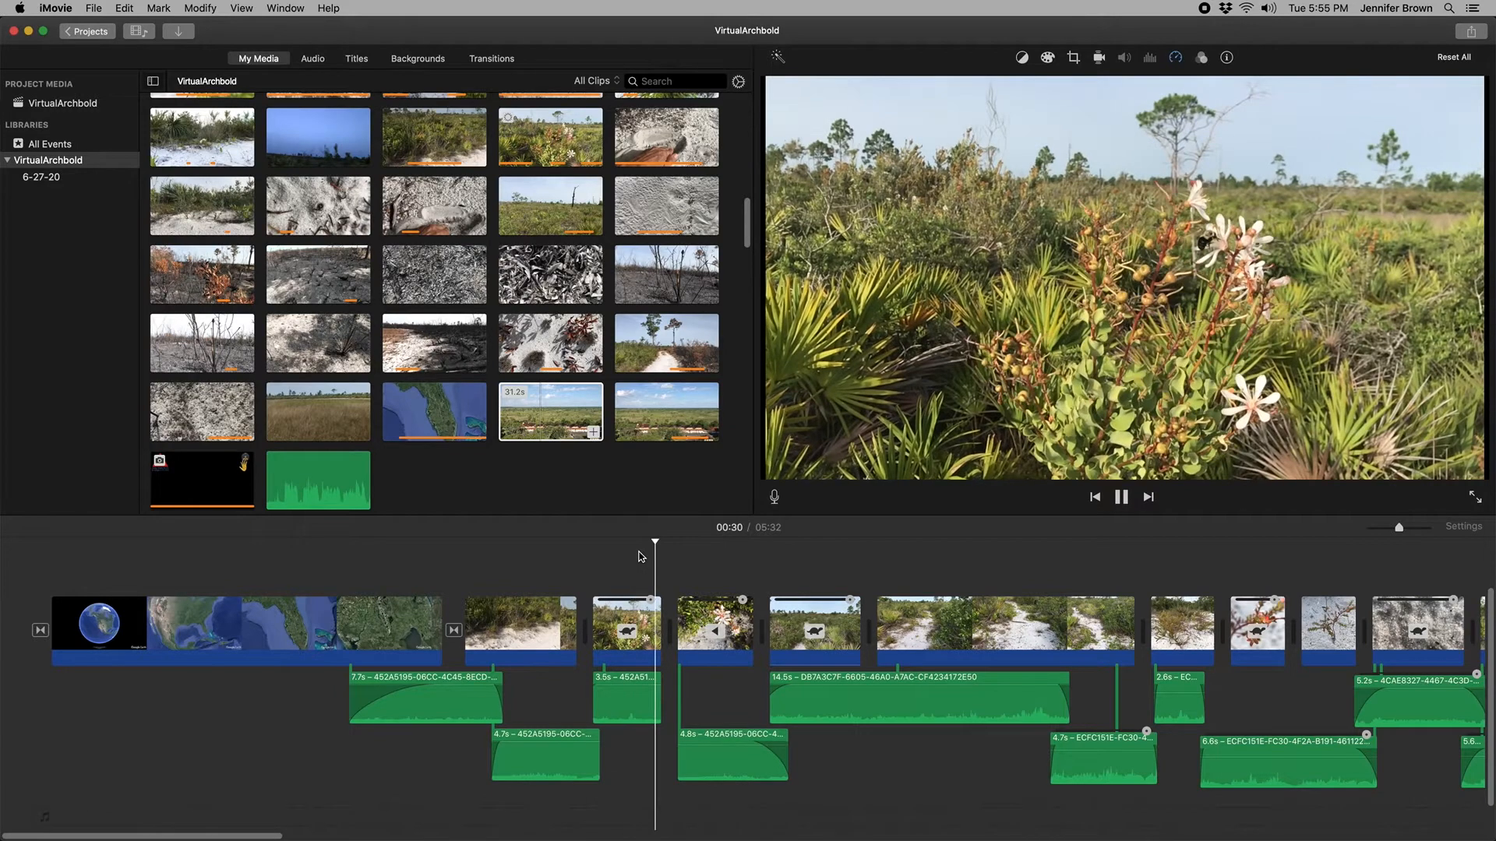
key(XF86AudioRaiseVolume)
key(space)
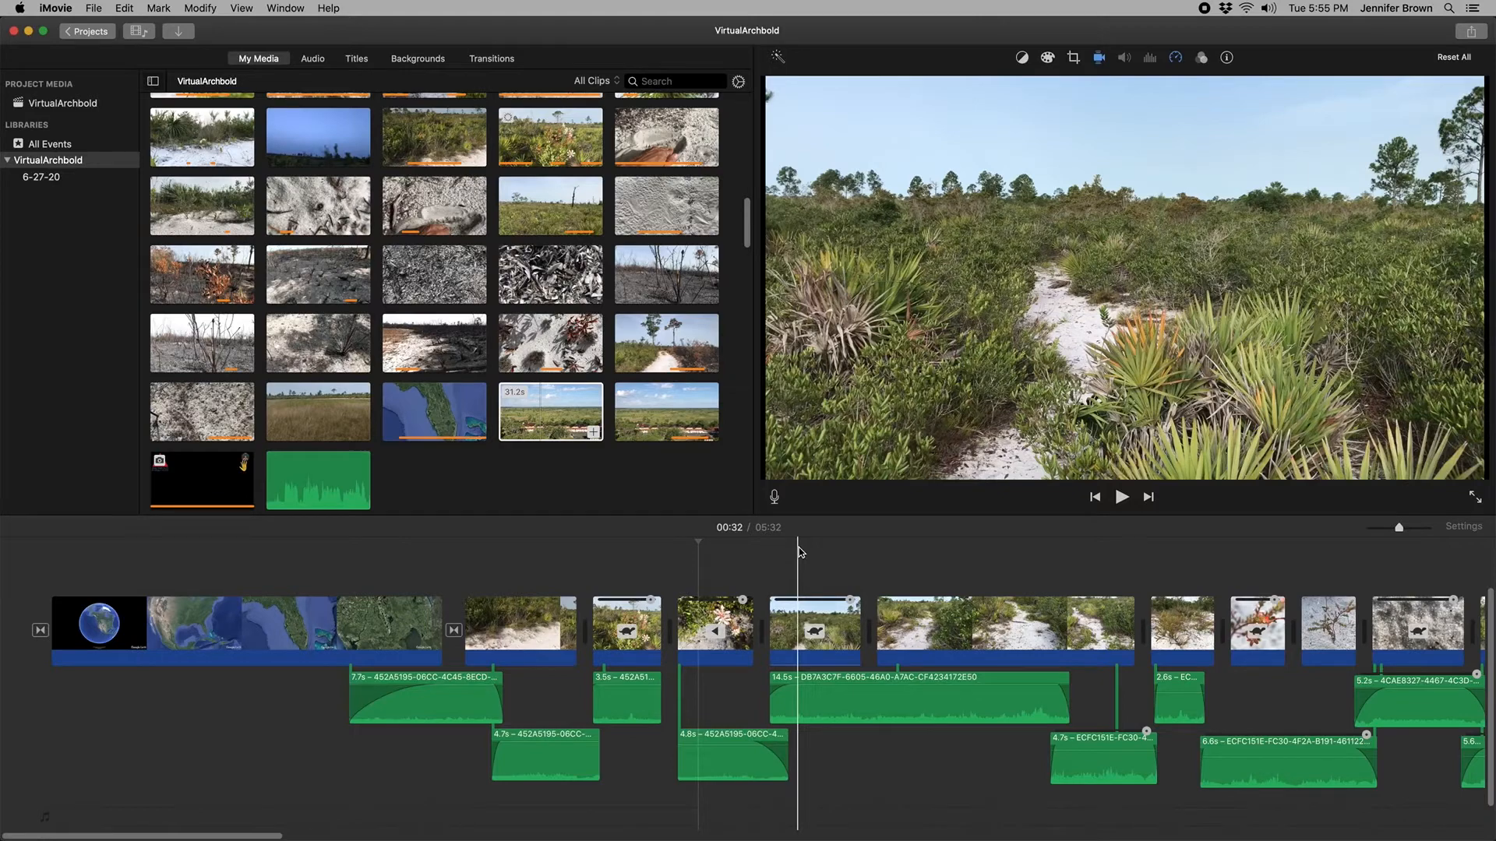
key(XF86AudioMute)
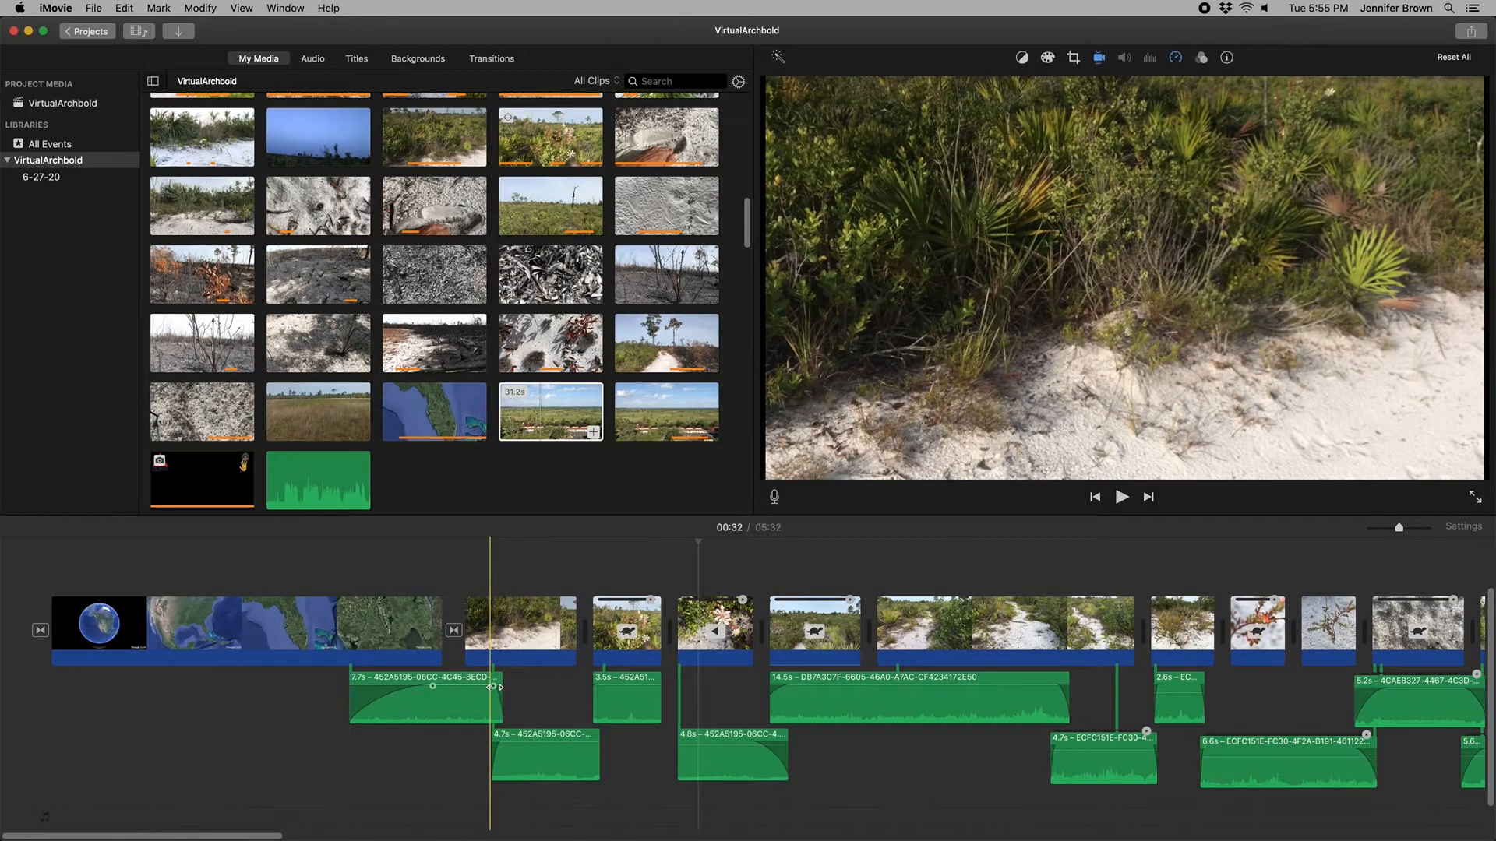
Step: Adjust the fade at the end of the 7.7 s audio clip and at the start of the 3.5 s audio clip
drag(493, 686, 502, 688)
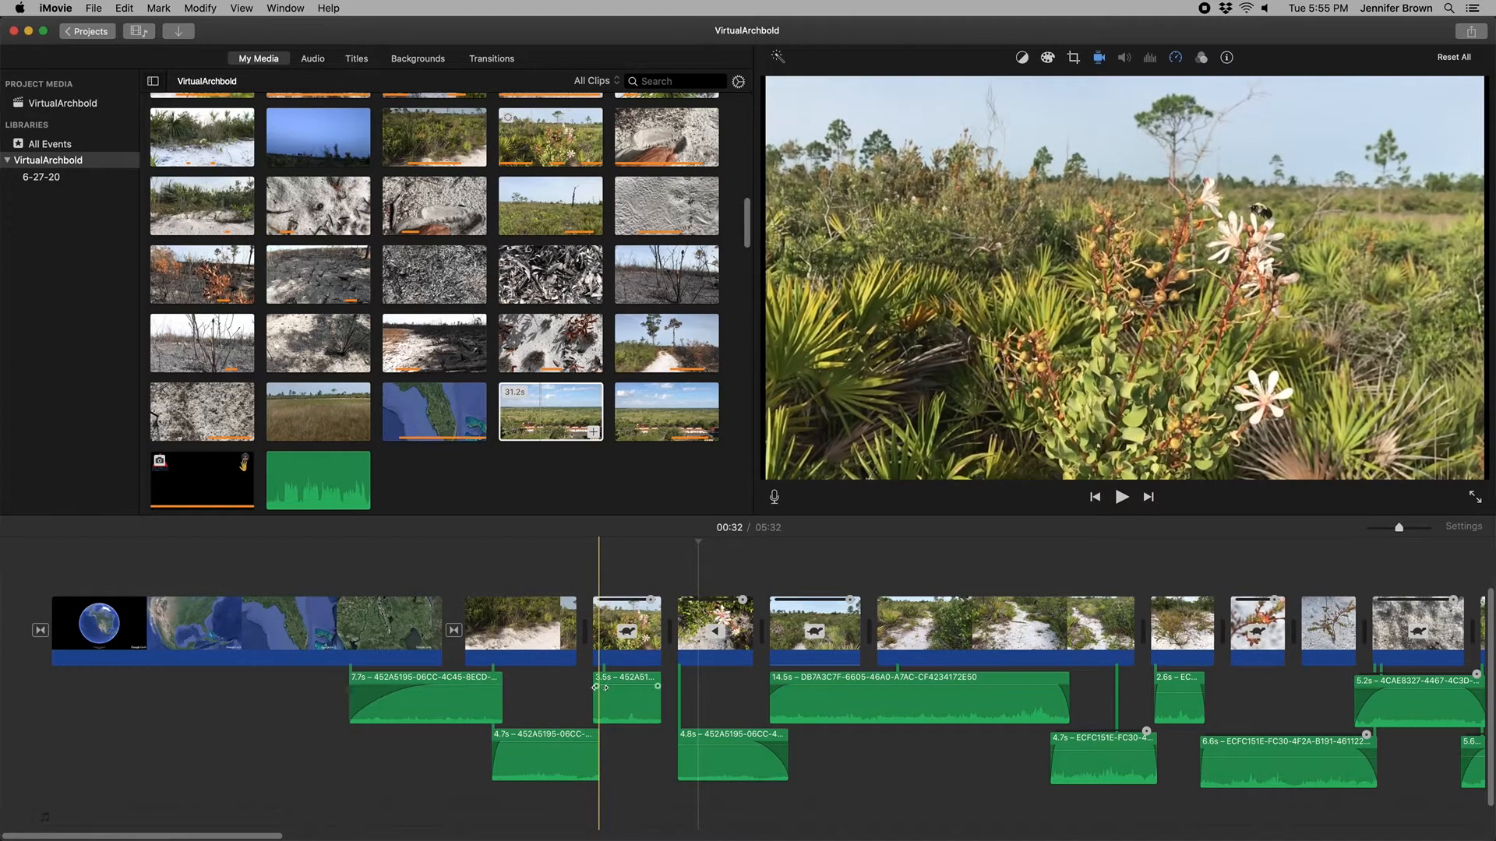
drag(625, 687, 625, 686)
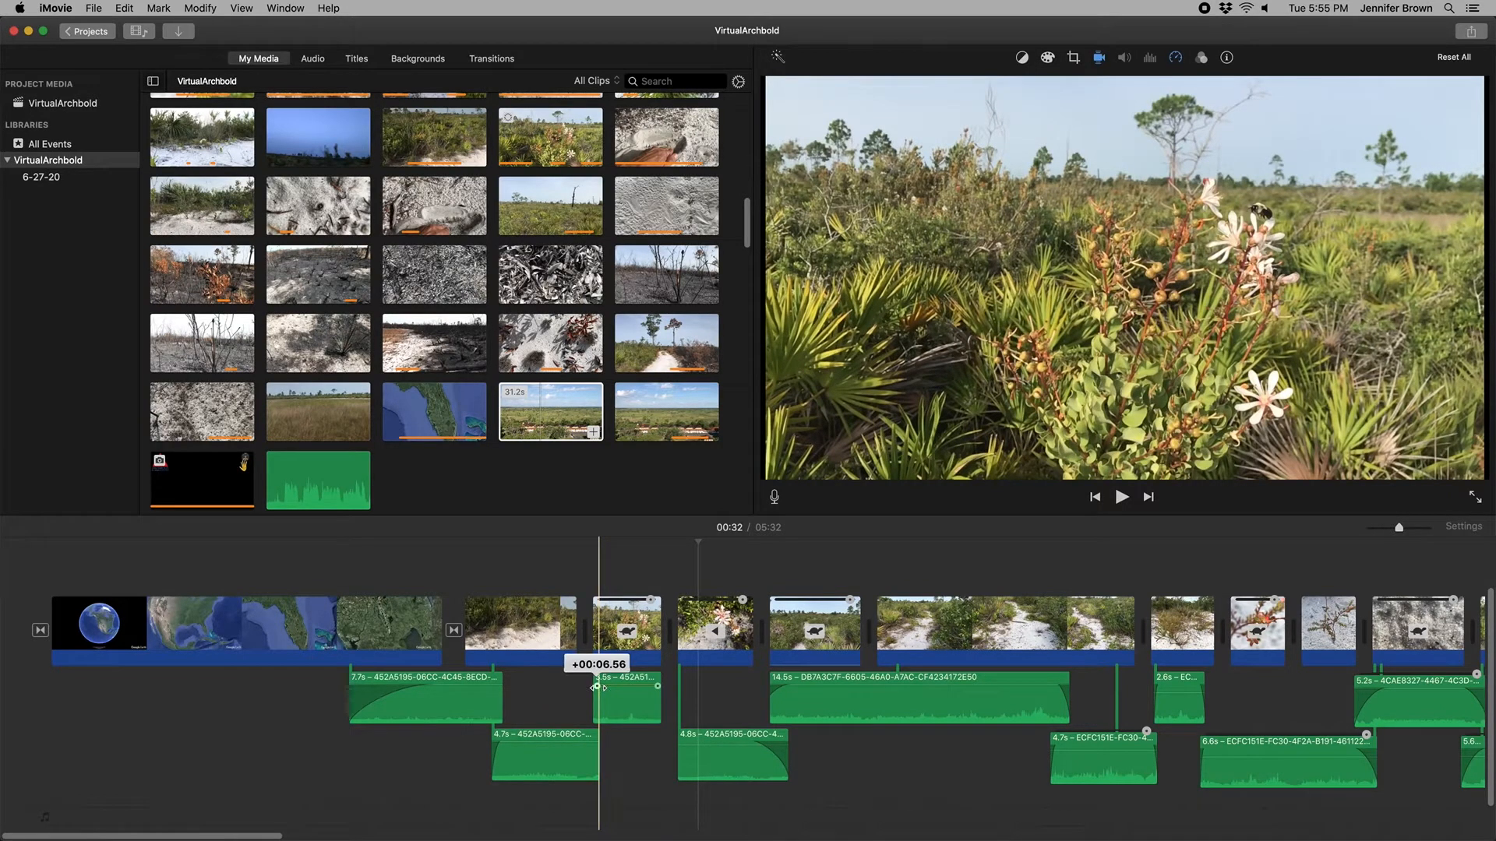
drag(597, 687, 598, 687)
drag(602, 687, 603, 686)
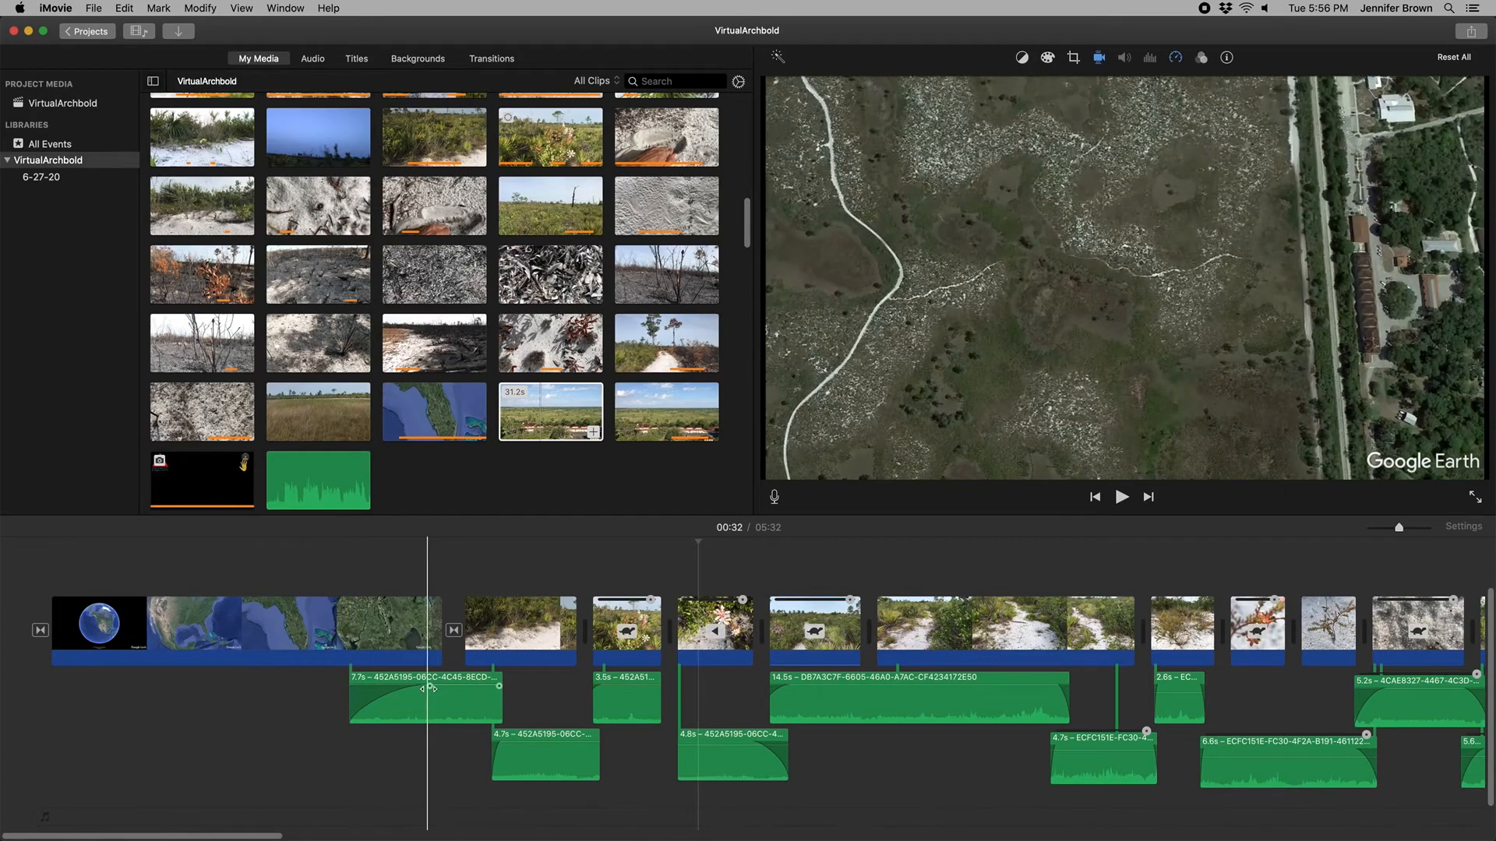
Step: Add the 2.5-minute audio file 204_full_on-pictures_0154 from the project media as background music beneath the opening map clip
drag(233, 837, 319, 837)
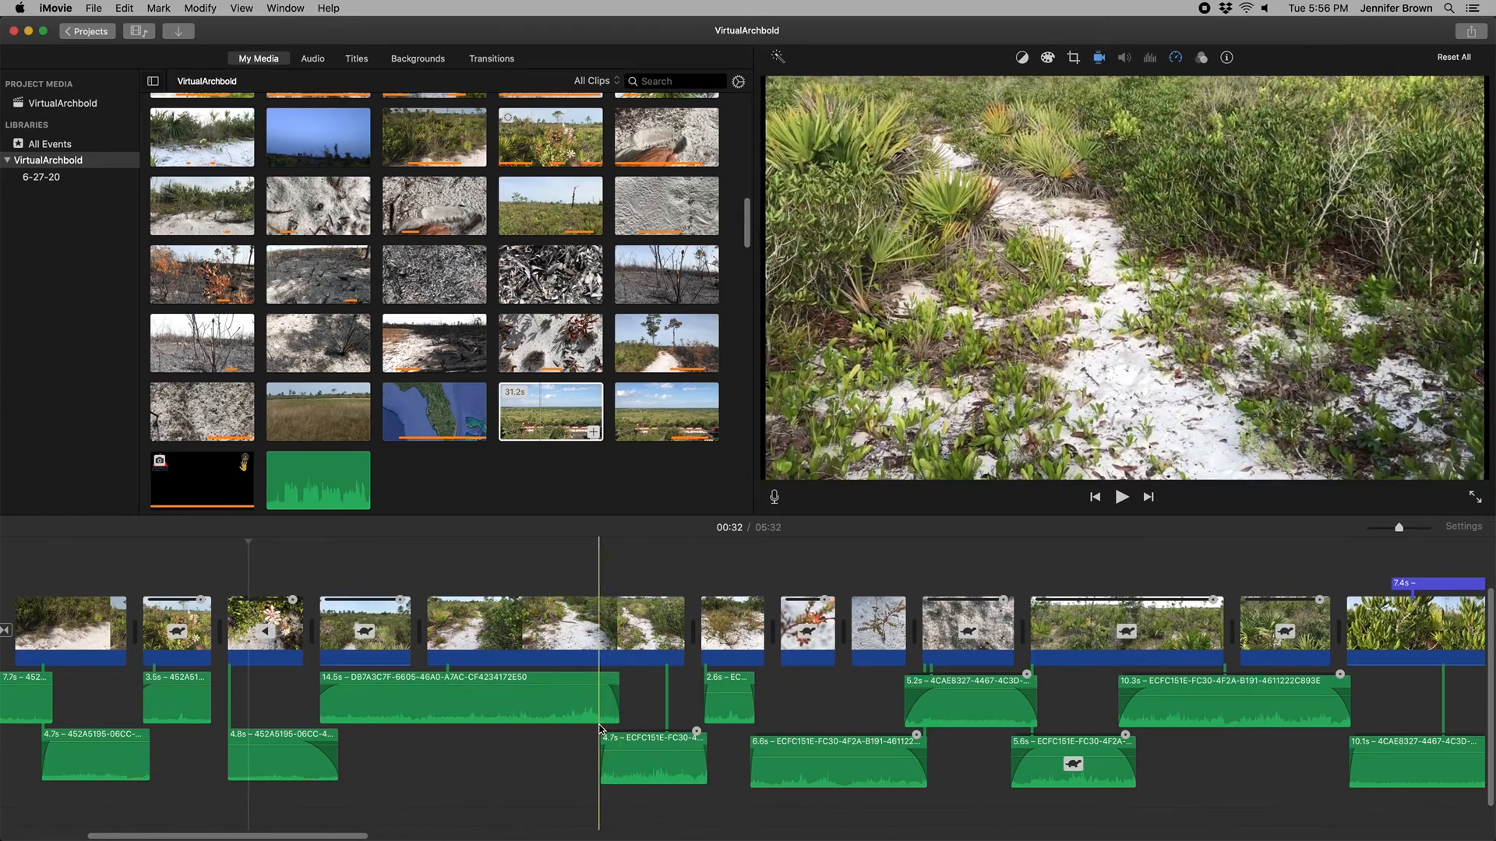
drag(232, 838, 2, 836)
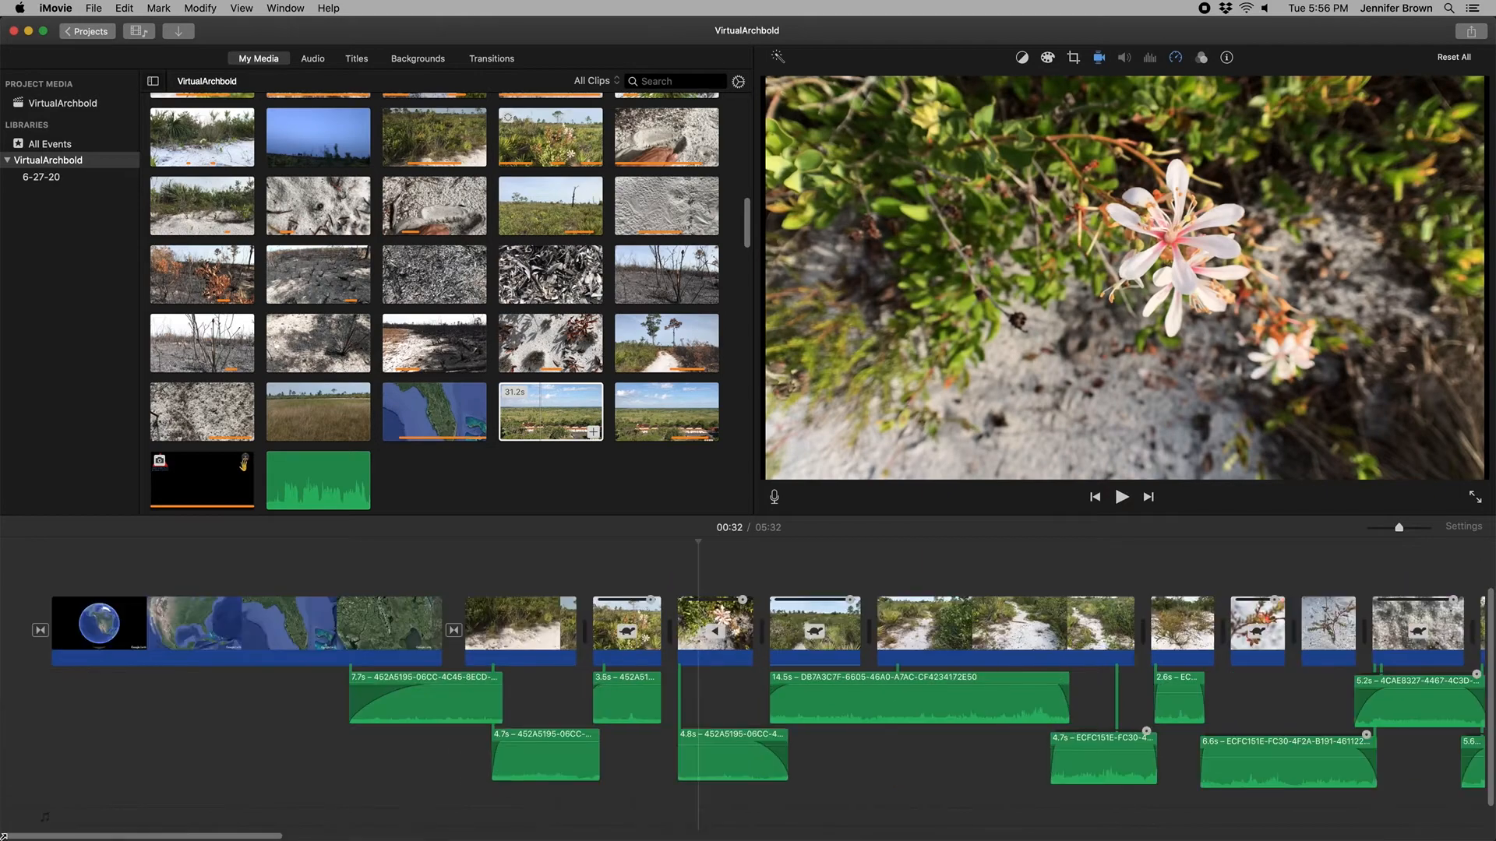
scroll(157, 545, up, 3)
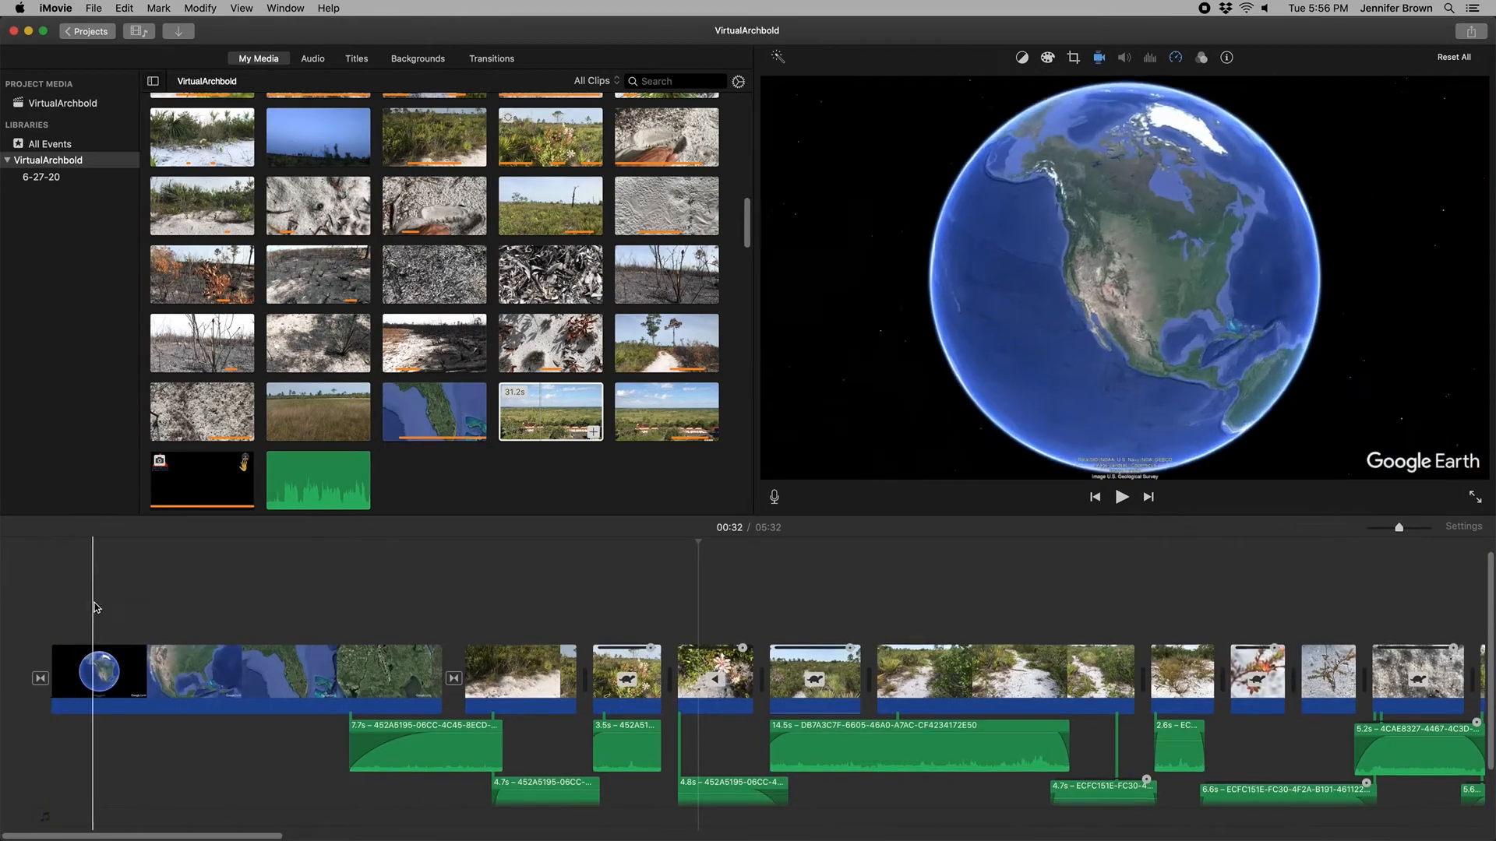
scroll(95, 607, down, 3)
scroll(349, 244, up, 5)
scroll(296, 176, up, 15)
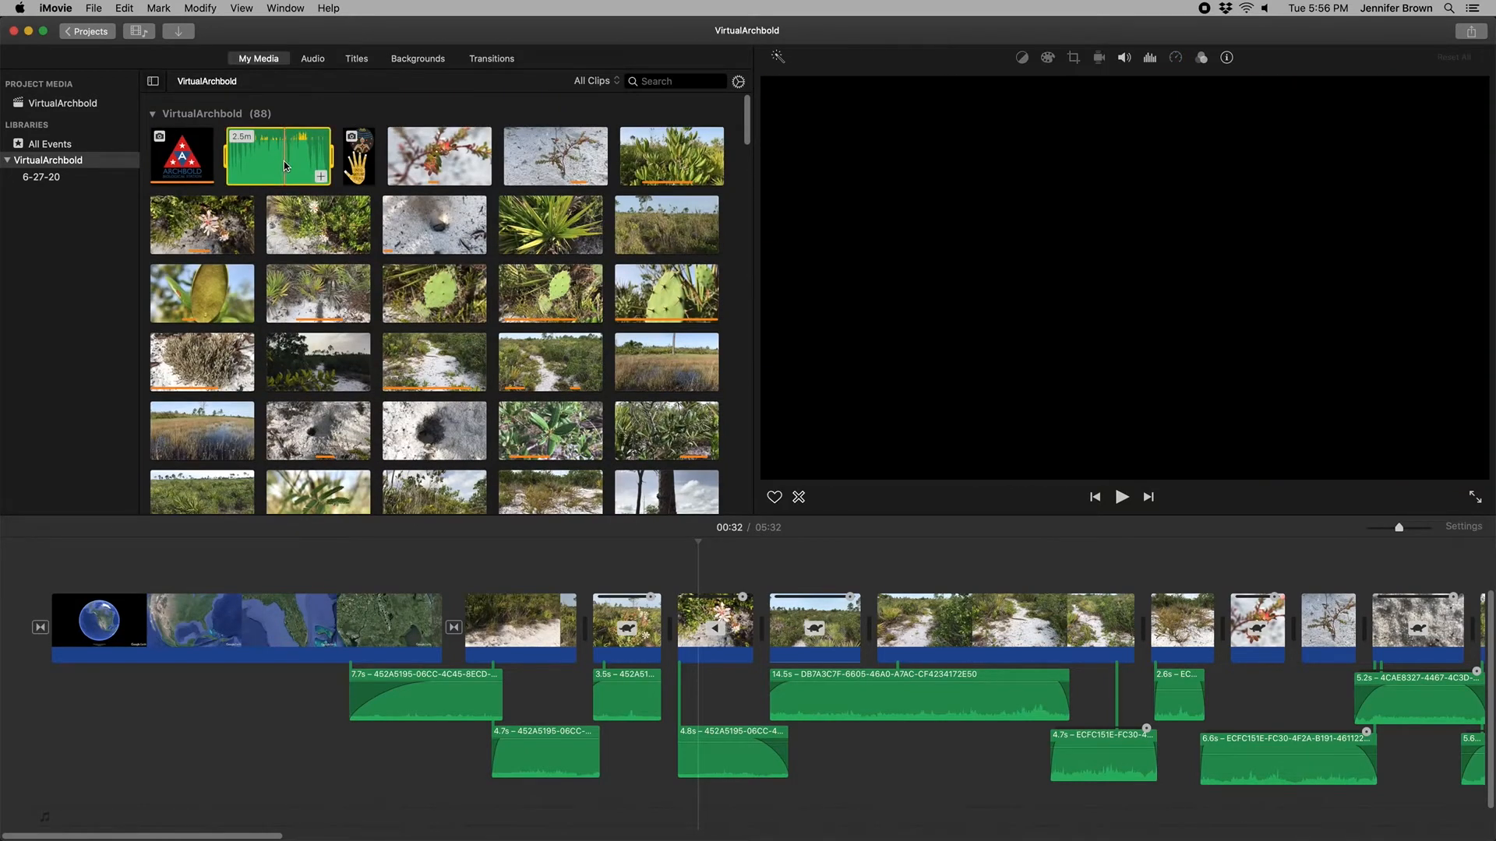
drag(284, 160, 83, 814)
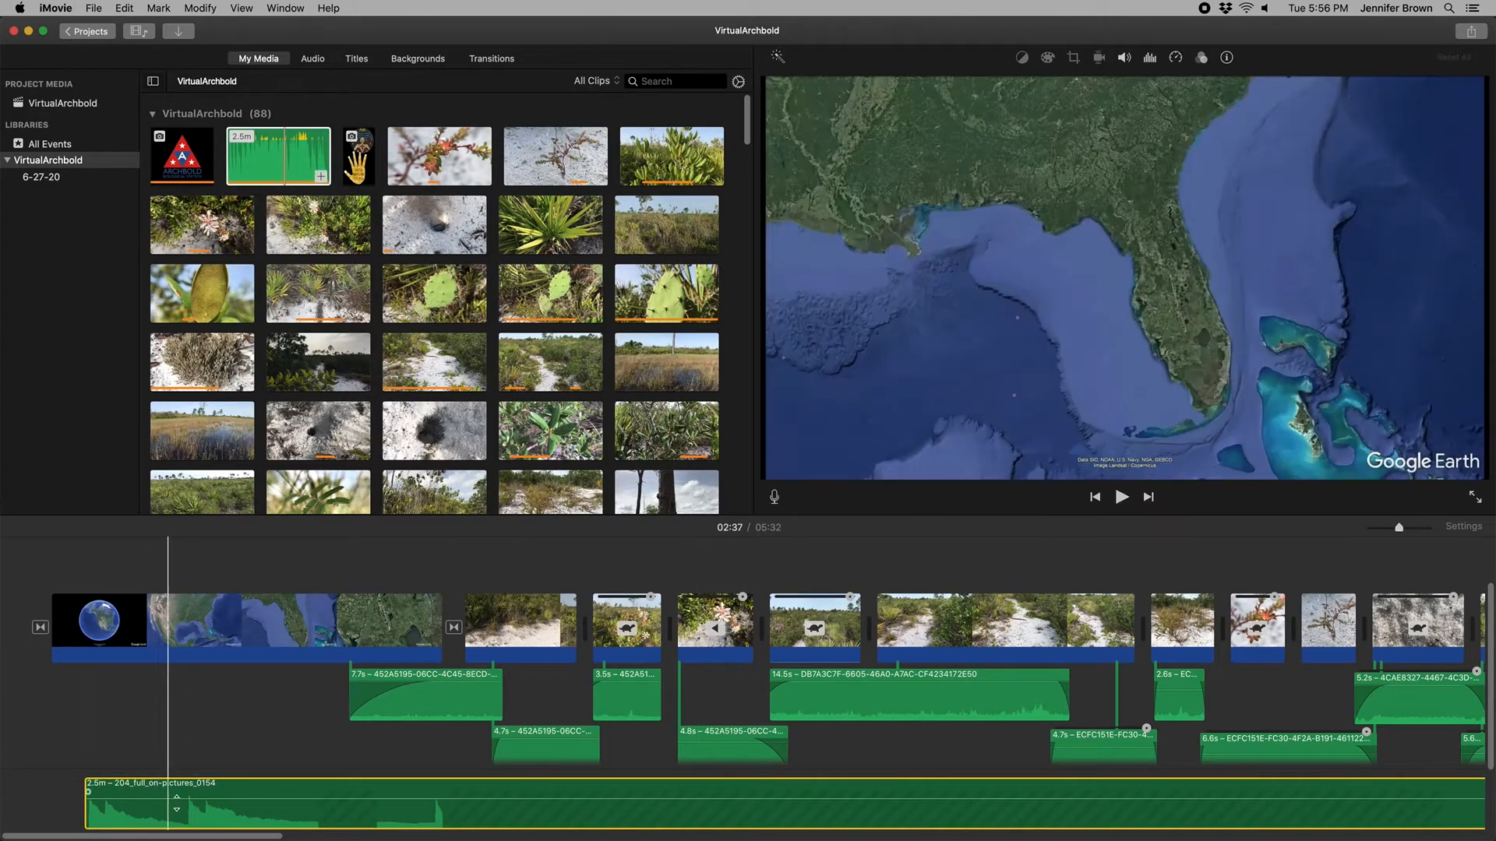
Step: Move the background music to the very start of the project and give it a fade-in
drag(172, 807, 123, 812)
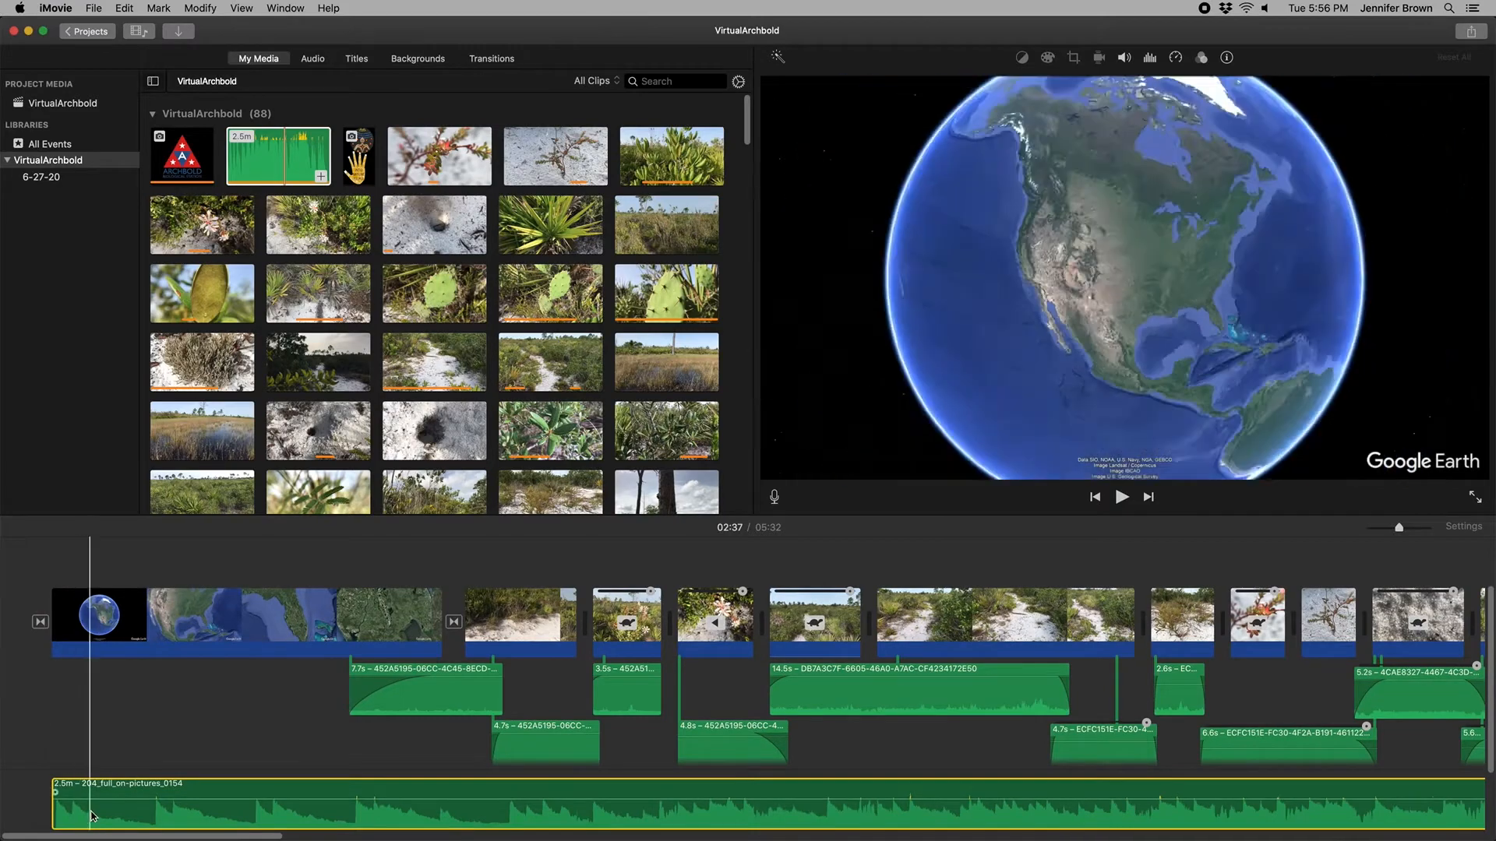
mouse_move(91, 815)
mouse_down()
mouse_move(616, 801)
mouse_move(113, 815)
mouse_move(78, 797)
mouse_up()
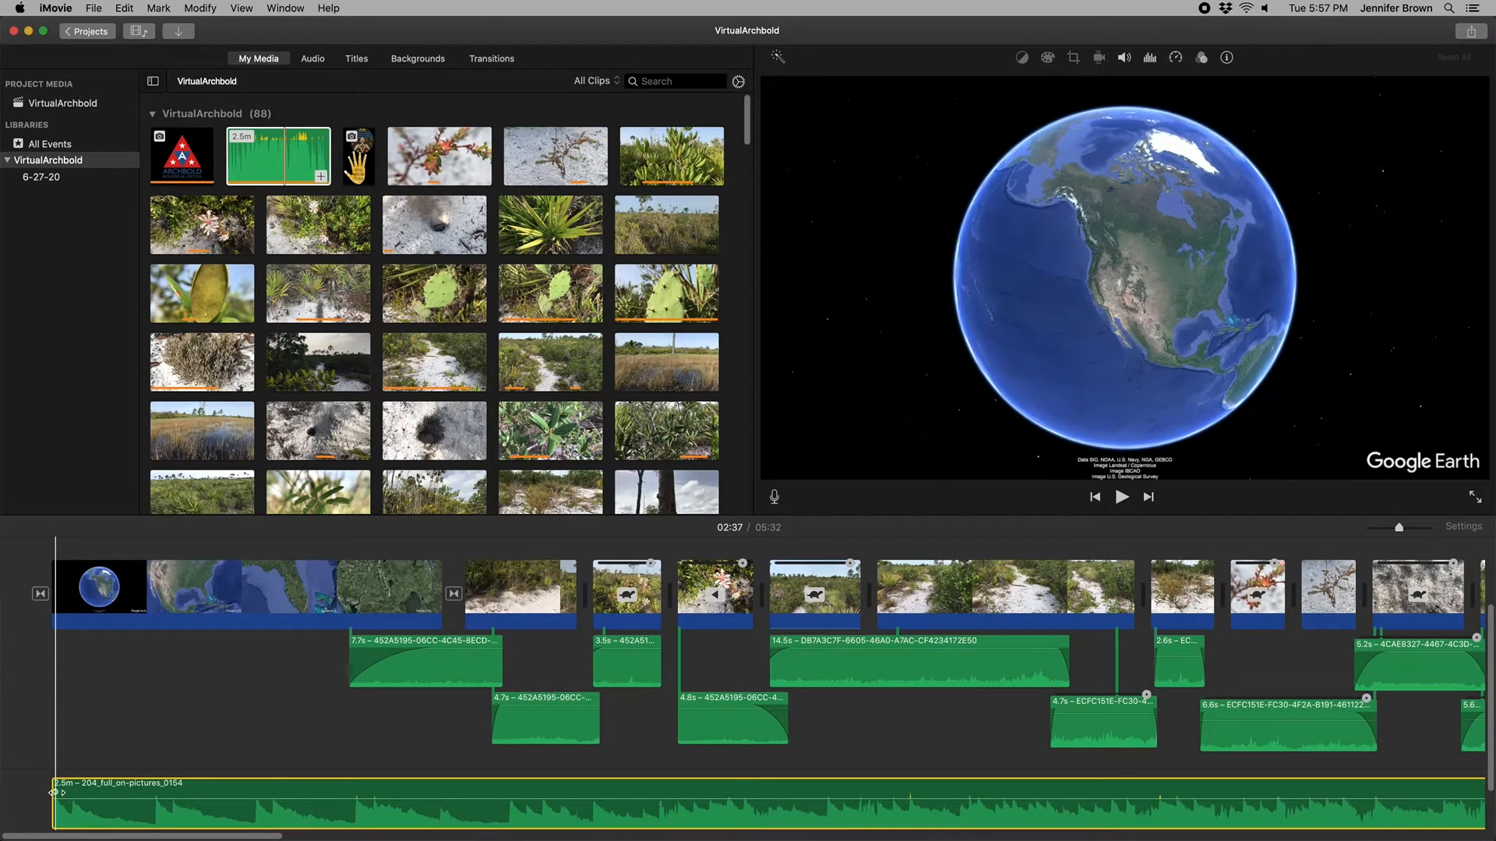
drag(89, 791, 181, 791)
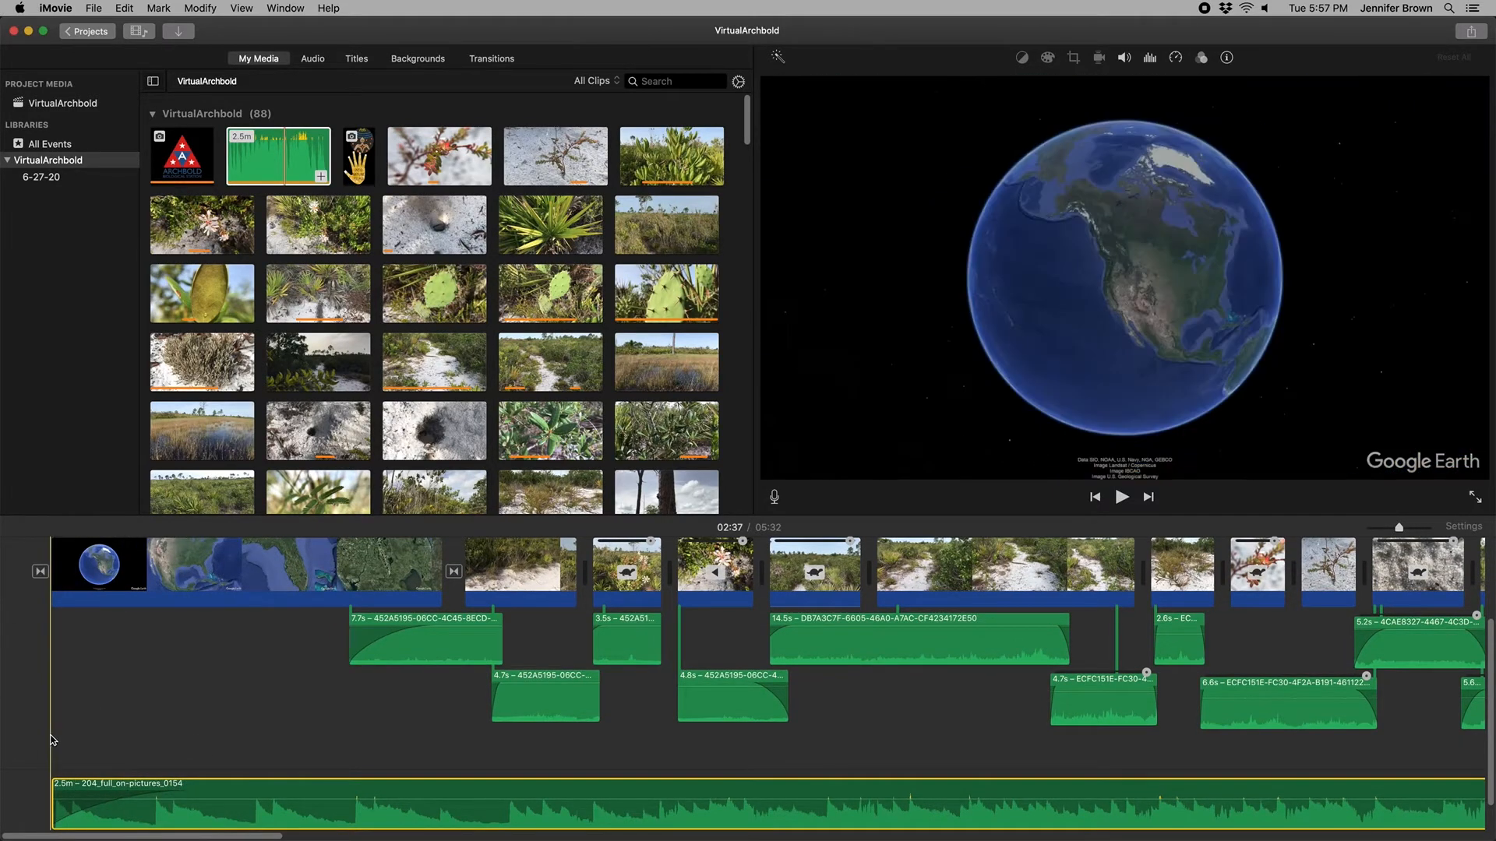
Step: Lower the background music's volume to 45% and adjust the fade-out at its end
drag(411, 798, 413, 804)
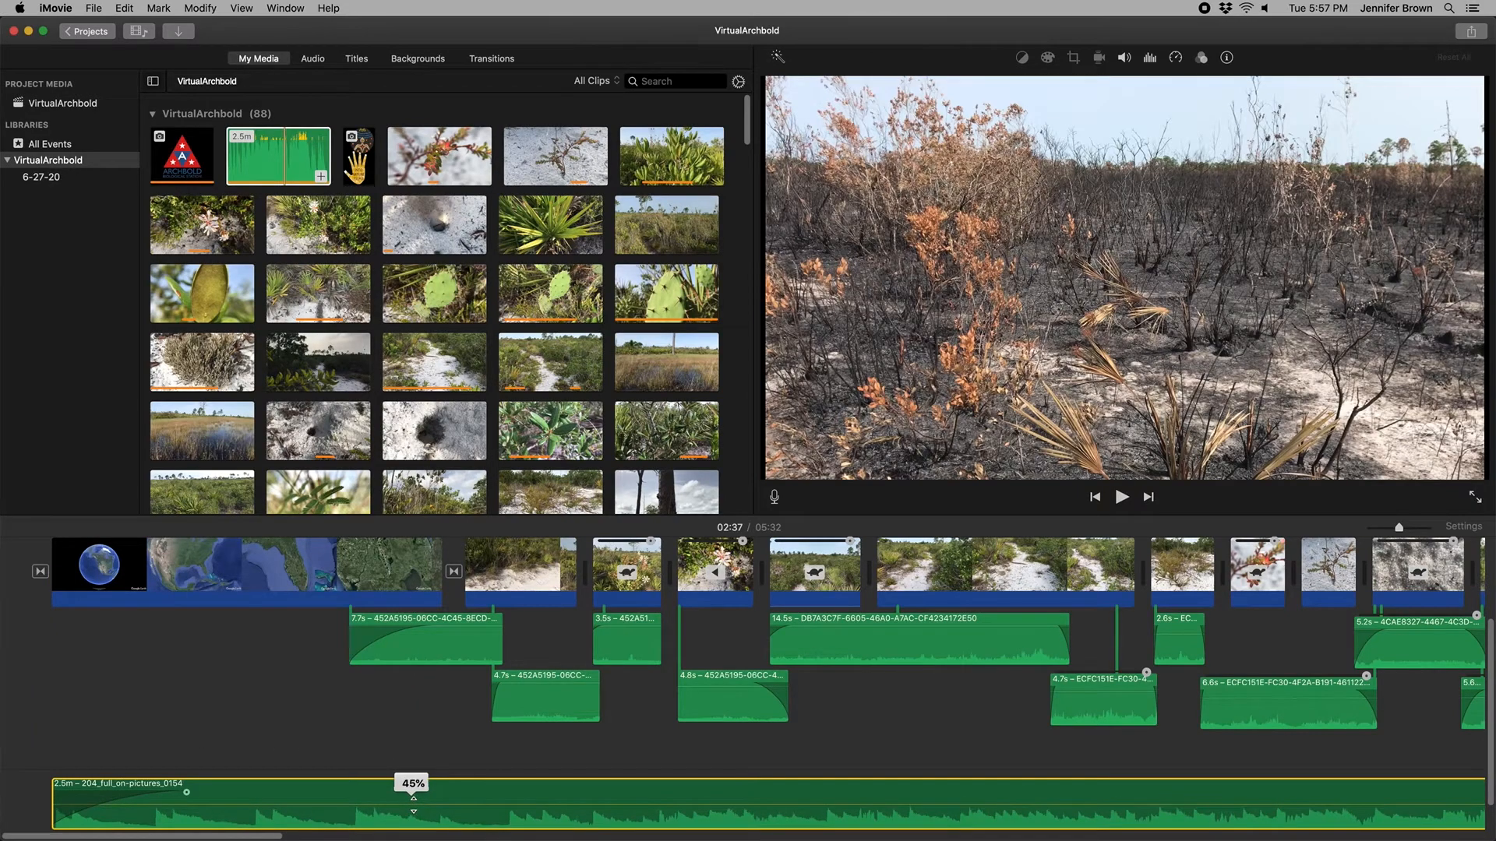
mouse_move(258, 837)
mouse_down()
mouse_move(904, 840)
mouse_move(830, 840)
mouse_up()
drag(260, 788, 363, 791)
drag(691, 839, 510, 840)
click(413, 577)
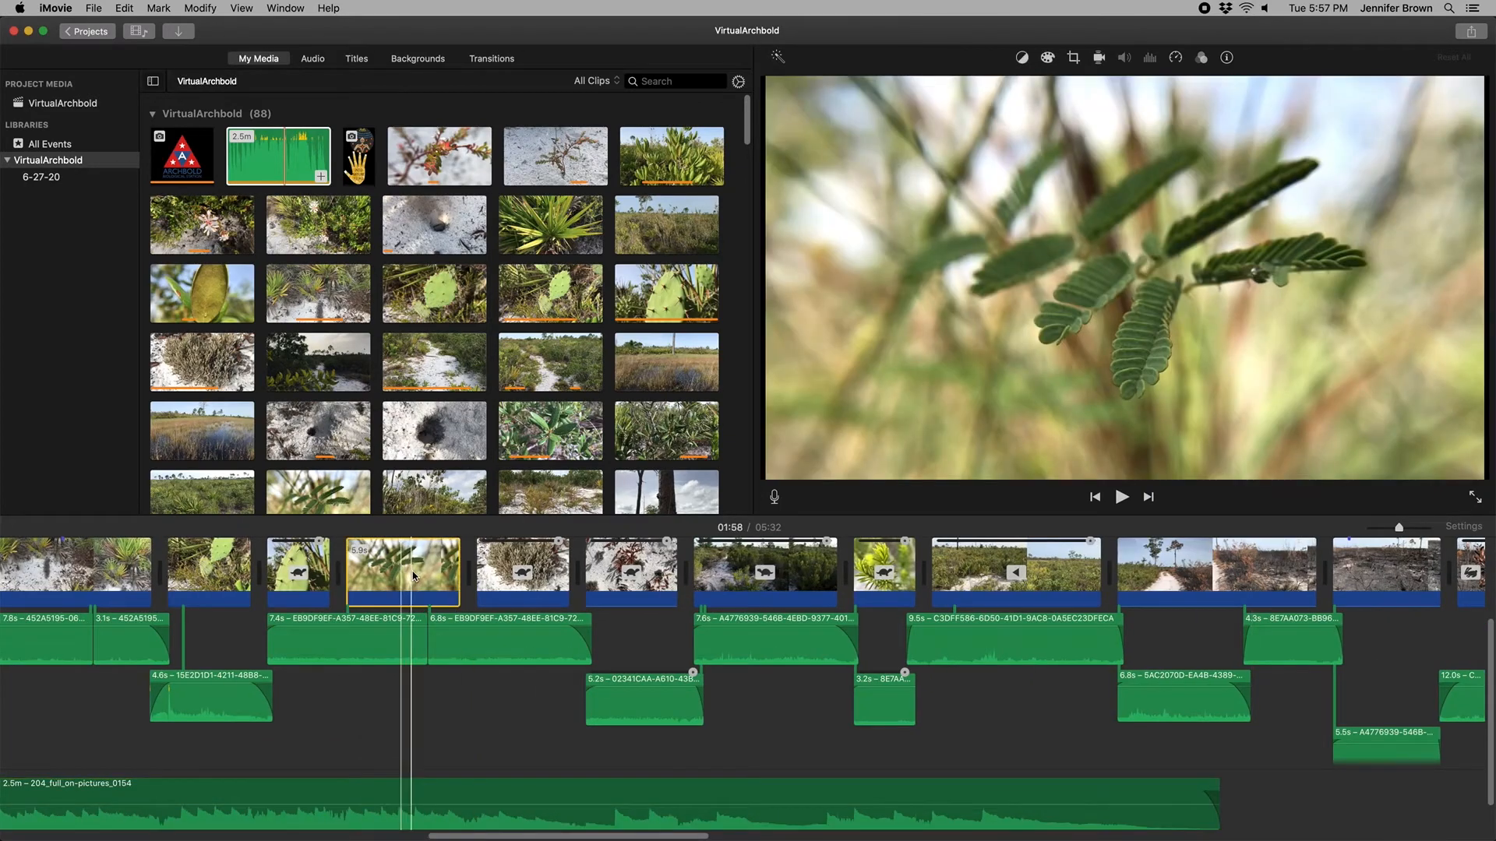
scroll(414, 576, up, 2)
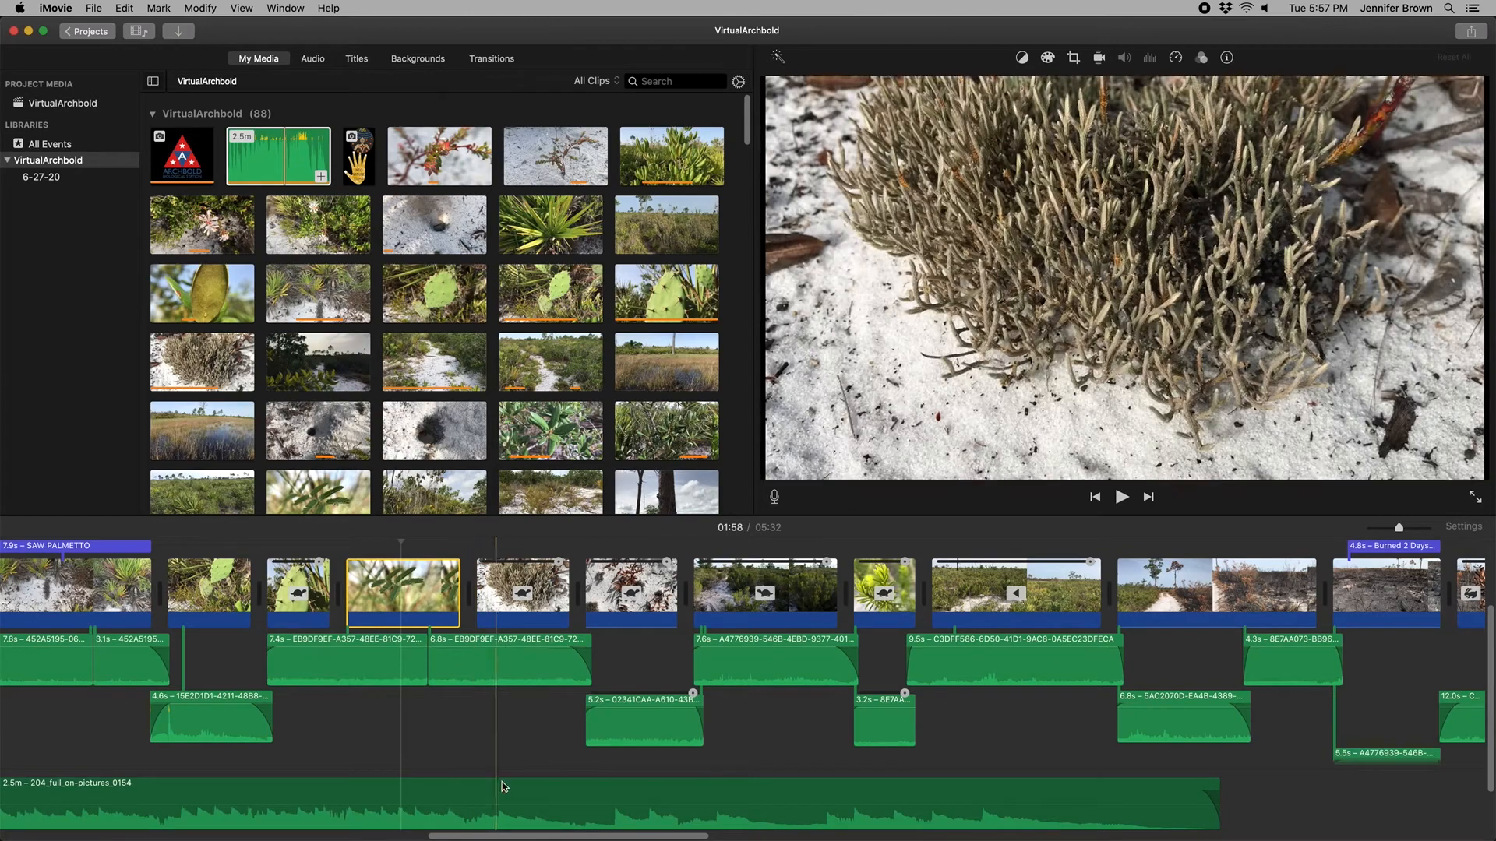
click(352, 802)
scroll(467, 740, down, 1)
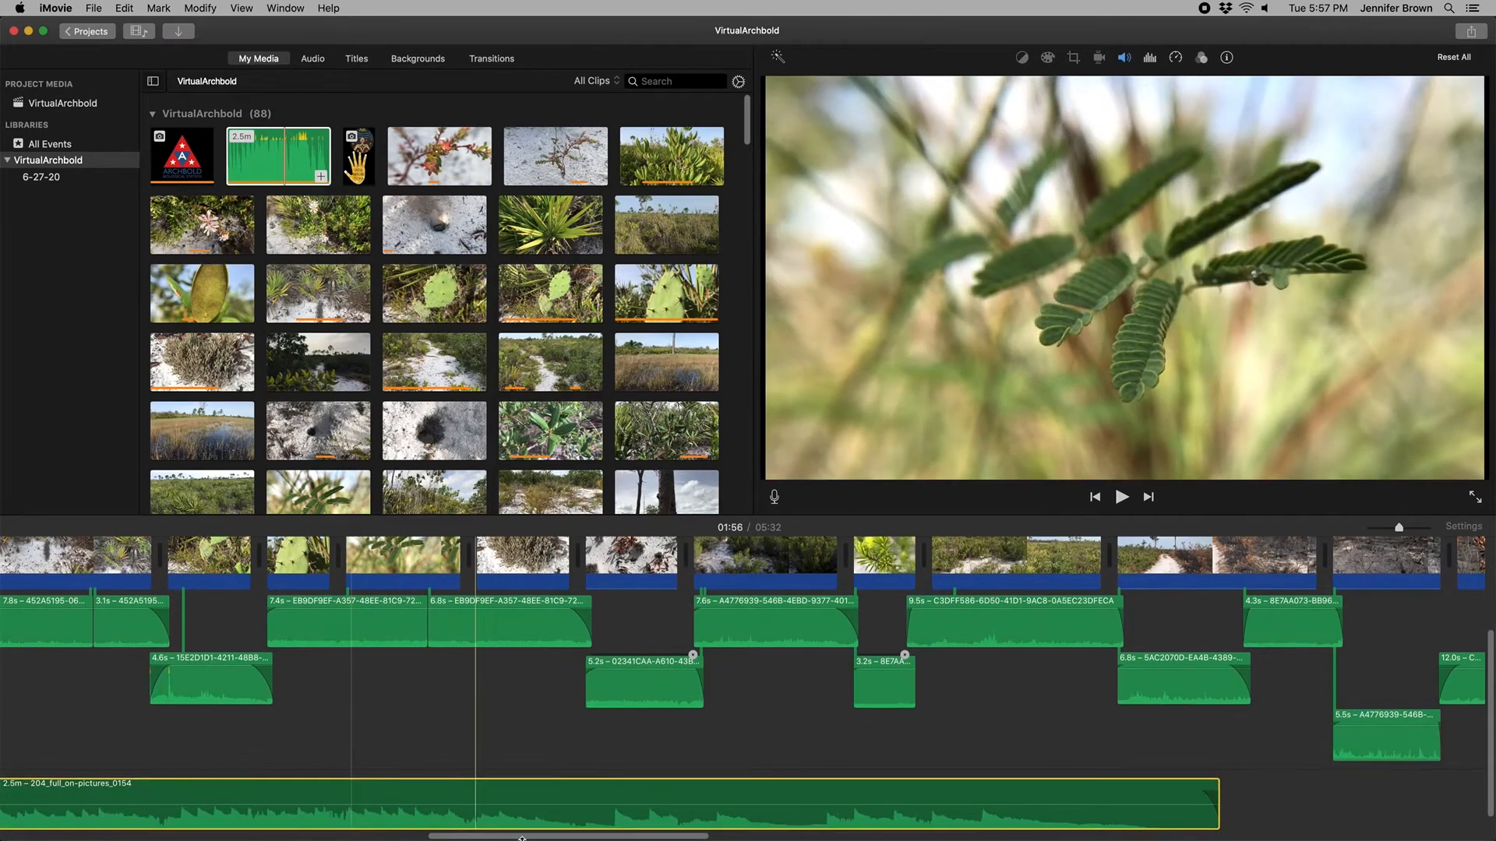
drag(518, 838, 16, 834)
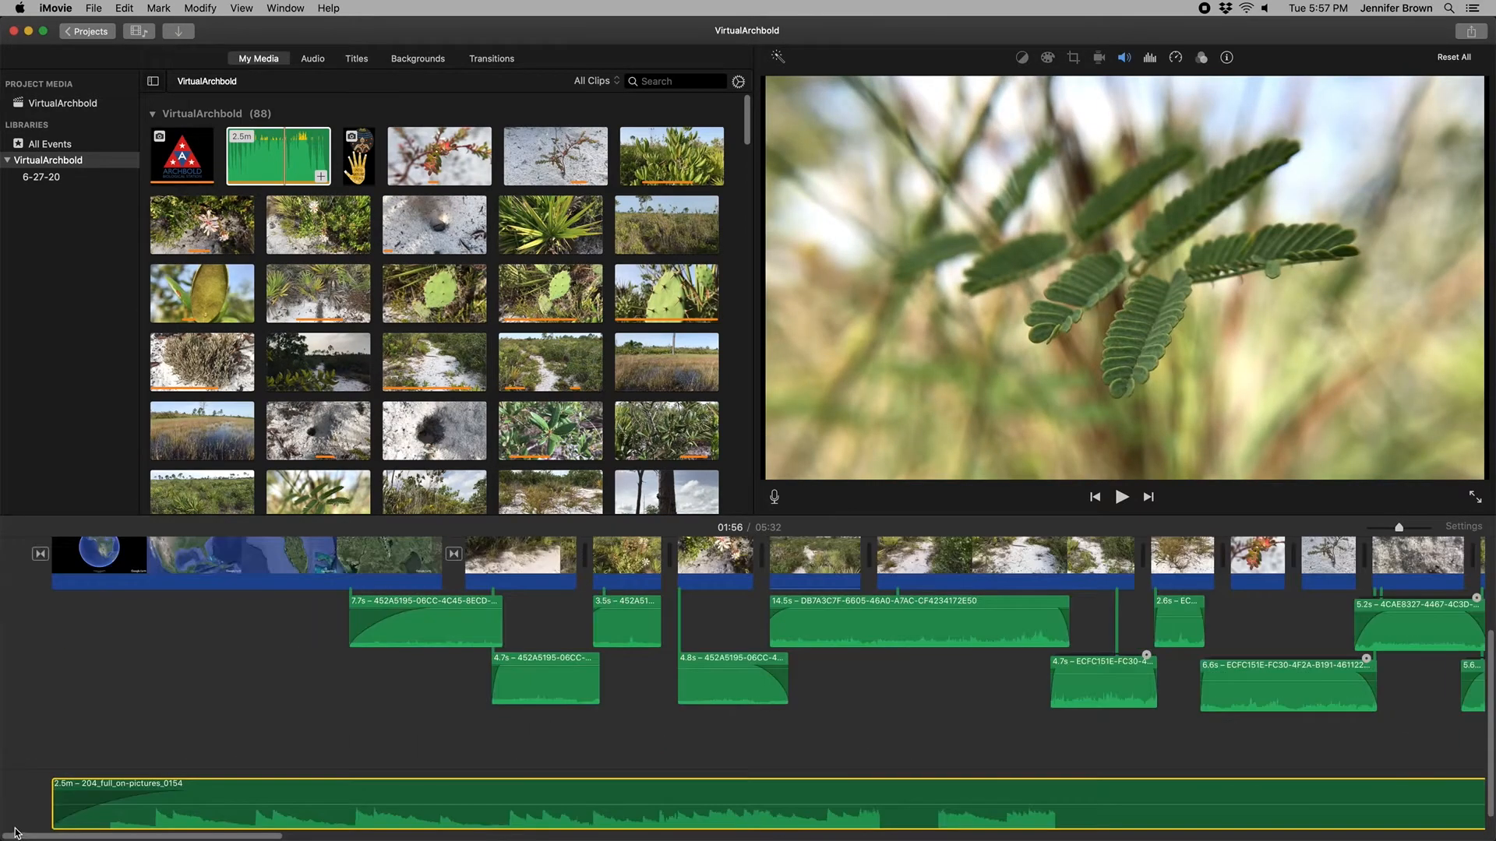
Step: Add the 17.8 s voice recording from the project media beneath the opening map clip, above the background music
click(457, 421)
scroll(407, 335, down, 5)
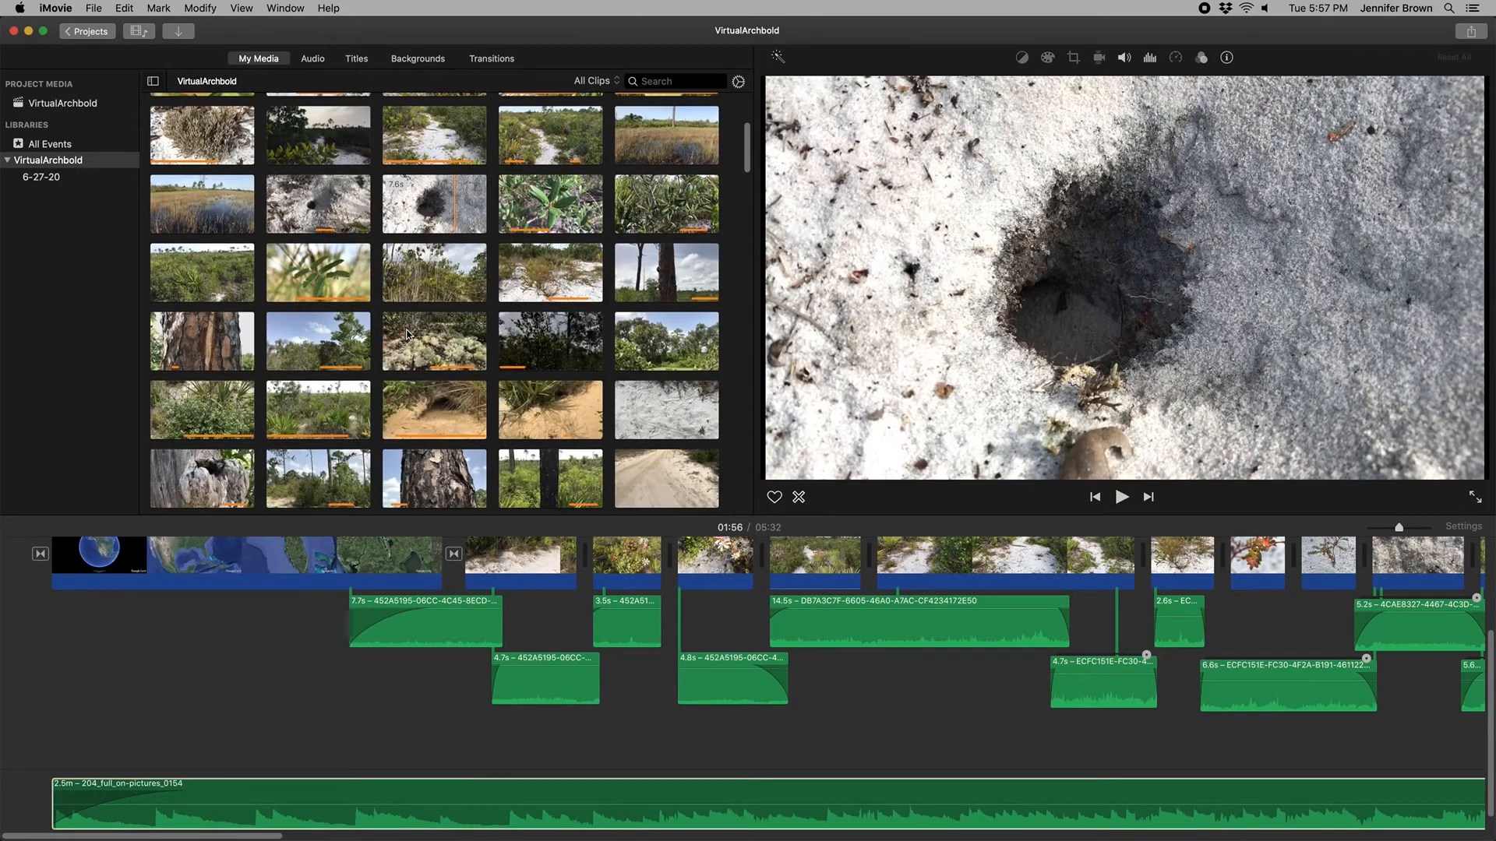
click(104, 739)
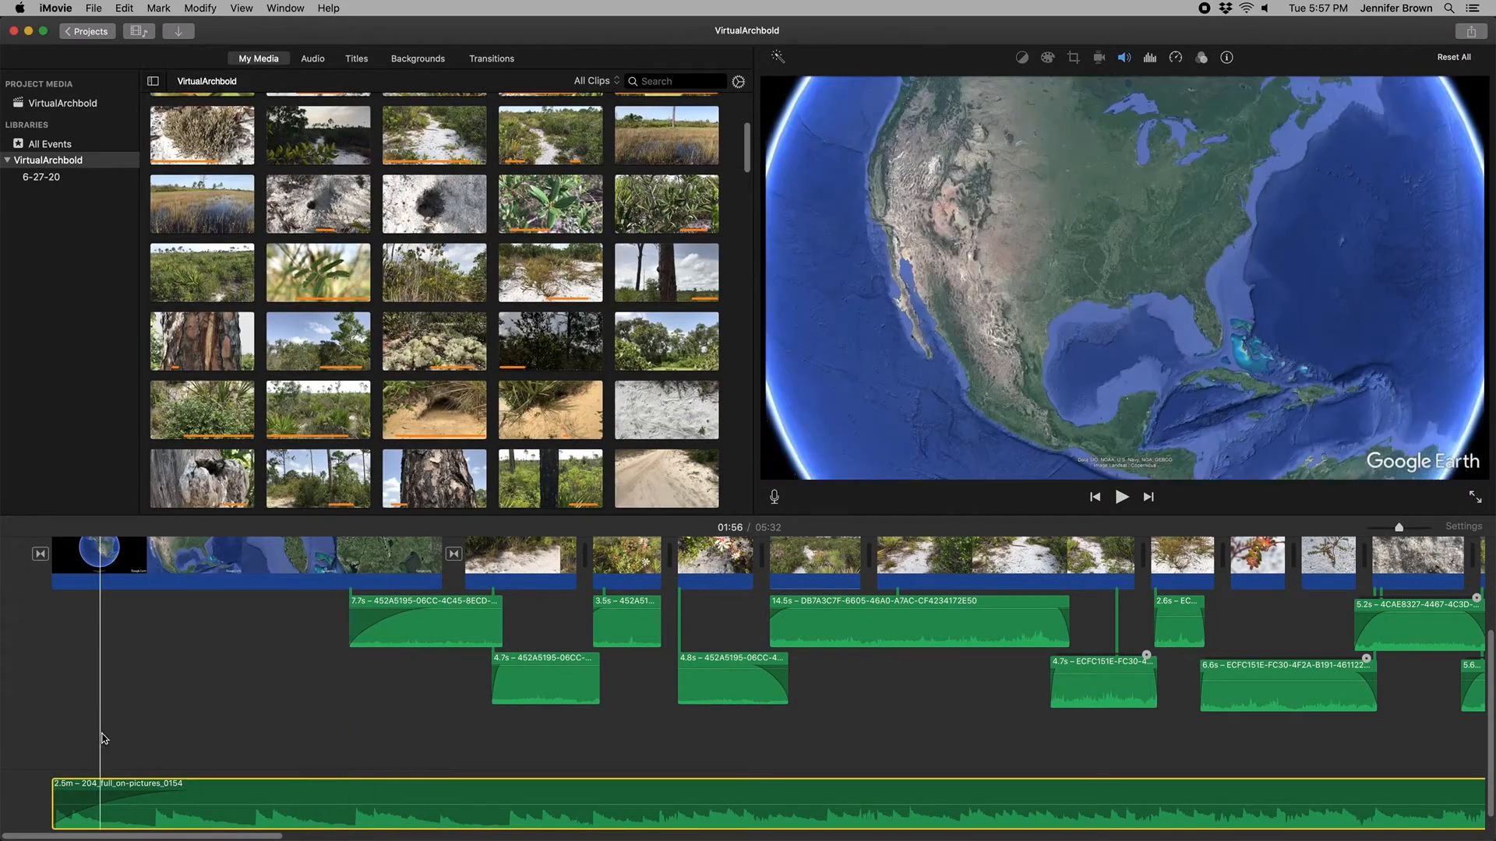
scroll(510, 349, down, 6)
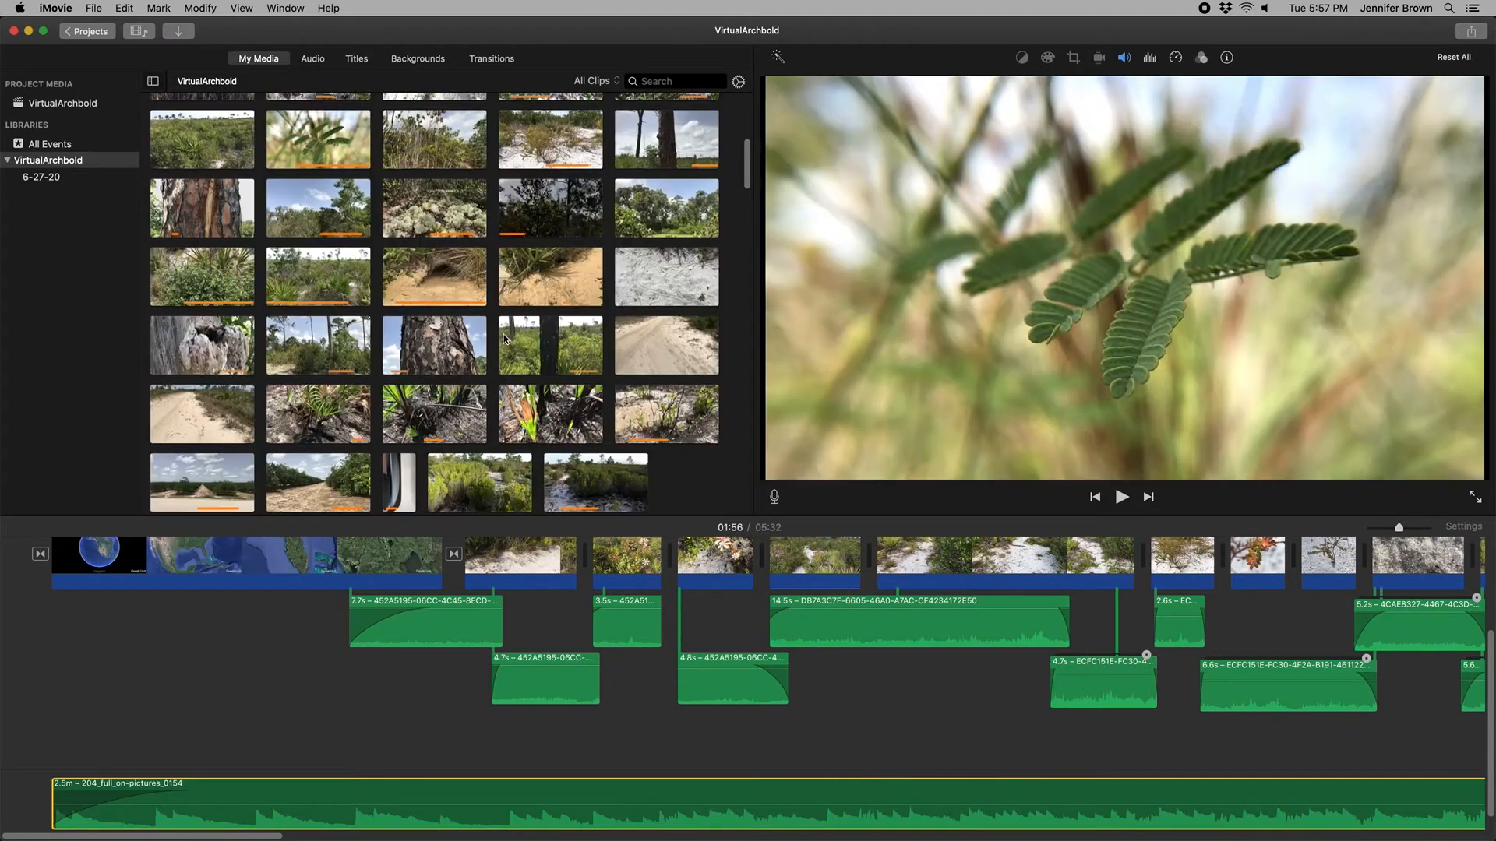
scroll(510, 352, down, 10)
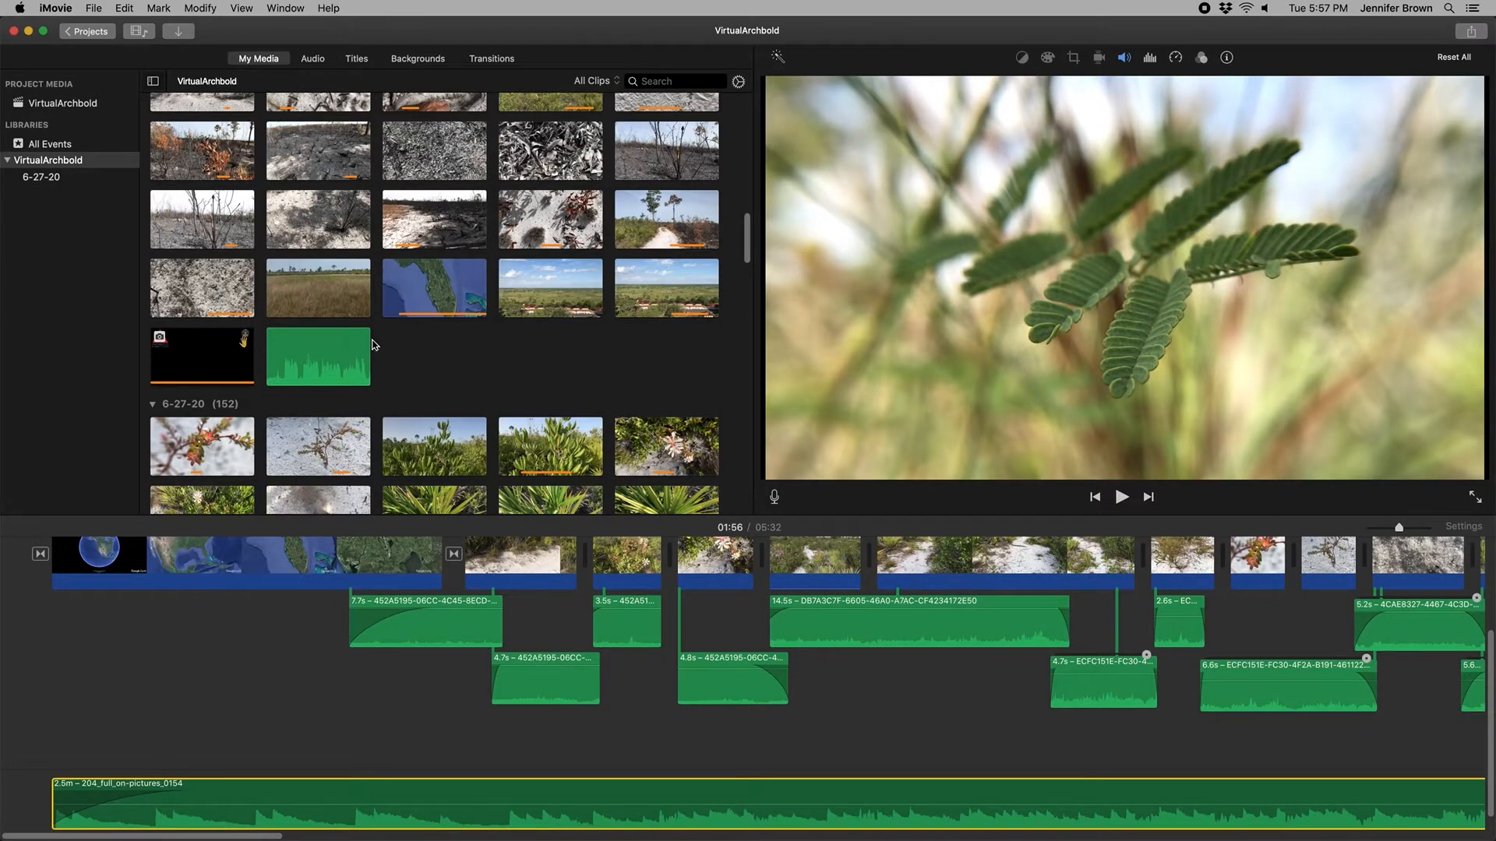
click(326, 356)
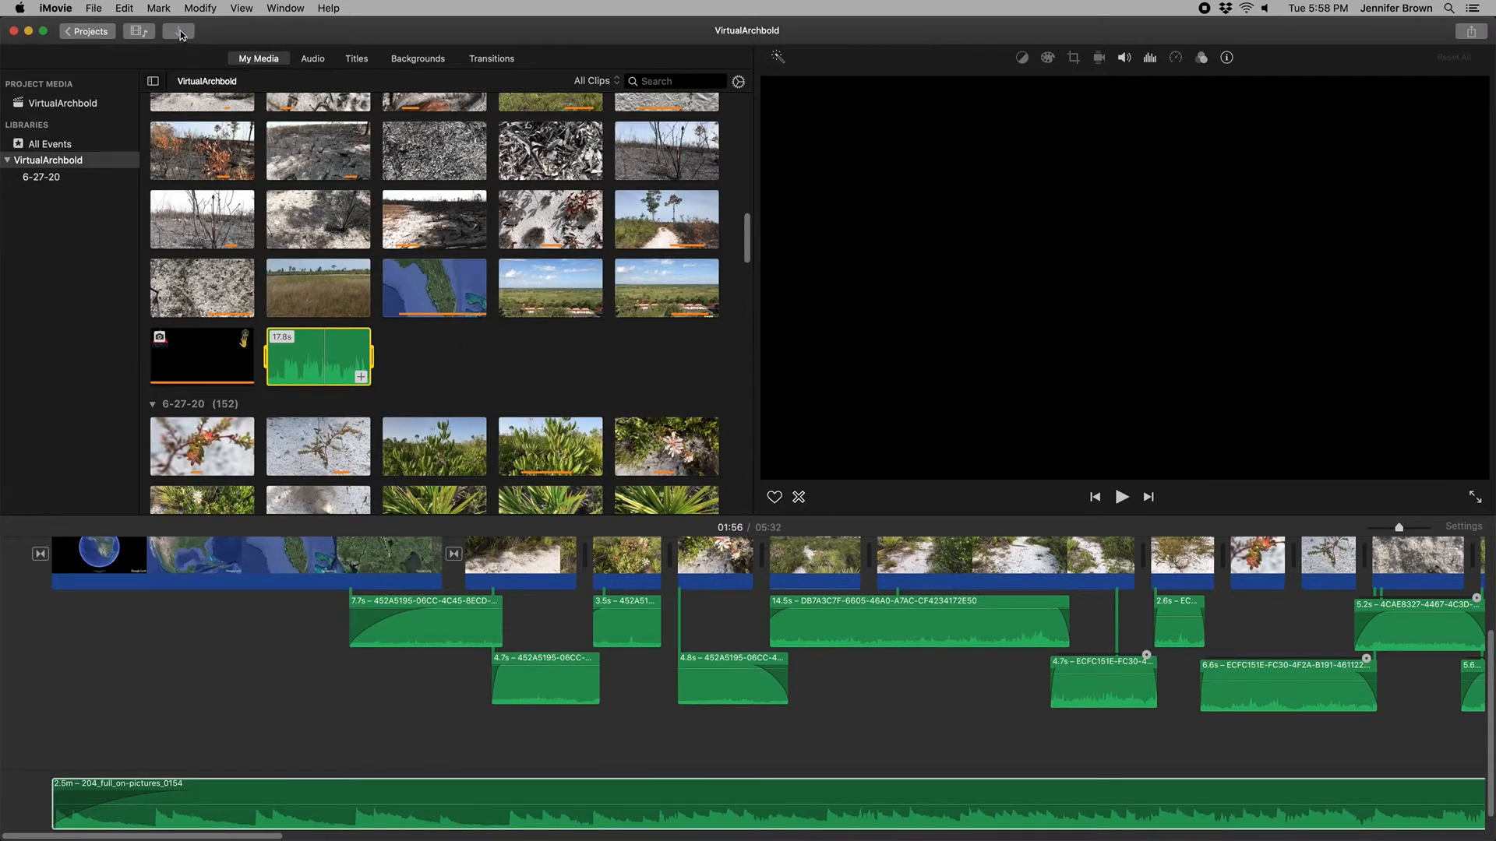
drag(325, 360, 162, 742)
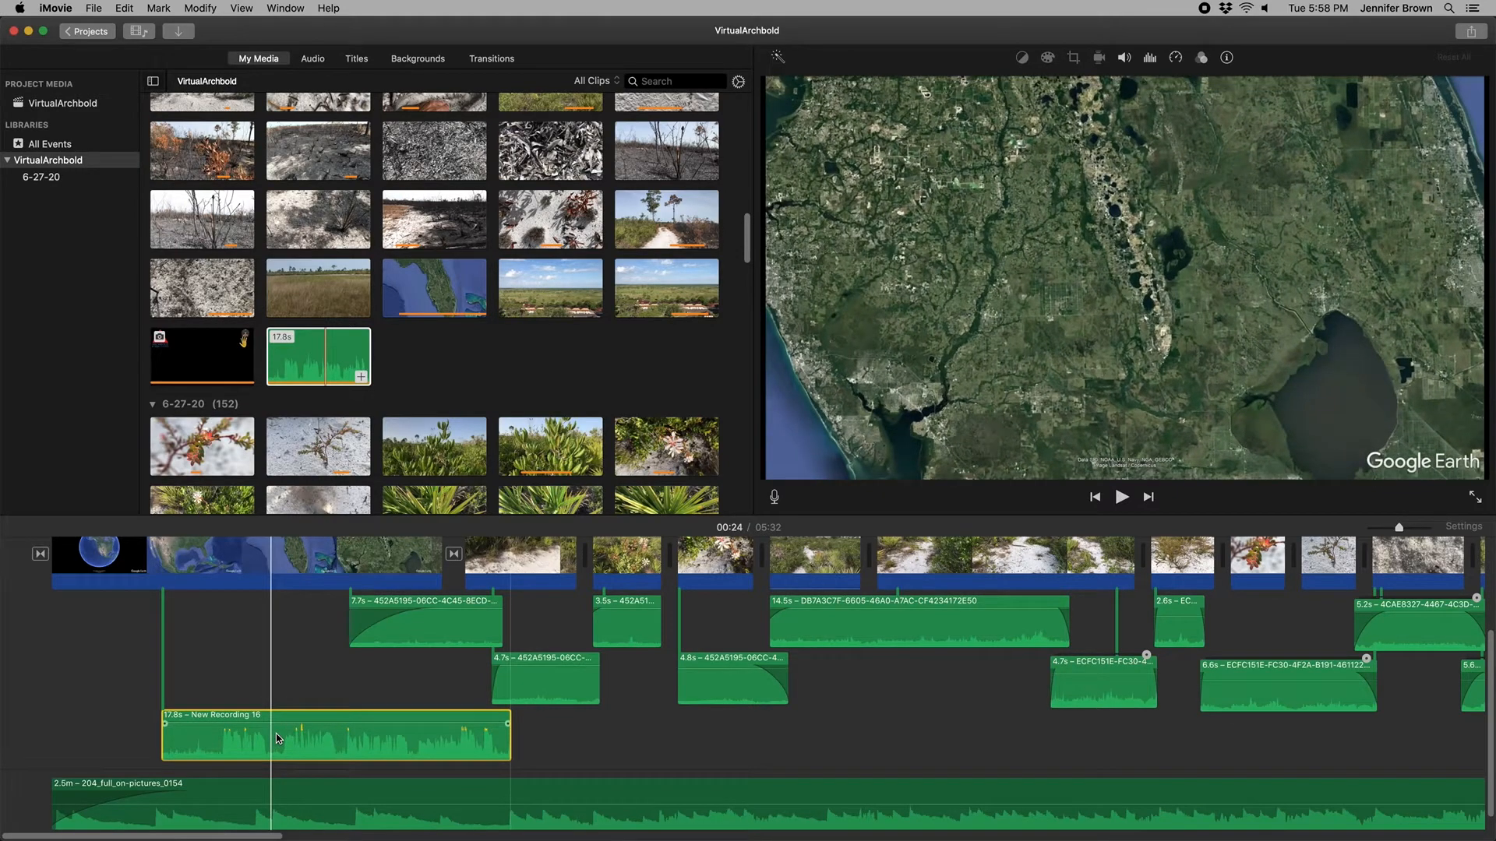
Step: Split the voice recording beneath the map clip into three pieces of 5.7 s, 3.4 s and 8.6 s
right_click(278, 737)
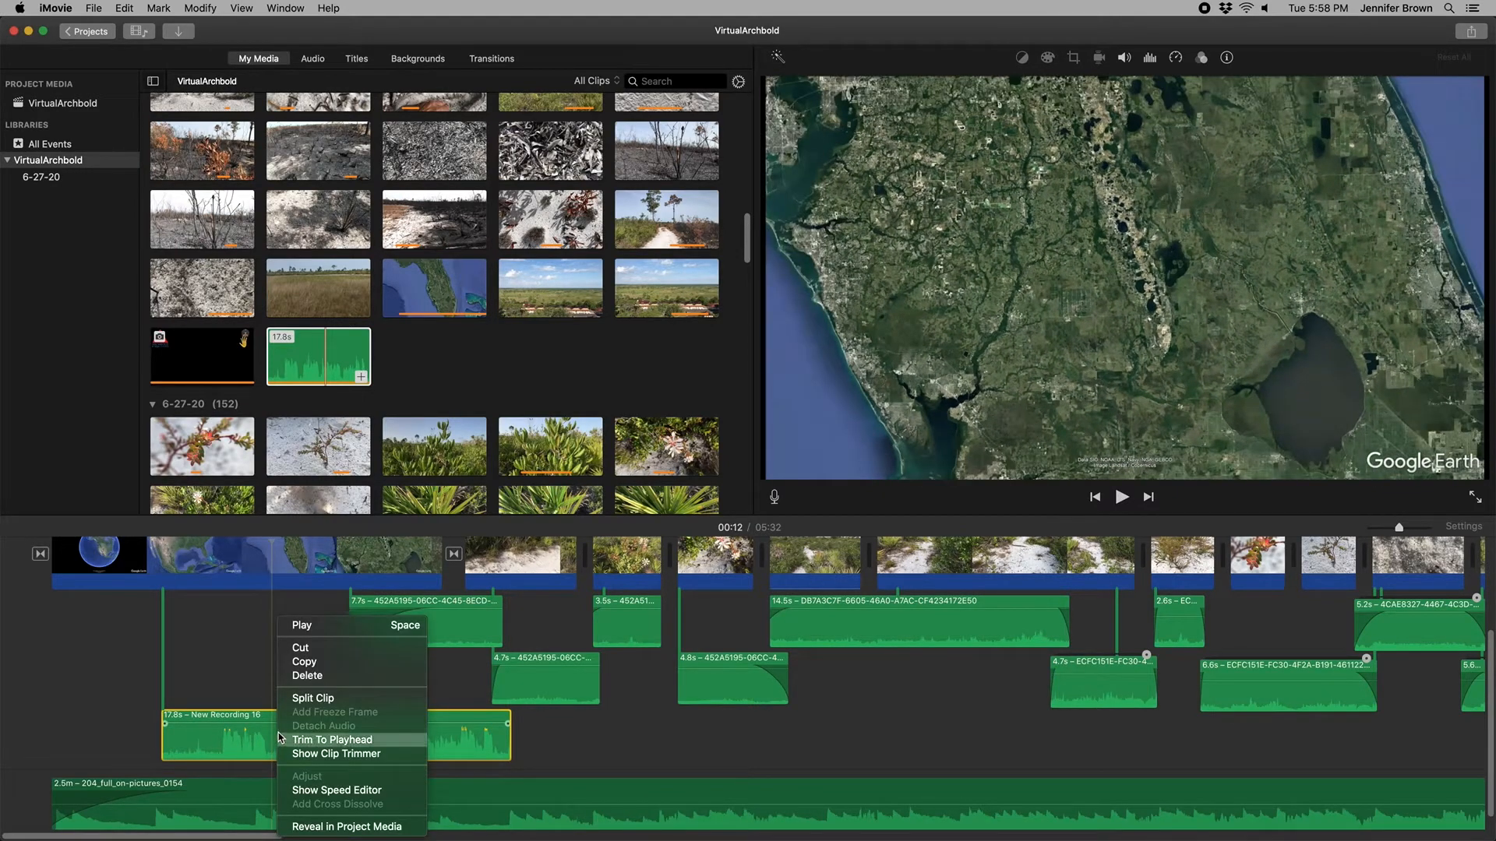
click(303, 699)
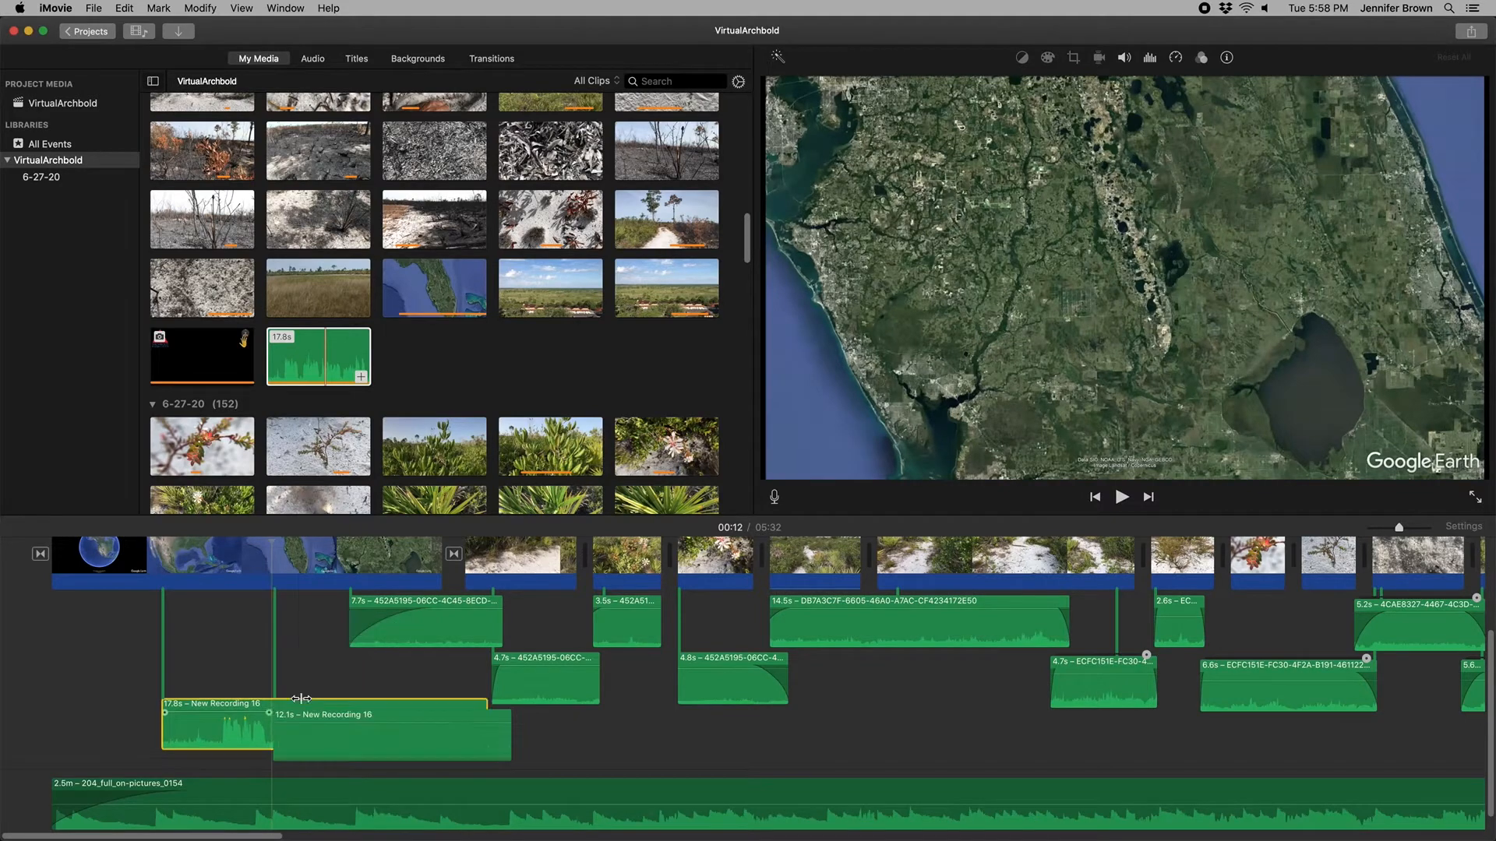
click(339, 740)
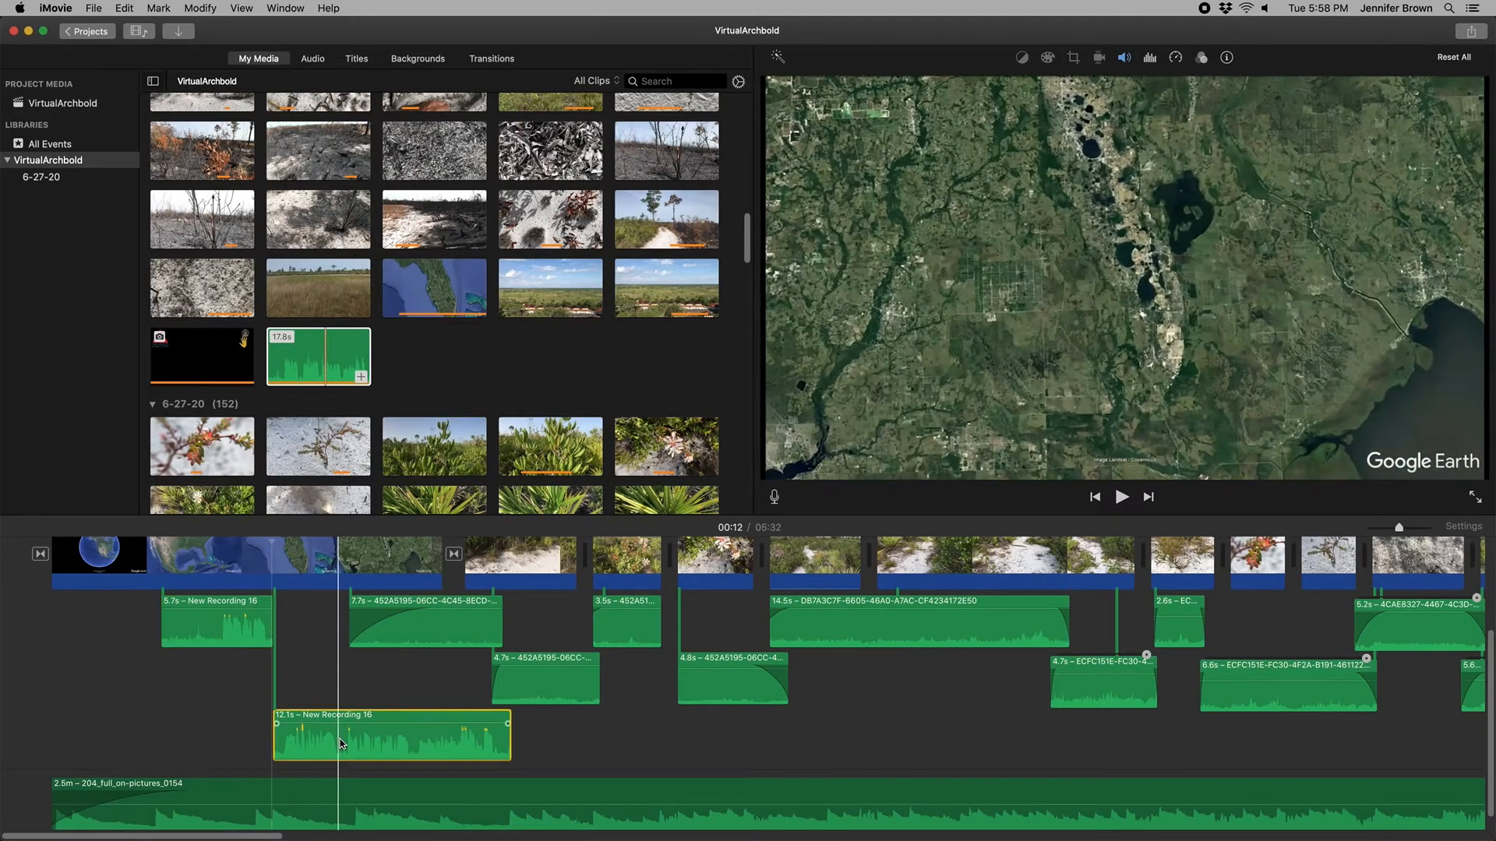
right_click(339, 739)
click(366, 699)
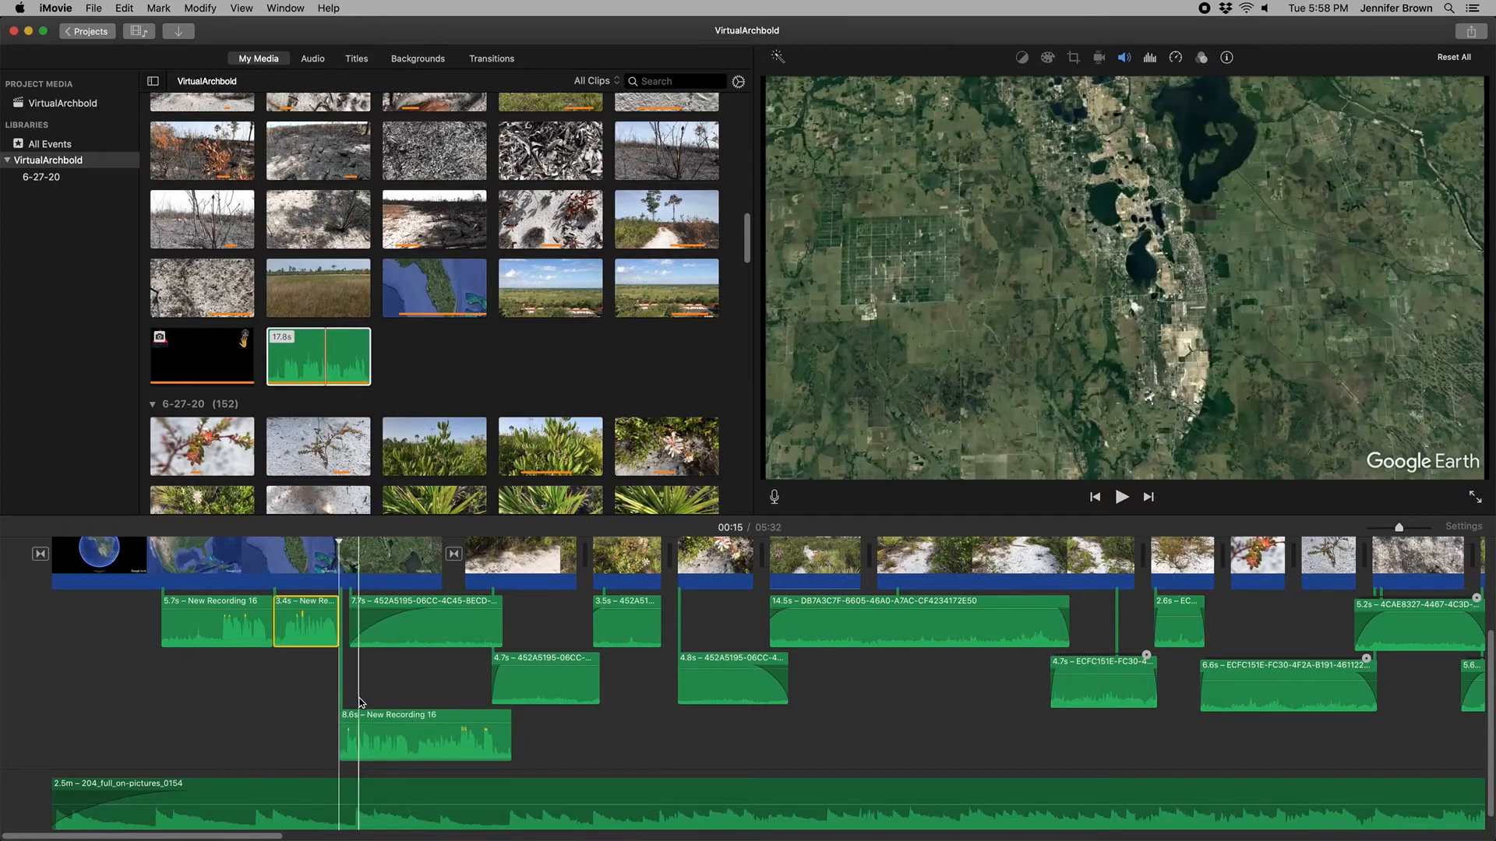
Step: Reposition the split voice recording pieces along the timeline beneath the opening clips
drag(394, 741, 578, 748)
drag(460, 744, 207, 697)
drag(132, 627, 269, 670)
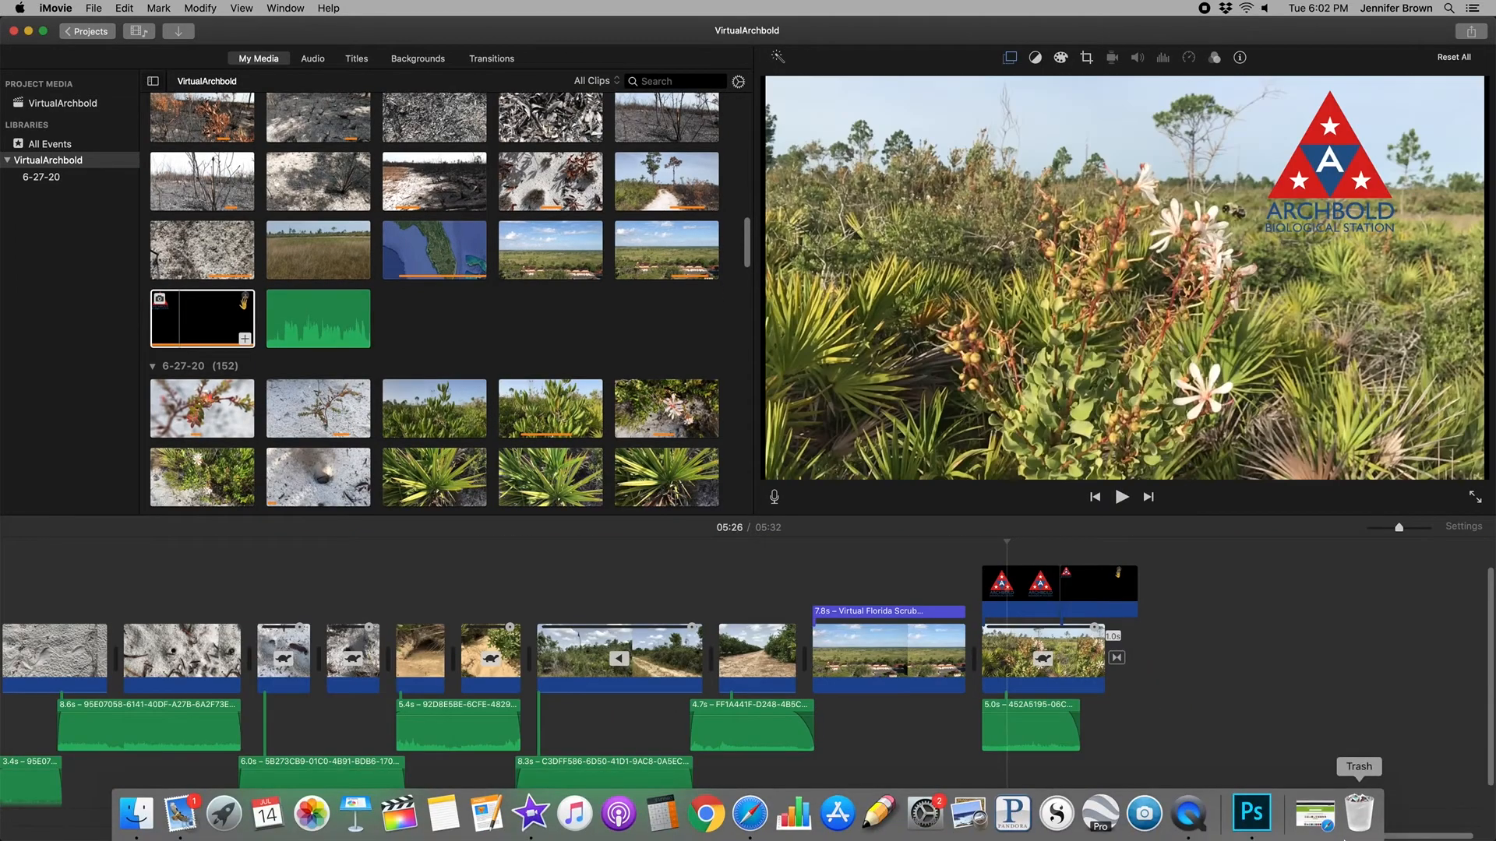
Step: Switch to Safari and browse the AudioJungle and PremiumBeat sites for royalty-free music
click(1315, 814)
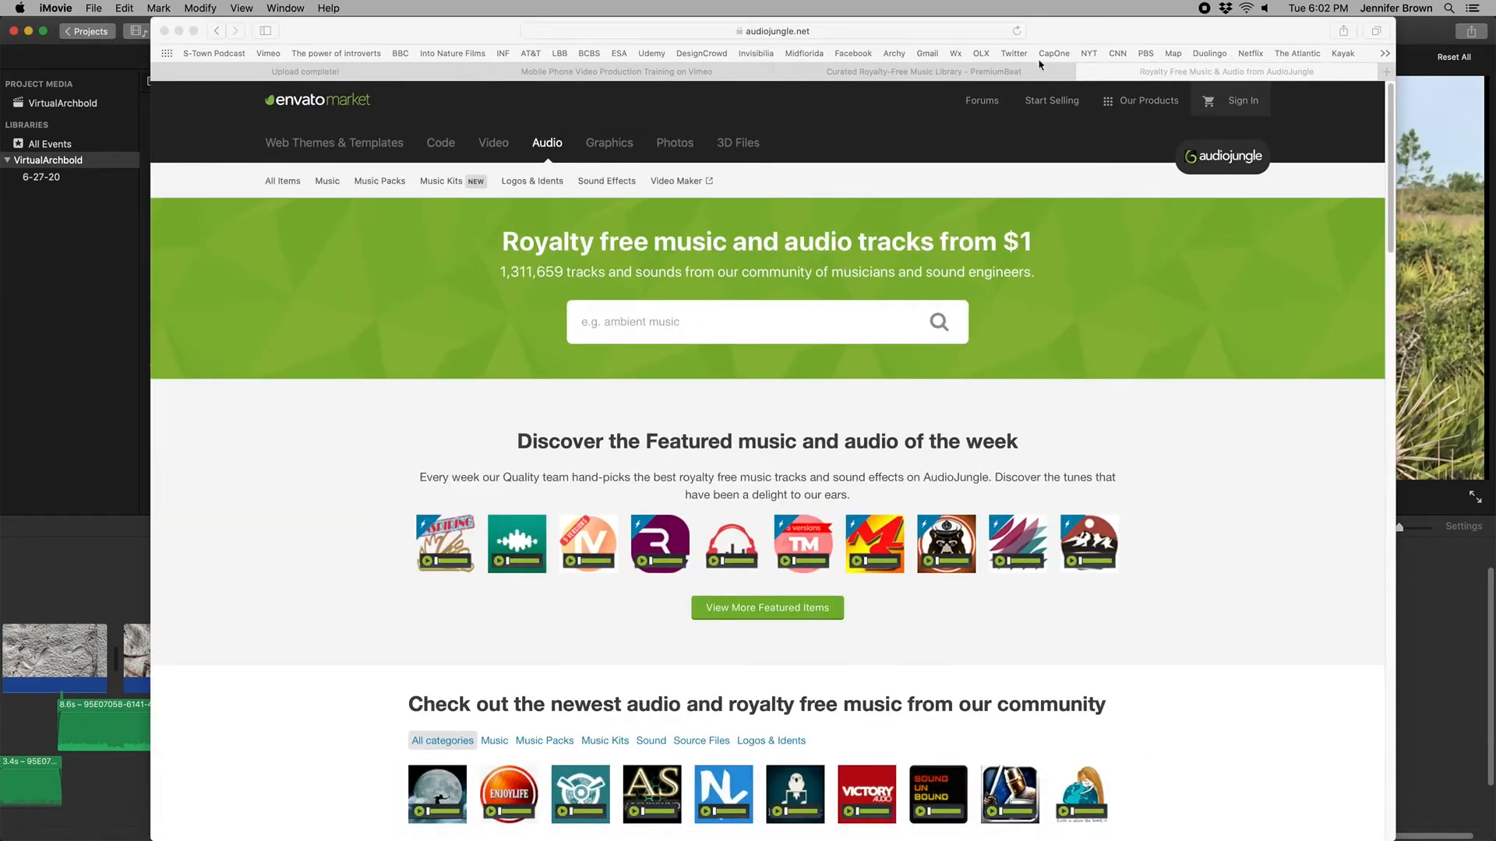
click(1102, 32)
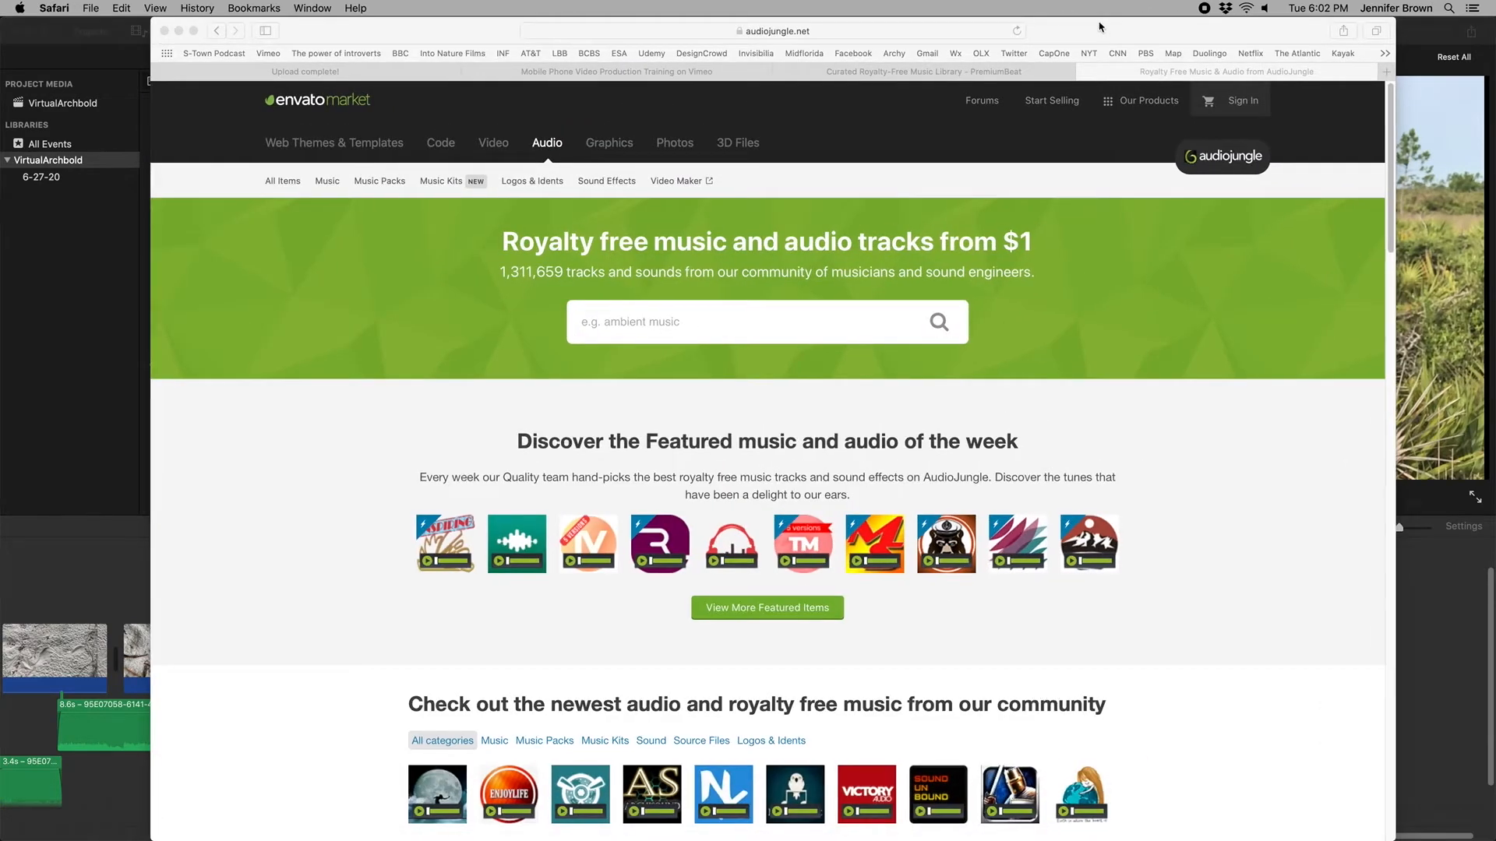
drag(1102, 35, 1111, 28)
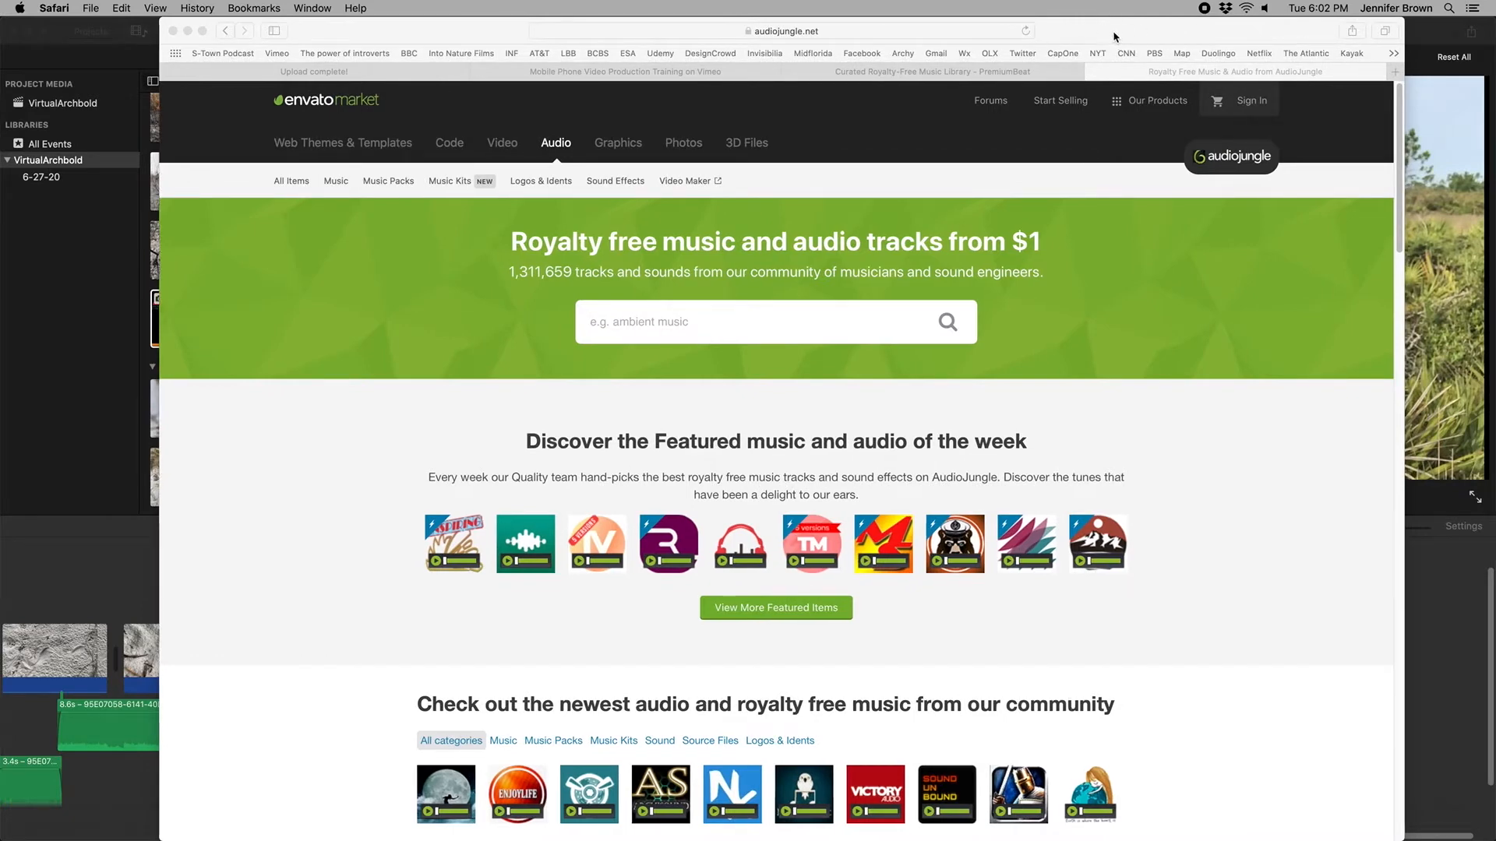
drag(1117, 38, 1090, 38)
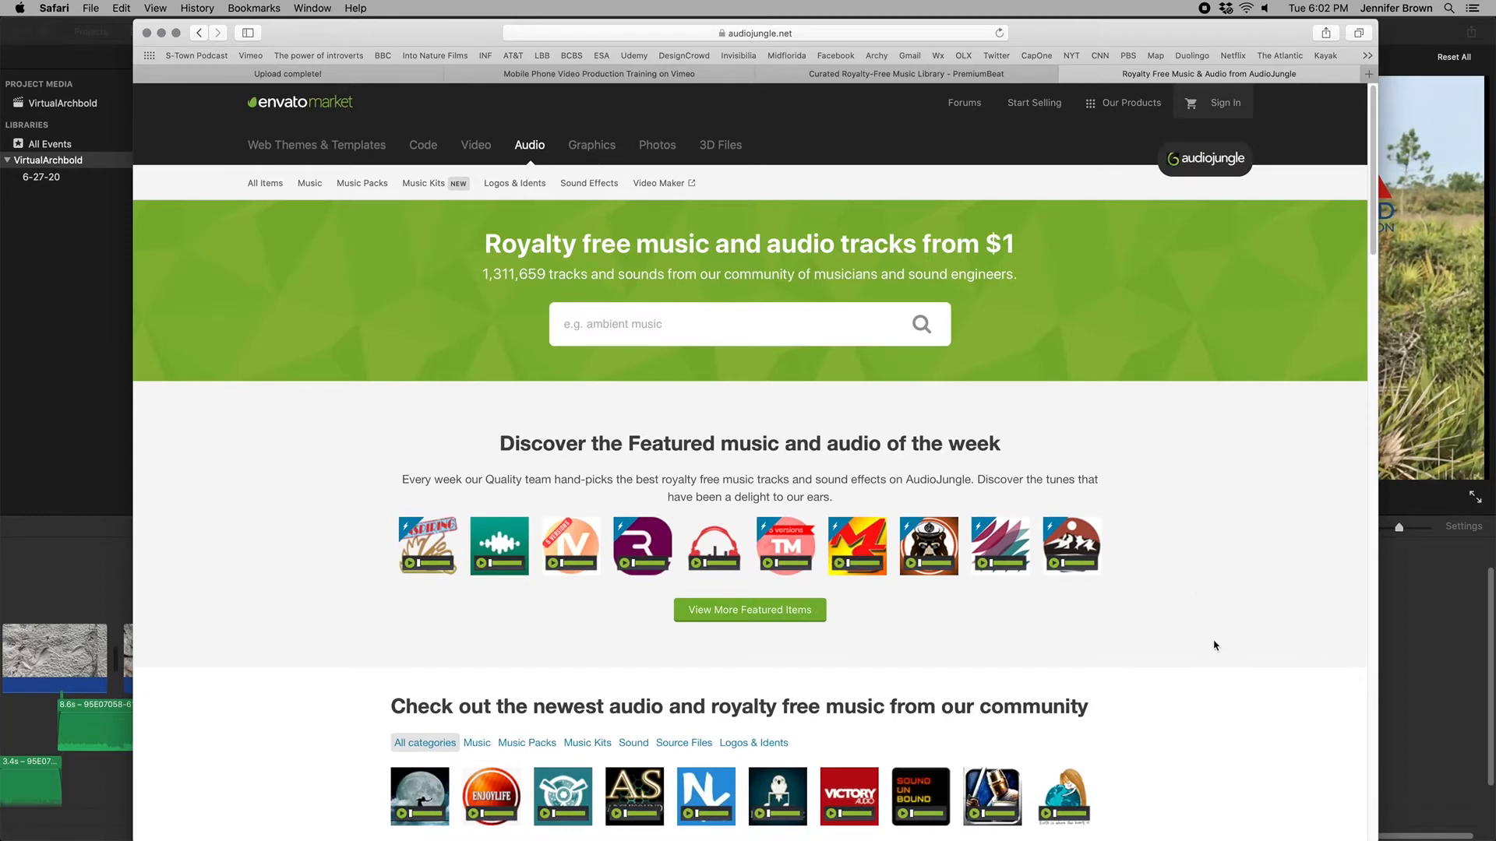
scroll(1214, 645, down, 5)
scroll(1197, 565, up, 3)
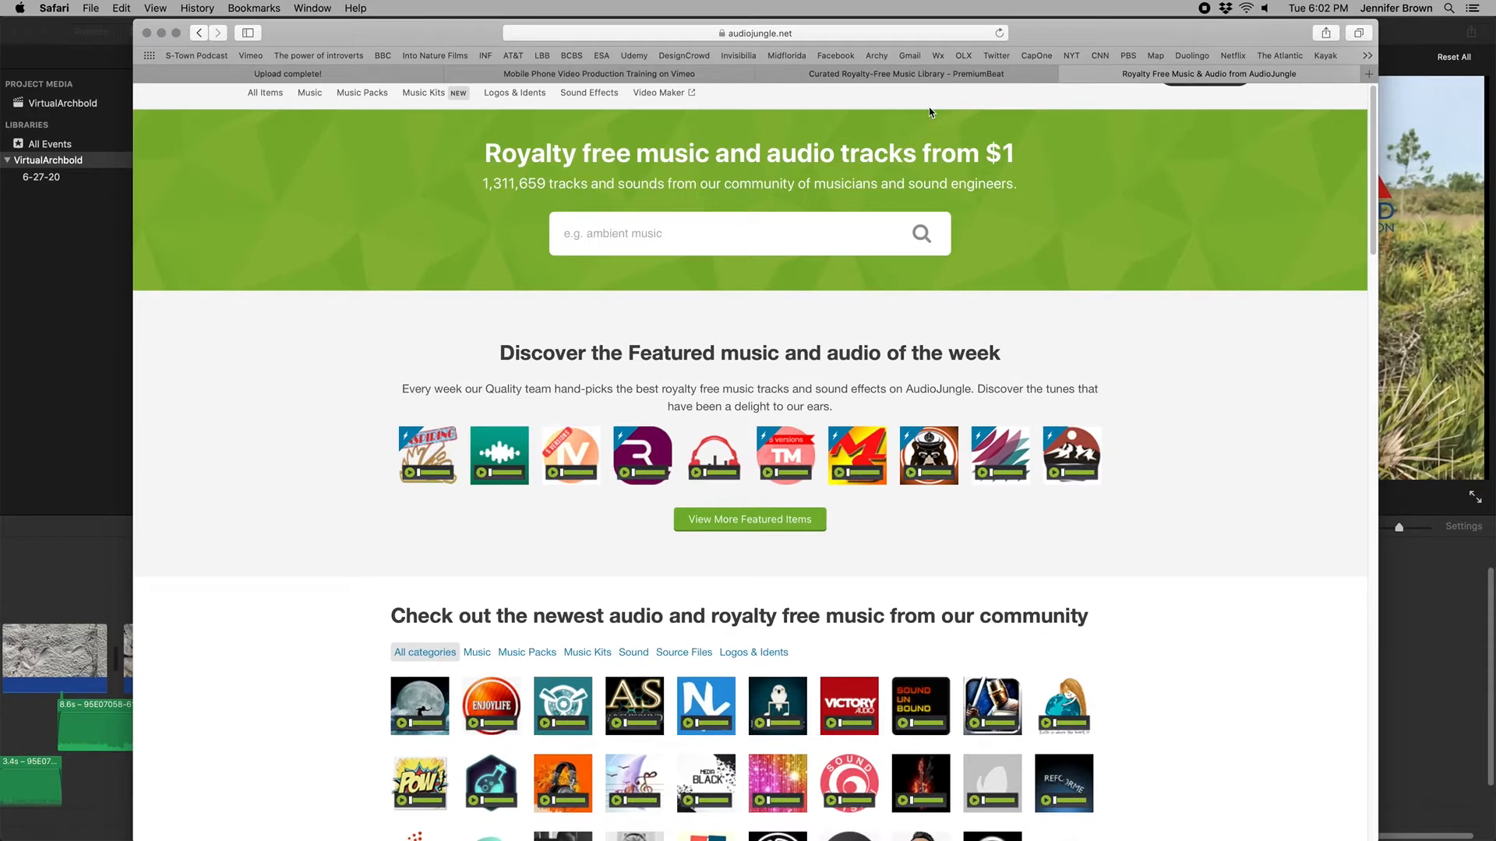
click(913, 77)
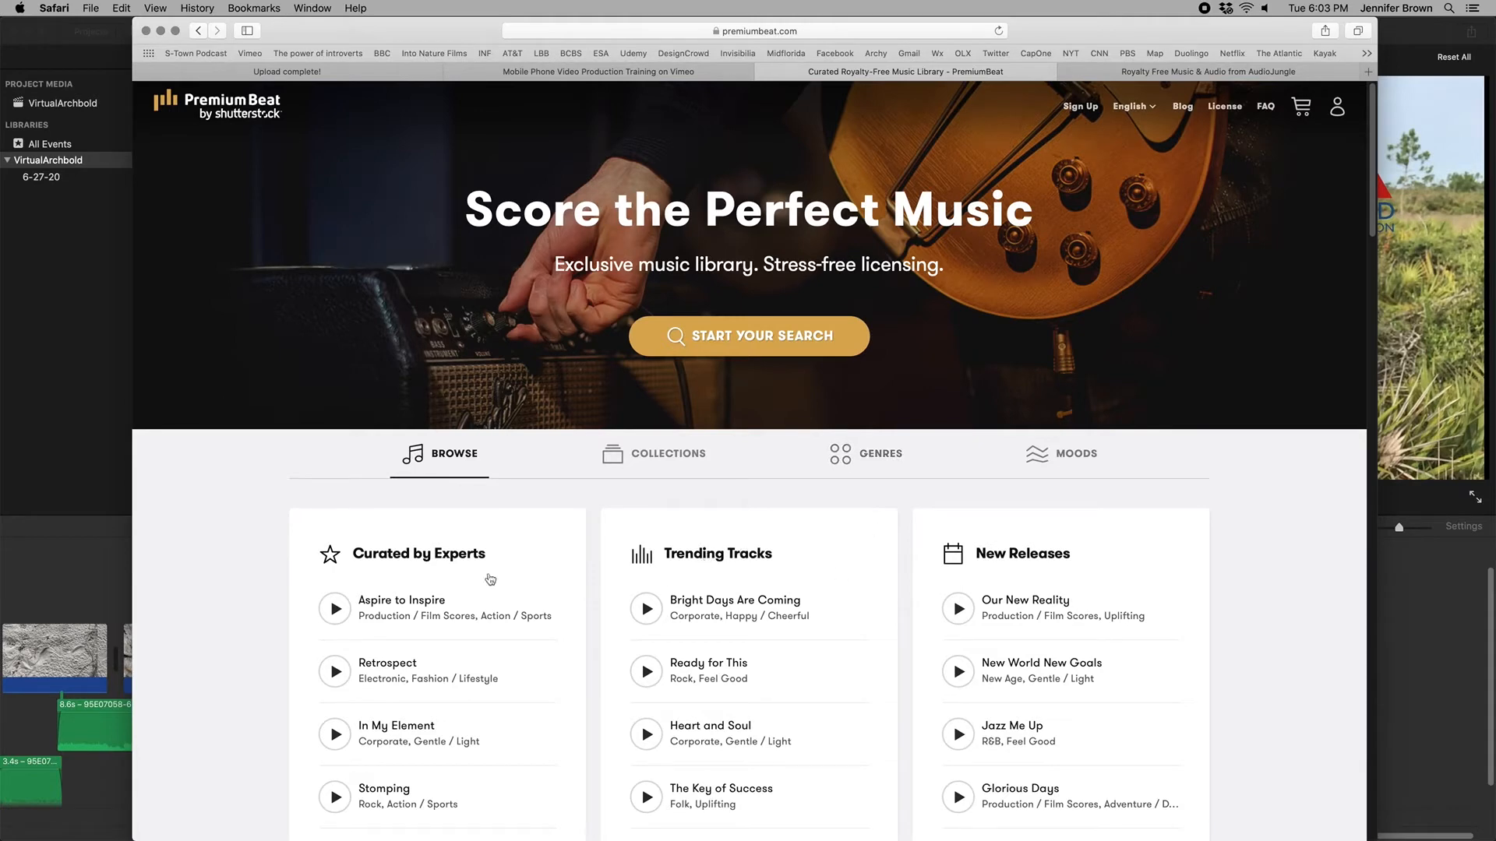
scroll(646, 514, down, 3)
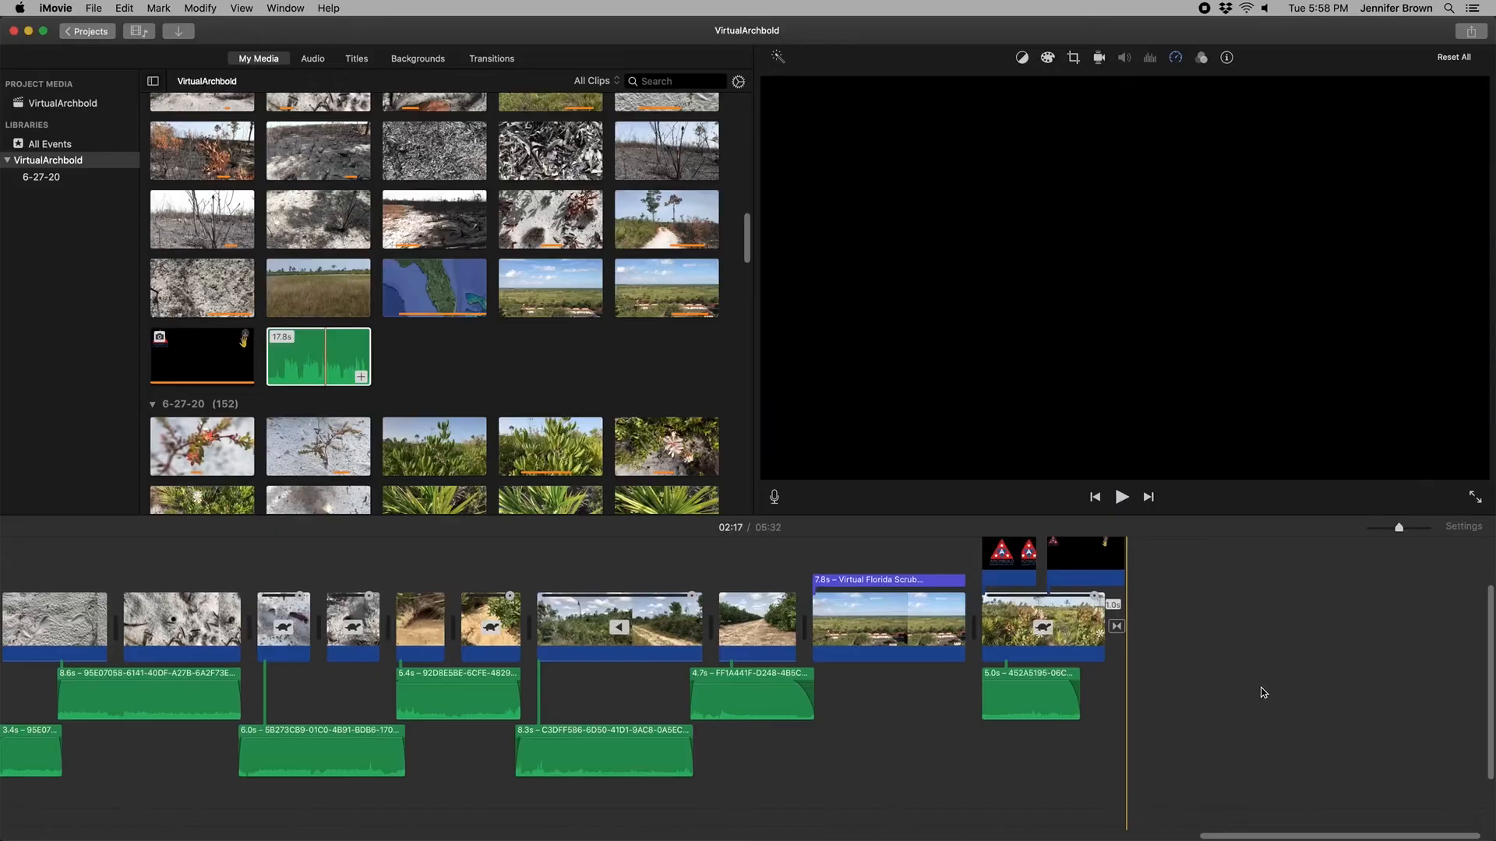
Step: Back in iMovie, delete the Archbold logo overlay above the start of the closing flower clip
scroll(1262, 691, up, 2)
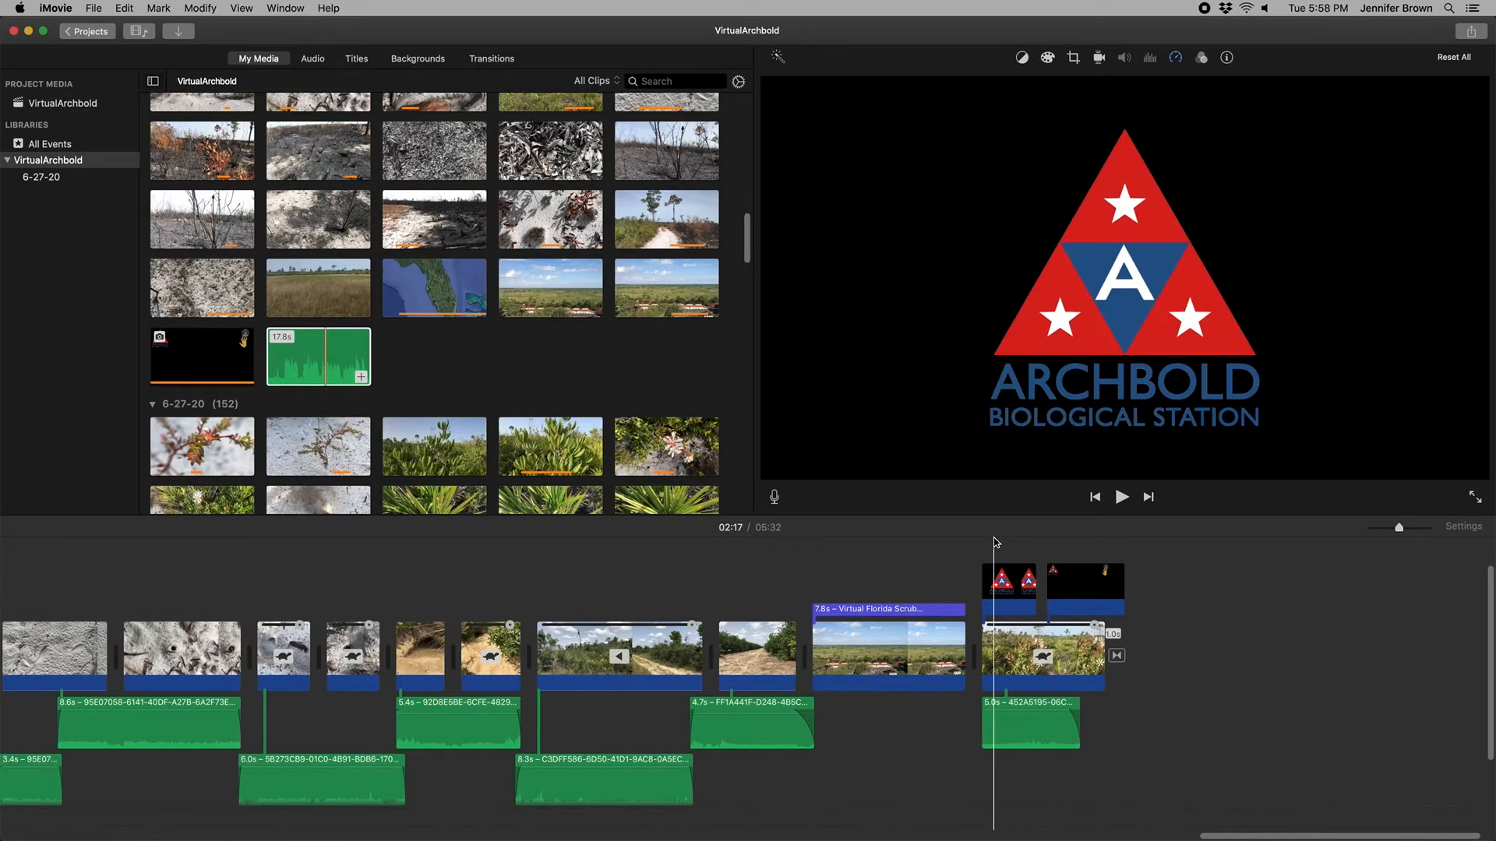
click(996, 541)
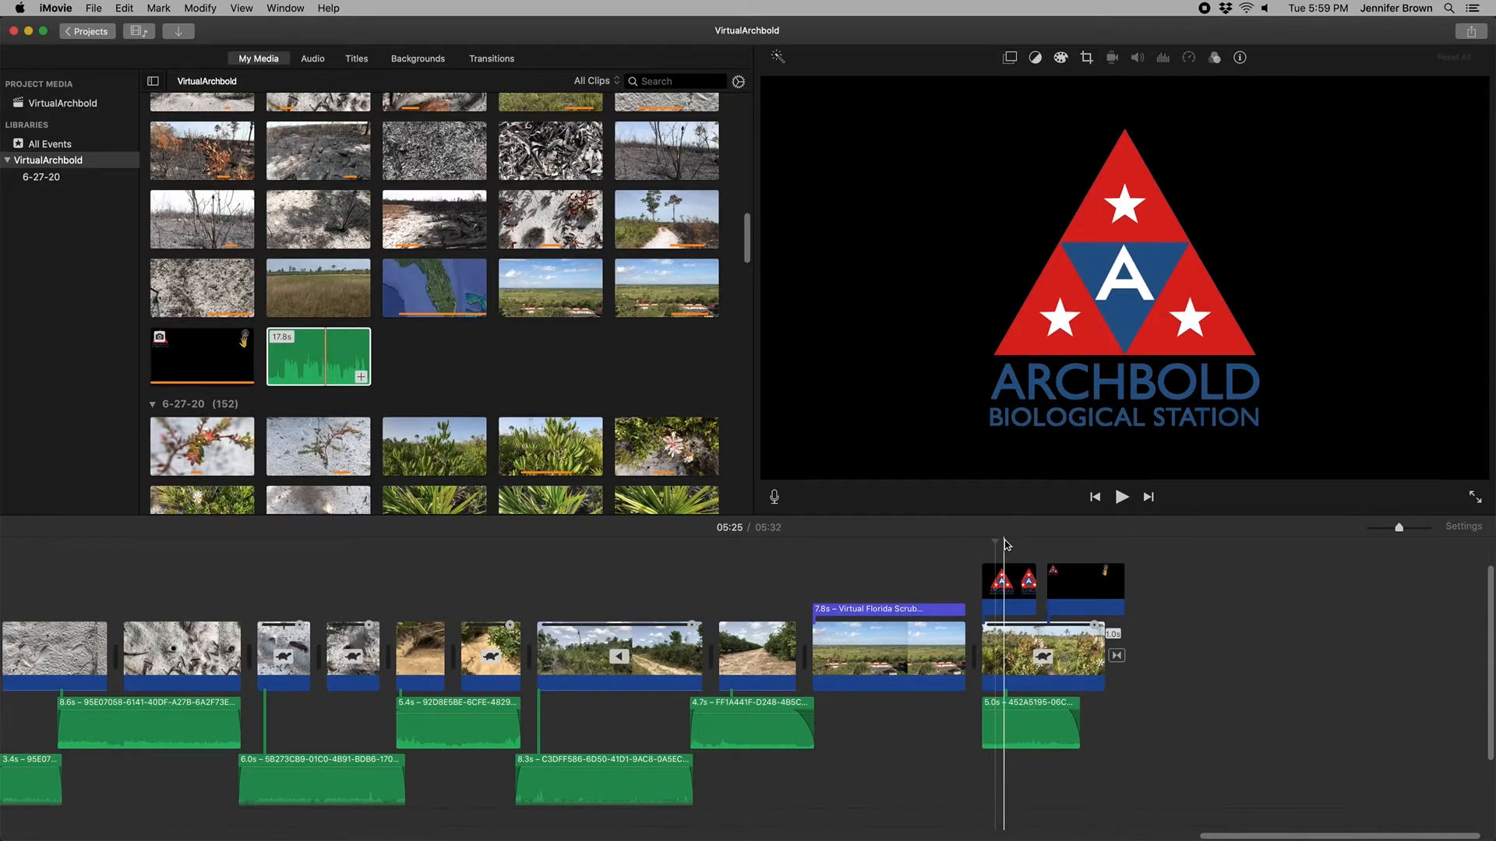
click(1005, 541)
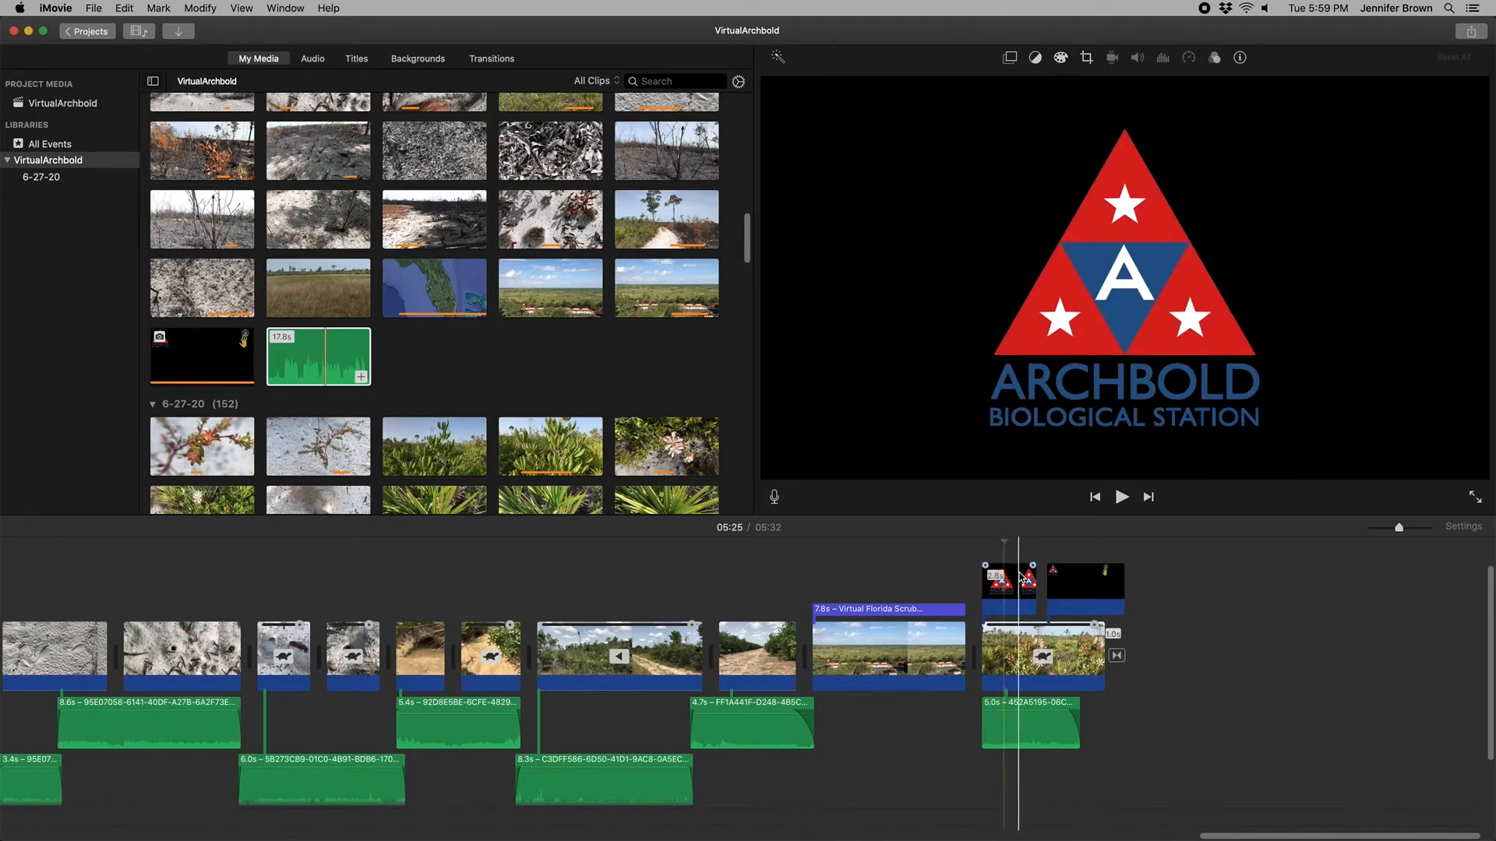
click(1046, 639)
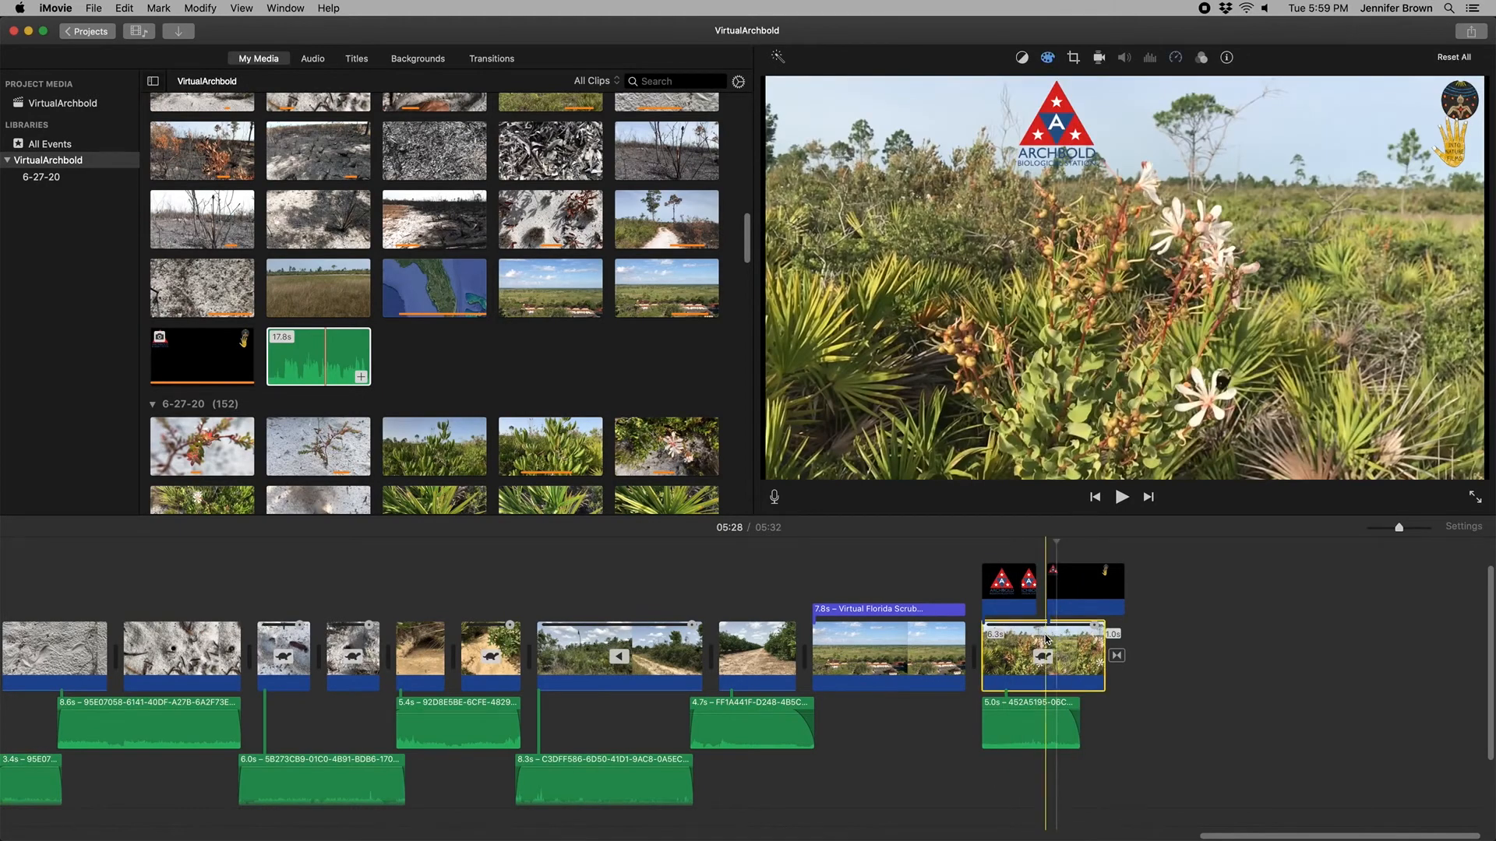
click(927, 649)
click(1005, 539)
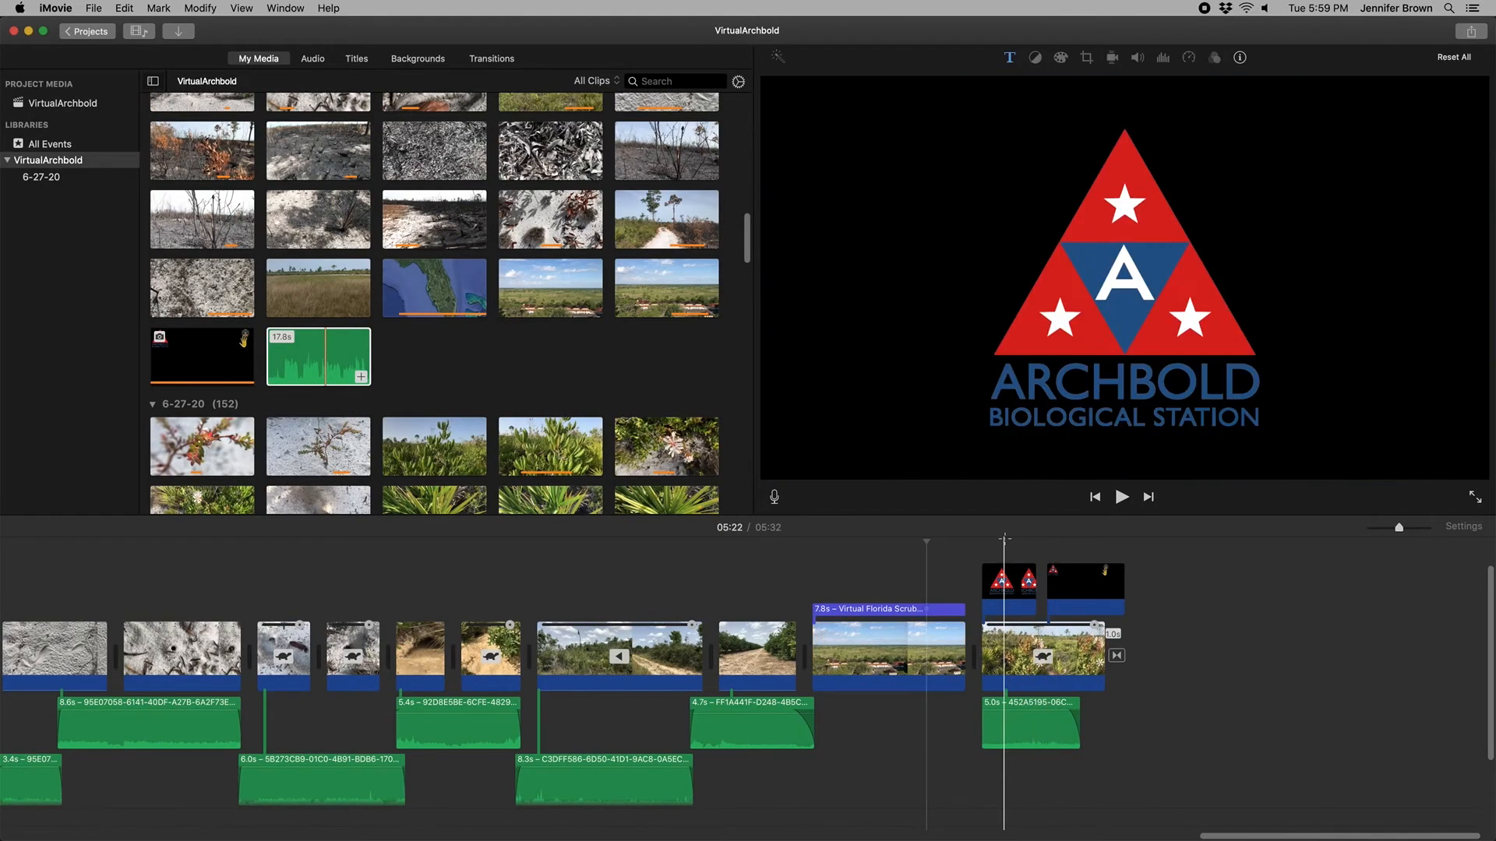
click(1014, 582)
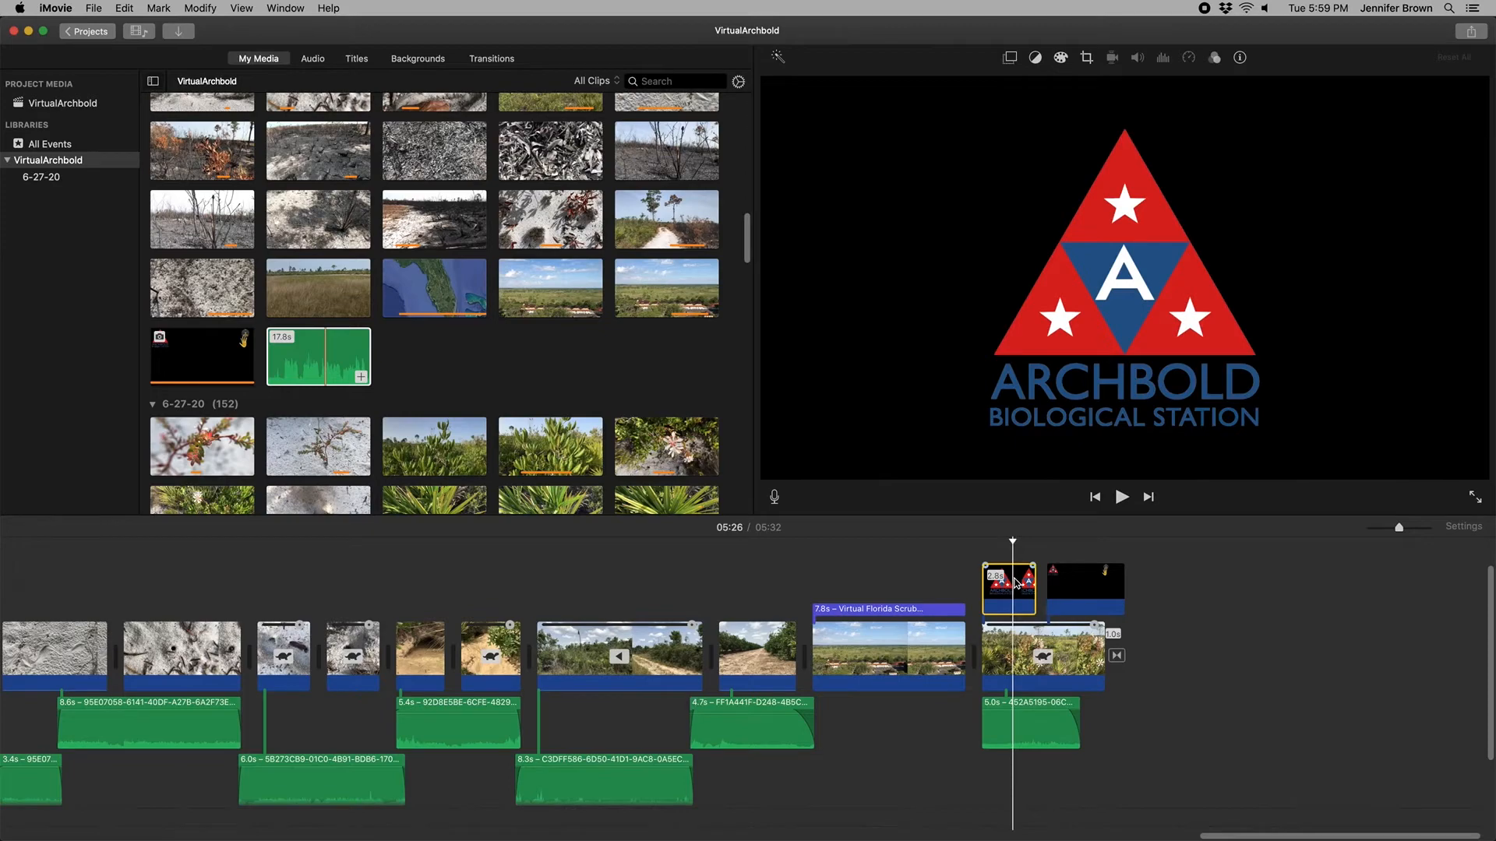
key(Delete)
Step: Add the Archbold logo image from the project media as an overlay at the start of the closing flower clip
scroll(476, 328, up, 5)
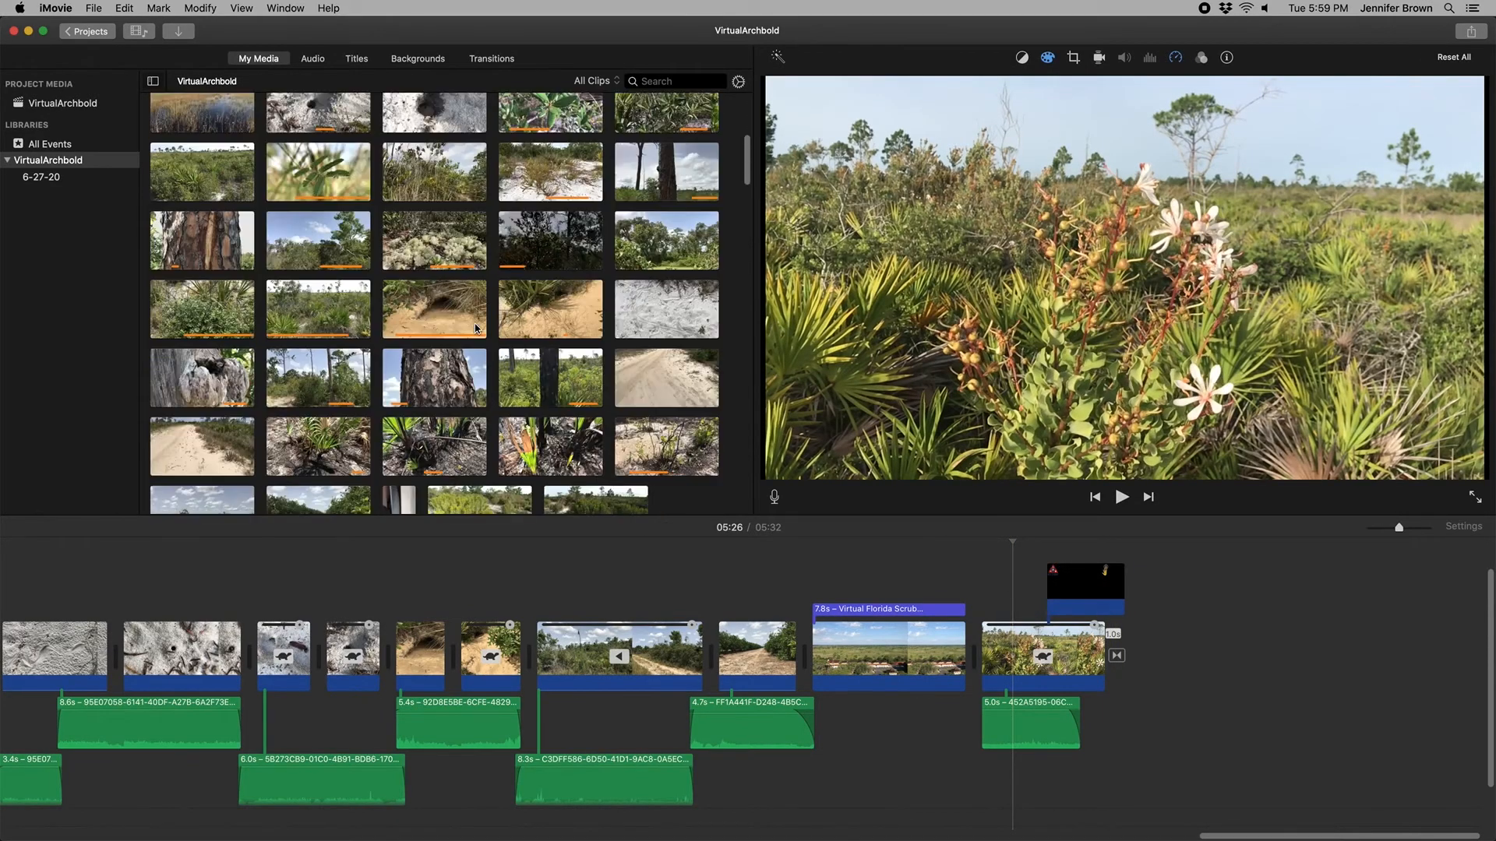
scroll(475, 328, up, 5)
click(182, 155)
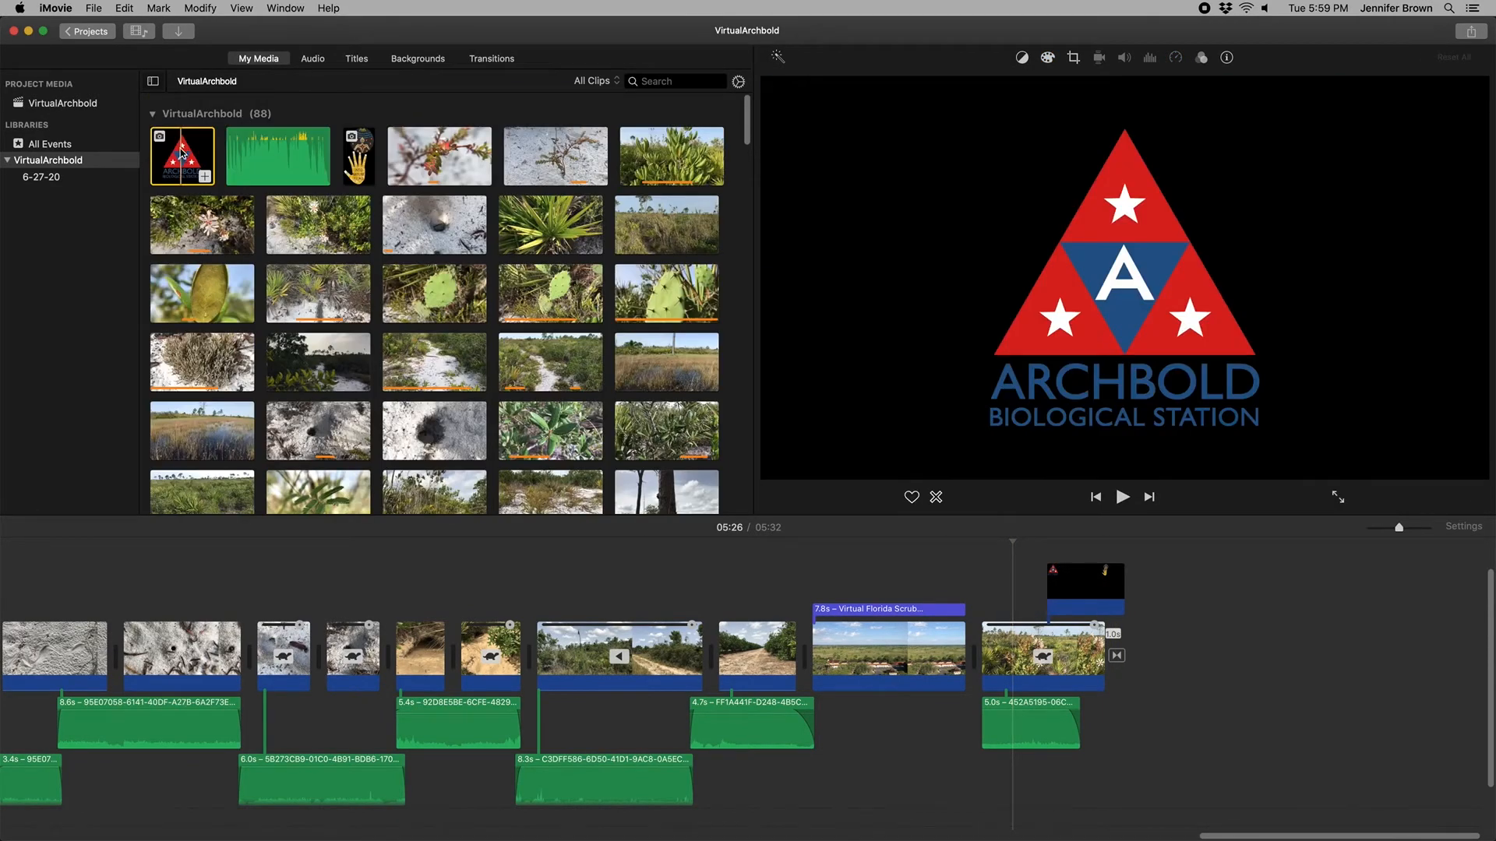
drag(181, 155, 990, 572)
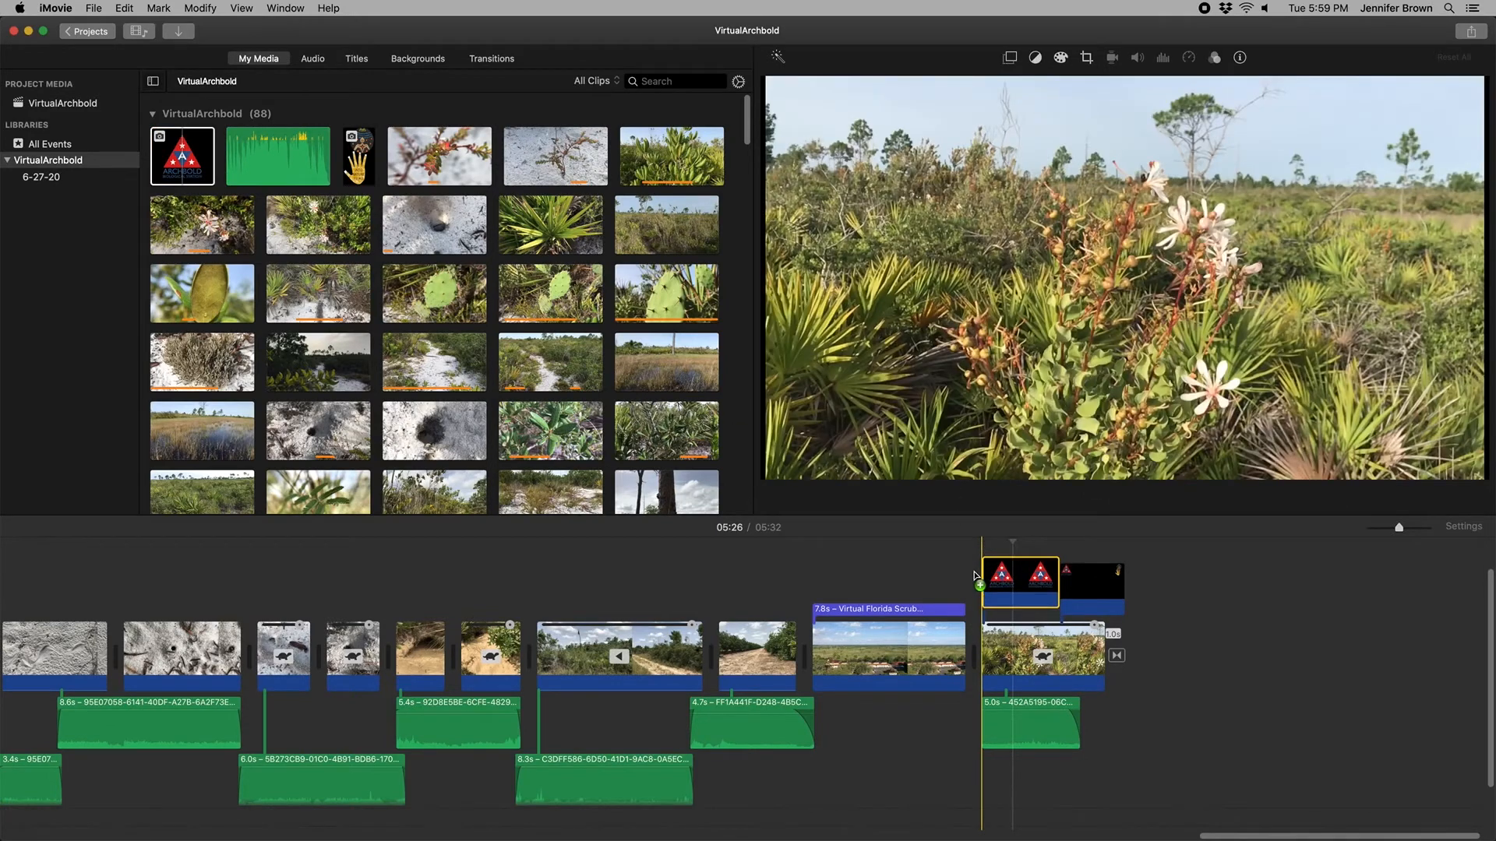
Step: Set the Archbold logo overlay on the closing clip to Picture in Picture
click(1005, 536)
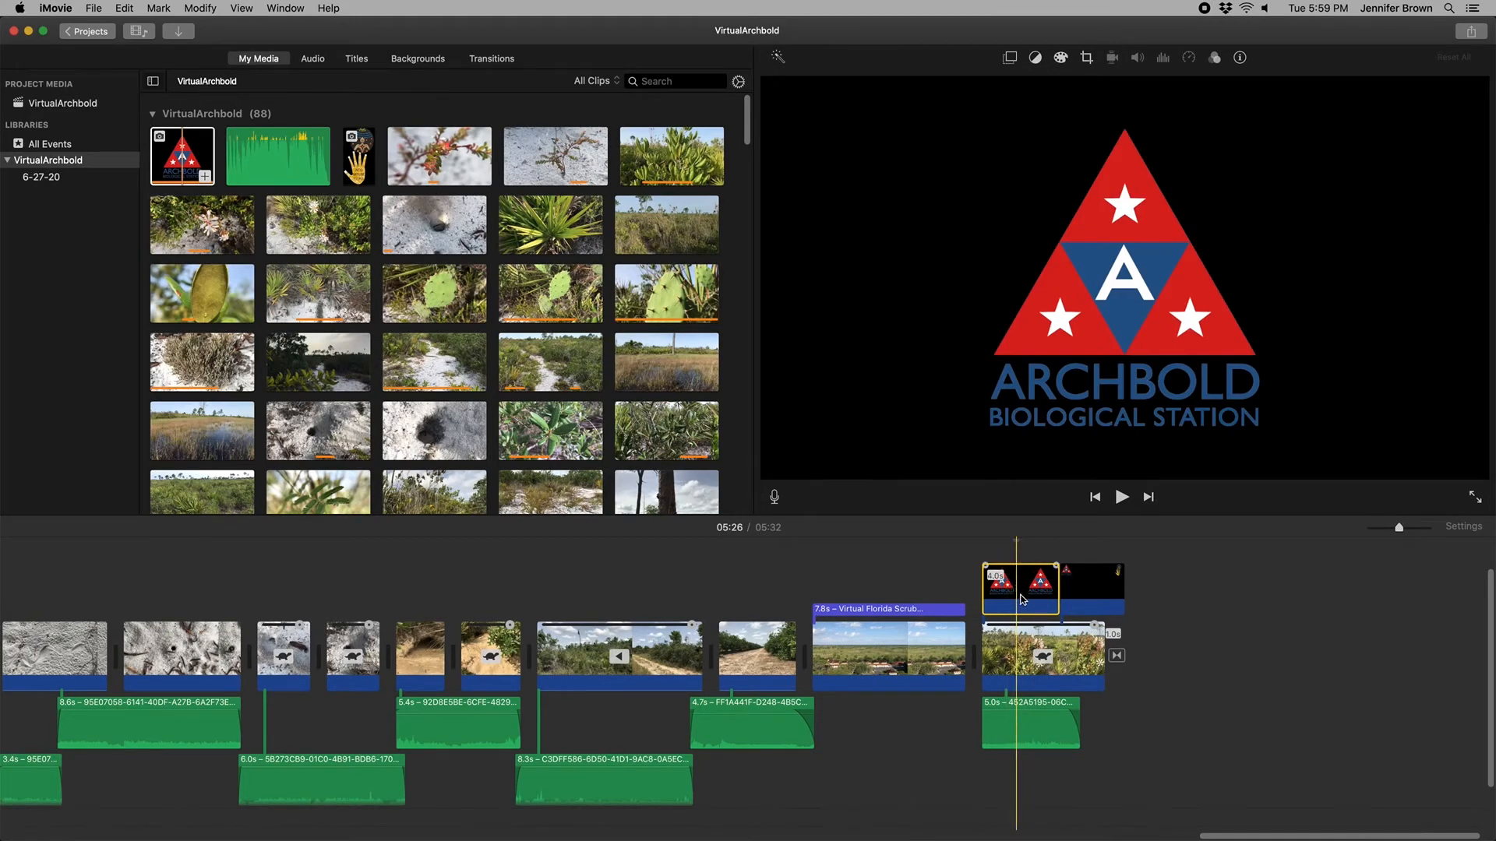
click(1009, 58)
click(913, 86)
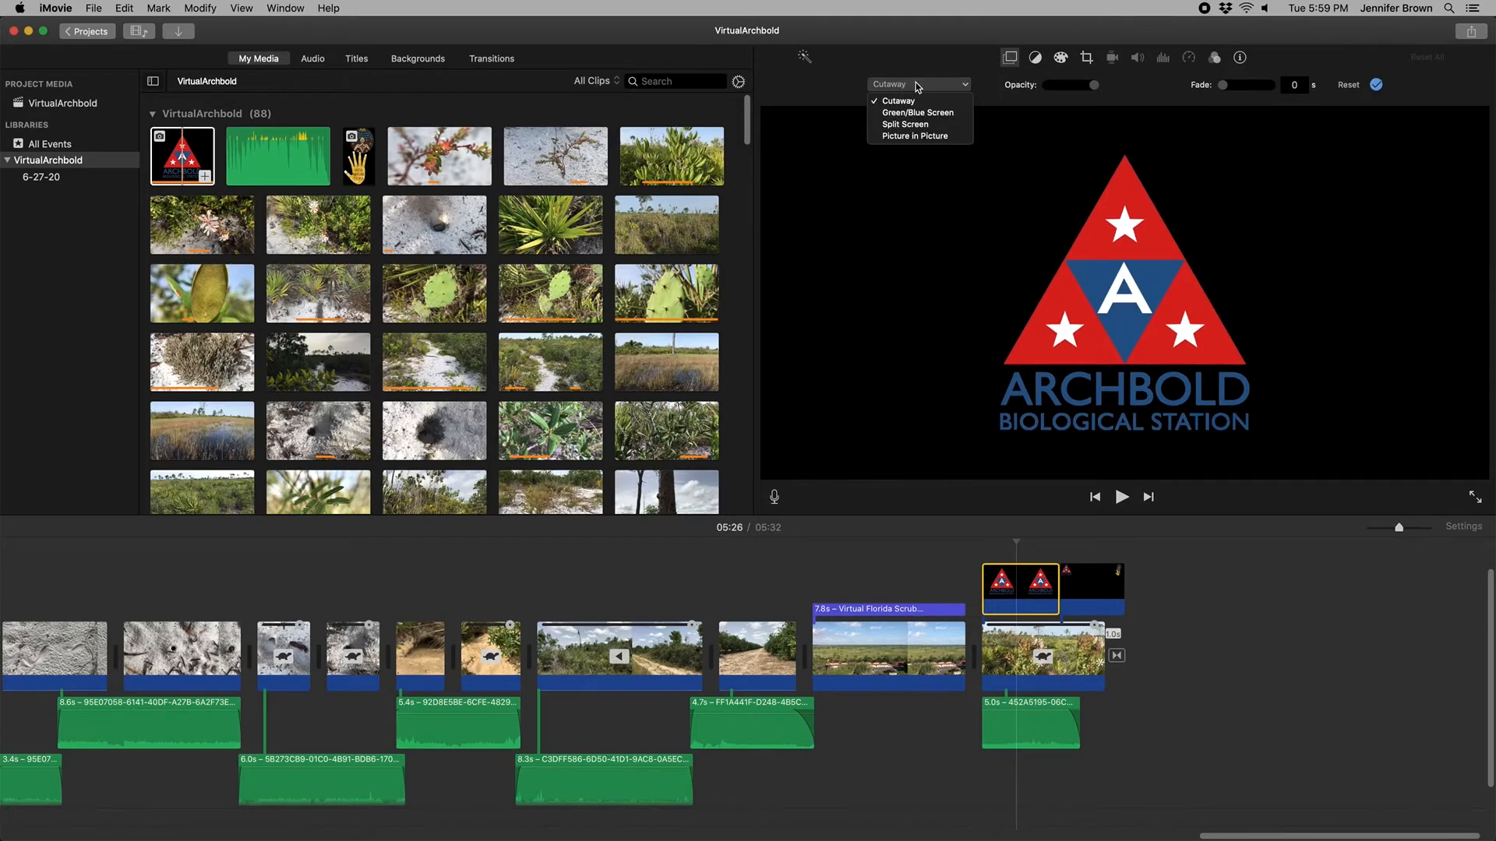
click(927, 131)
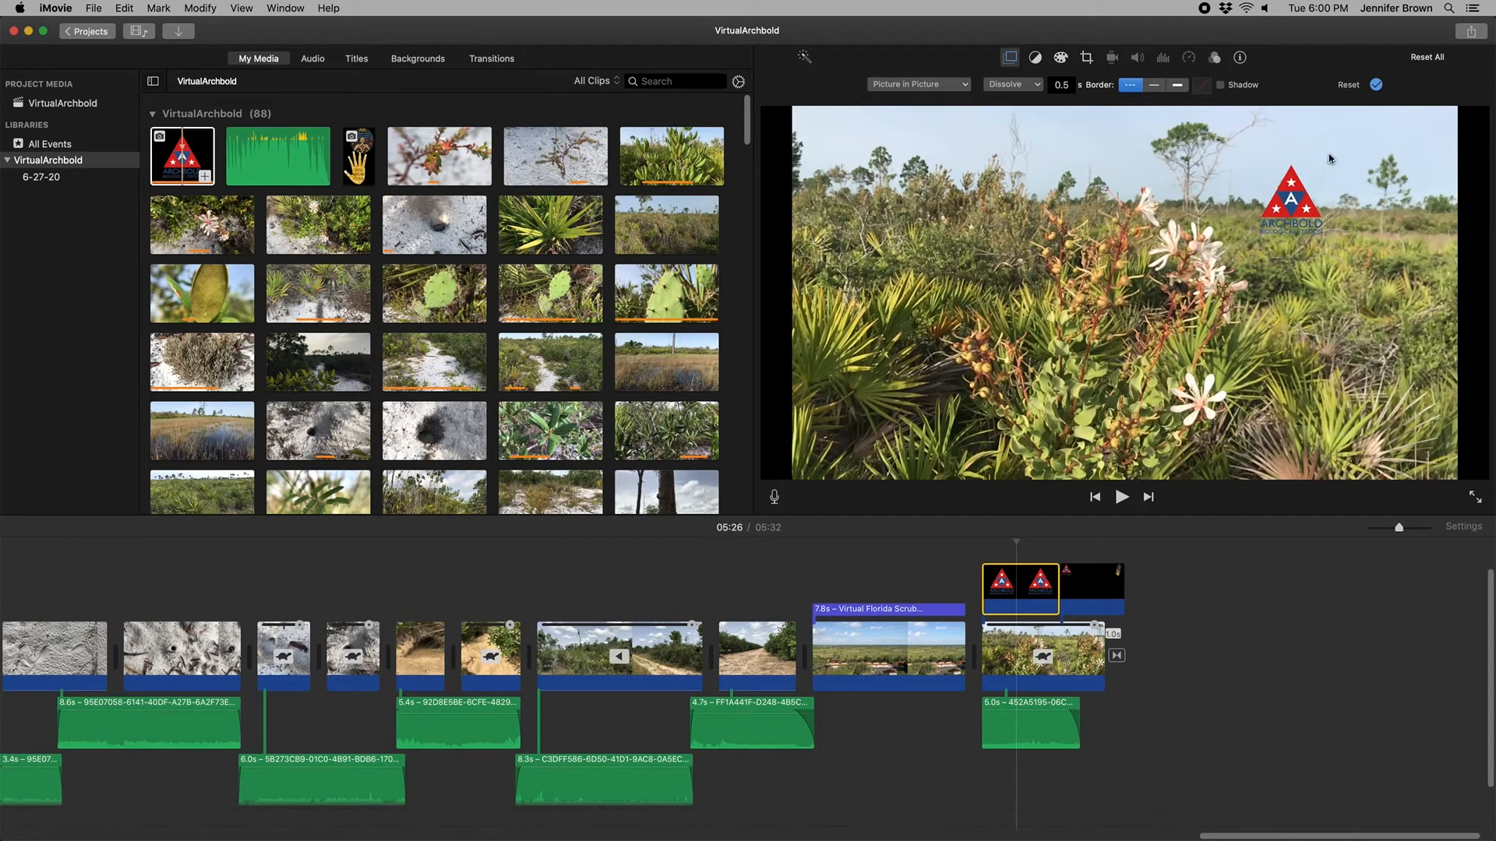
Step: Enlarge the Archbold picture-in-picture logo on the closing clip and place it in the frame's upper-right corner
click(1299, 212)
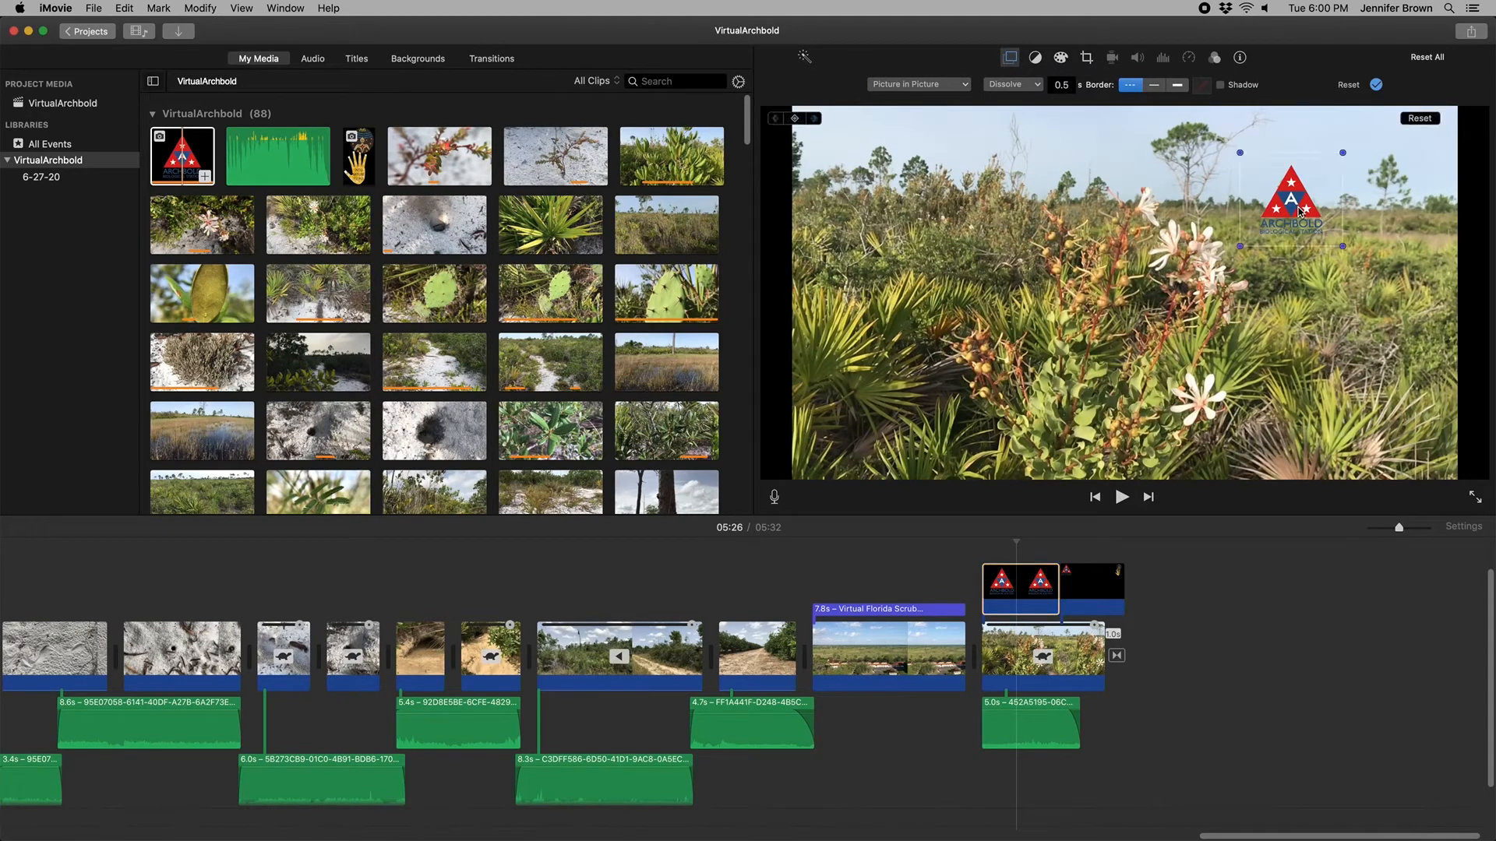
drag(1178, 270, 1148, 312)
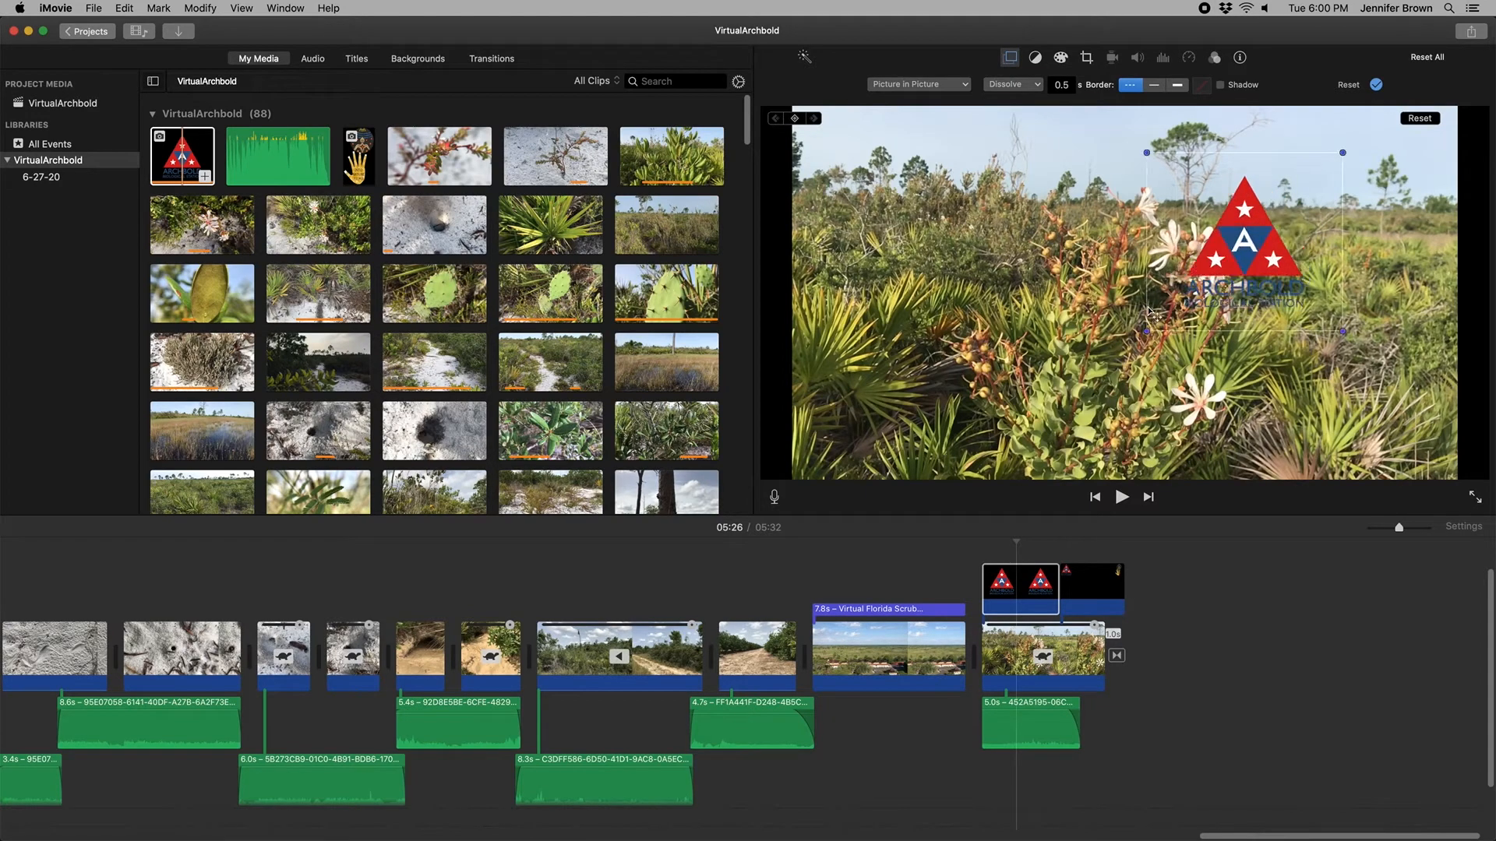
drag(1292, 196, 1323, 188)
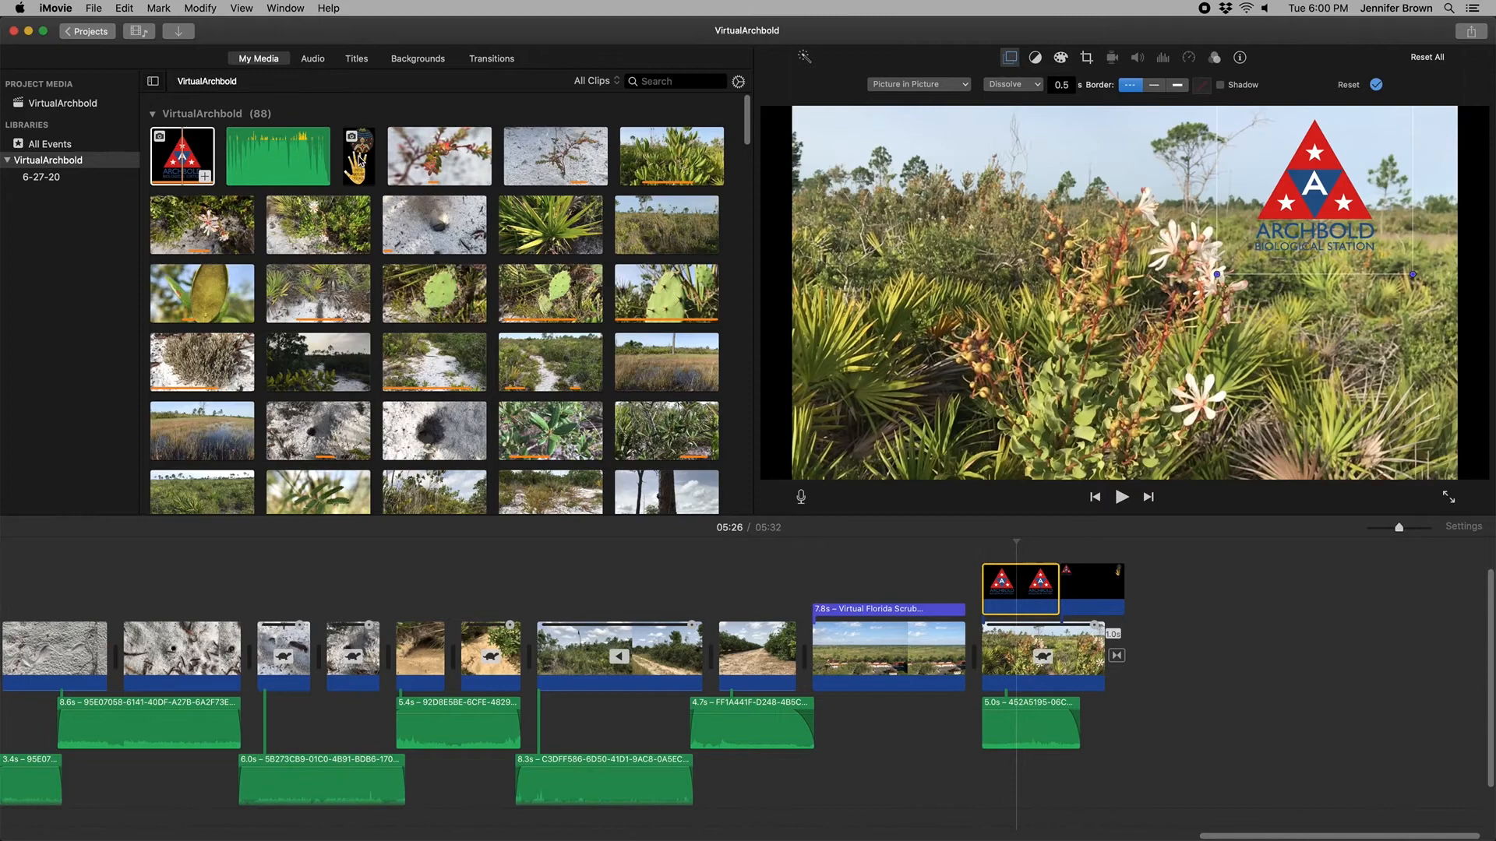
Step: Add the Into Nature Films hand logo as an overlay directly after the Archbold logo and check the frame
drag(359, 160, 1063, 592)
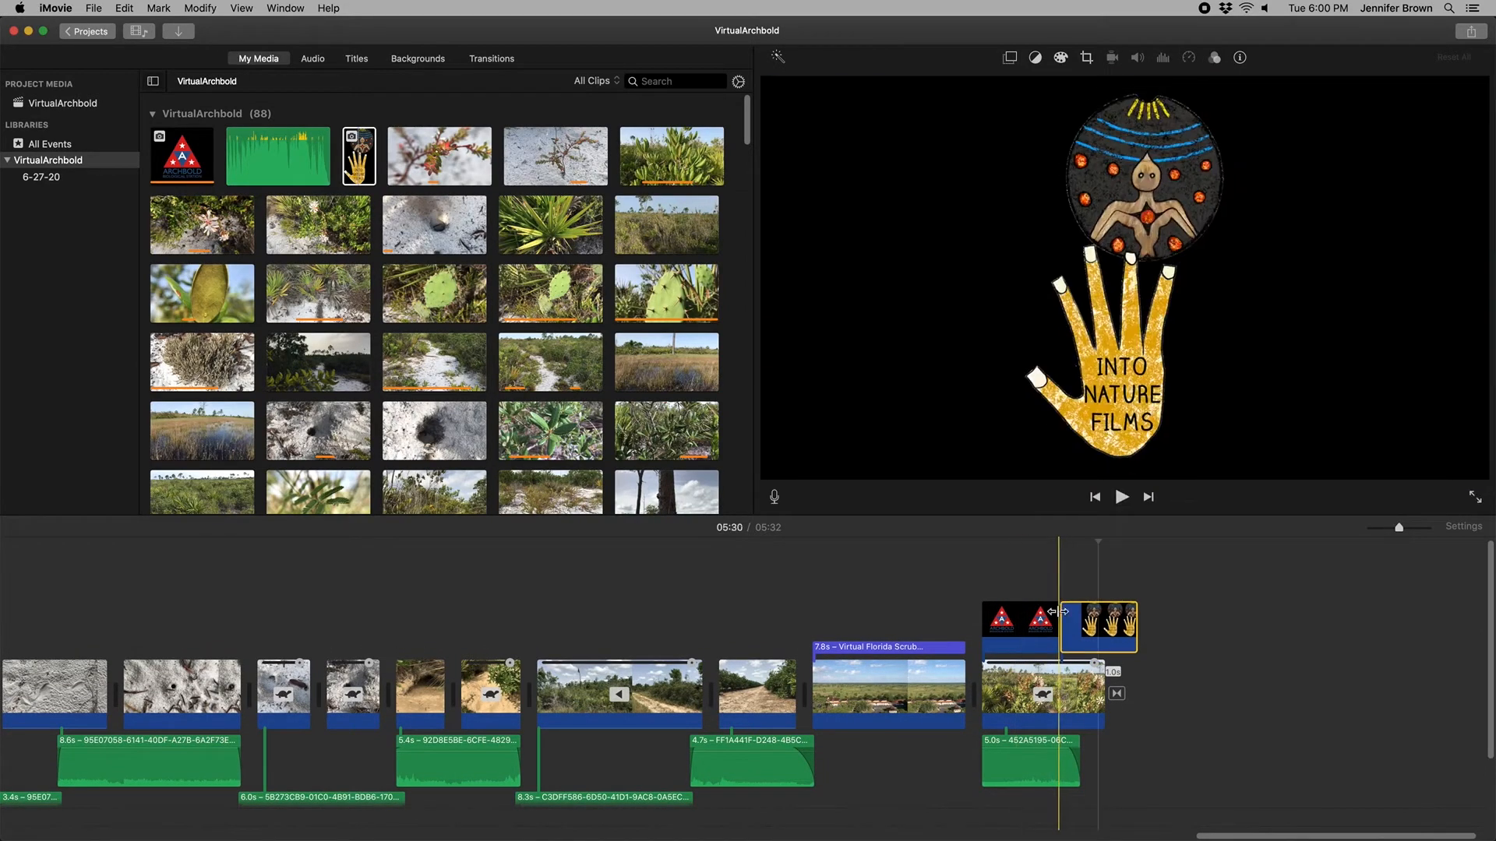
click(1019, 545)
click(1021, 623)
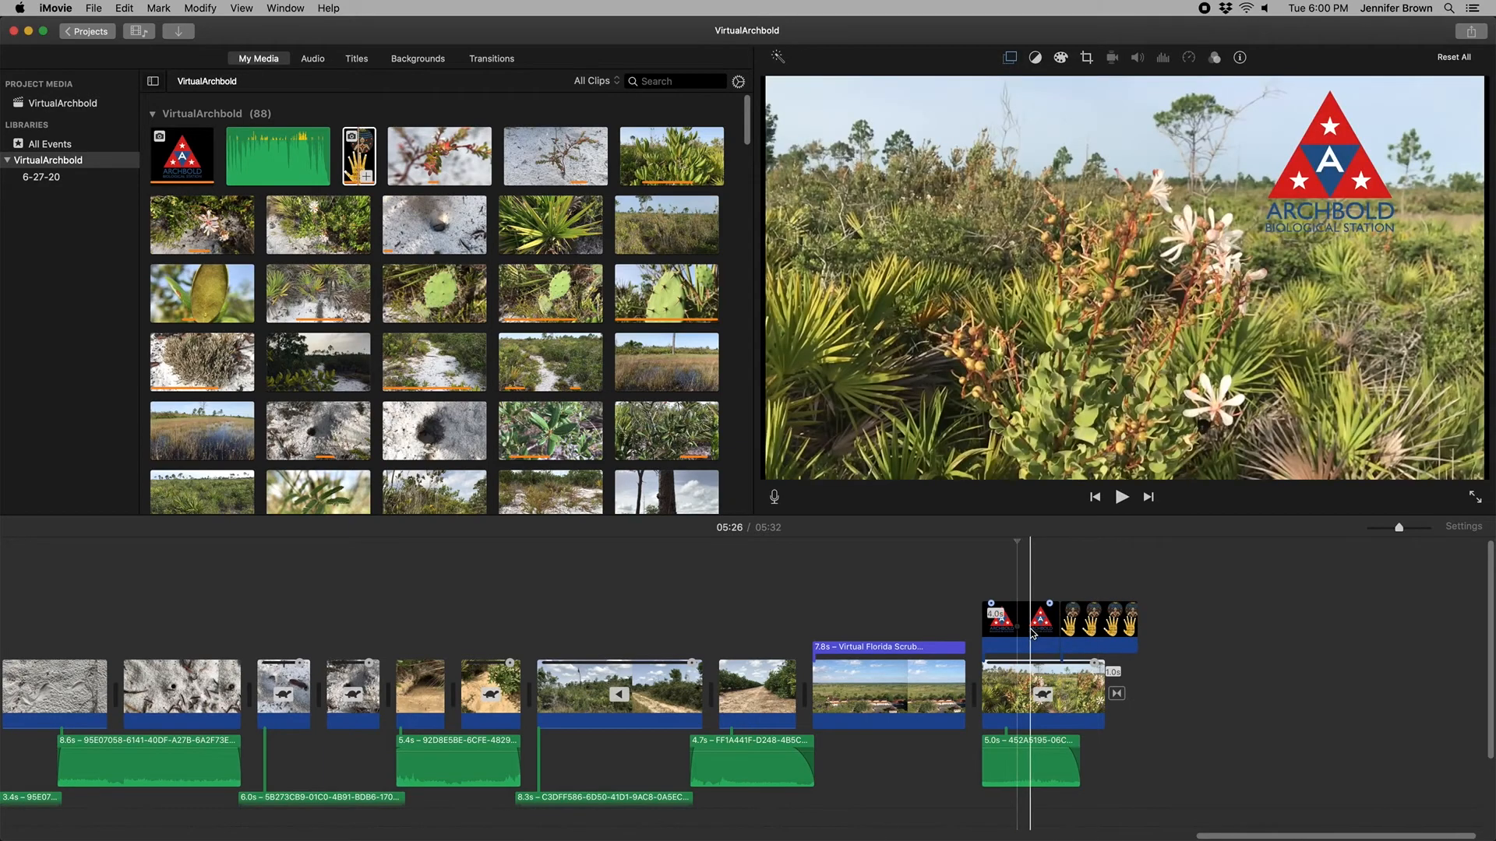
Step: Move the Into Nature Films logo overlay above the credits clip, under the Virtual Florida Scrub title, and preview it
drag(1097, 624, 915, 599)
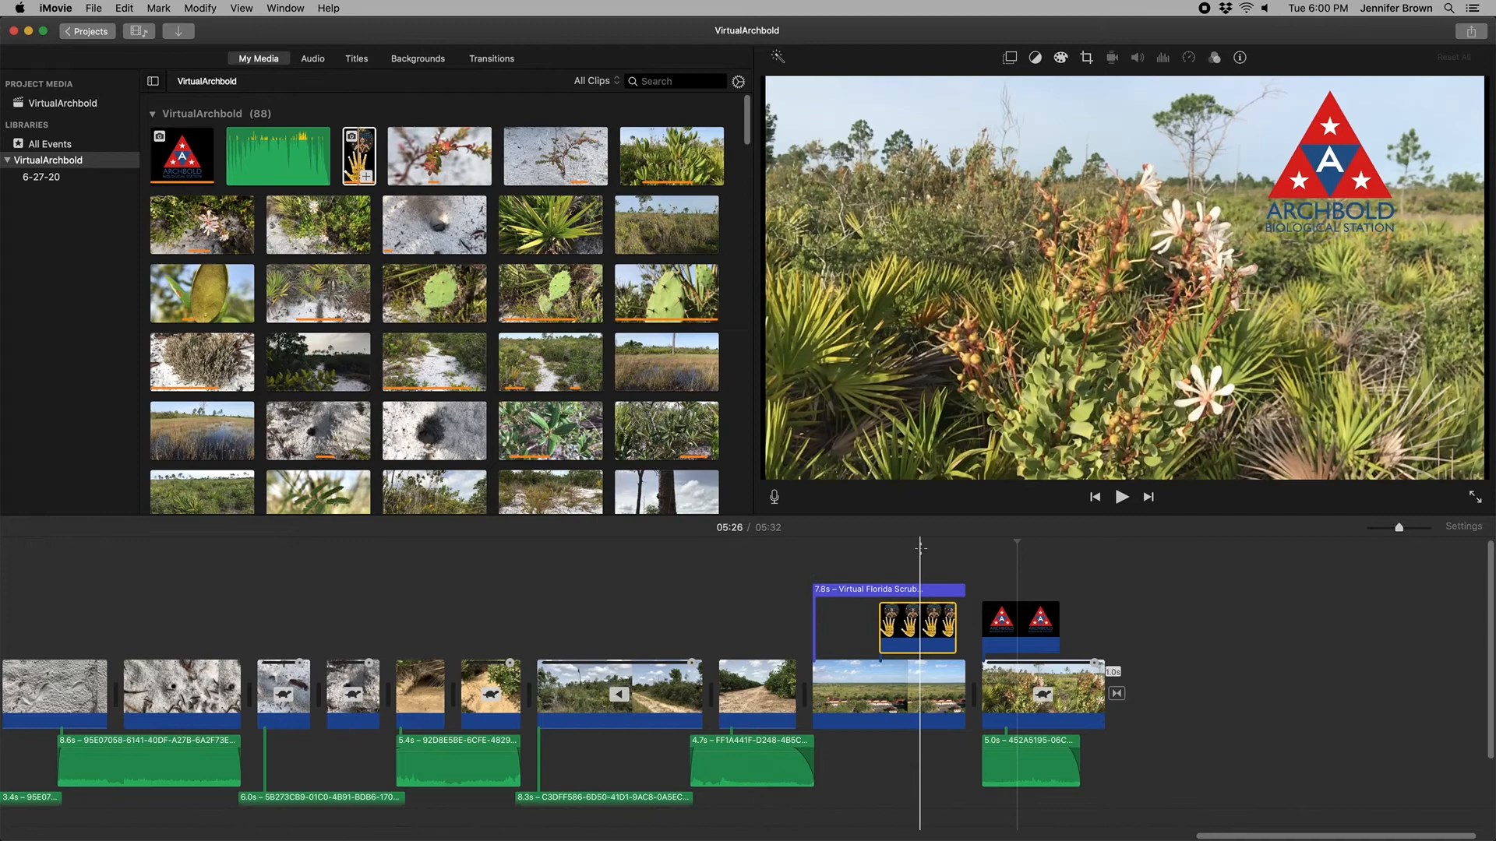
click(920, 545)
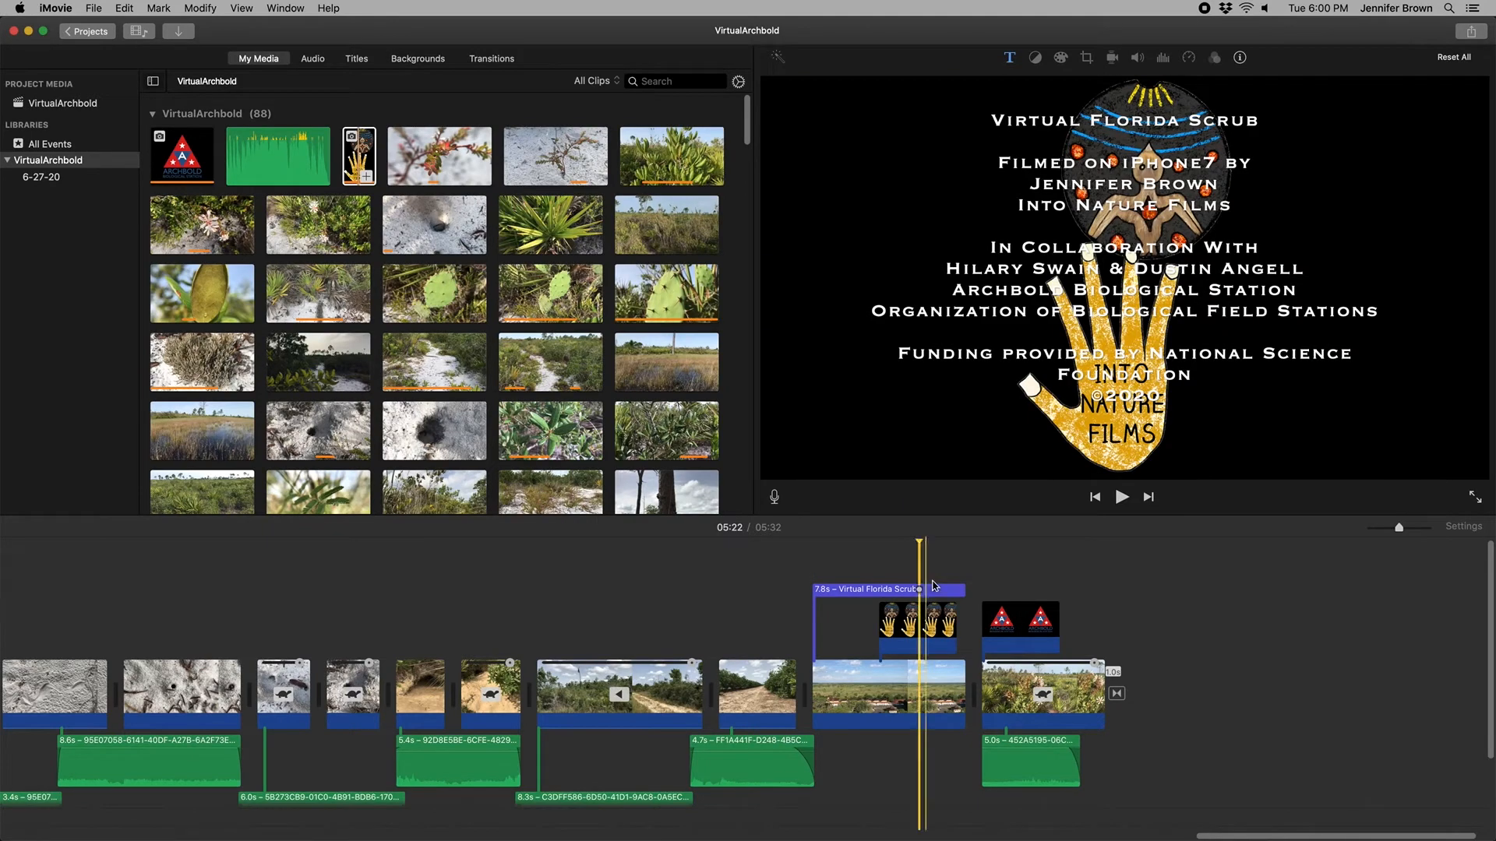
click(884, 619)
click(881, 592)
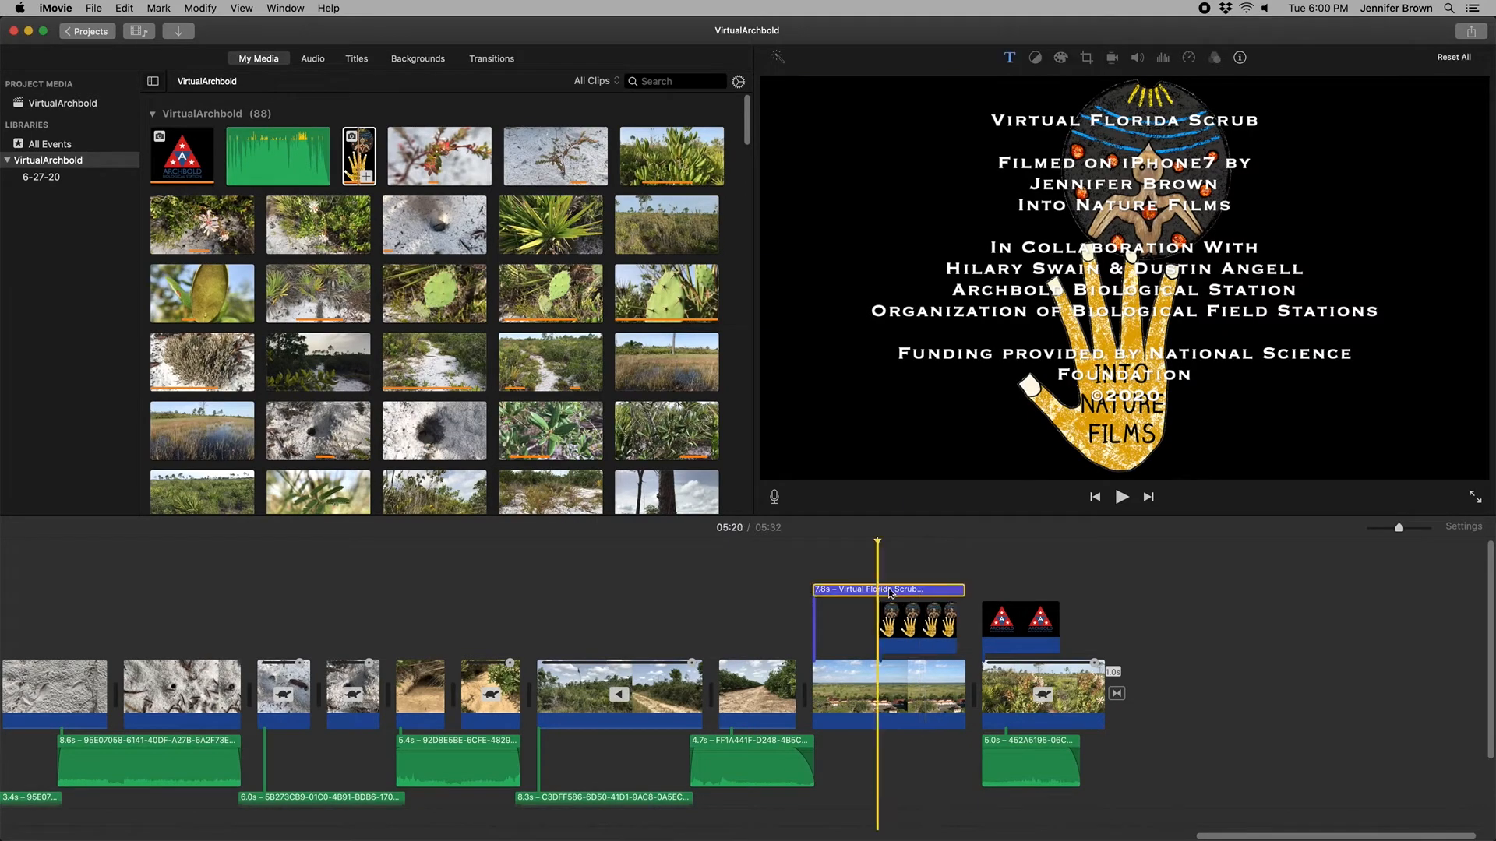
click(920, 623)
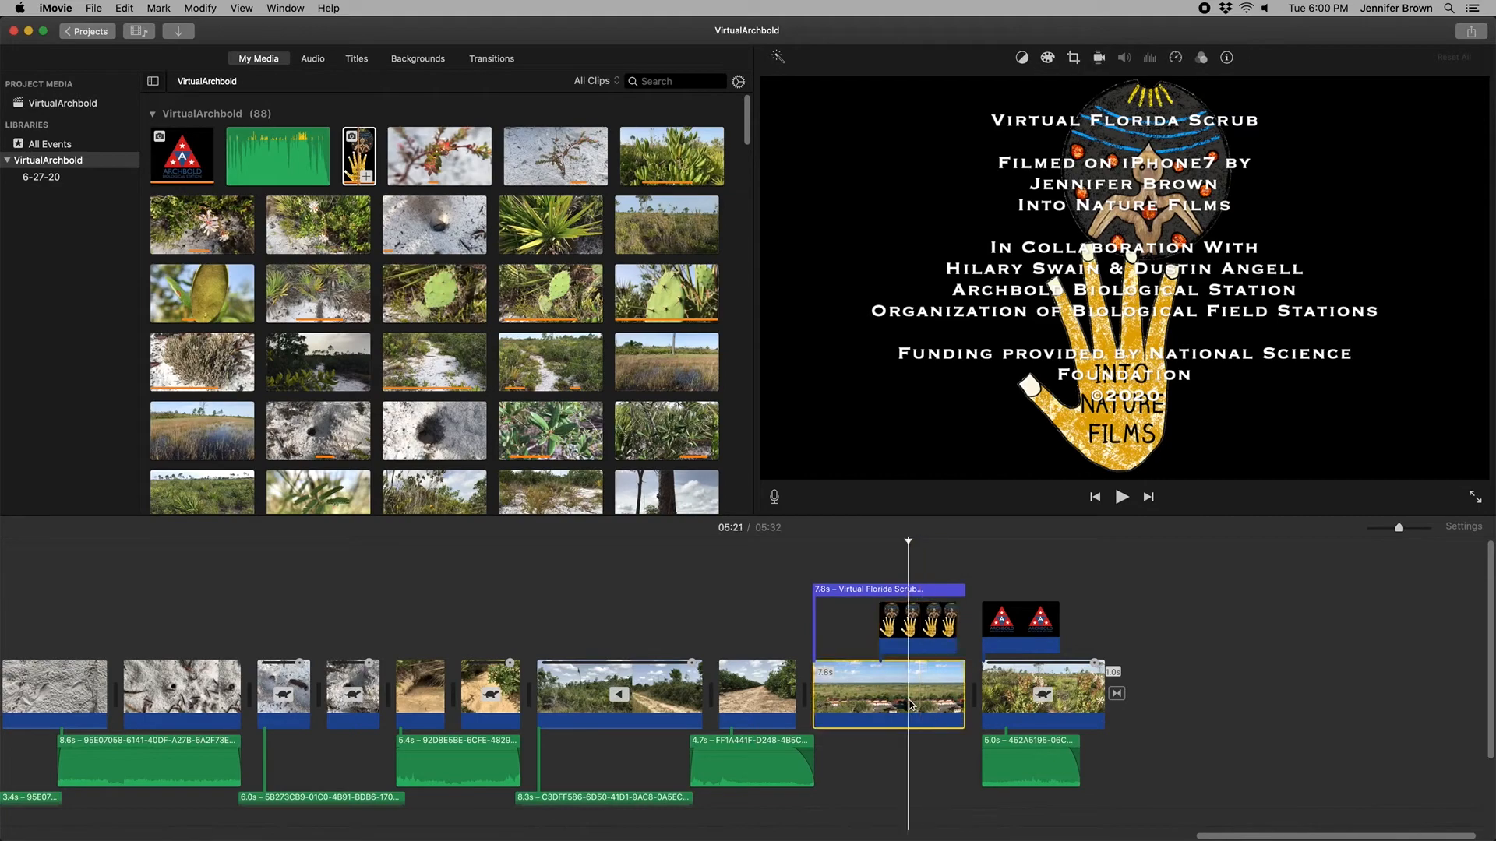
Step: Move the Into Nature Films logo overlay back beside the Archbold logo on the closing clip and delete it
drag(919, 627, 1095, 624)
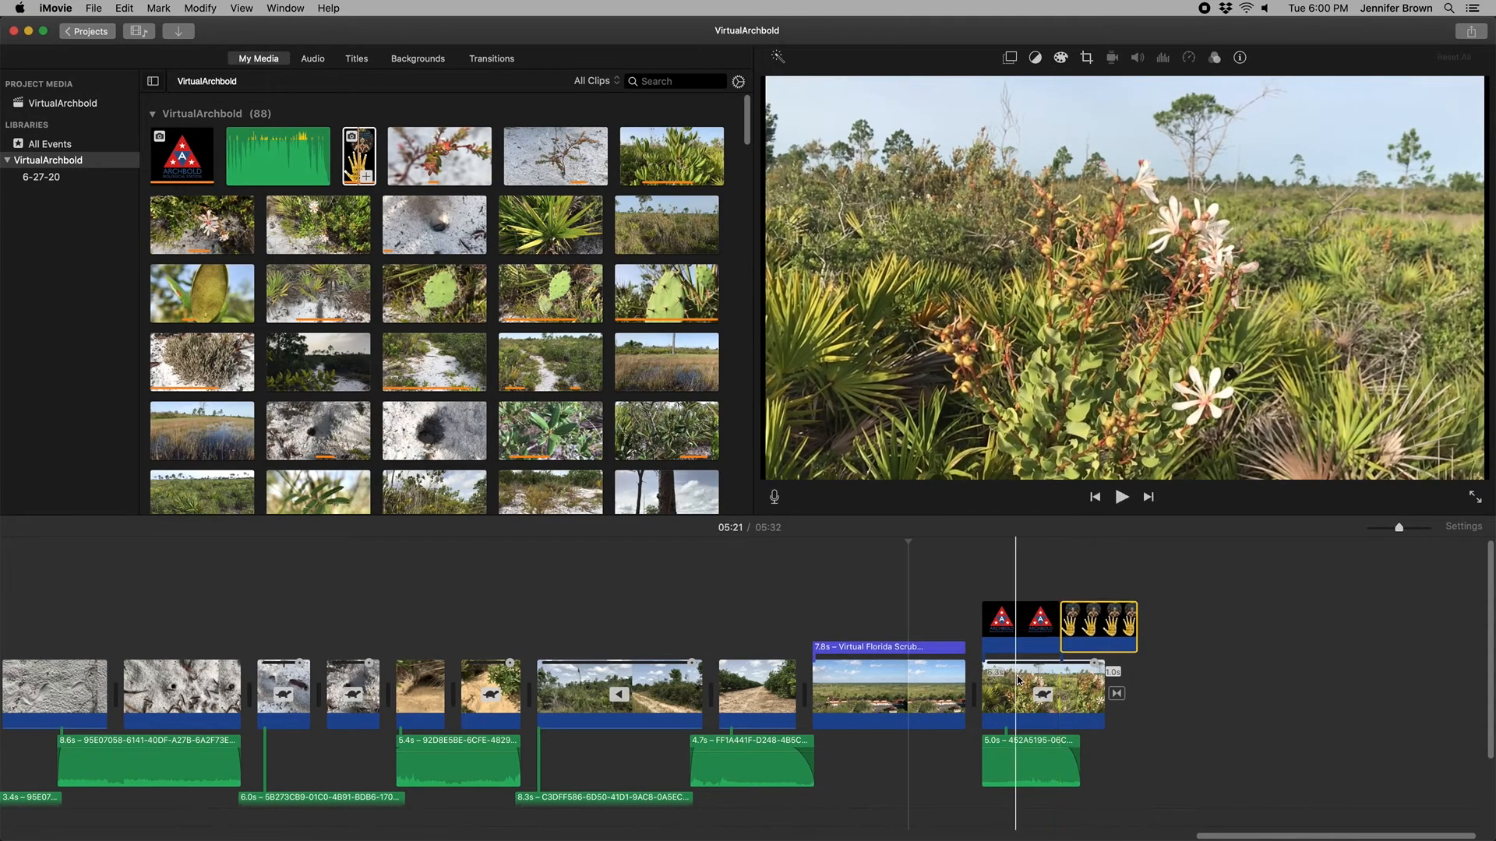
click(1016, 687)
click(1079, 632)
key(Delete)
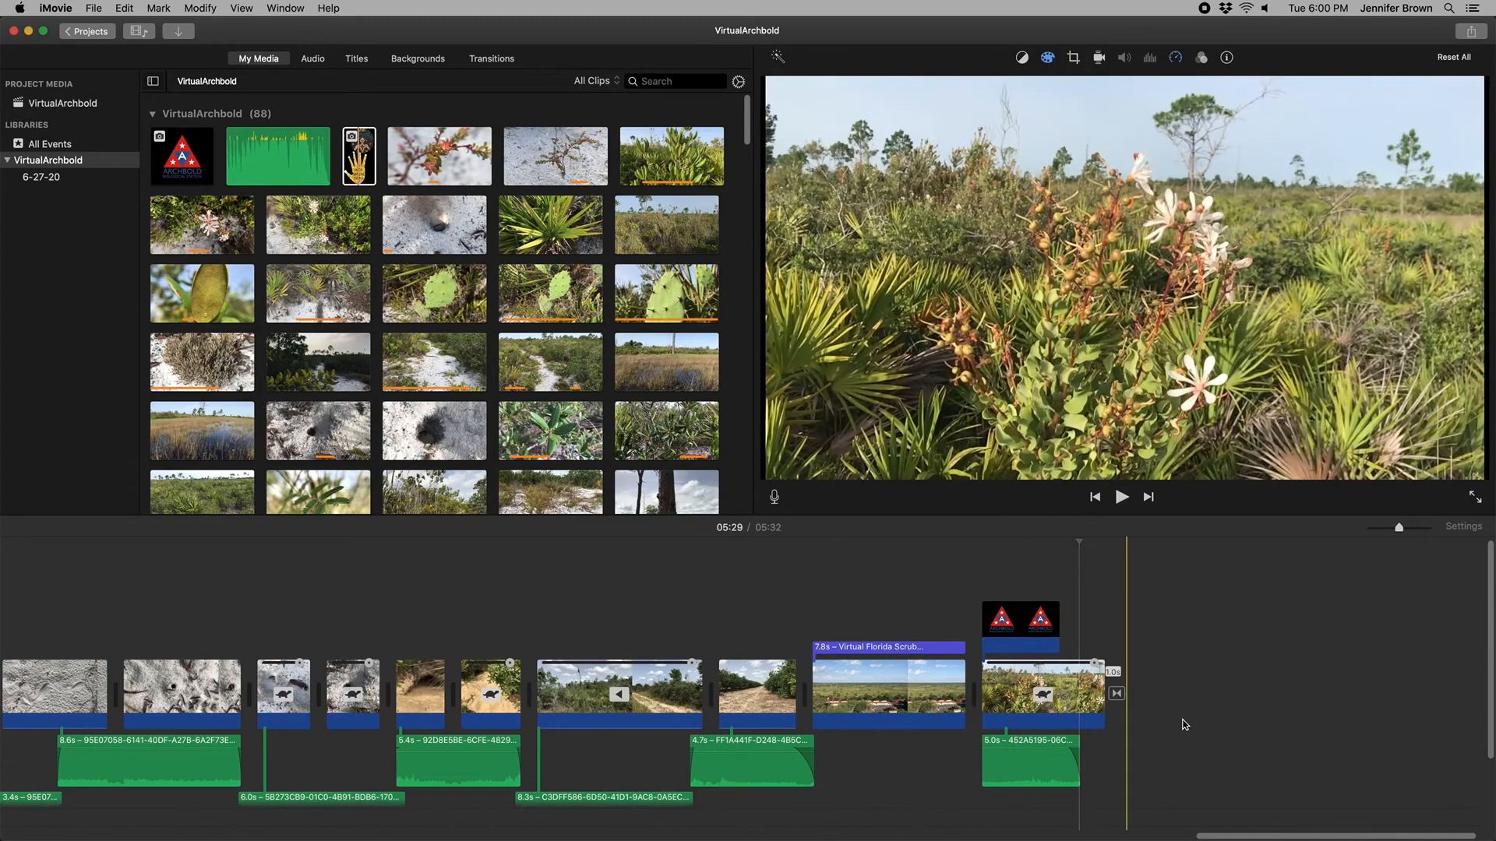
Step: Switch to Photoshop and view the Archbold logo file, then the IntoNatureFilmsLogoSmall.png file
mouse_move(1196, 835)
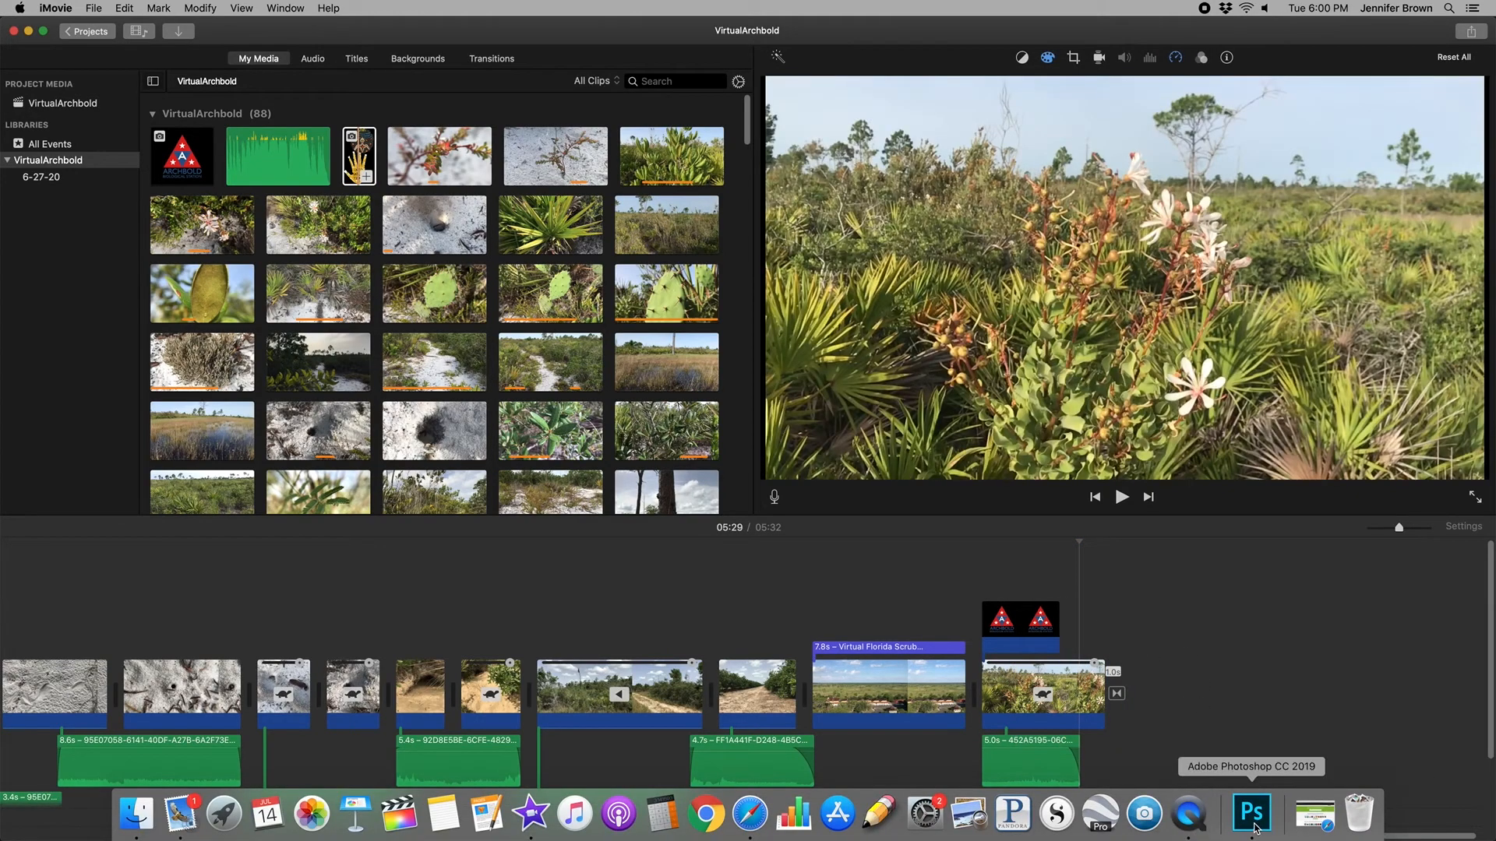
click(1015, 542)
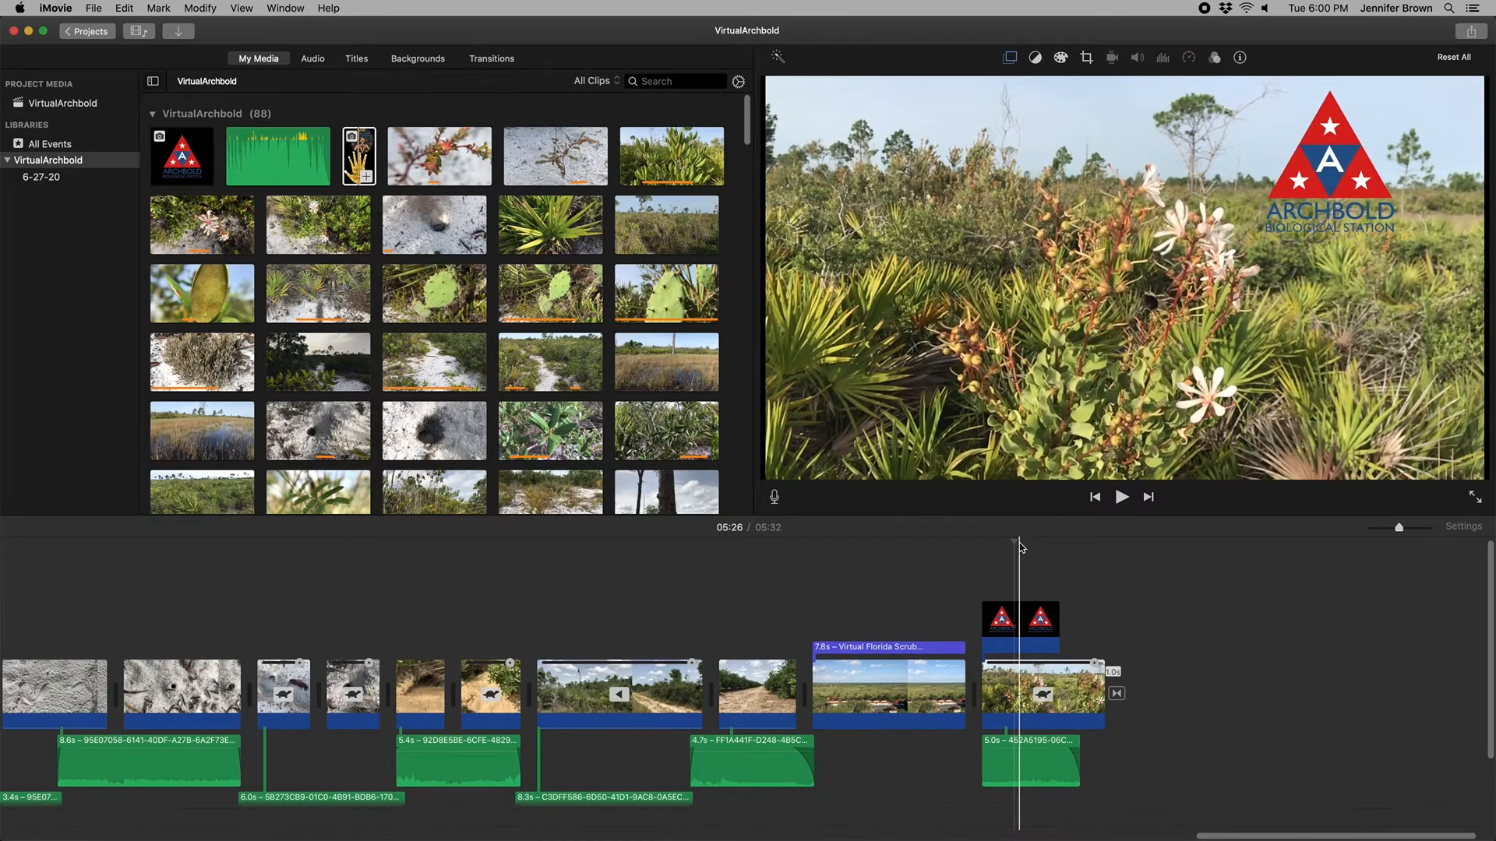
mouse_move(1292, 798)
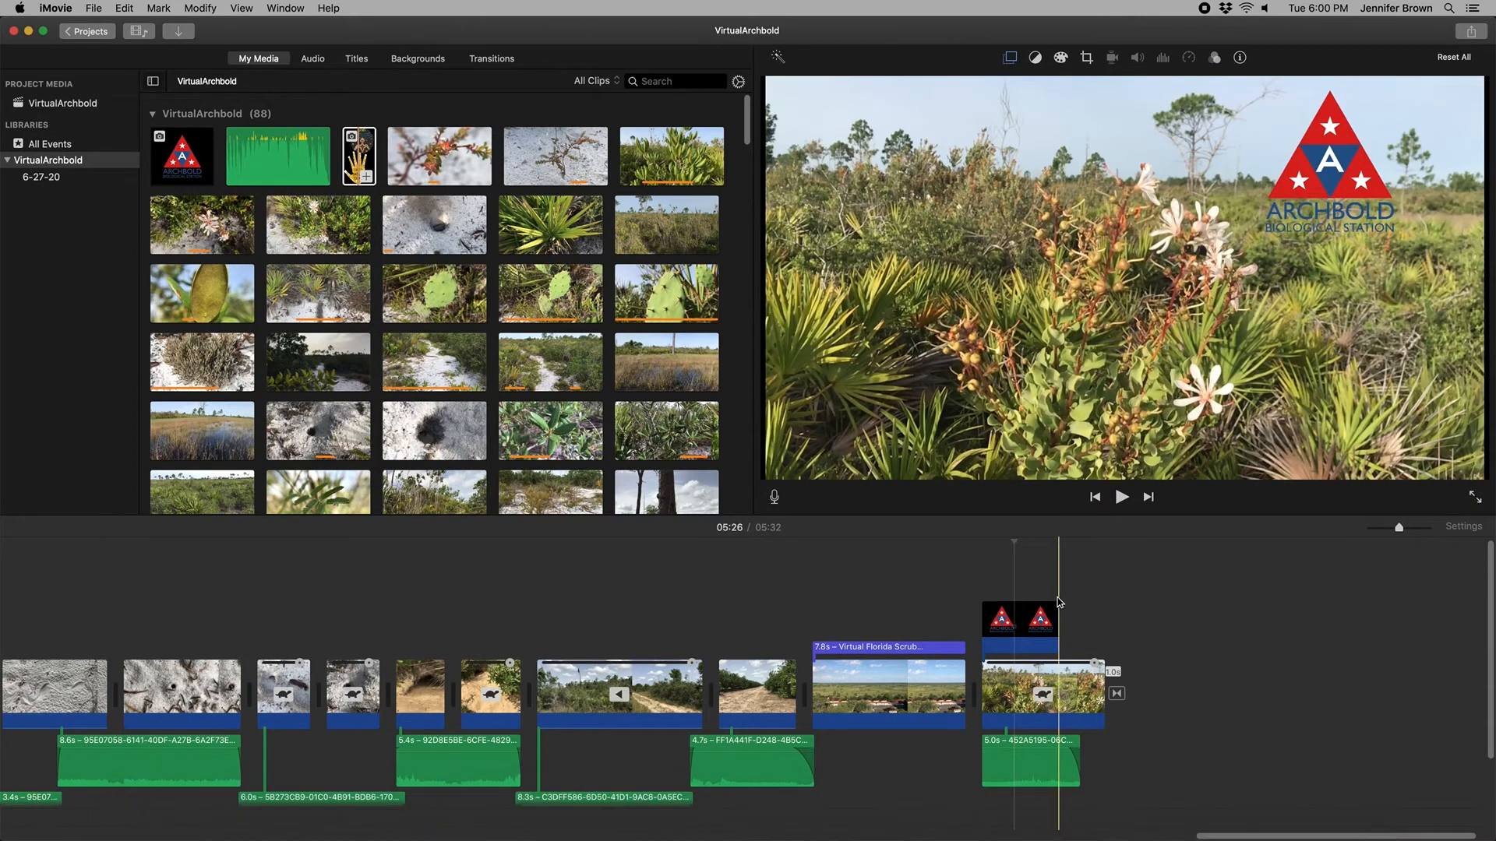
click(1020, 540)
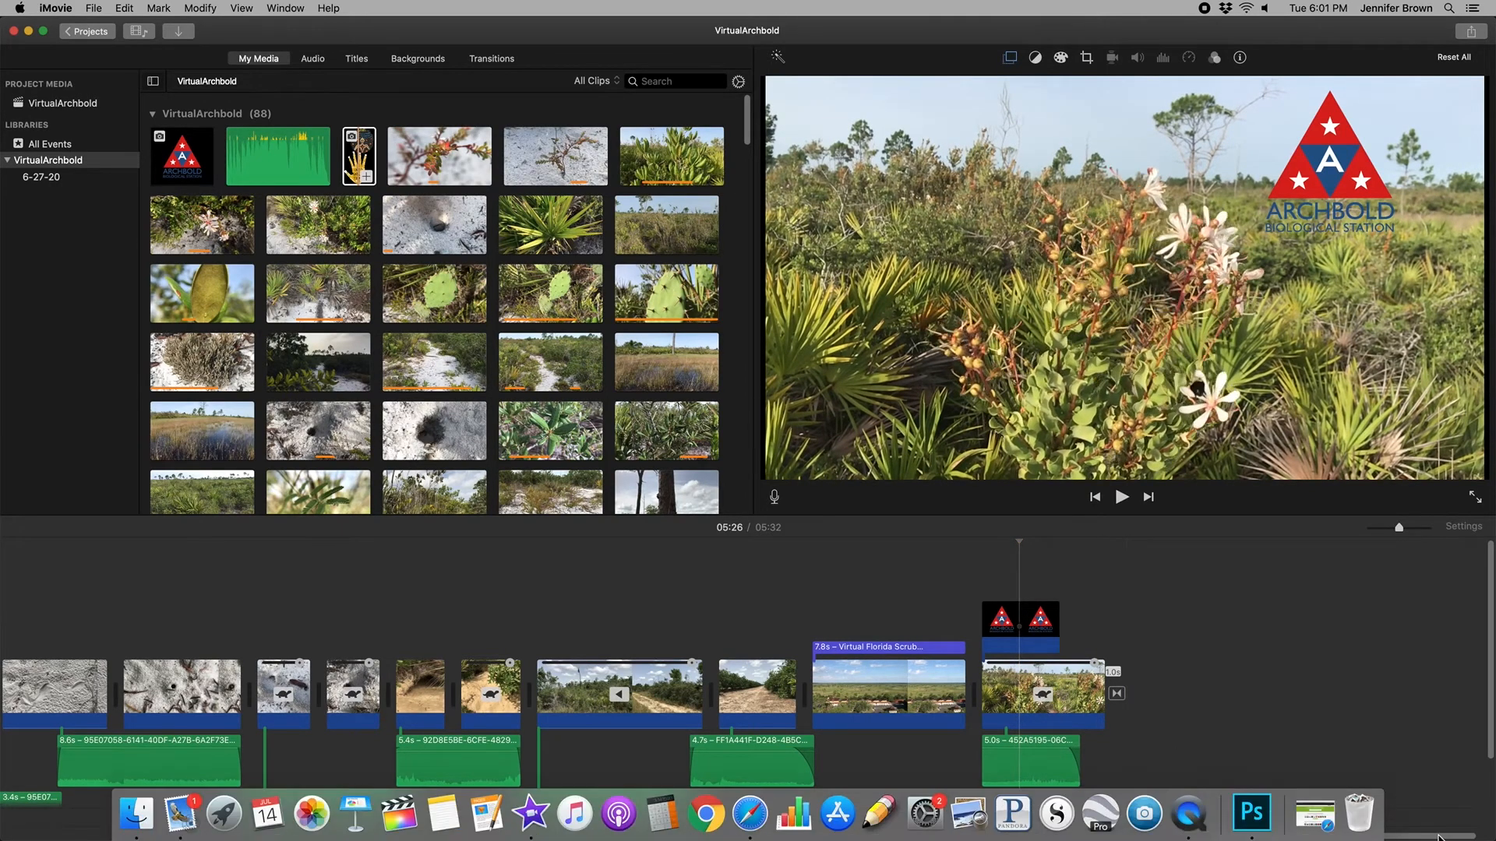
click(1251, 815)
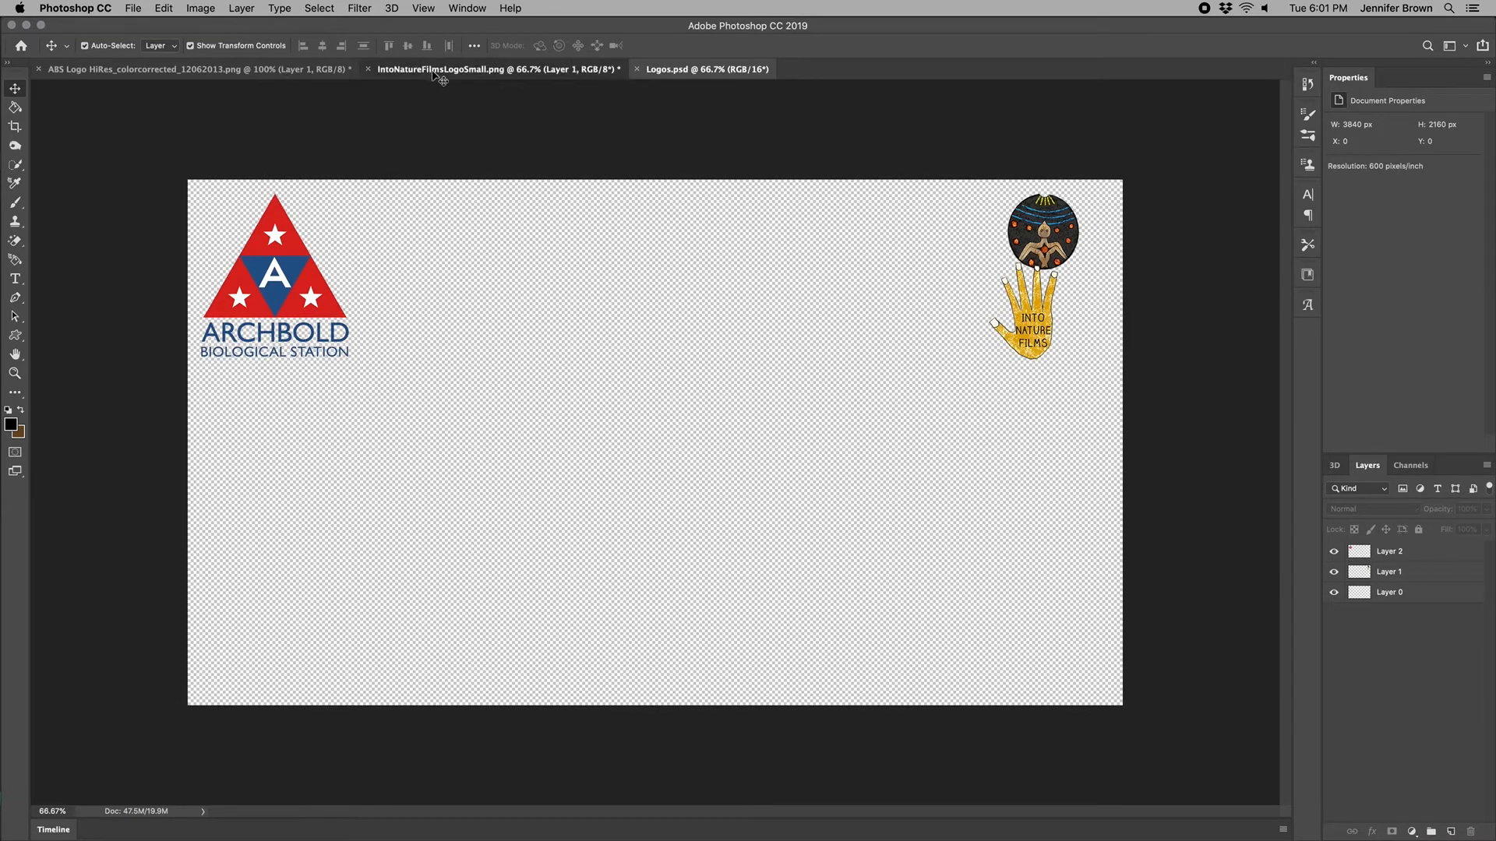
click(201, 71)
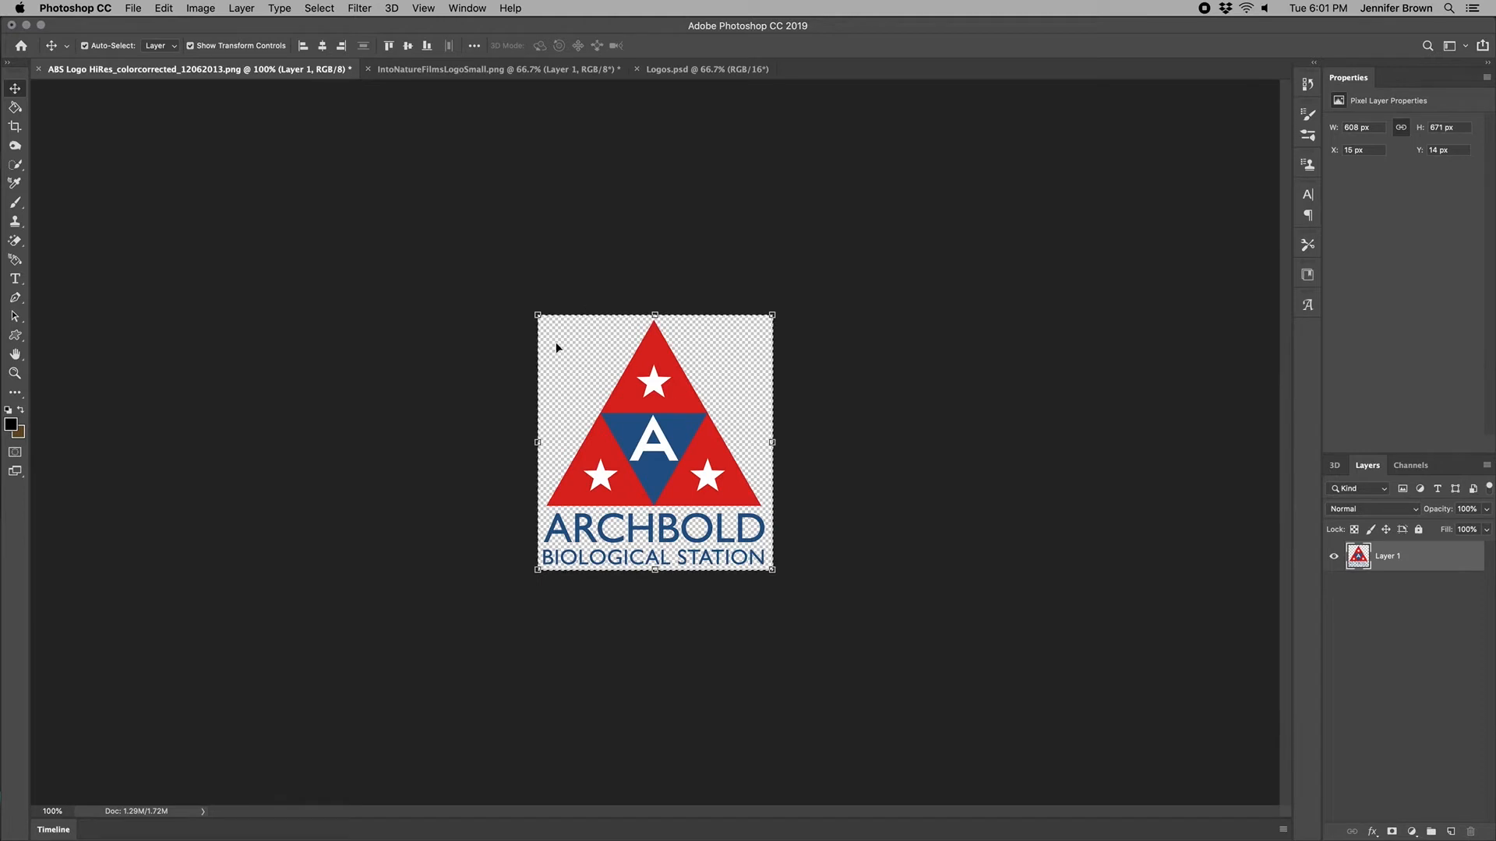
click(420, 71)
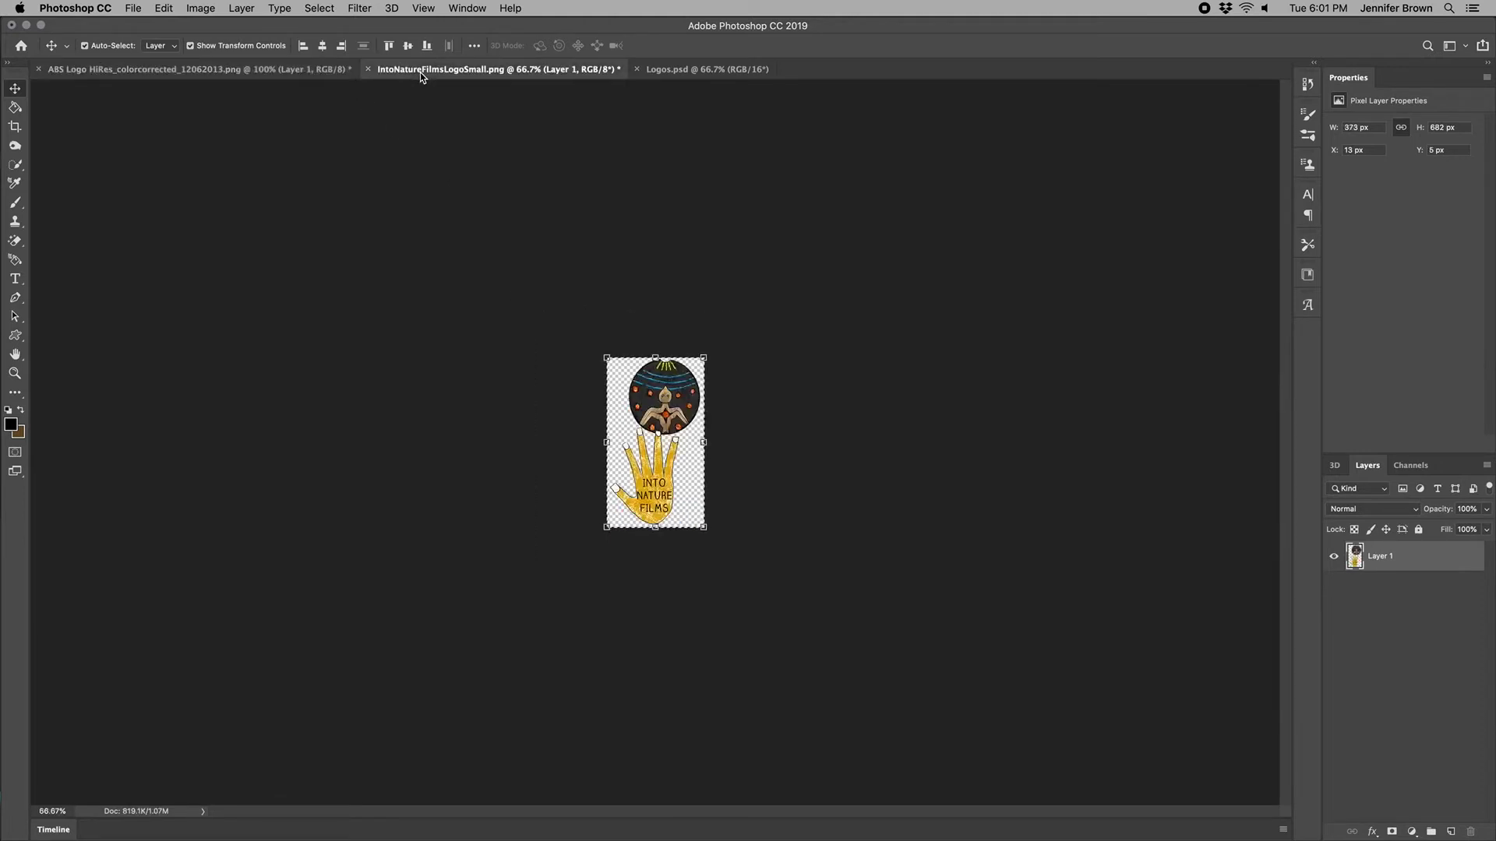
Step: Check the image size settings of IntoNatureFilmsLogoSmall.png and leave them without applying any change
click(200, 8)
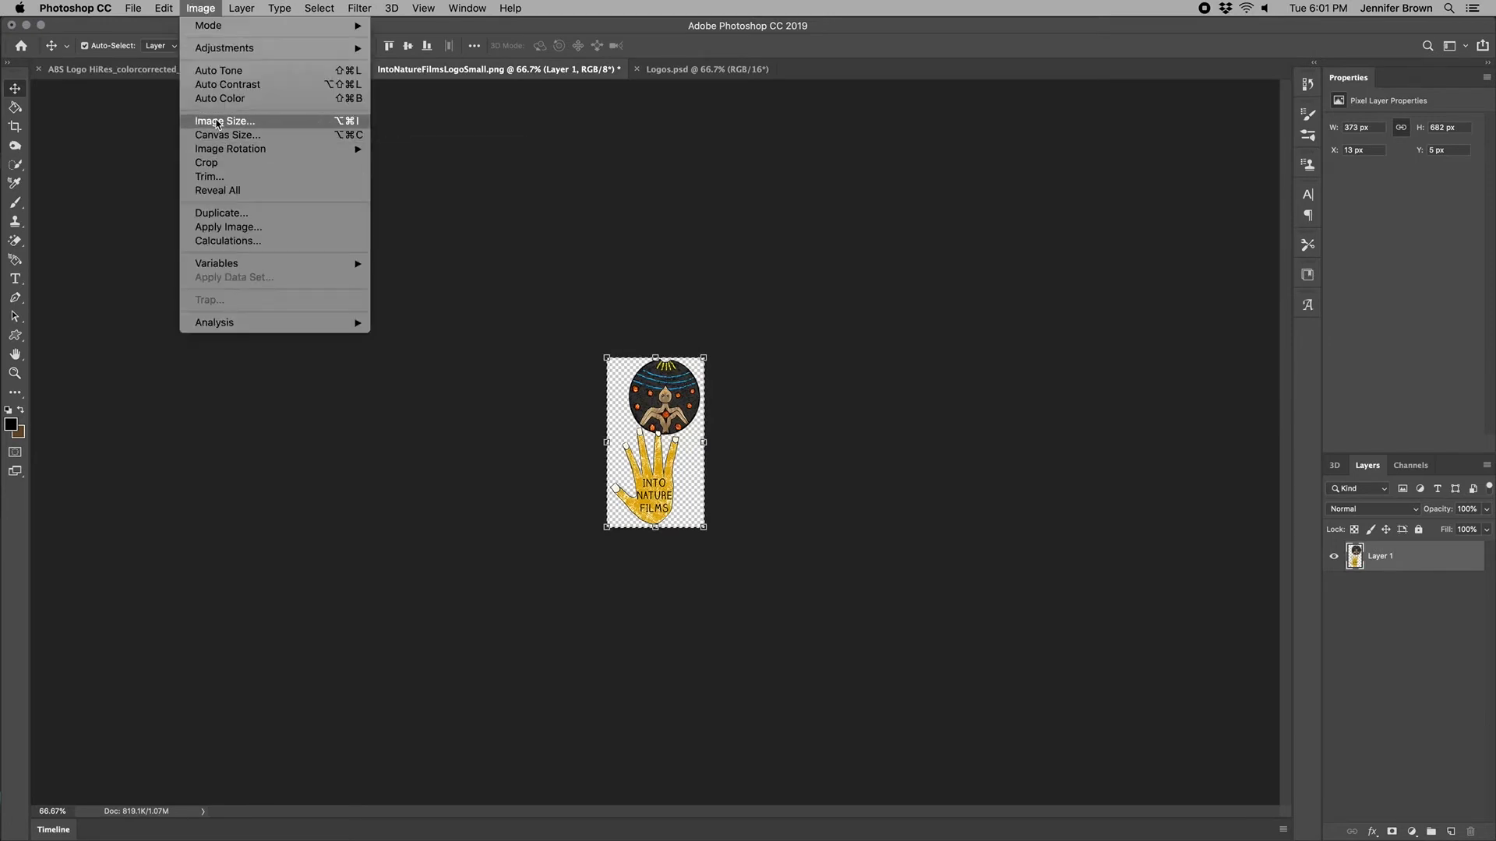
click(216, 122)
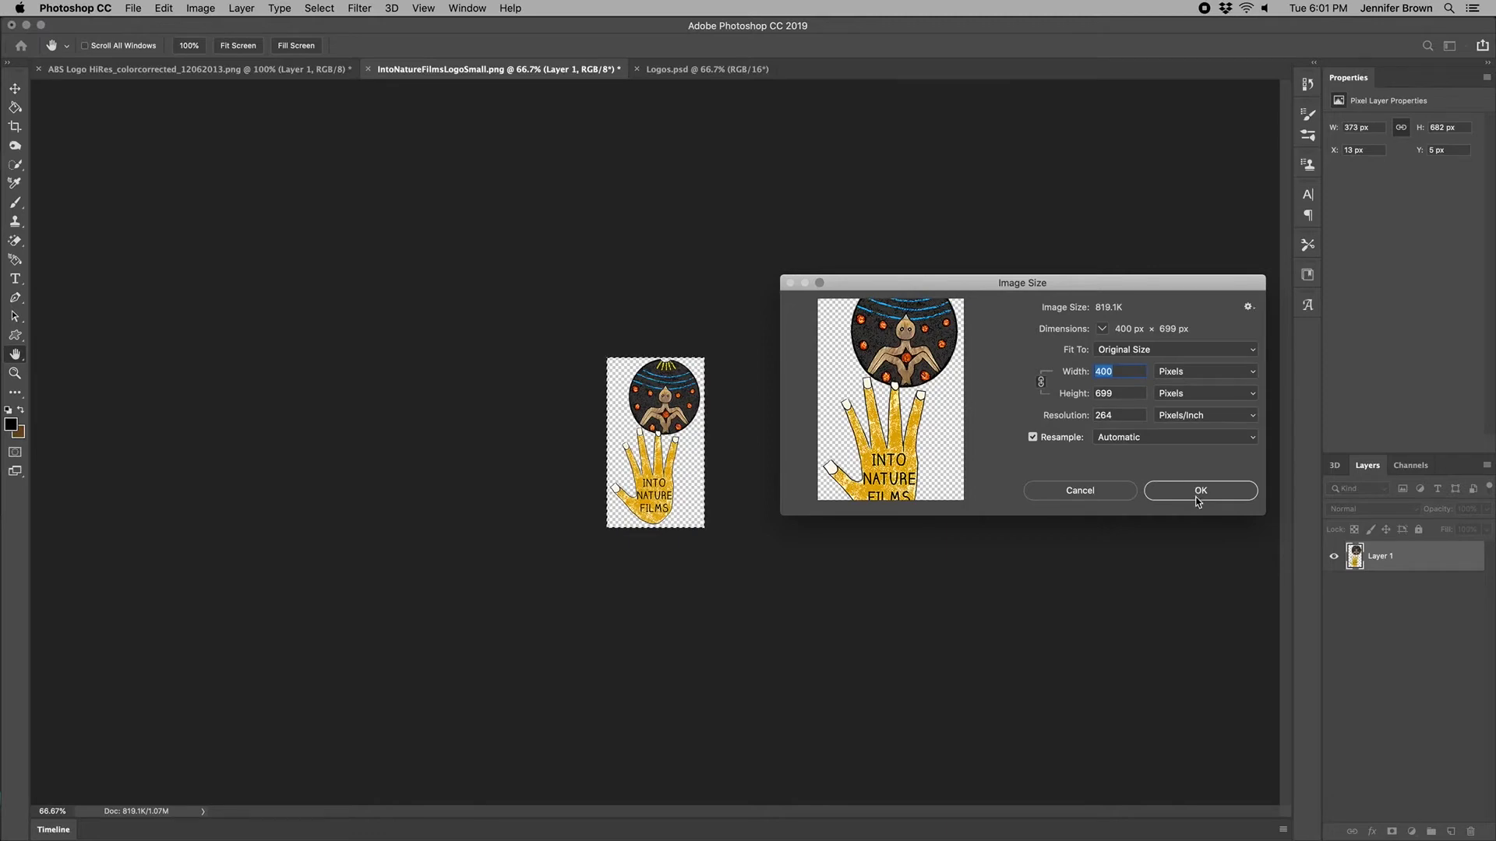
click(1093, 492)
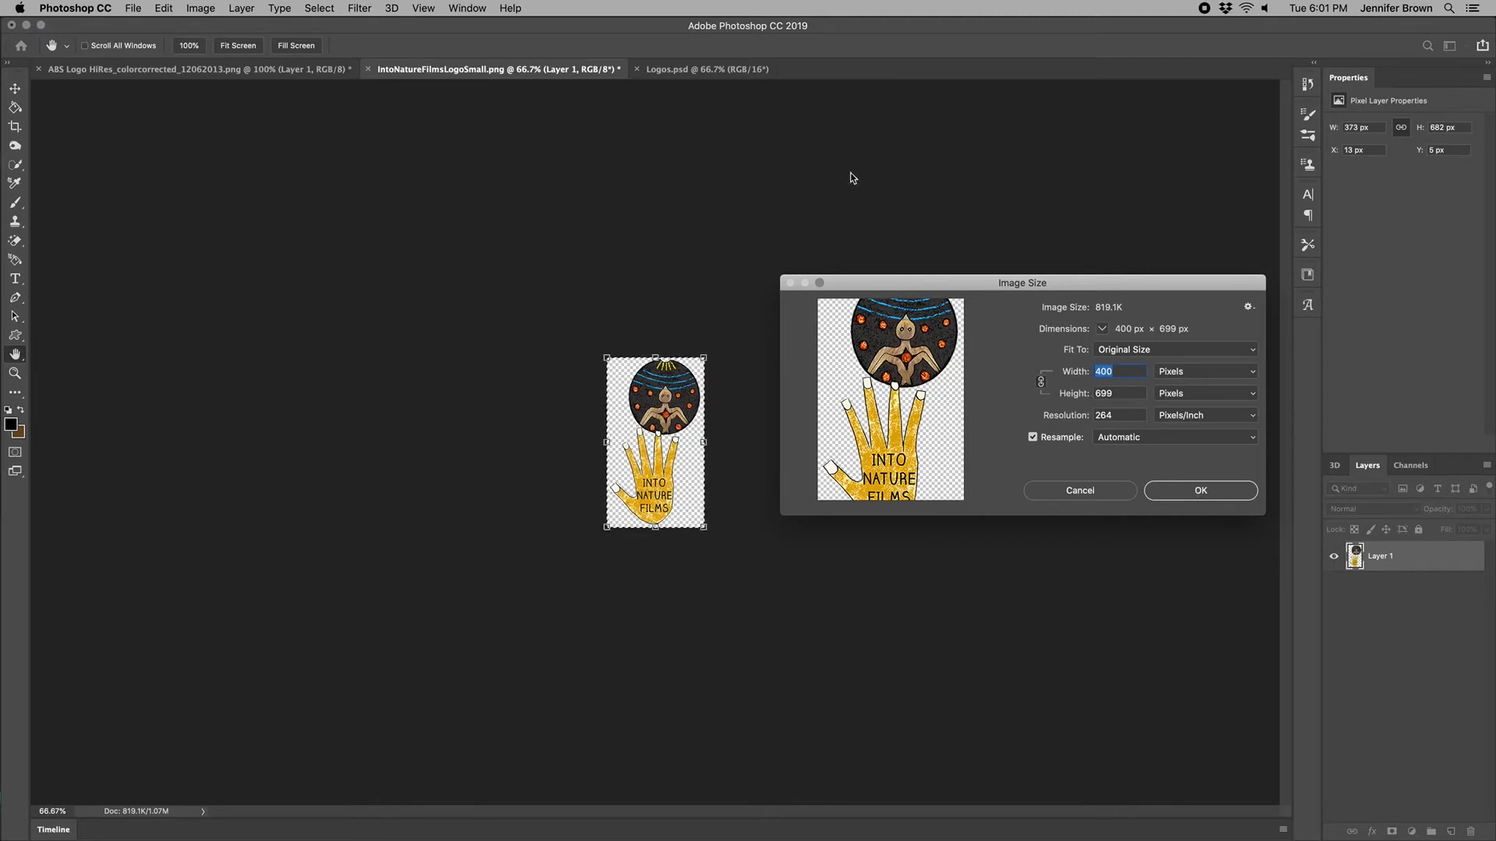
Step: View the combined Logos.psd document and its saving options, then hide Photoshop to return to iMovie
click(697, 70)
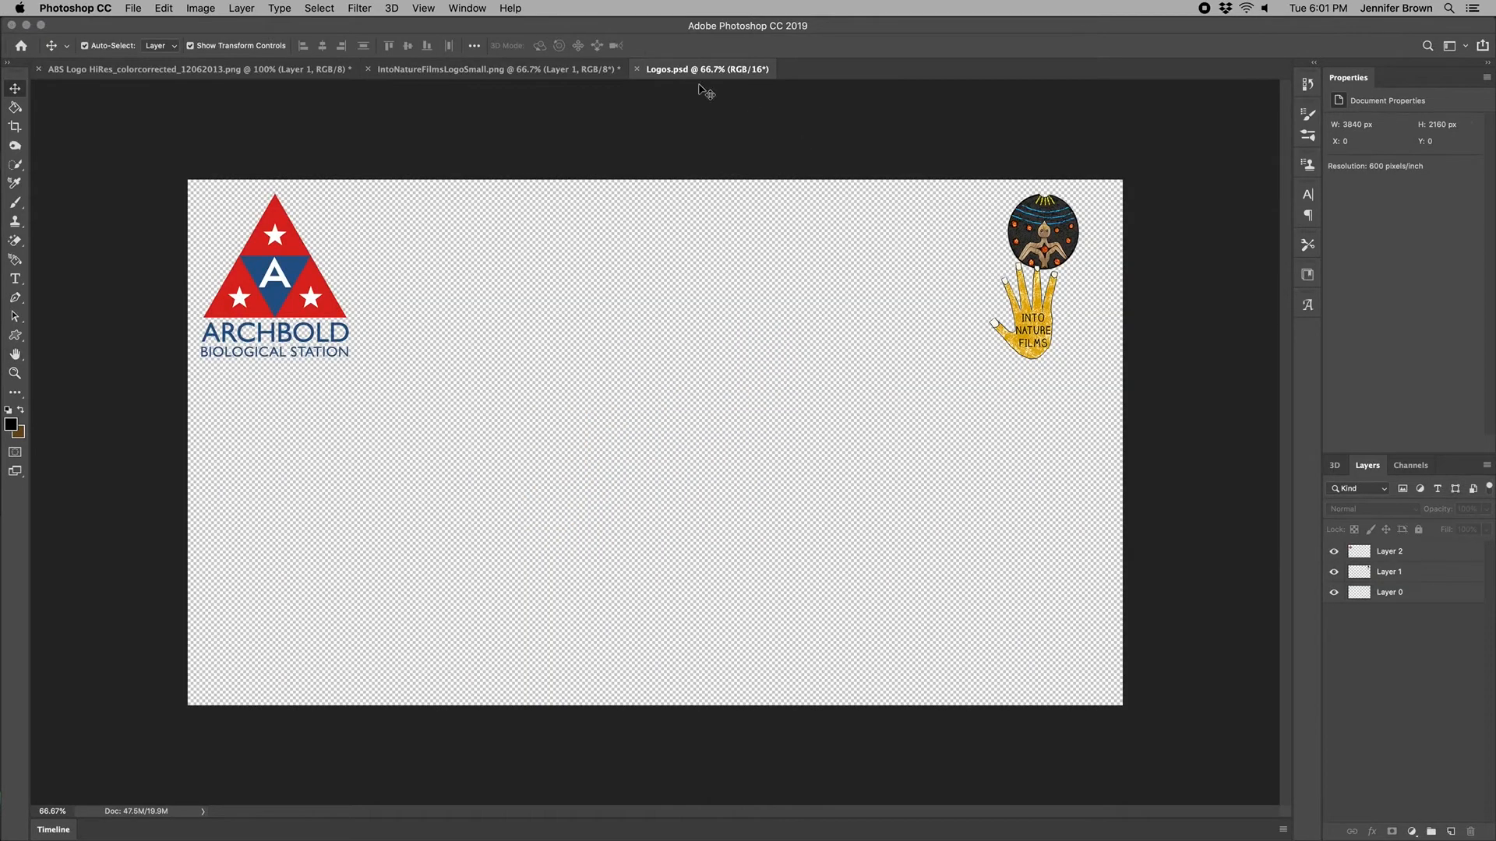
click(136, 8)
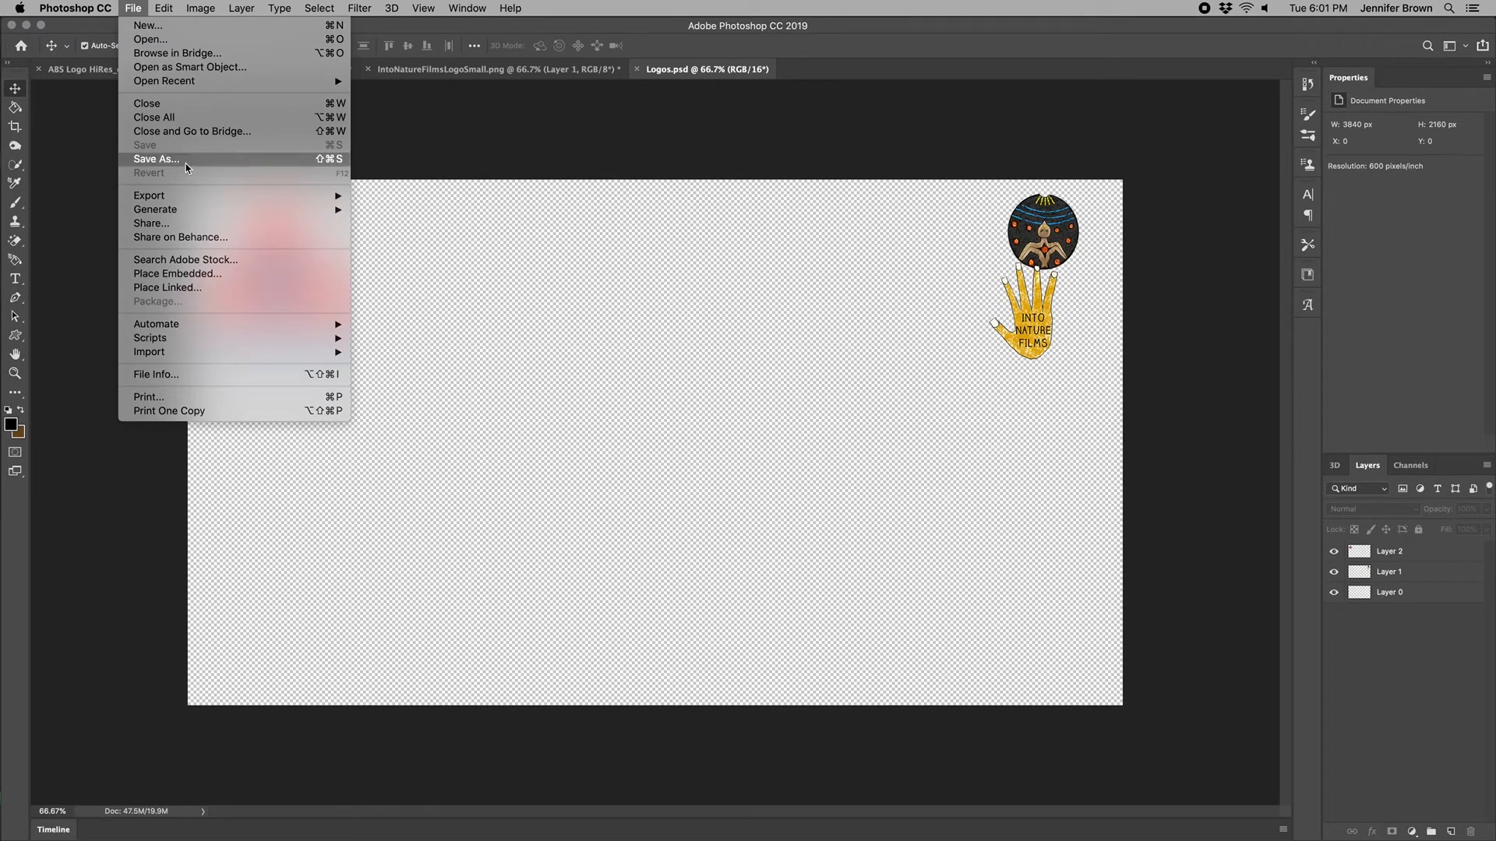
mouse_move(70, 7)
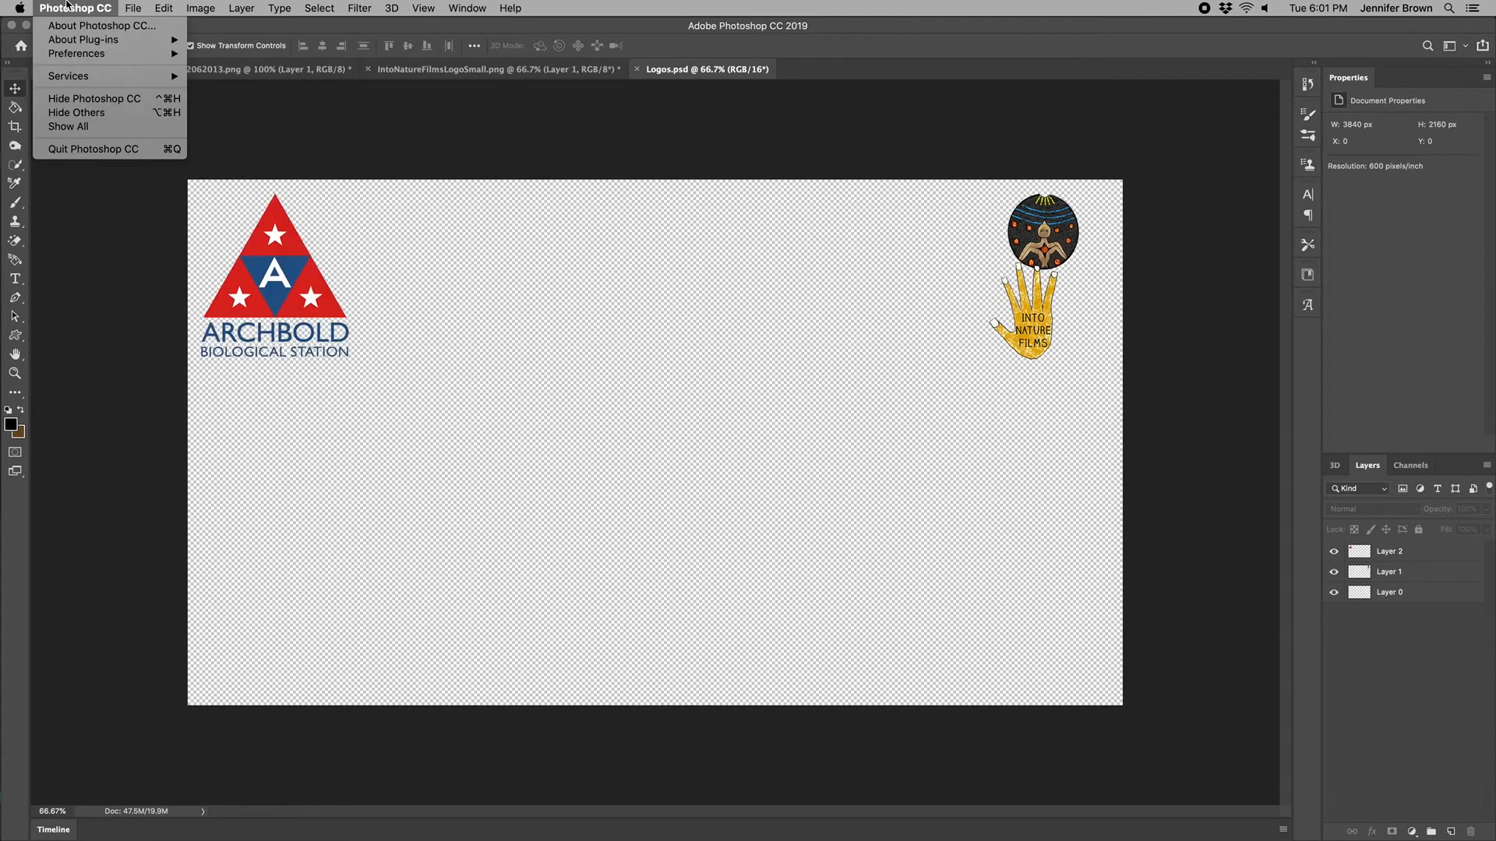
click(83, 105)
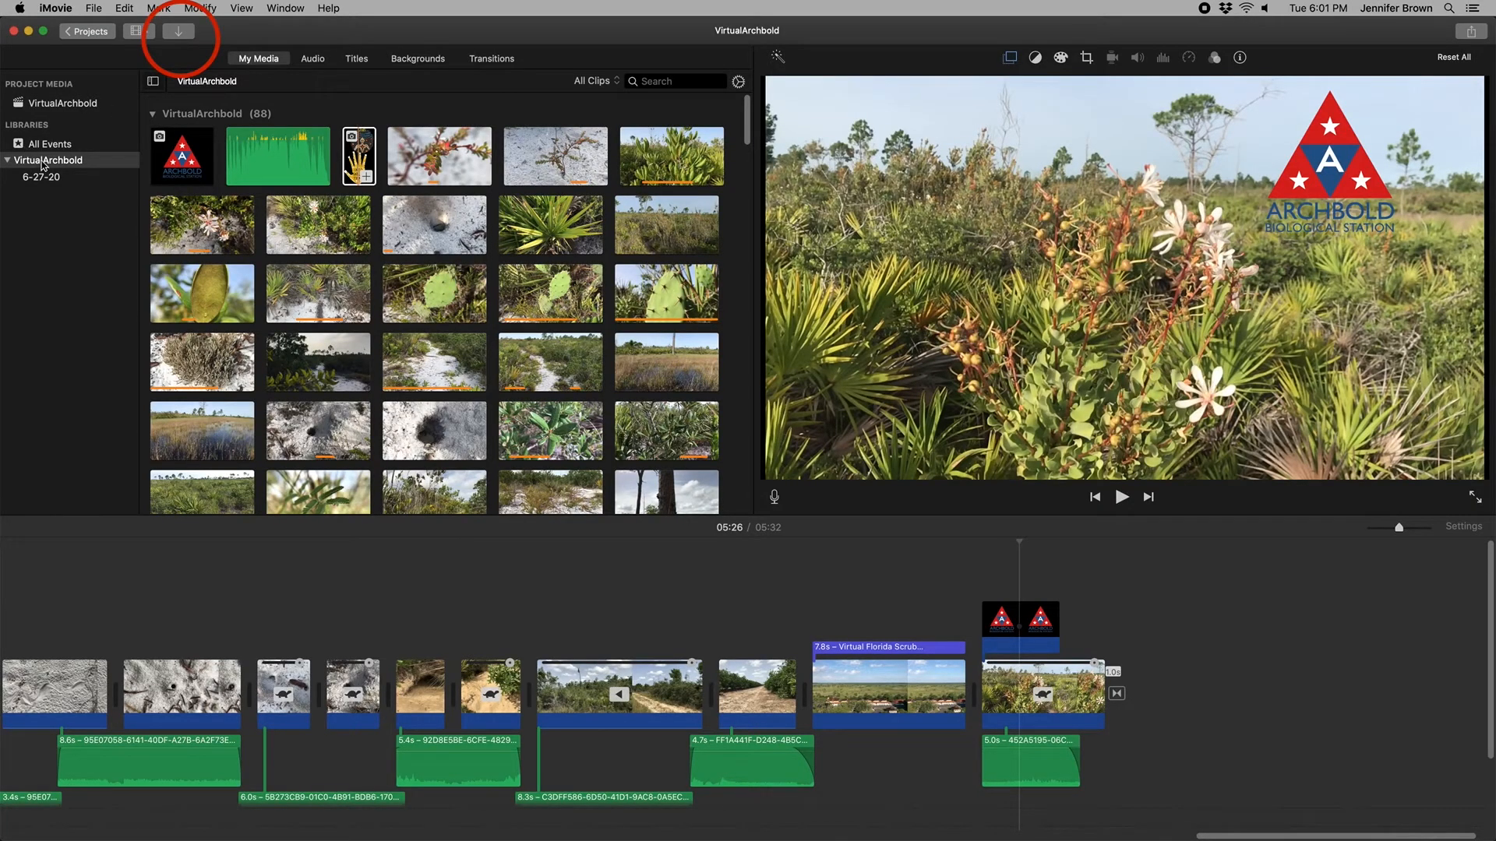
Step: Add the combined image with both logos from the VirtualArchbold media as an overlay directly after the Archbold logo and preview it
click(385, 318)
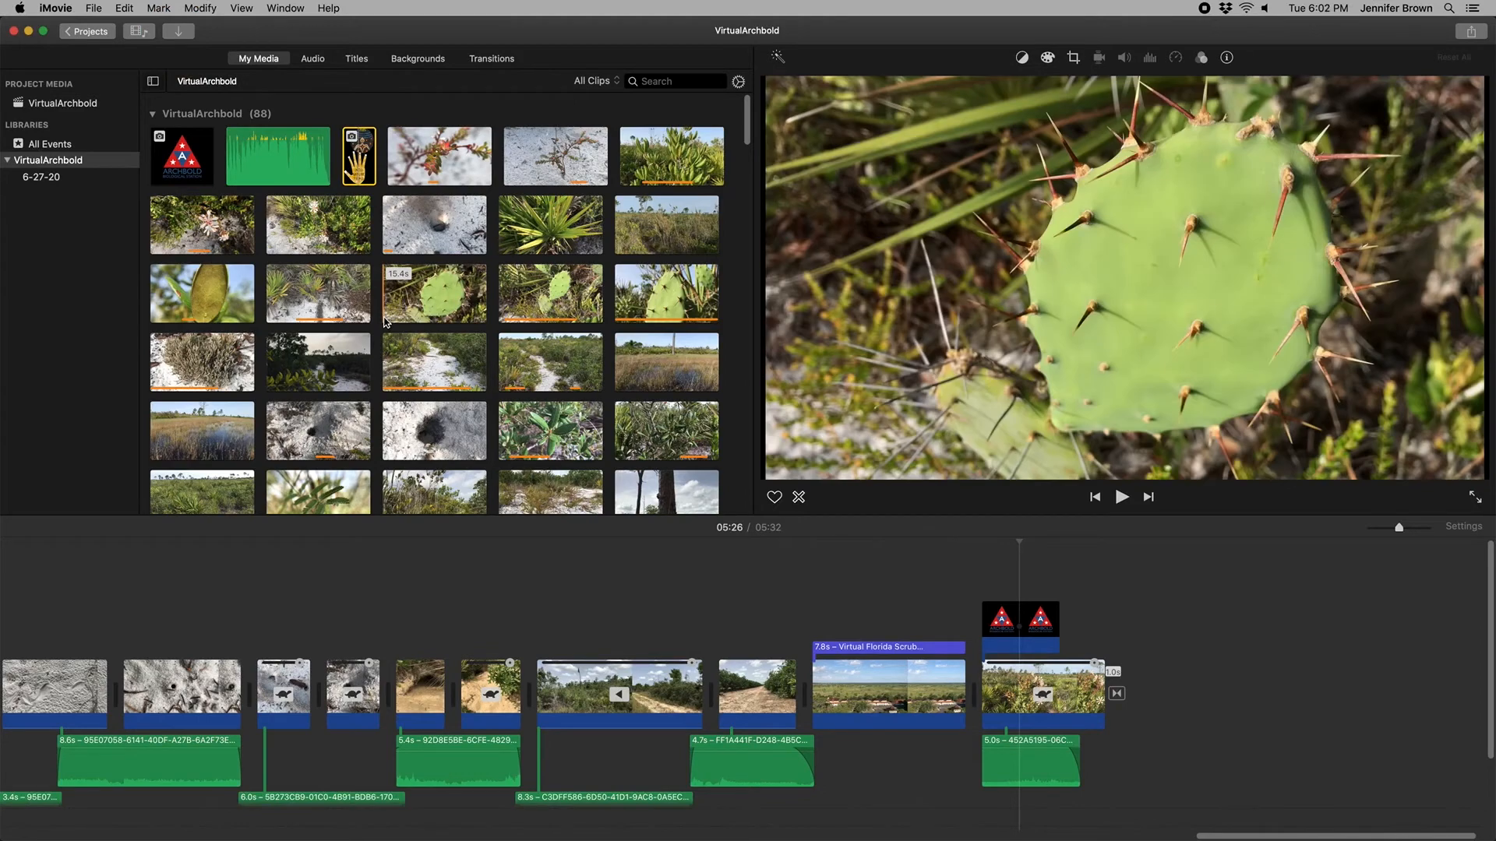
scroll(384, 318, down, 15)
click(185, 319)
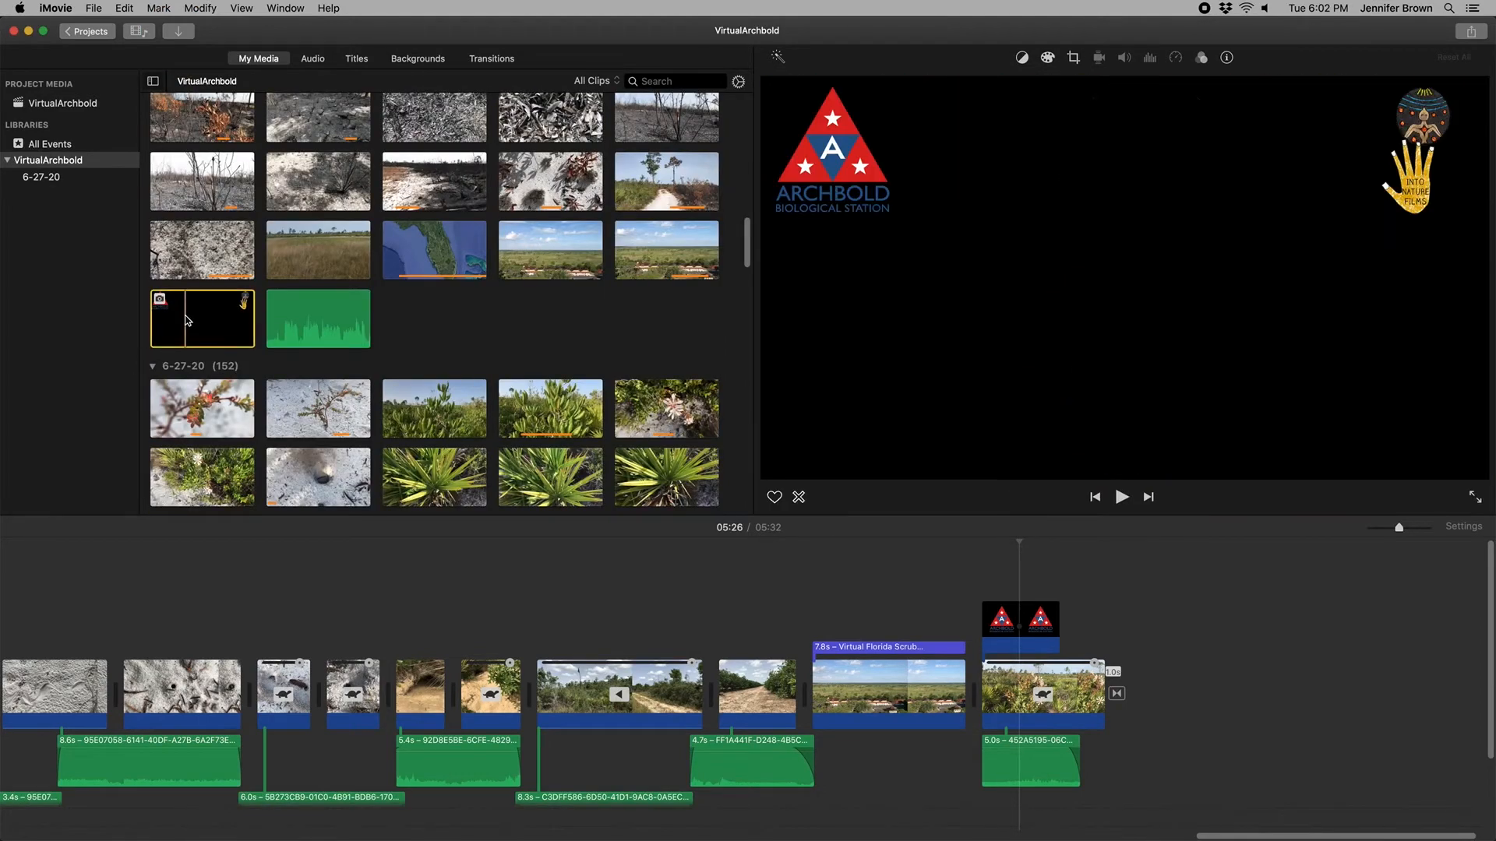
drag(179, 319, 1069, 615)
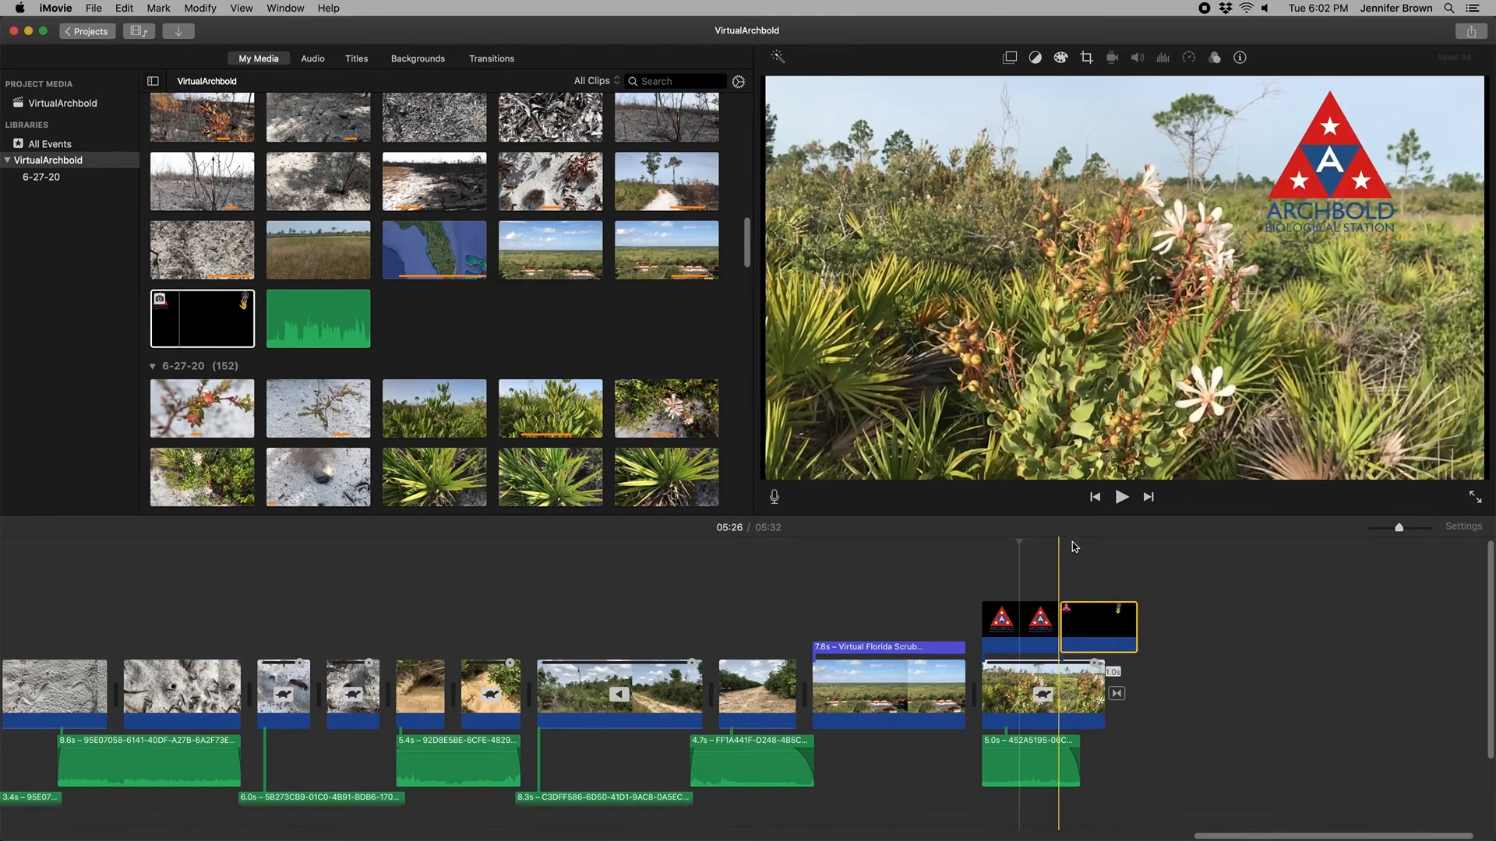
click(1088, 611)
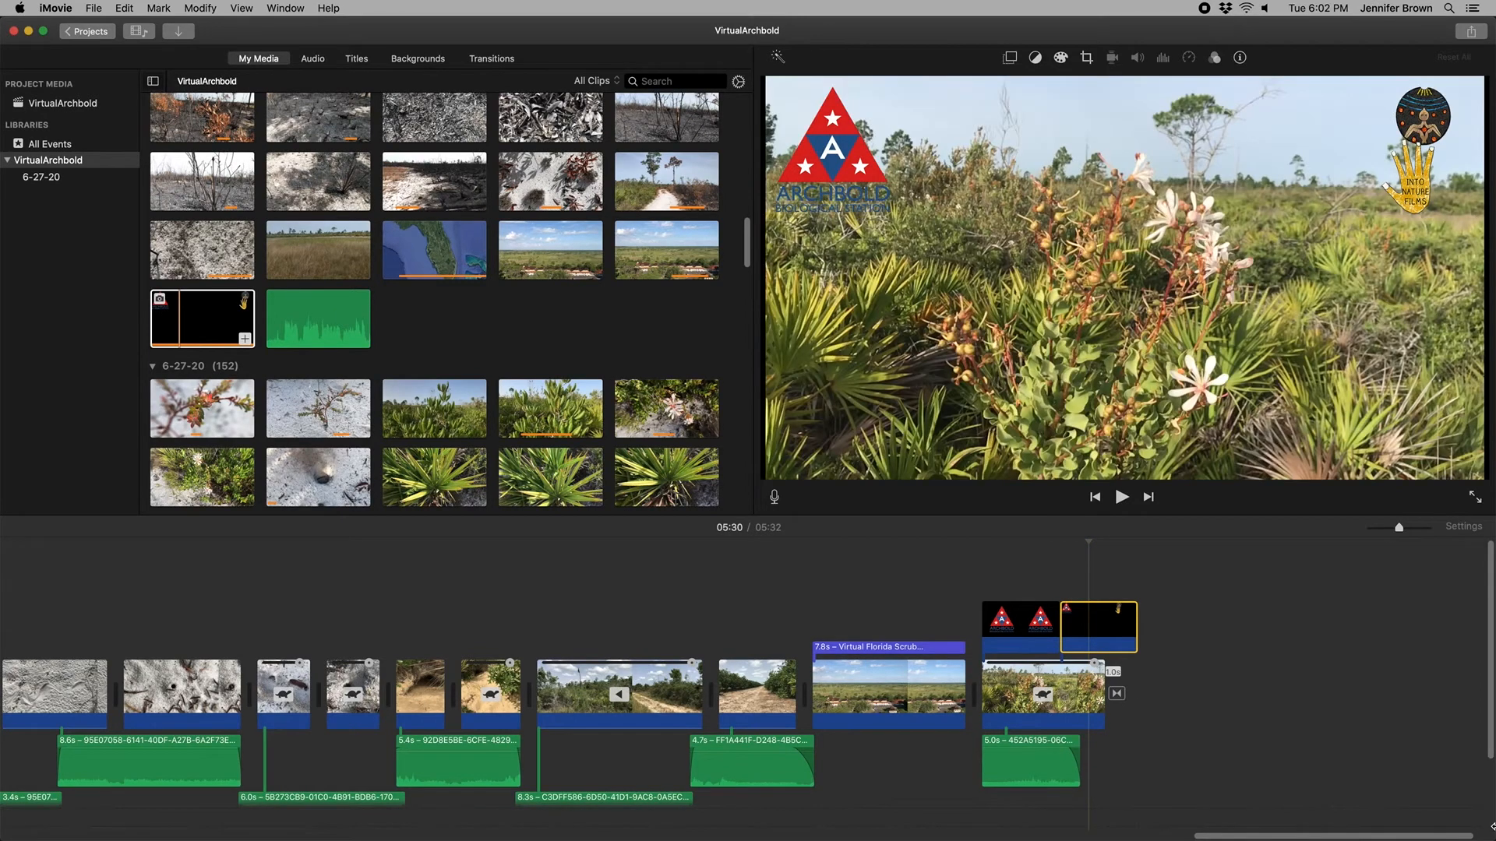
mouse_move(1315, 839)
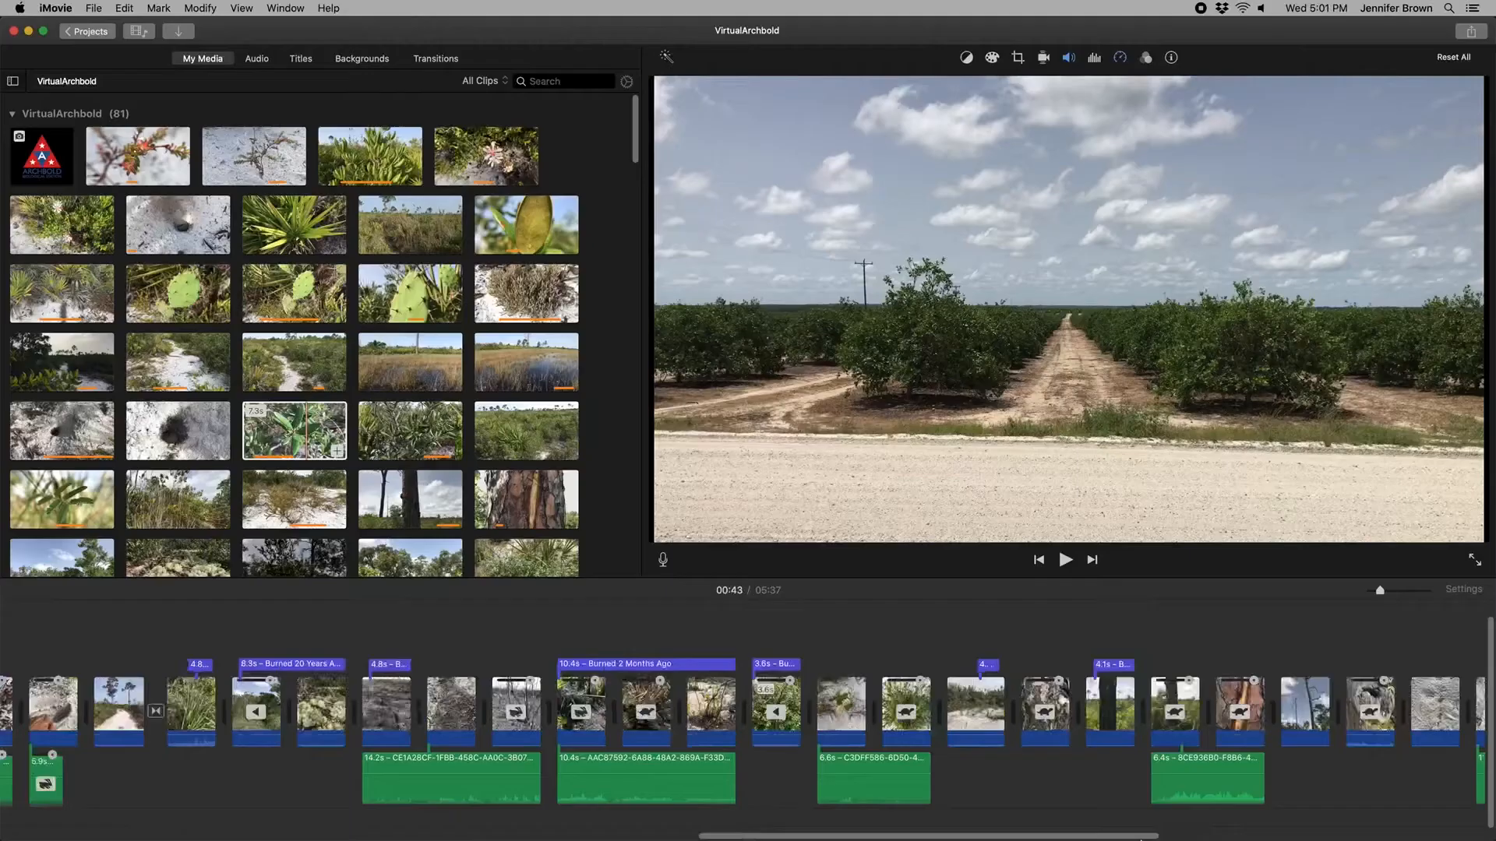
Step: Look along the project timeline and open the settings for sharing the VirtualArchbold movie as a file
scroll(205, 779, right, 10)
scroll(205, 779, left, 15)
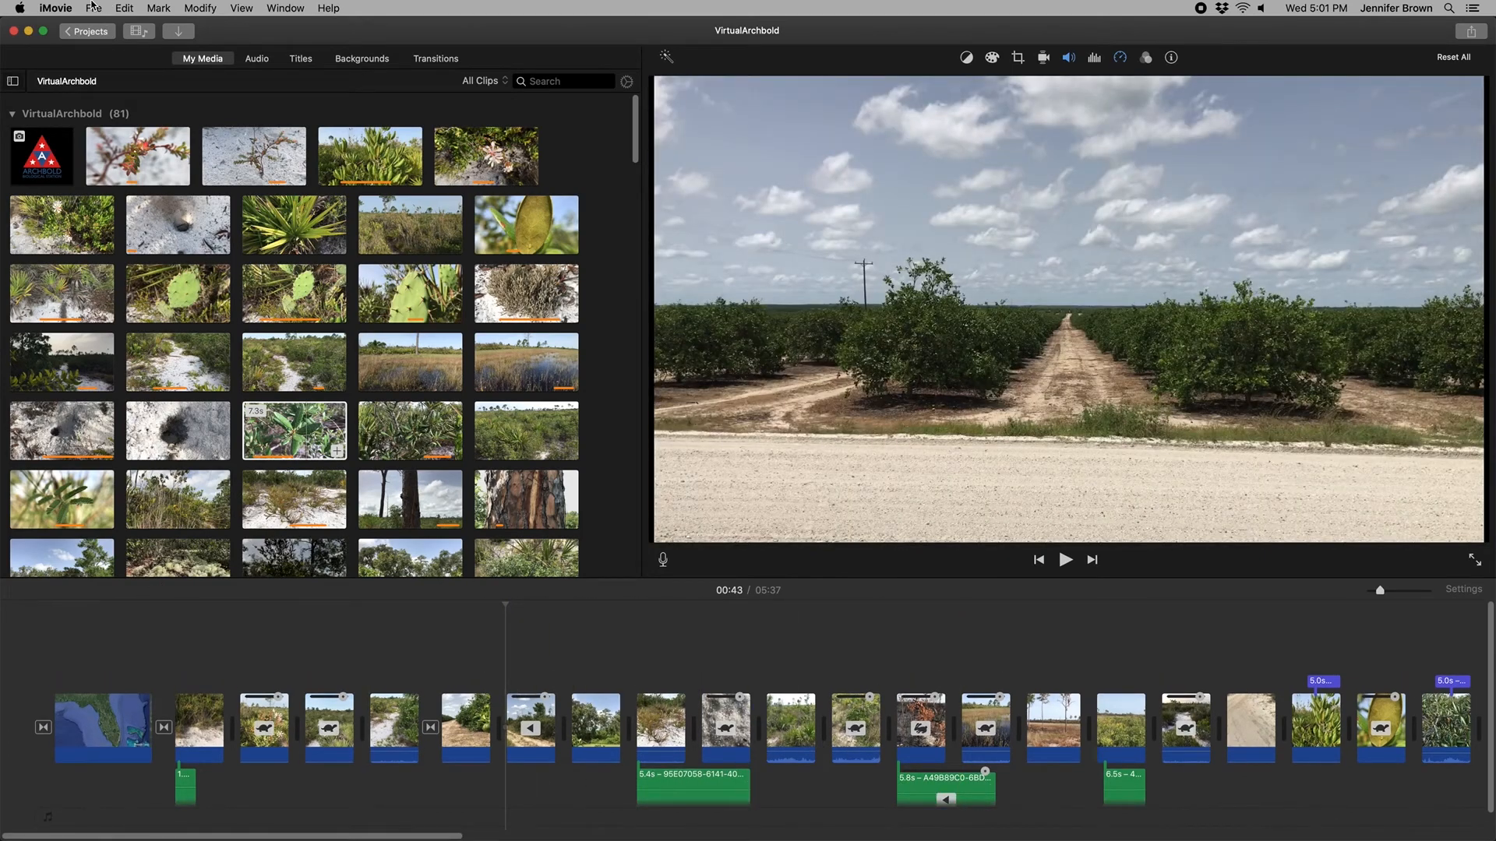
click(93, 7)
mouse_move(165, 231)
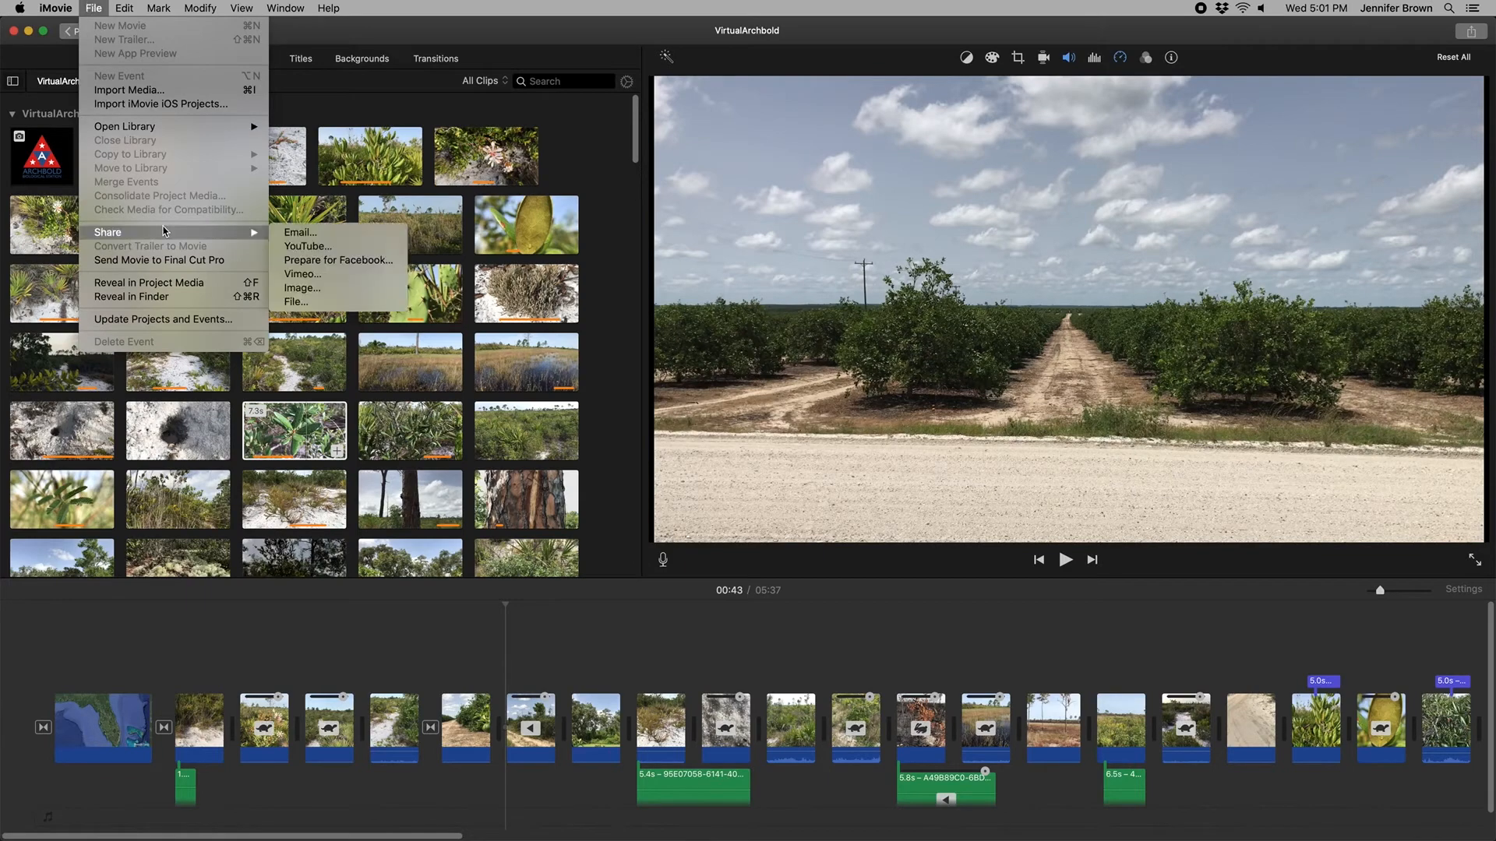
click(324, 304)
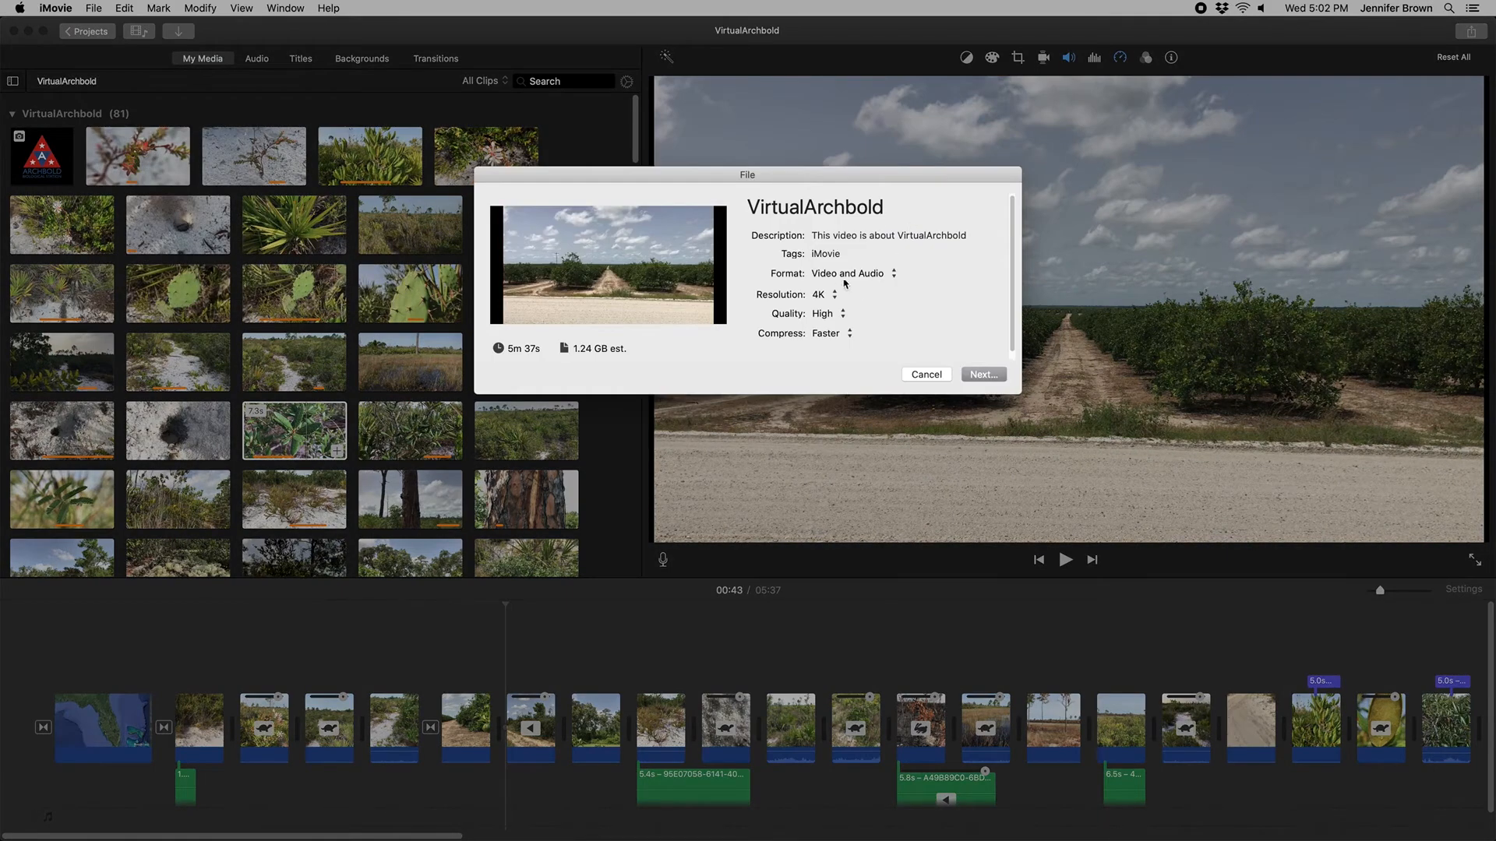
Step: Review the Video and Audio, 4K and High quality export options and set the compression to Better Quality
click(851, 277)
click(851, 276)
click(832, 294)
click(833, 297)
click(832, 315)
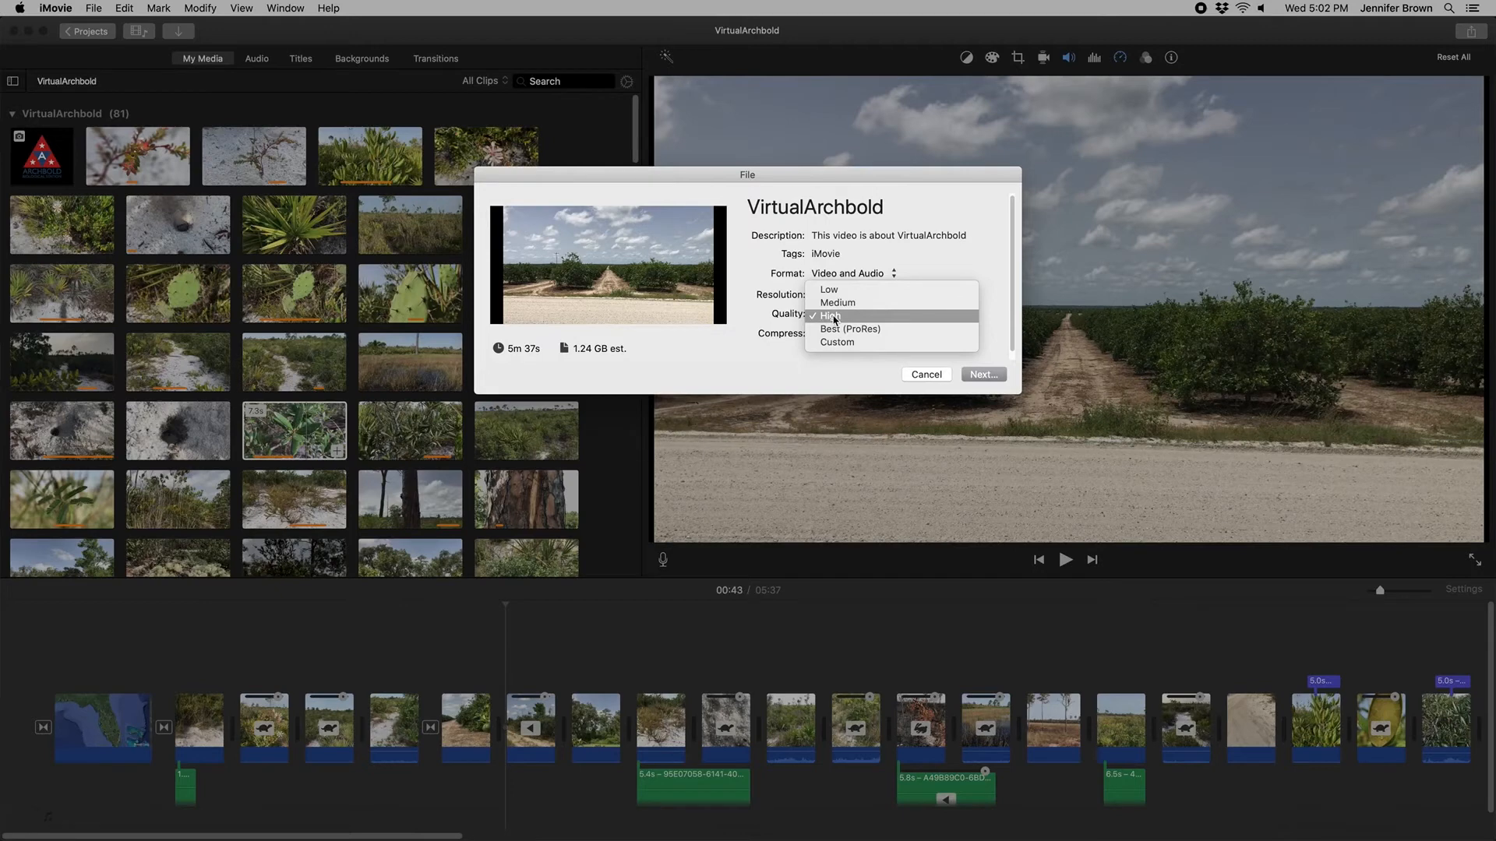
click(834, 319)
click(842, 344)
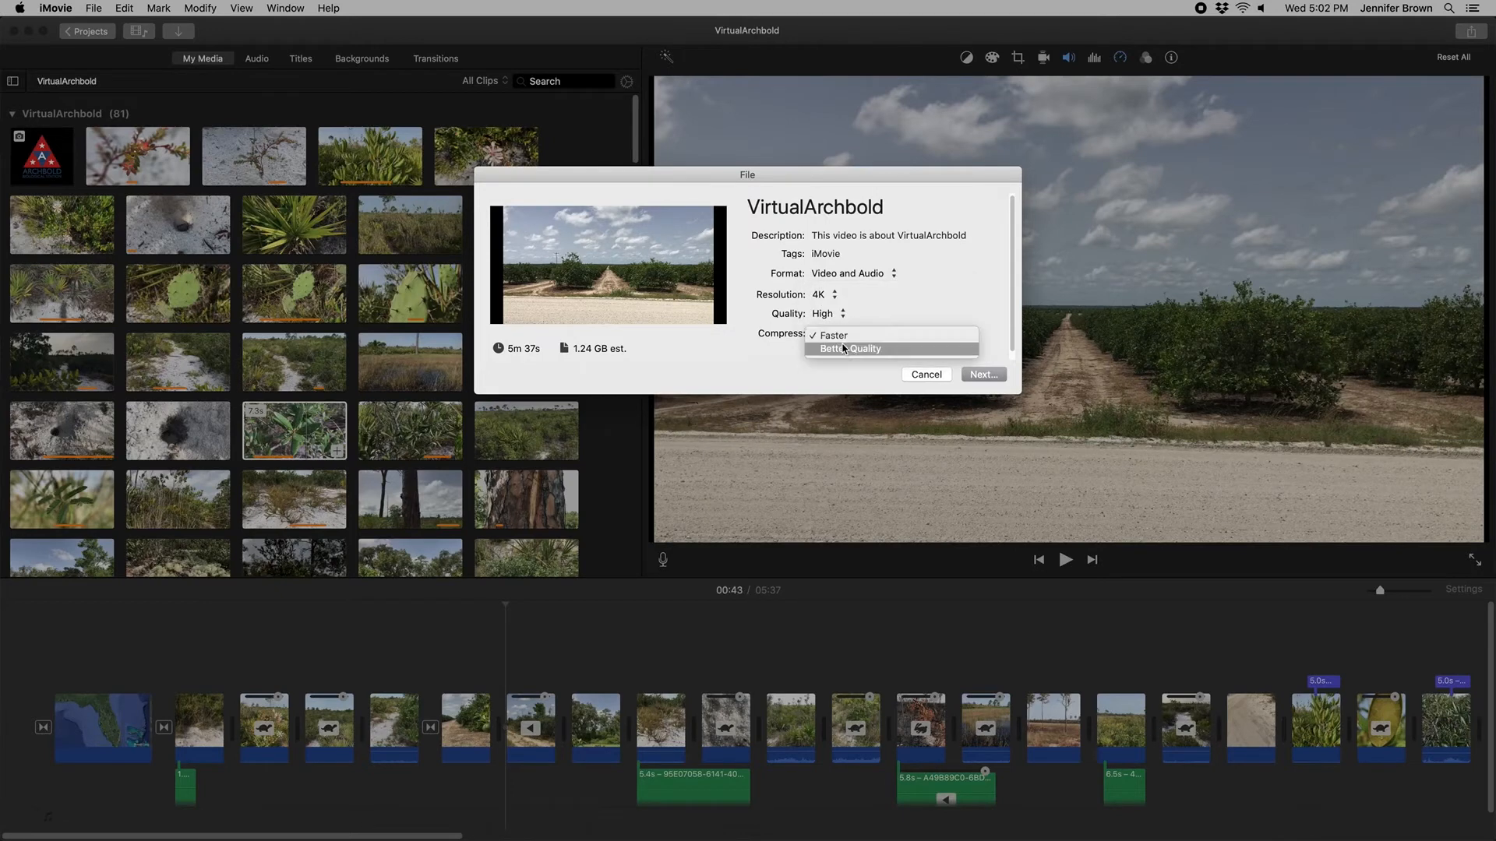
click(845, 349)
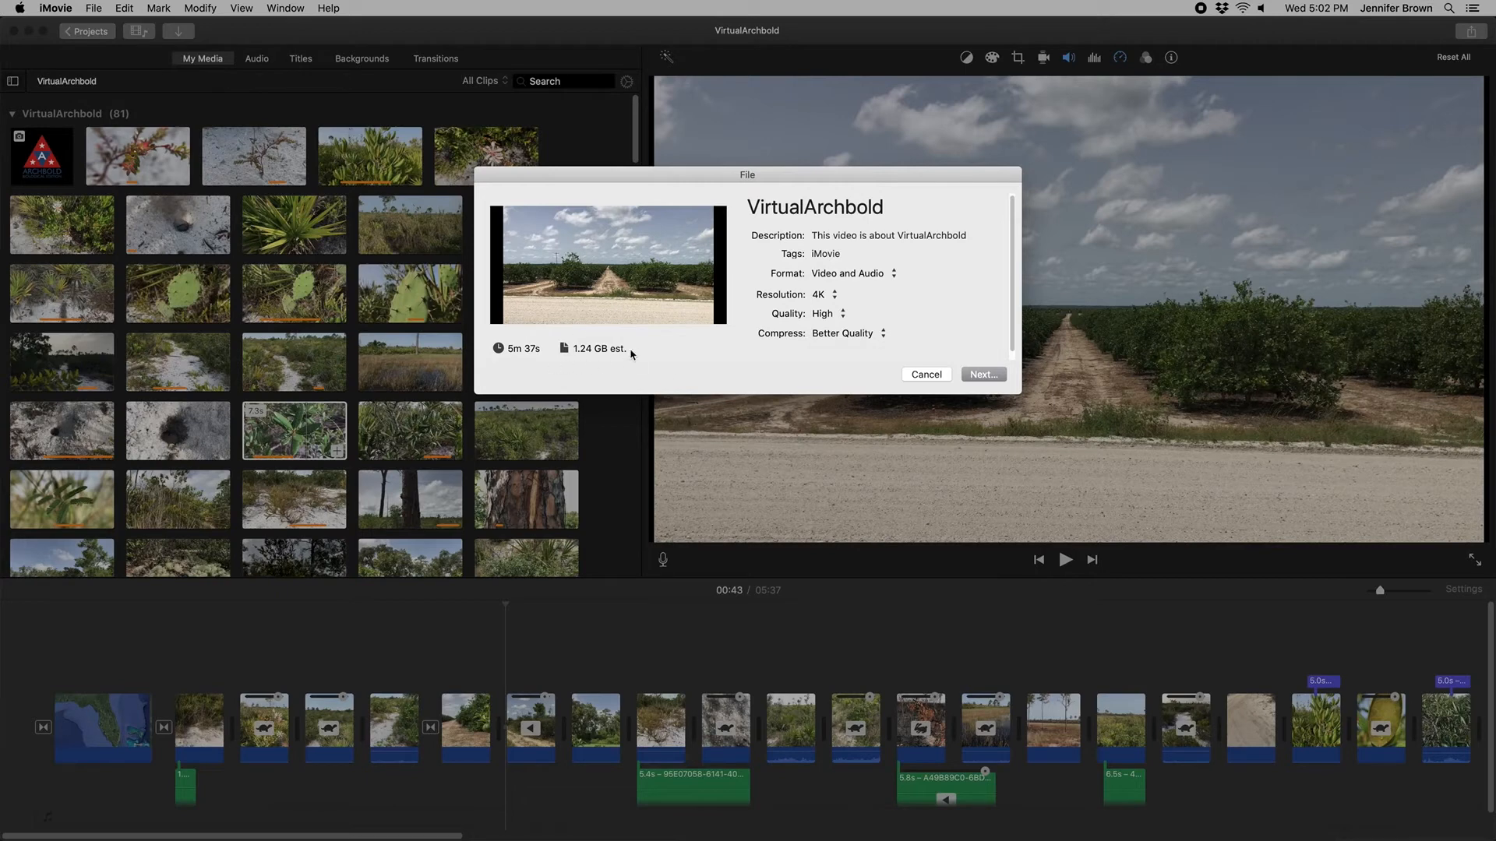
Step: Compare the estimated export sizes by setting the quality to Best (ProRes) and Low, and try to return it to High
click(833, 314)
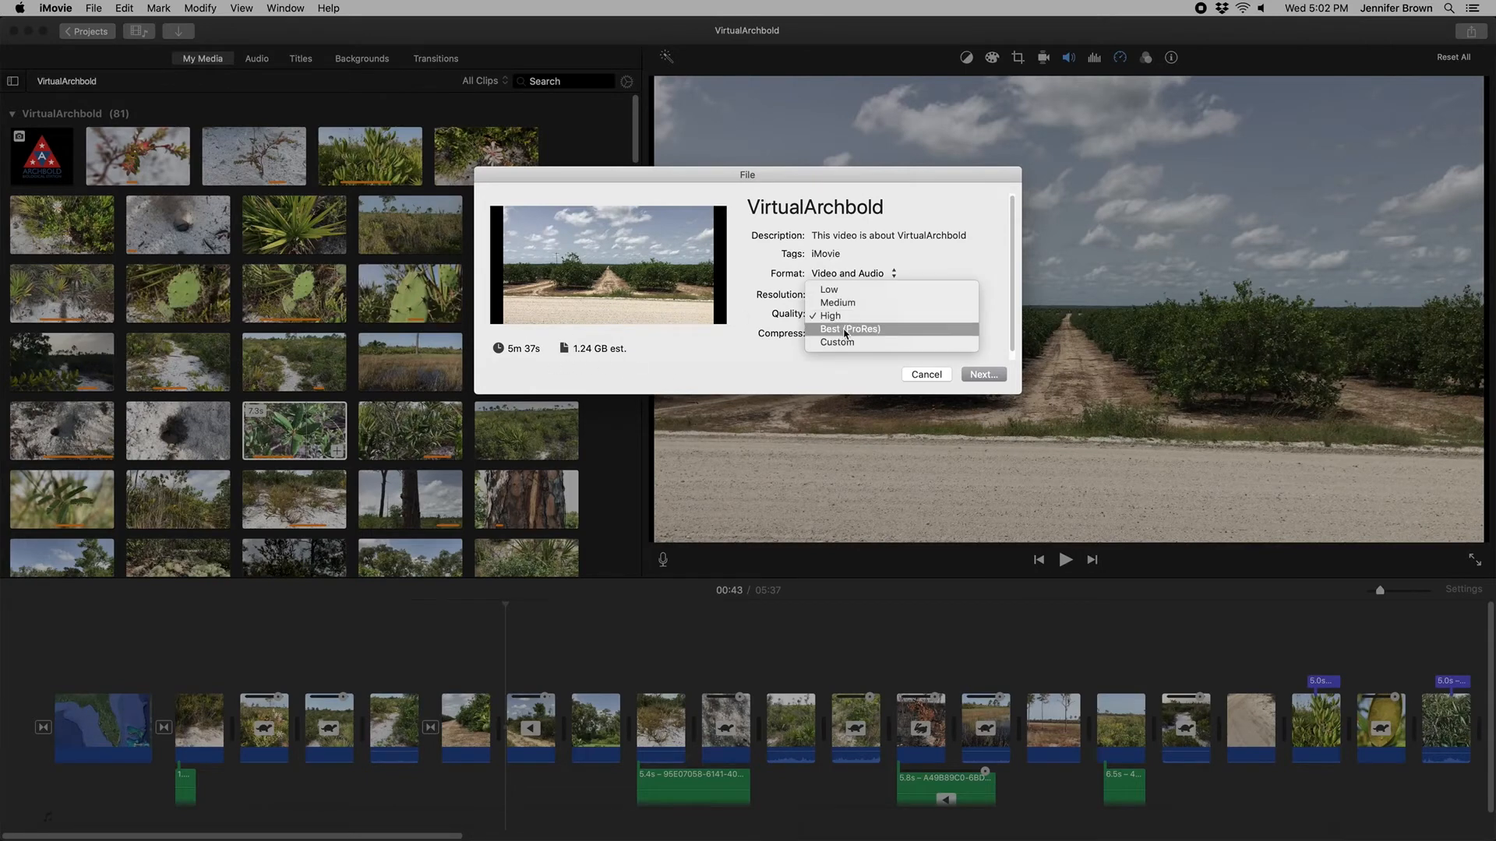
click(846, 328)
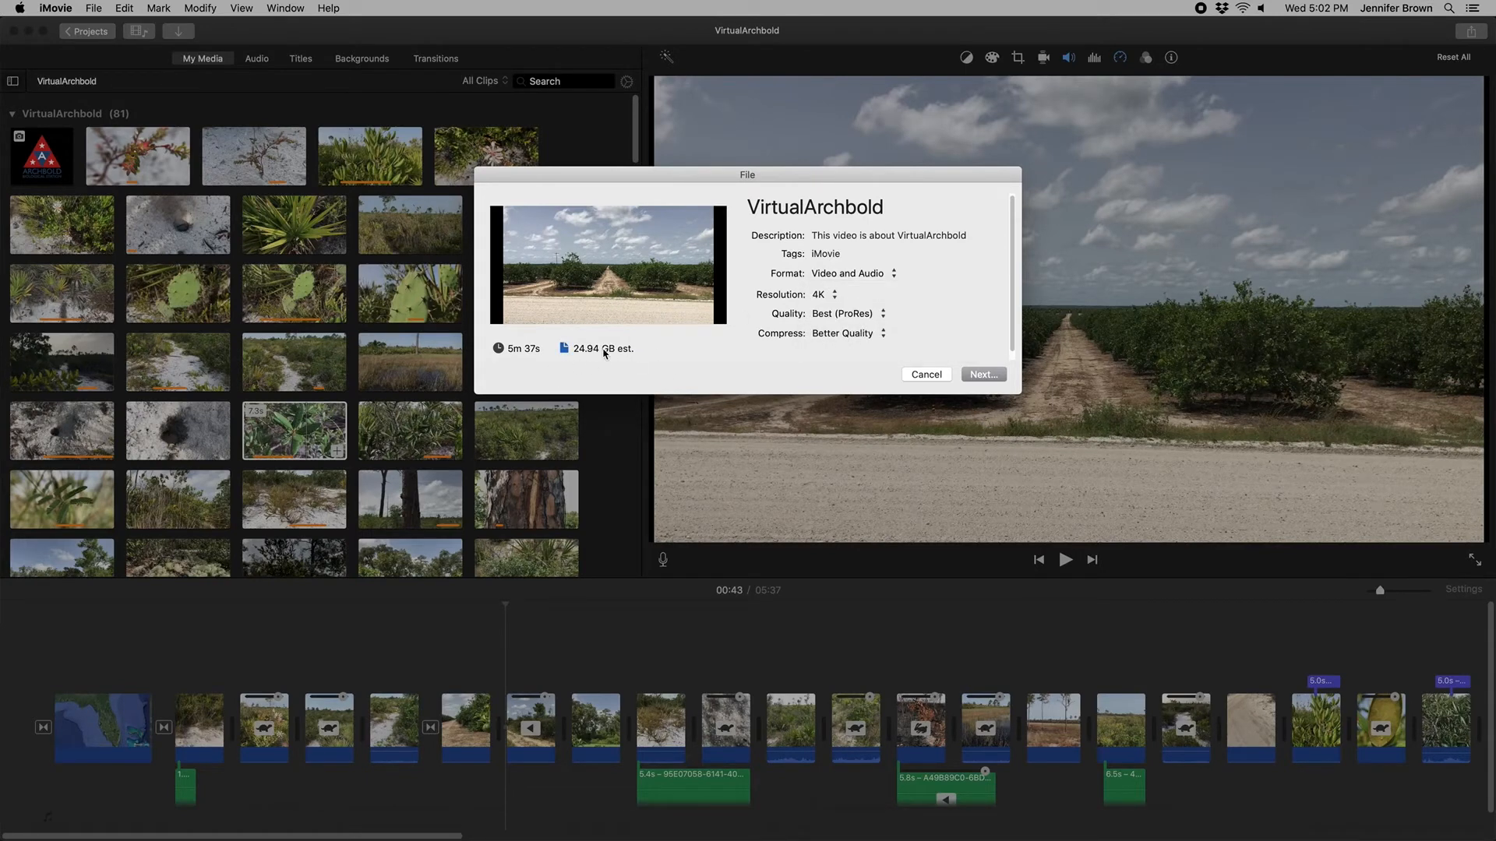
click(847, 316)
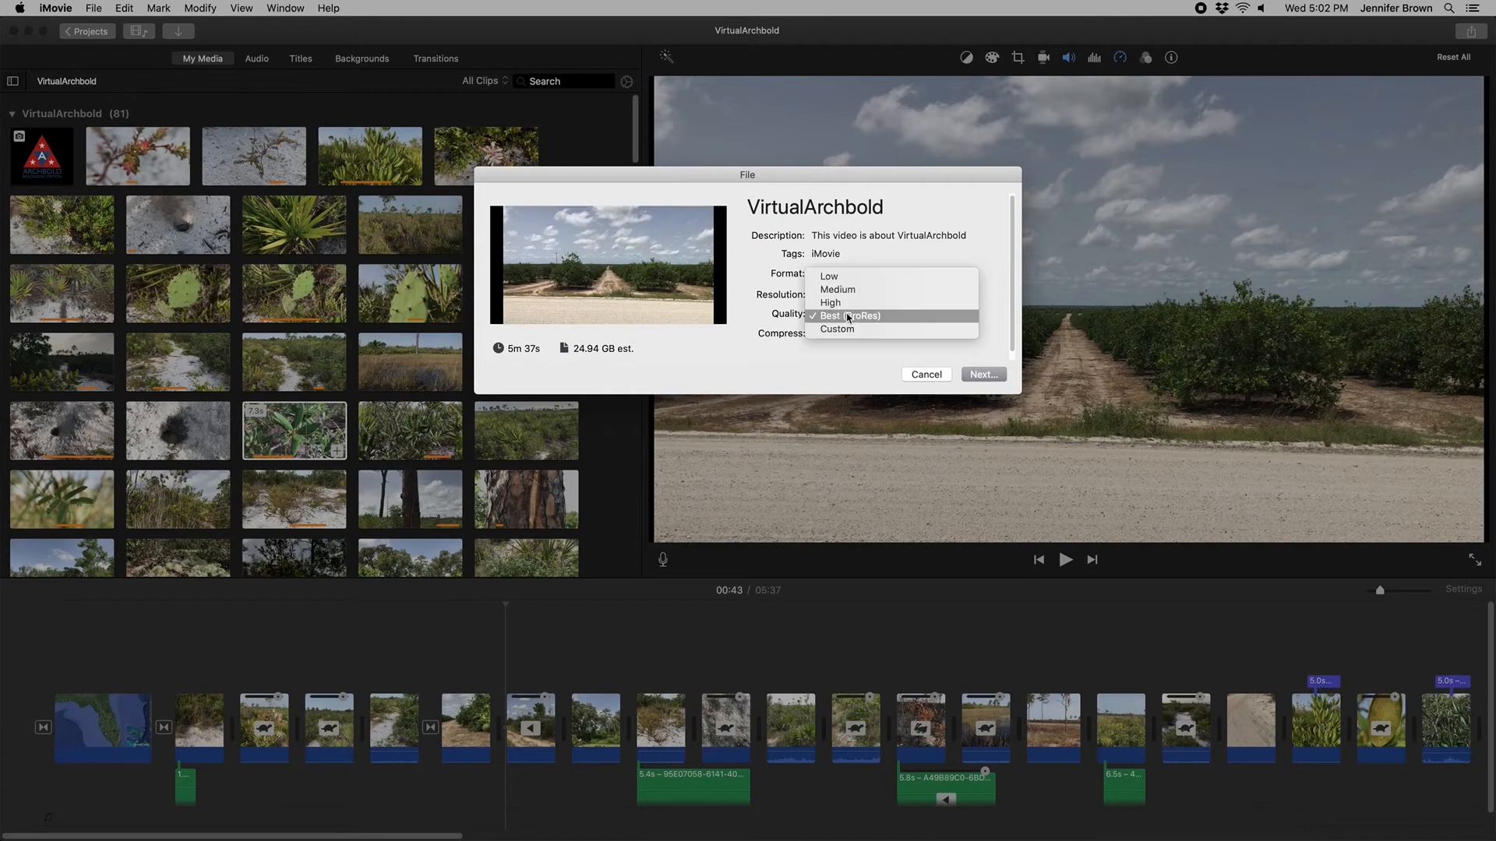
click(838, 277)
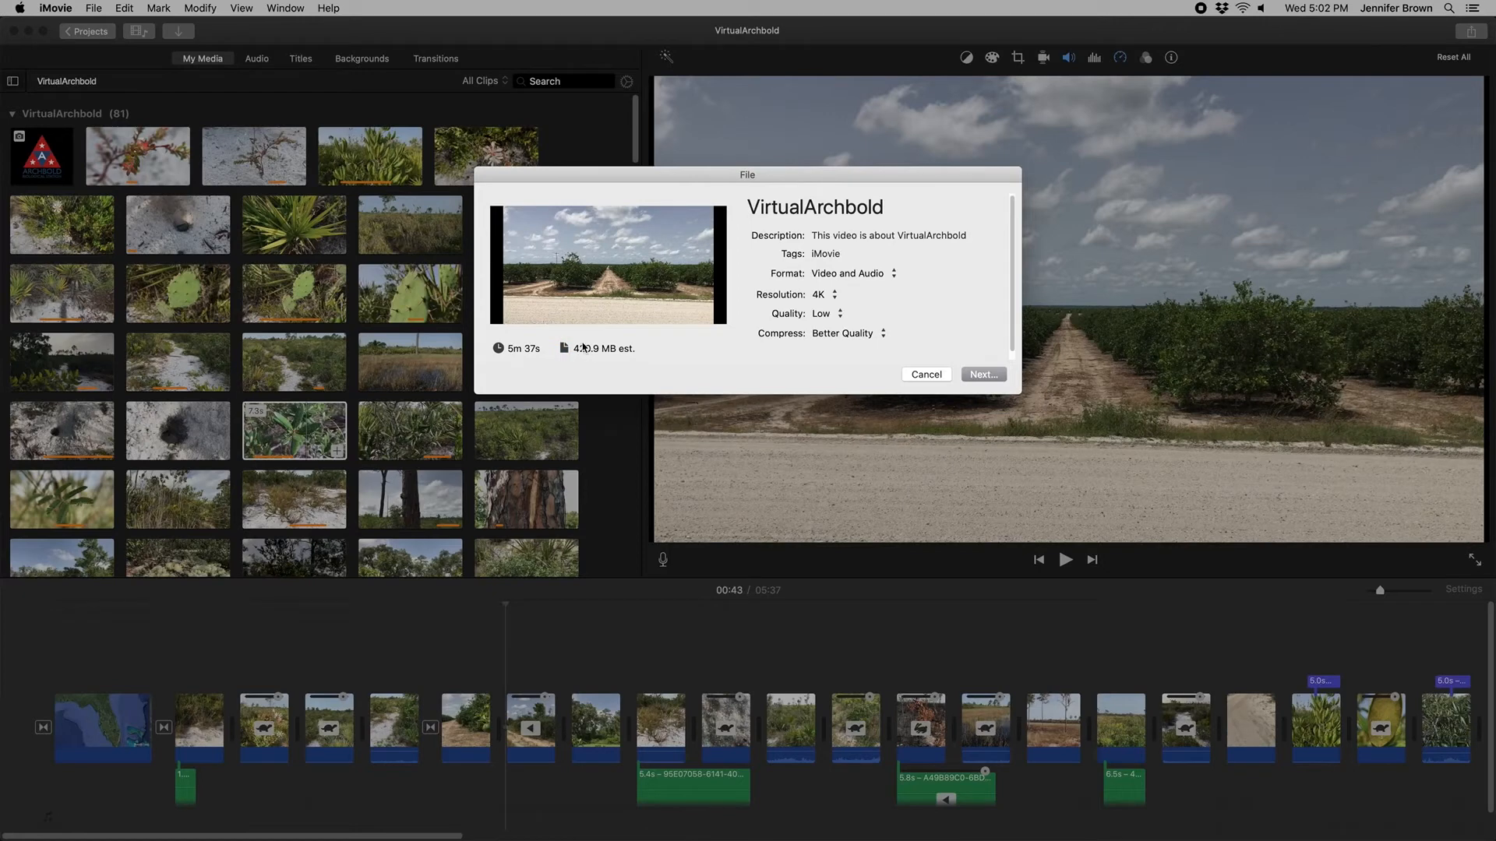
click(826, 316)
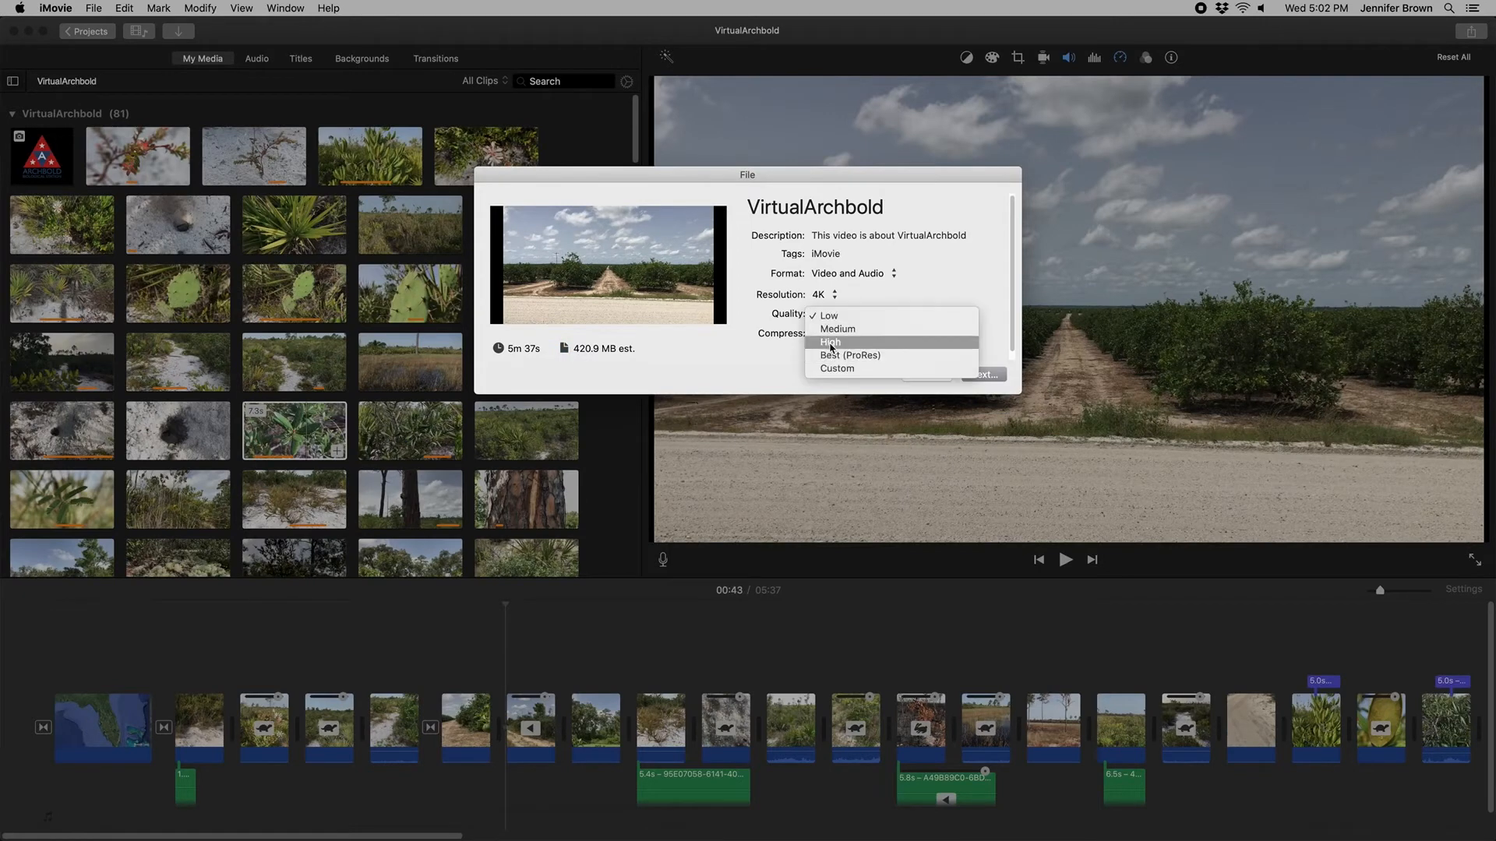
click(818, 342)
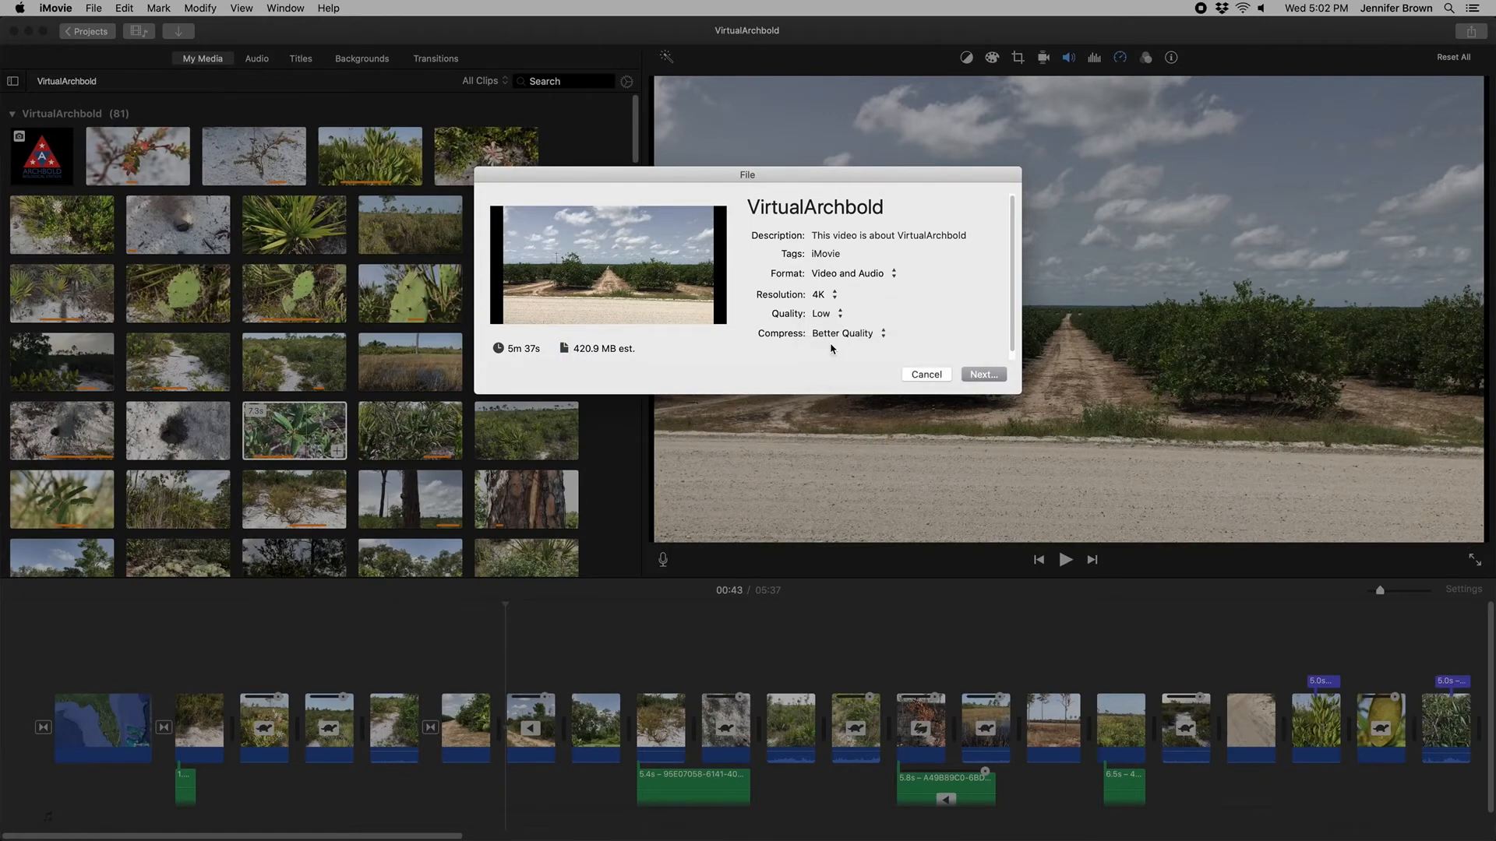
Step: Name the exported file VirtualArchboldDraft1 in the VirtualField folder, and cancel both the save and the file sharing
click(981, 375)
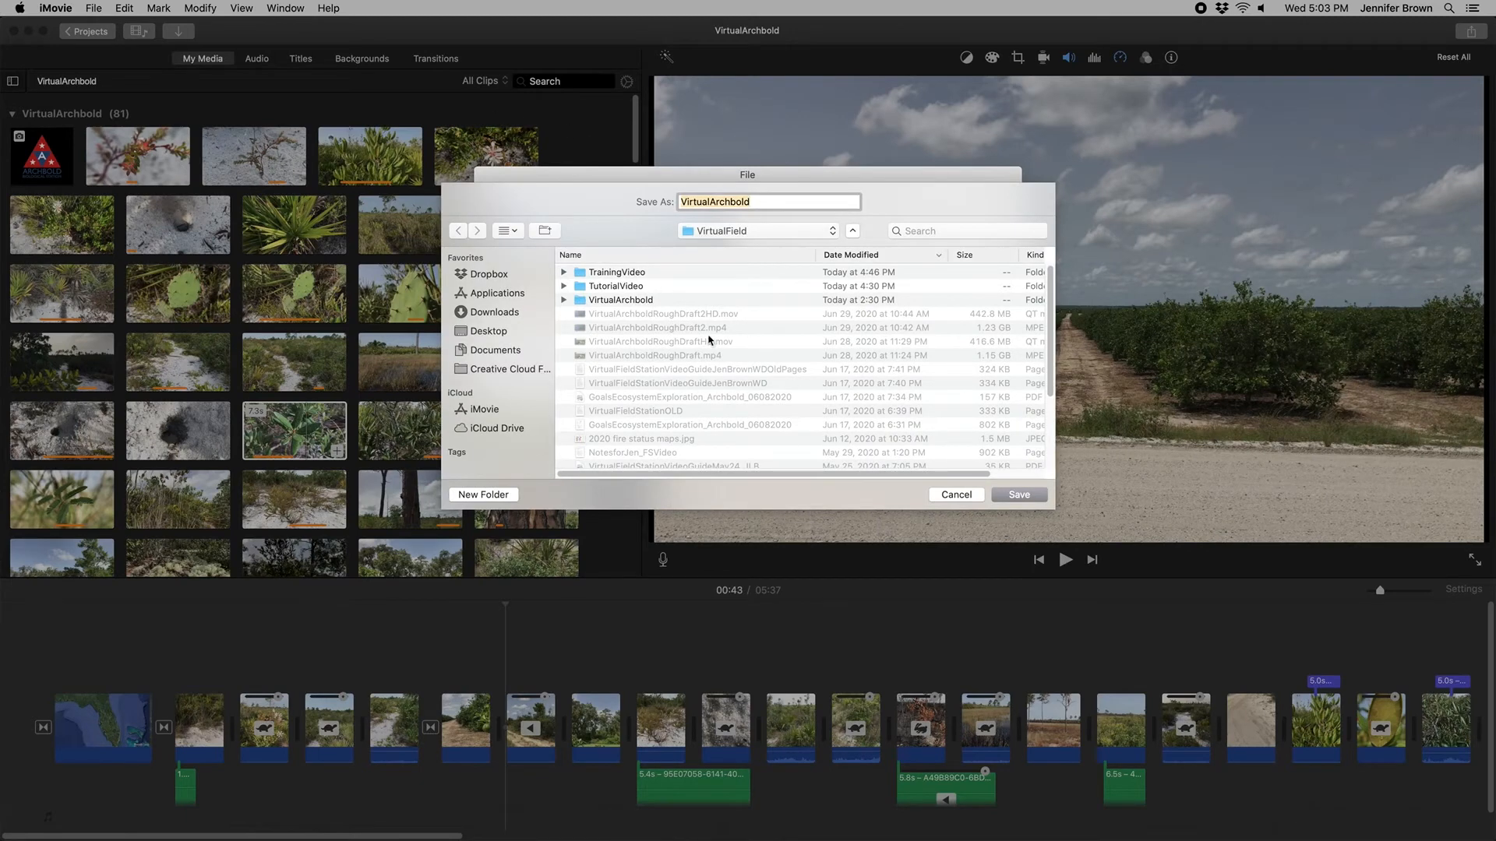
click(755, 205)
text(Draft1)
click(946, 495)
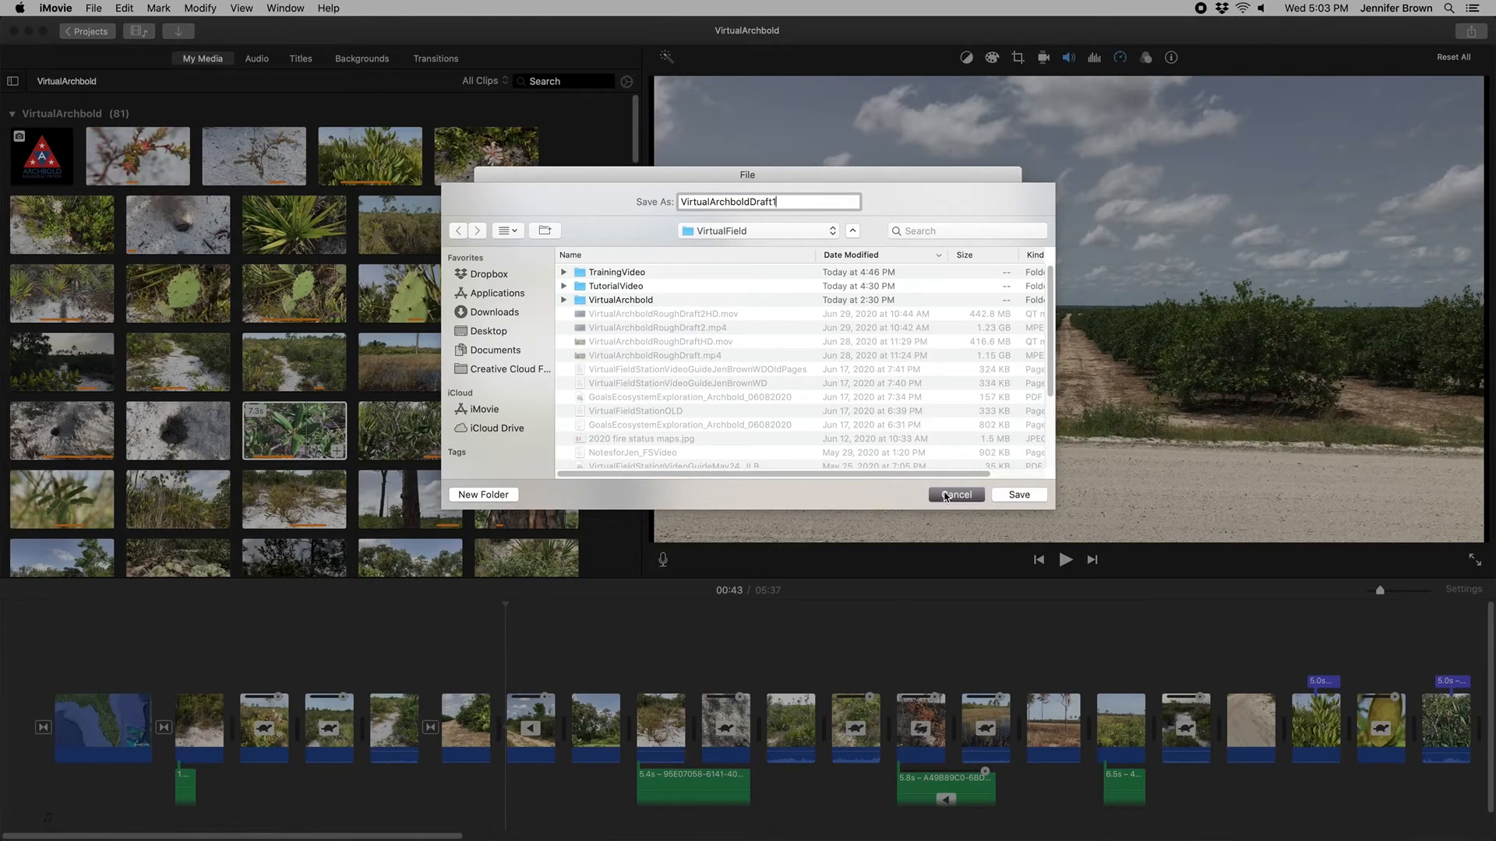
click(906, 371)
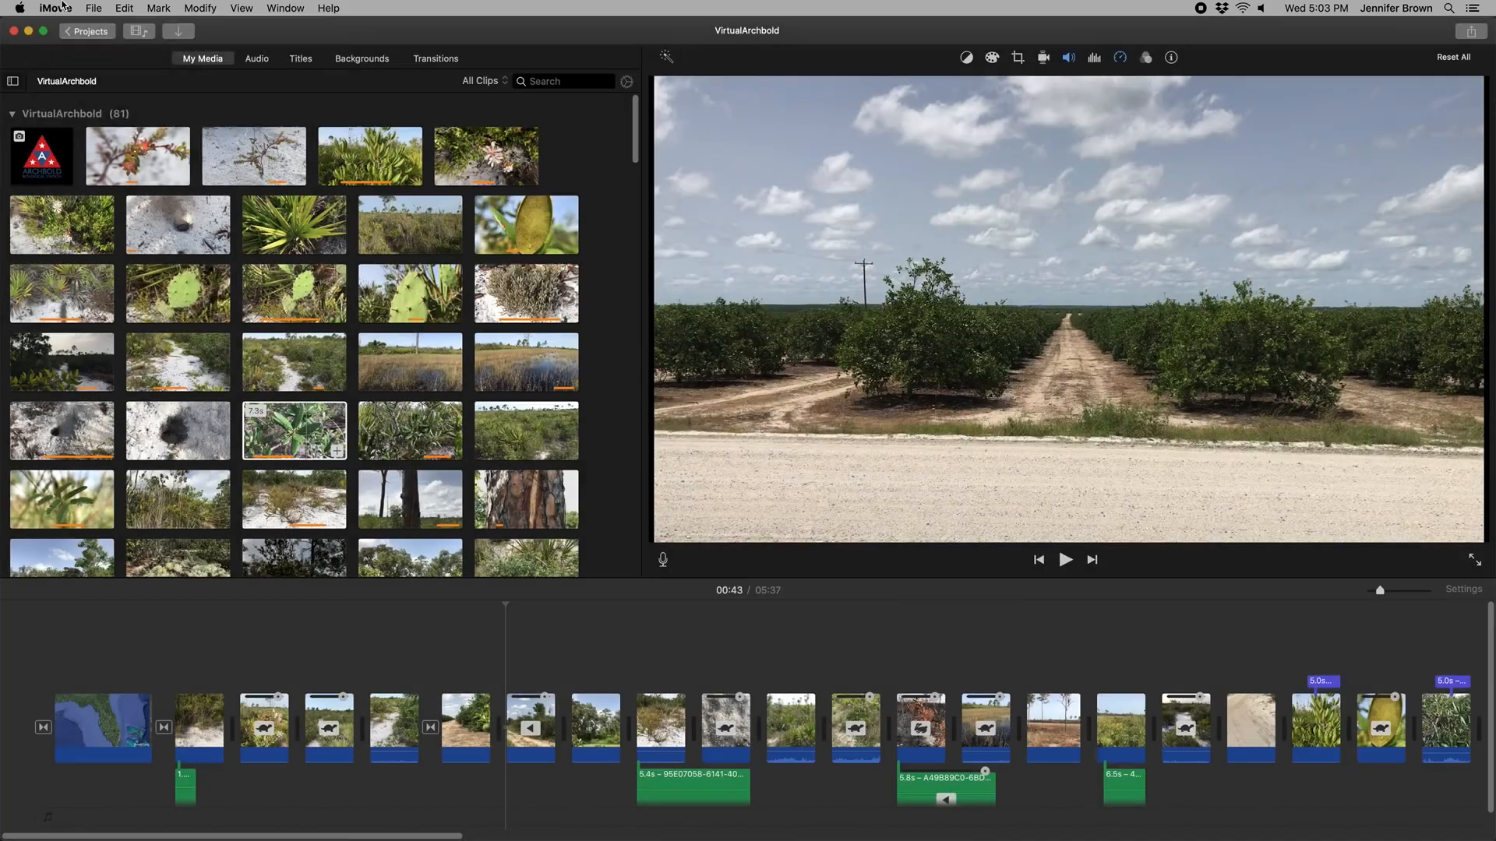
Step: Hide iMovie and open VirtualArchboldRoughDraft2.mp4 from the VirtualField folder in QuickTime Player
click(61, 7)
click(107, 116)
click(579, 364)
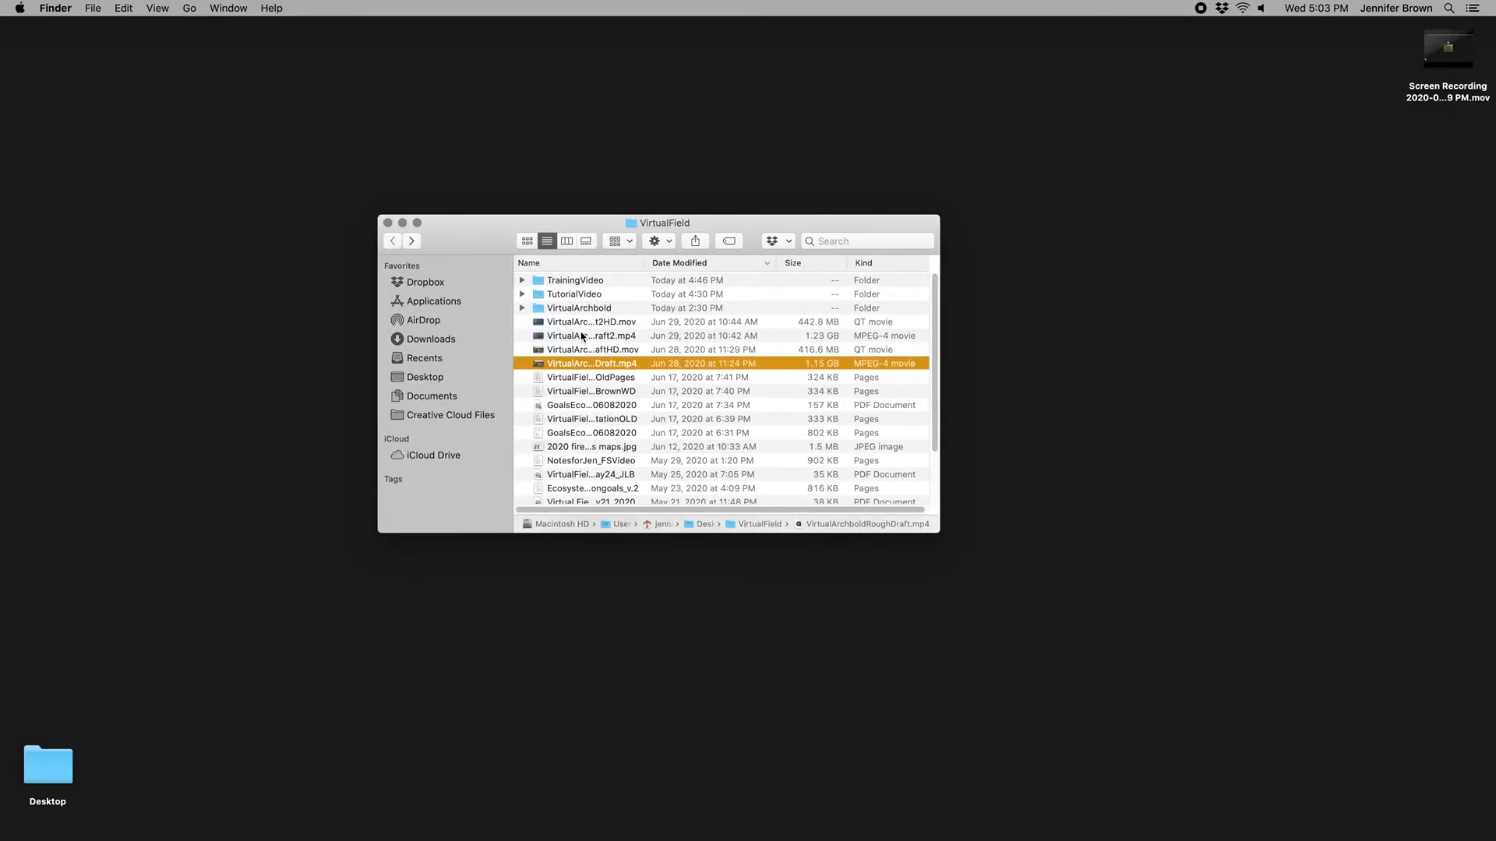
click(583, 337)
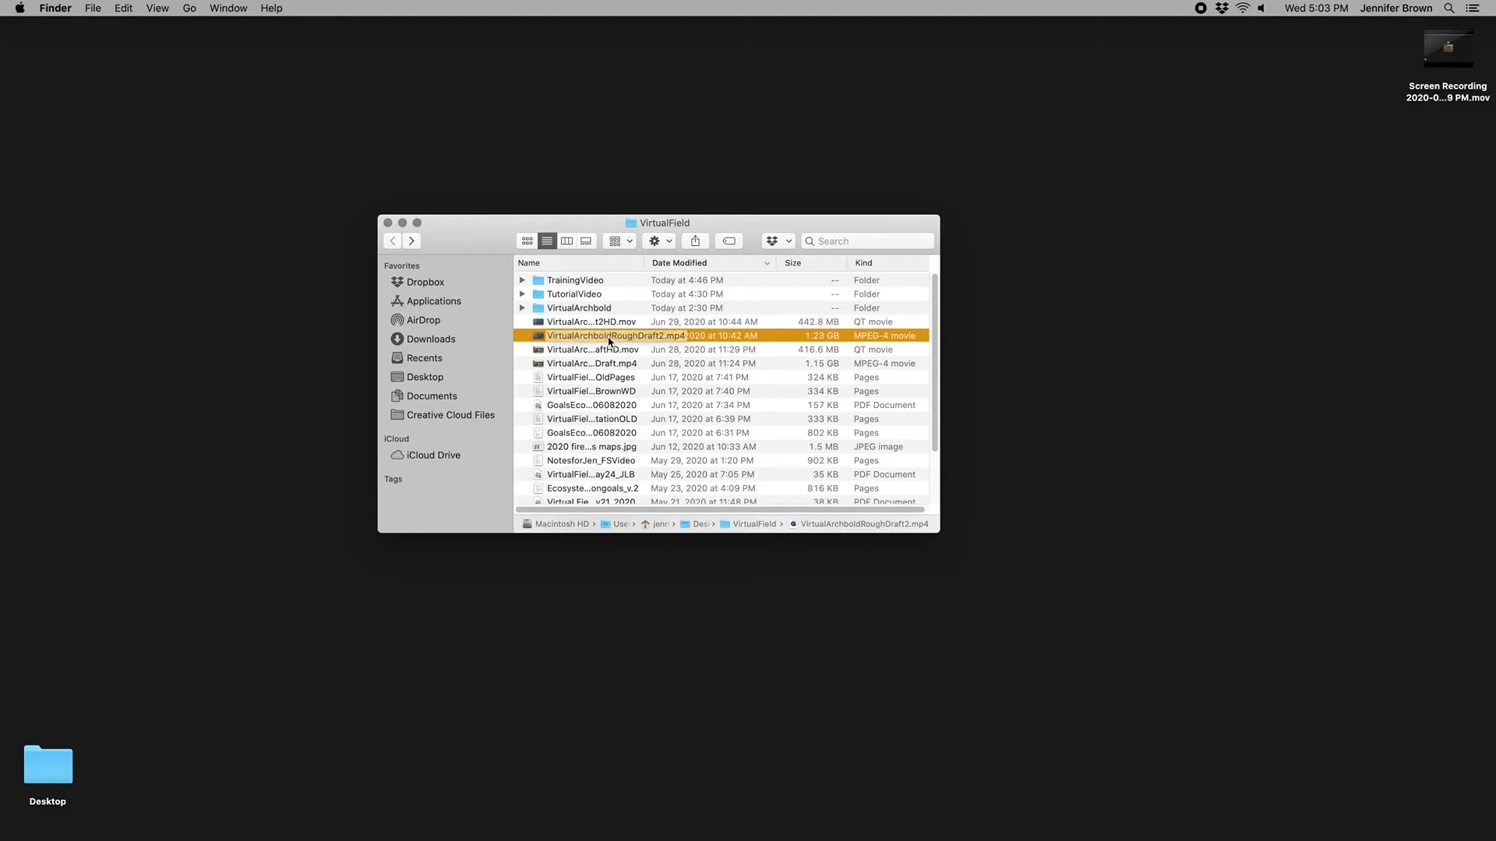
double_click(537, 339)
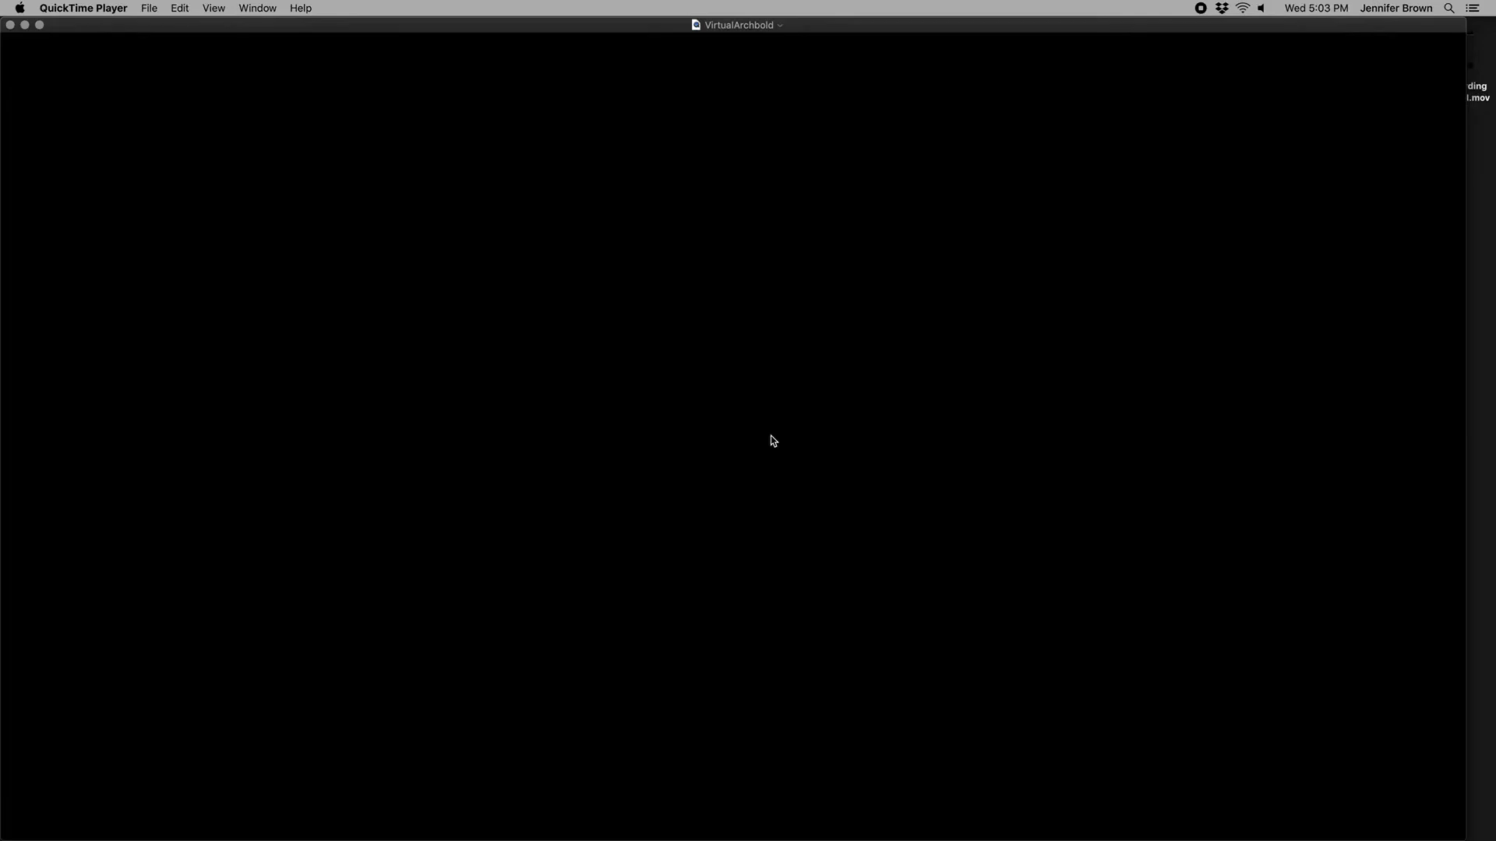
Step: Examine the resolutions QuickTime Player offers for exporting the movie, including 1080p, and return to the VirtualField folder without exporting
mouse_move(802, 478)
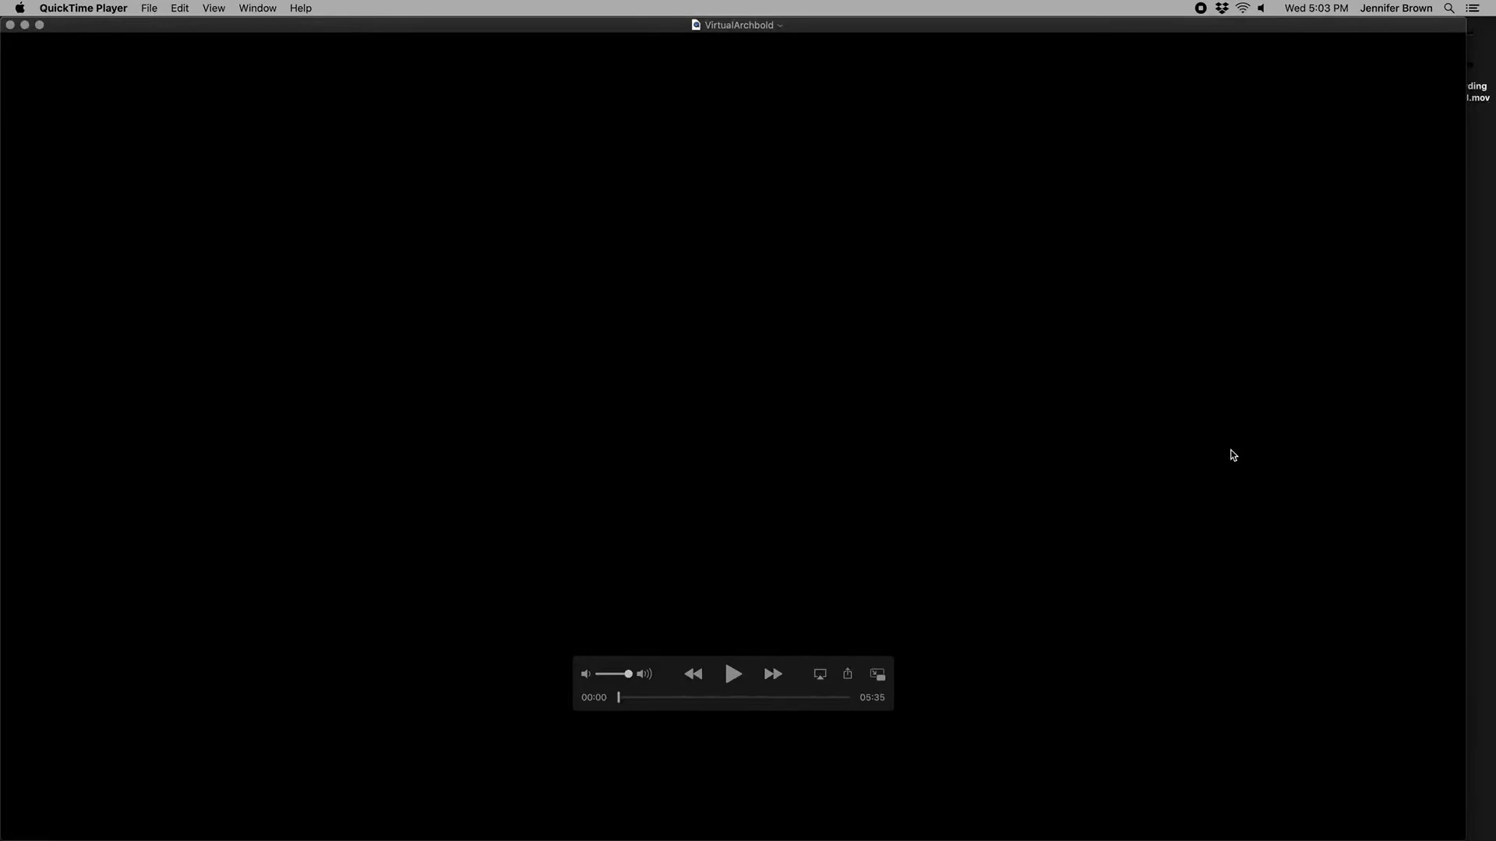
drag(490, 27, 959, 550)
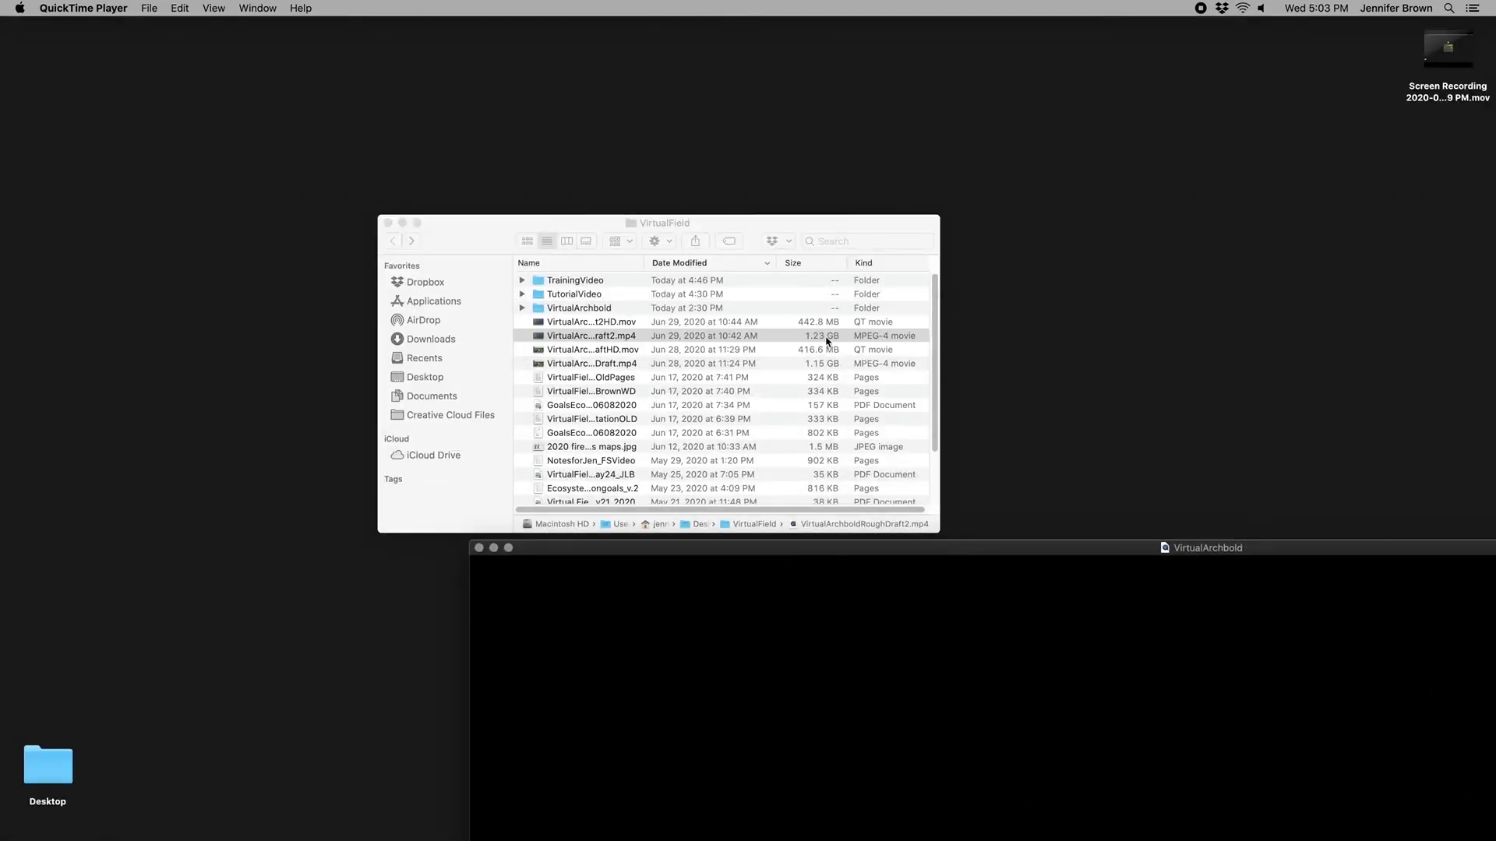
drag(783, 550, 263, 5)
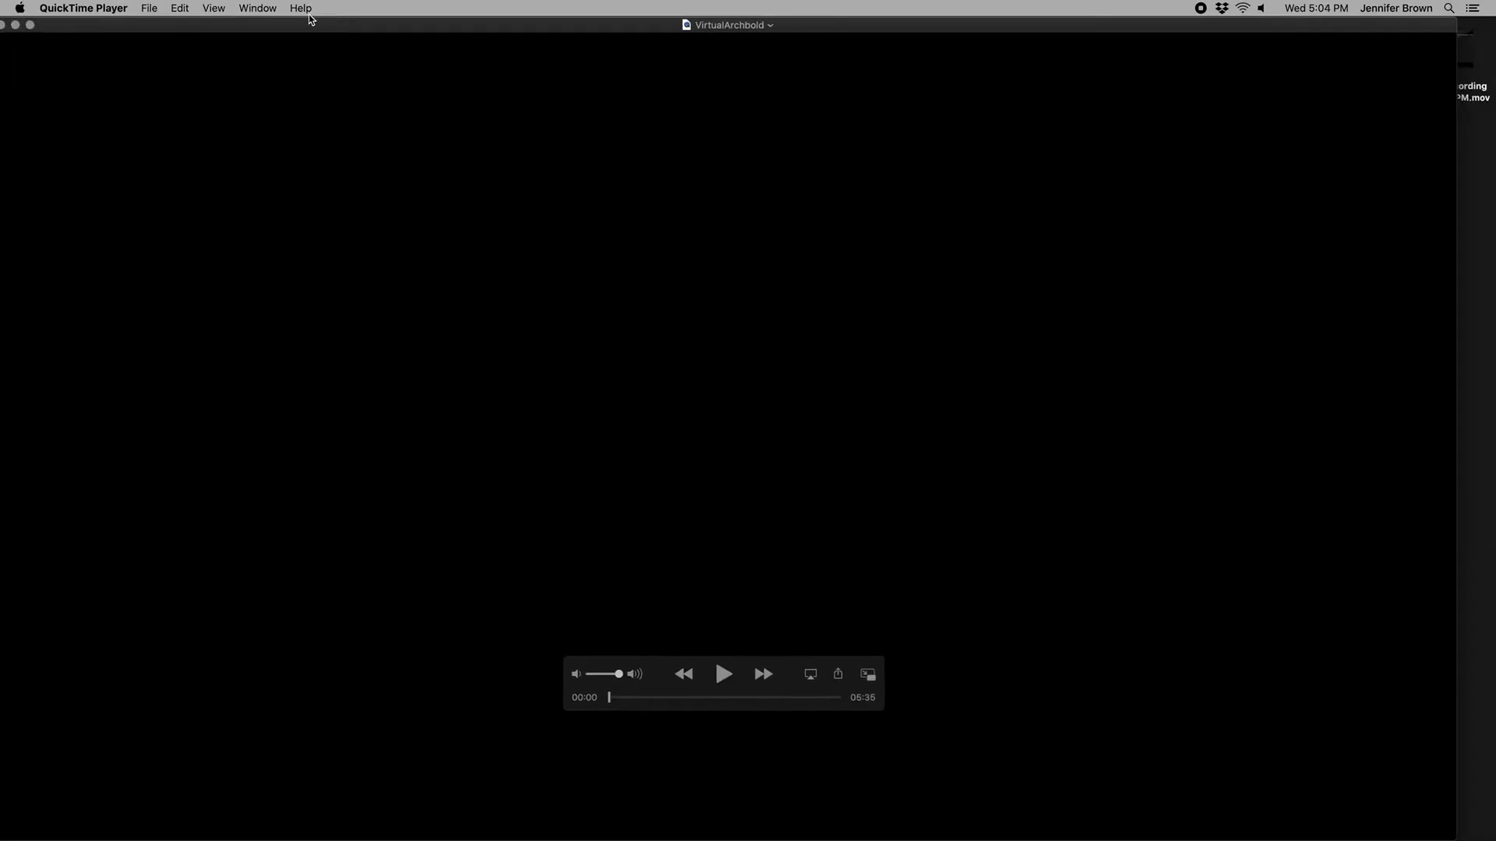
click(159, 7)
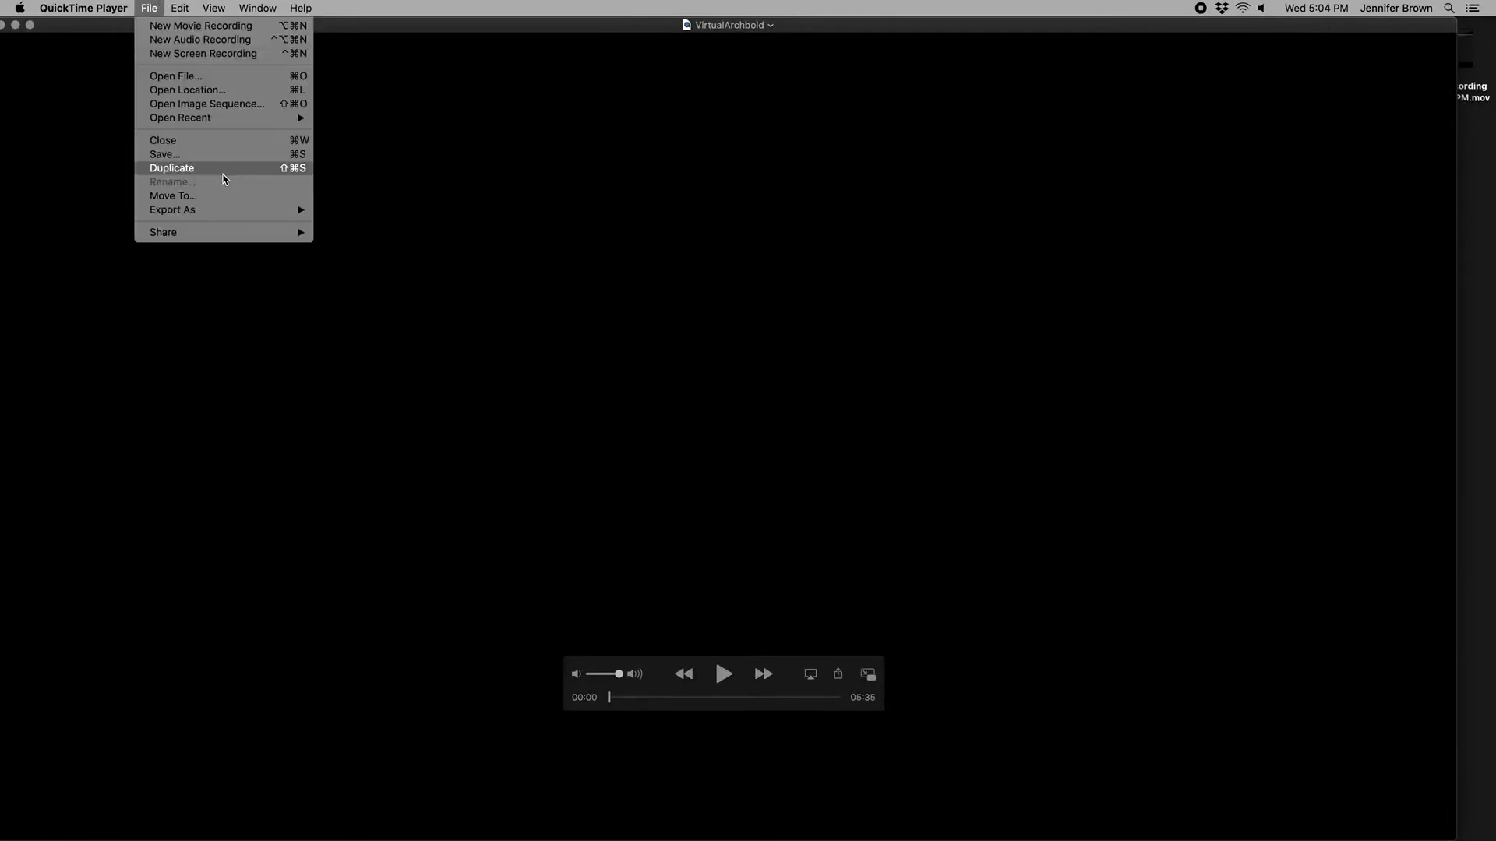
mouse_move(232, 212)
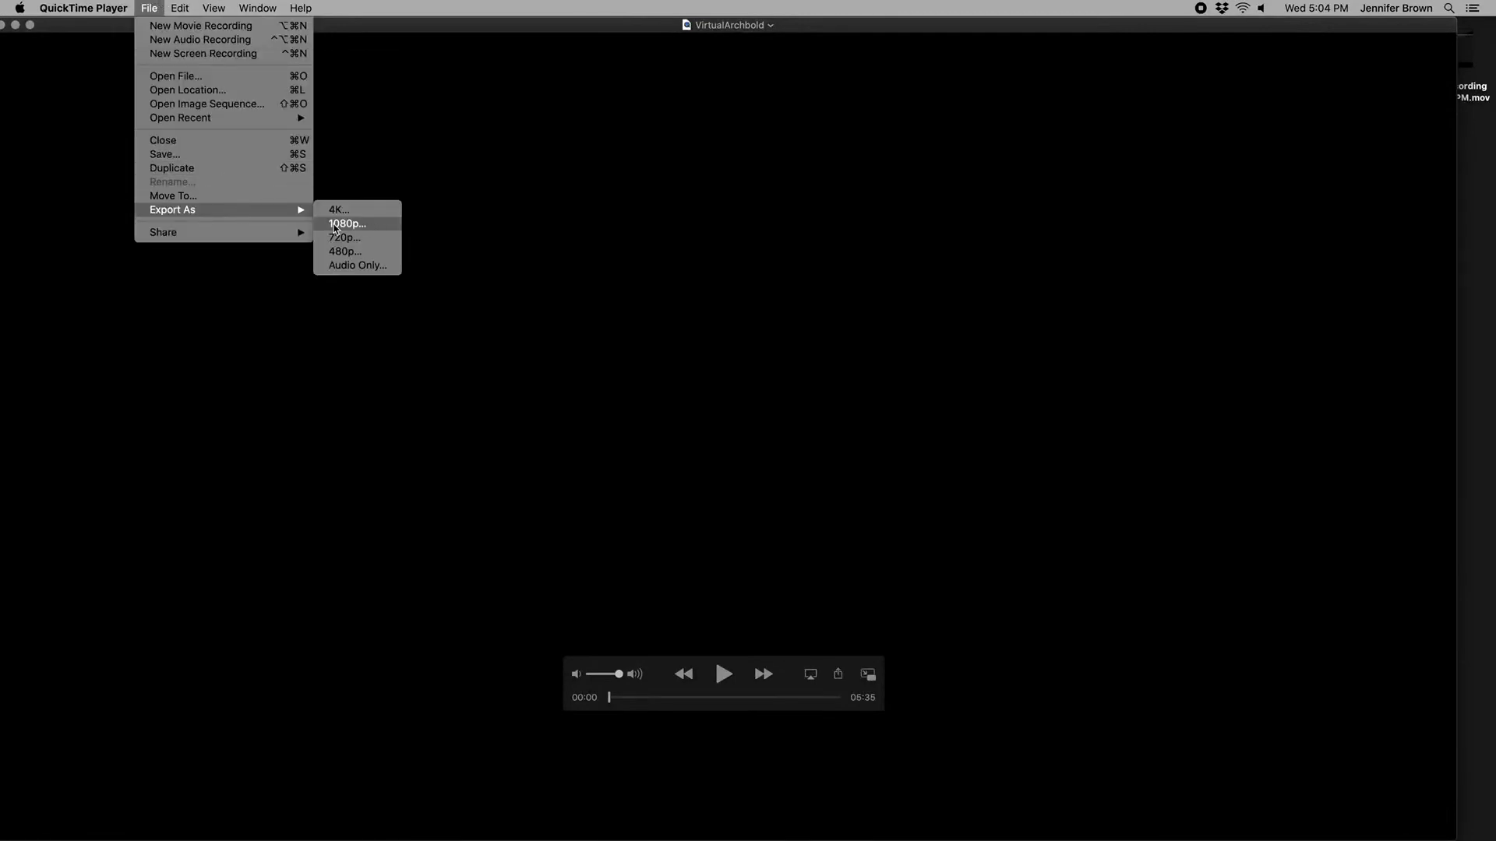
click(191, 67)
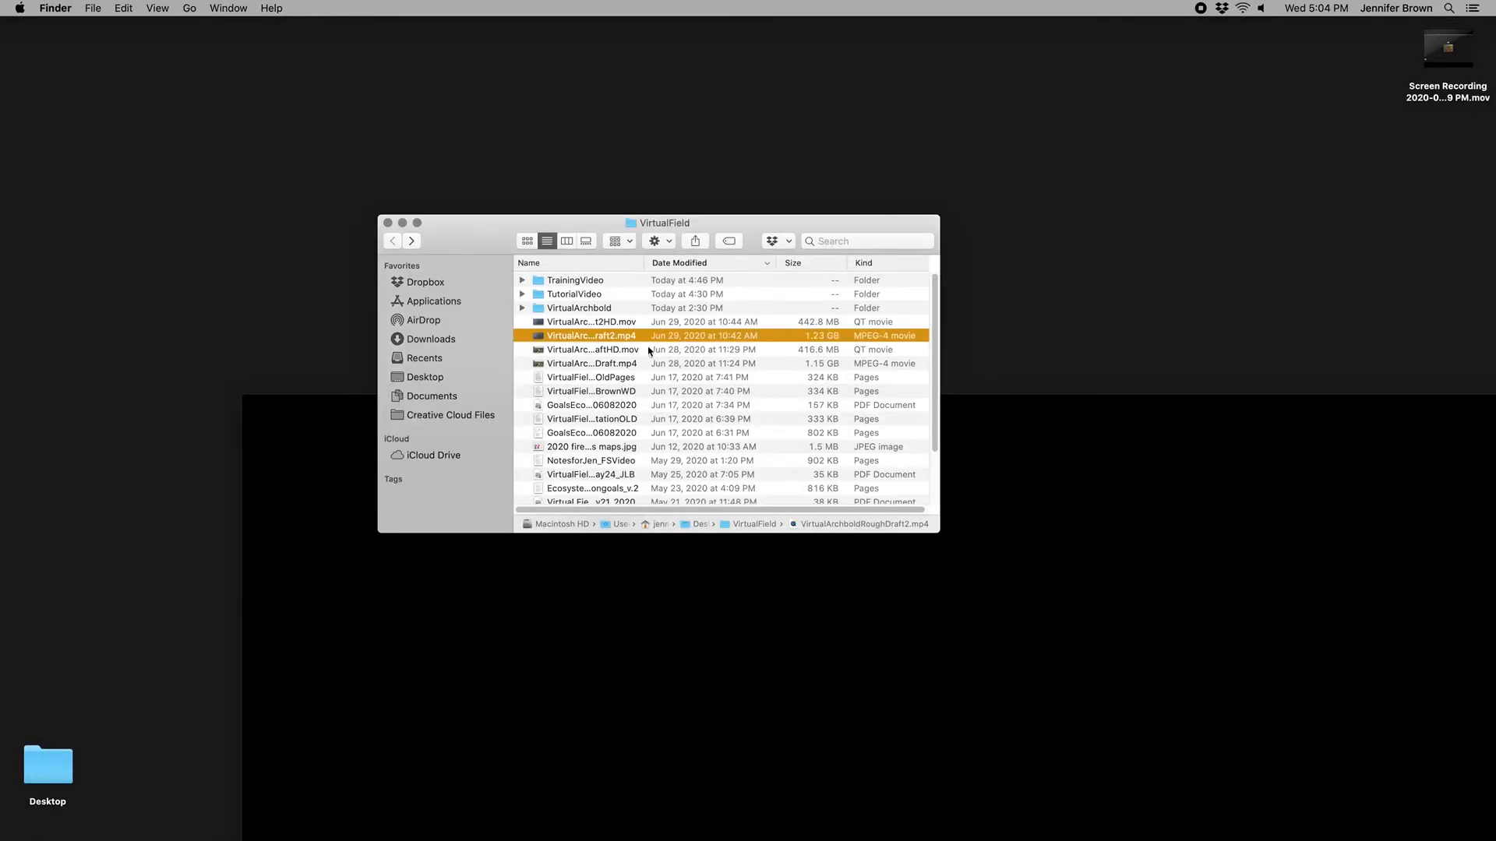
Step: Compare the file sizes of VirtualArchboldRoughDraft2HD.mov and VirtualArchboldRoughDraft2.mp4 in the VirtualField folder
click(602, 323)
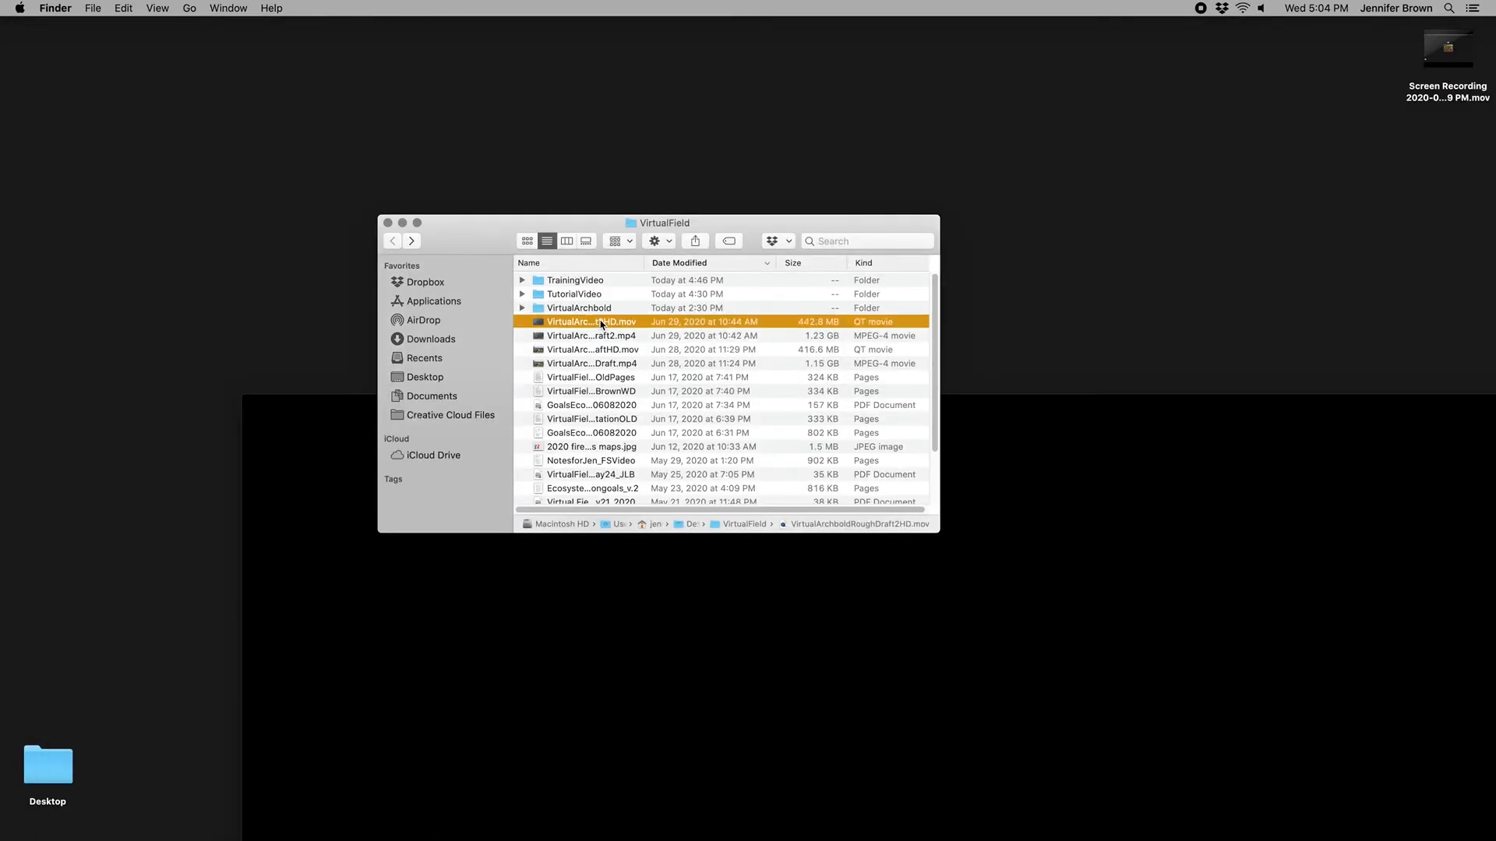
click(831, 336)
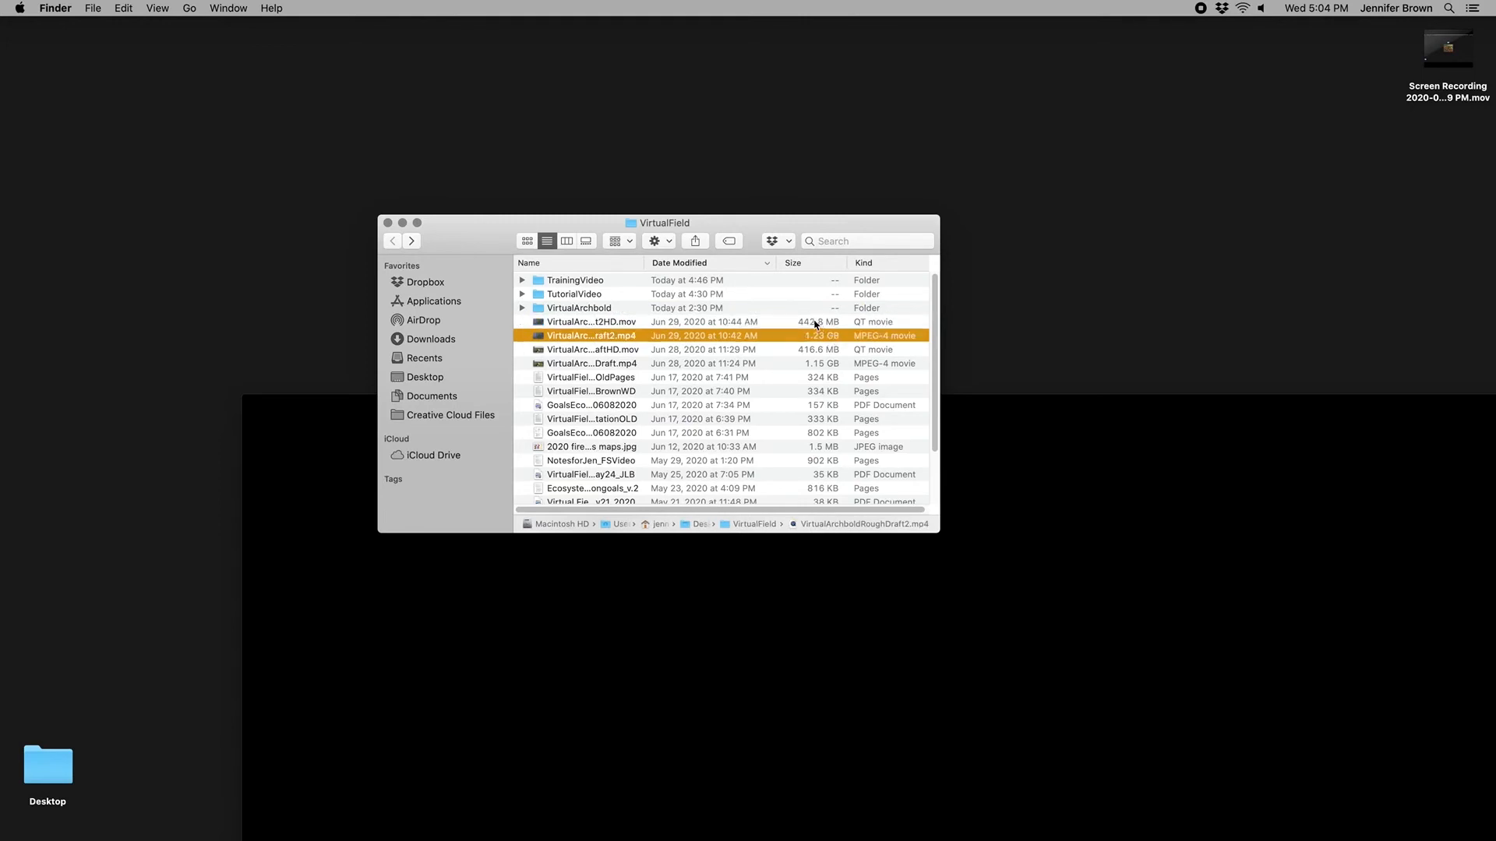
click(816, 323)
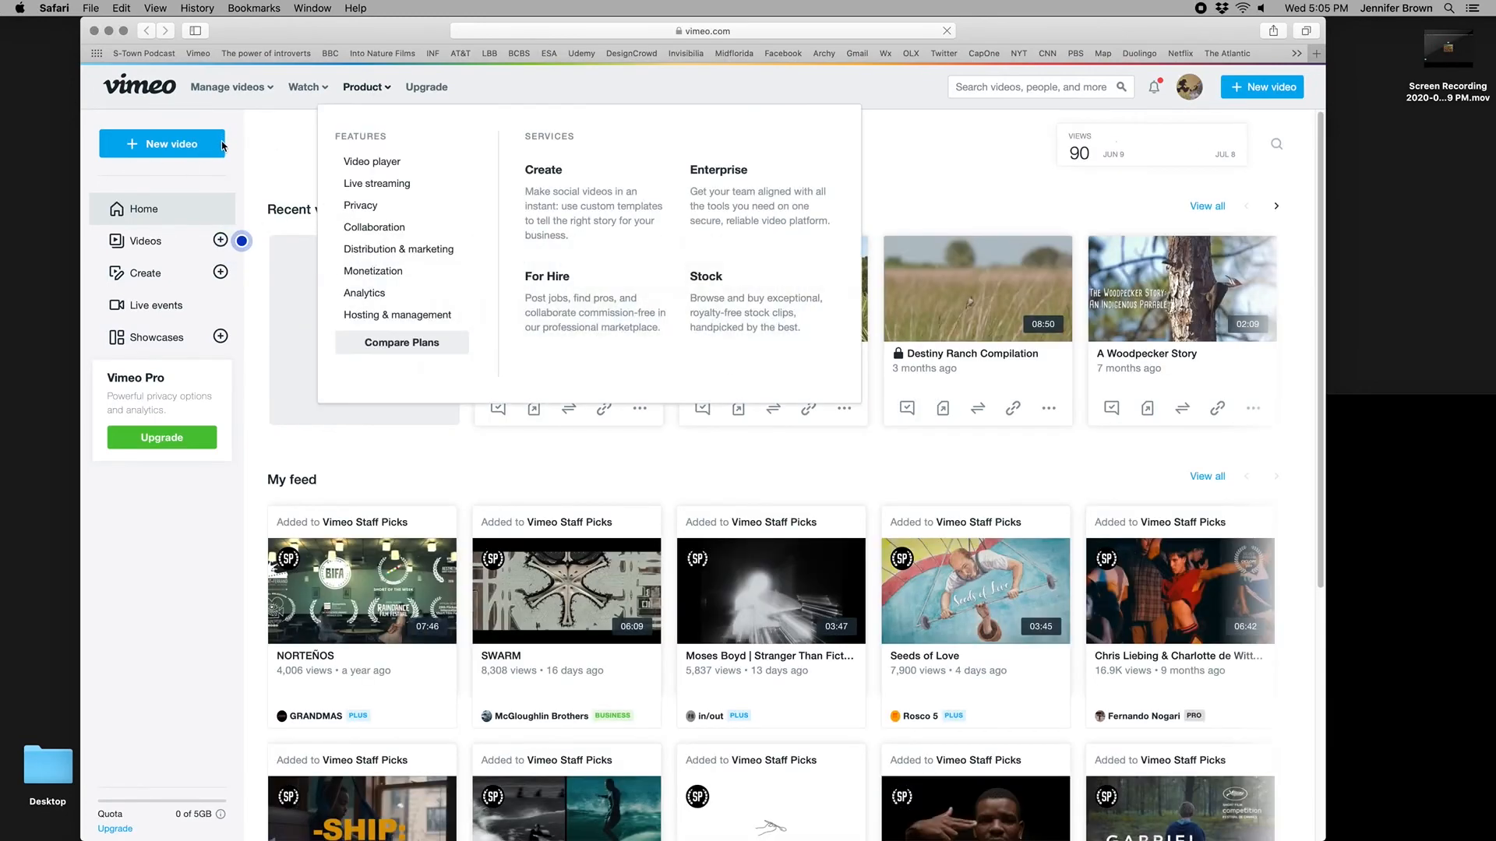
Step: Upload VirtualArchboldRoughDraft2HD.mov from the VirtualField folder to Vimeo in Safari as a new video
click(146, 151)
click(146, 151)
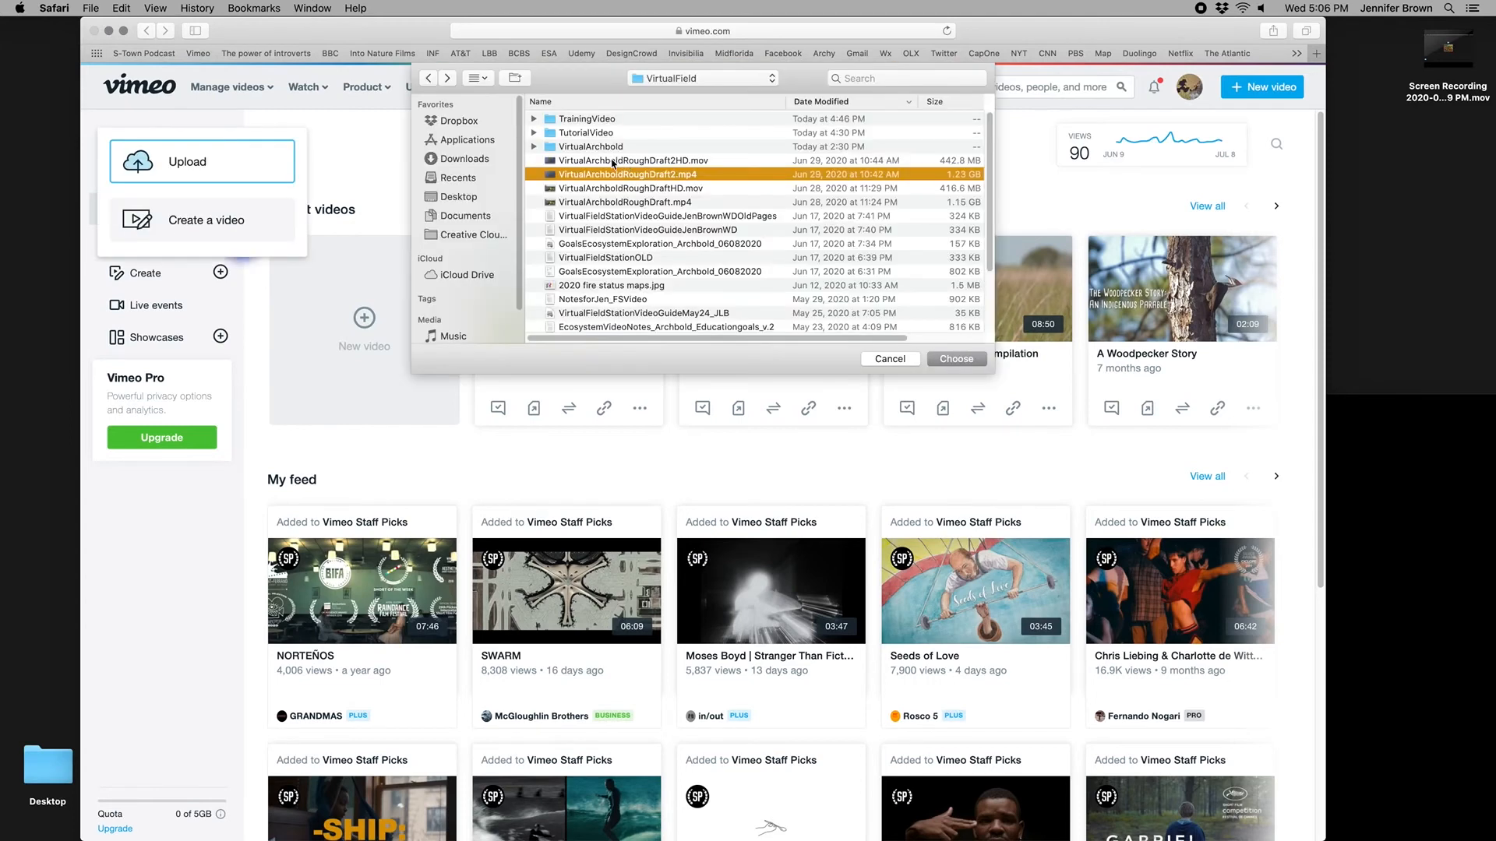
click(612, 161)
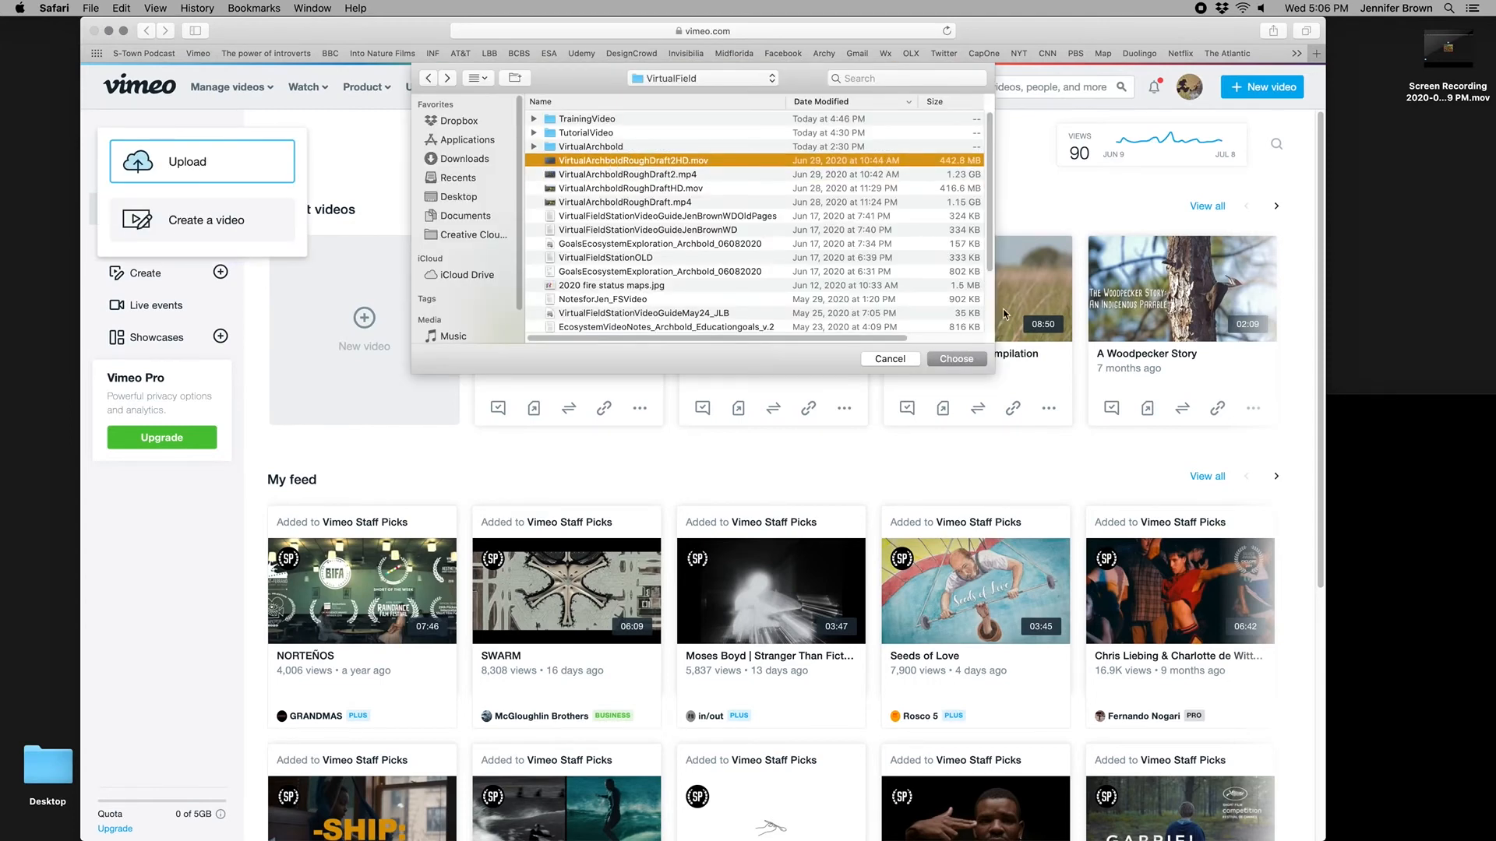
click(954, 359)
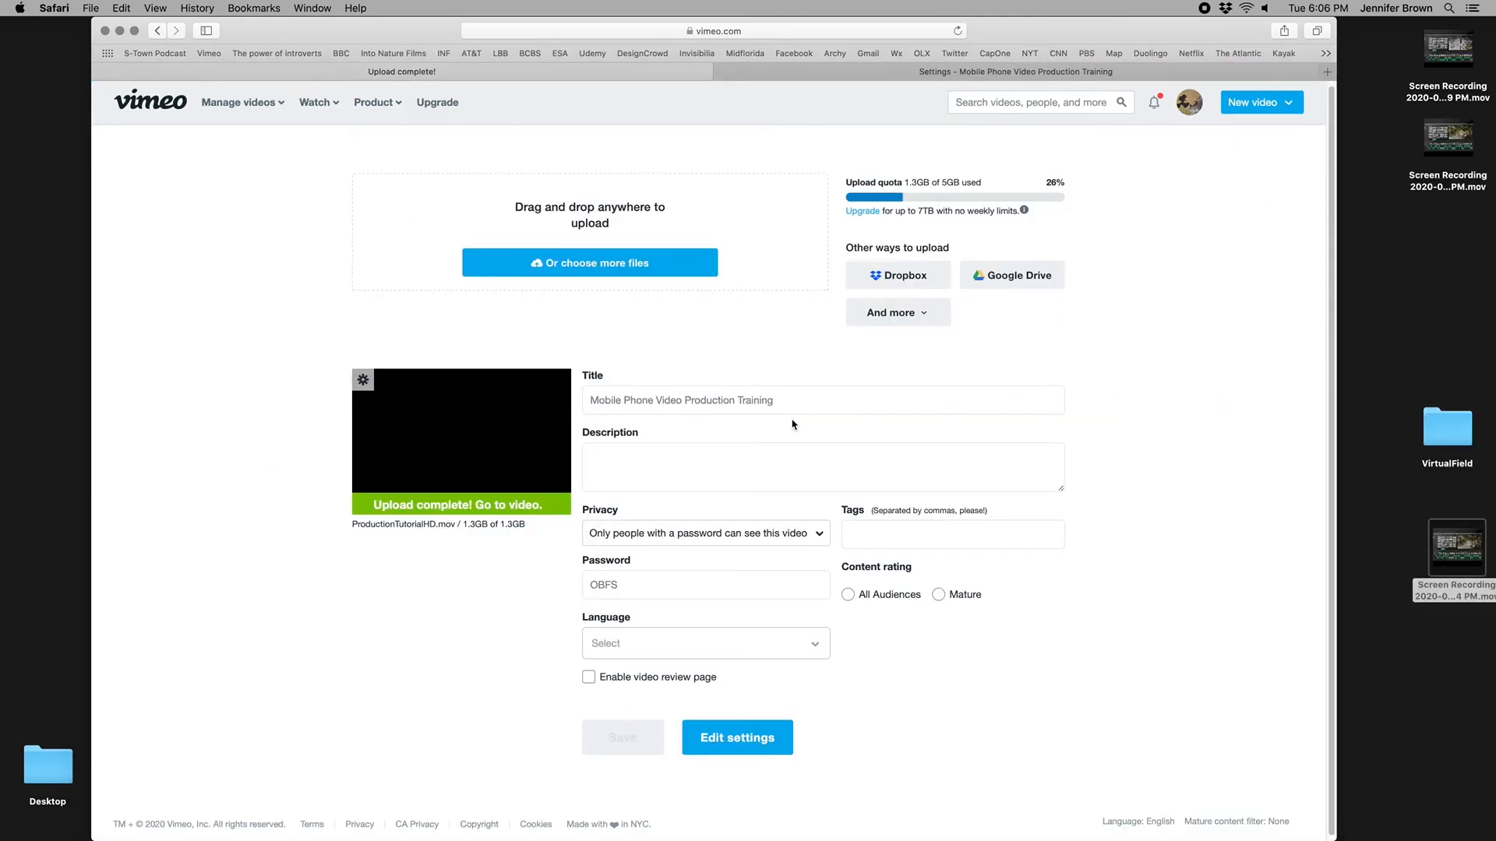
Step: Review the title and description fields in the Vimeo settings of the Mobile Phone Video Production Training video
click(850, 73)
click(313, 356)
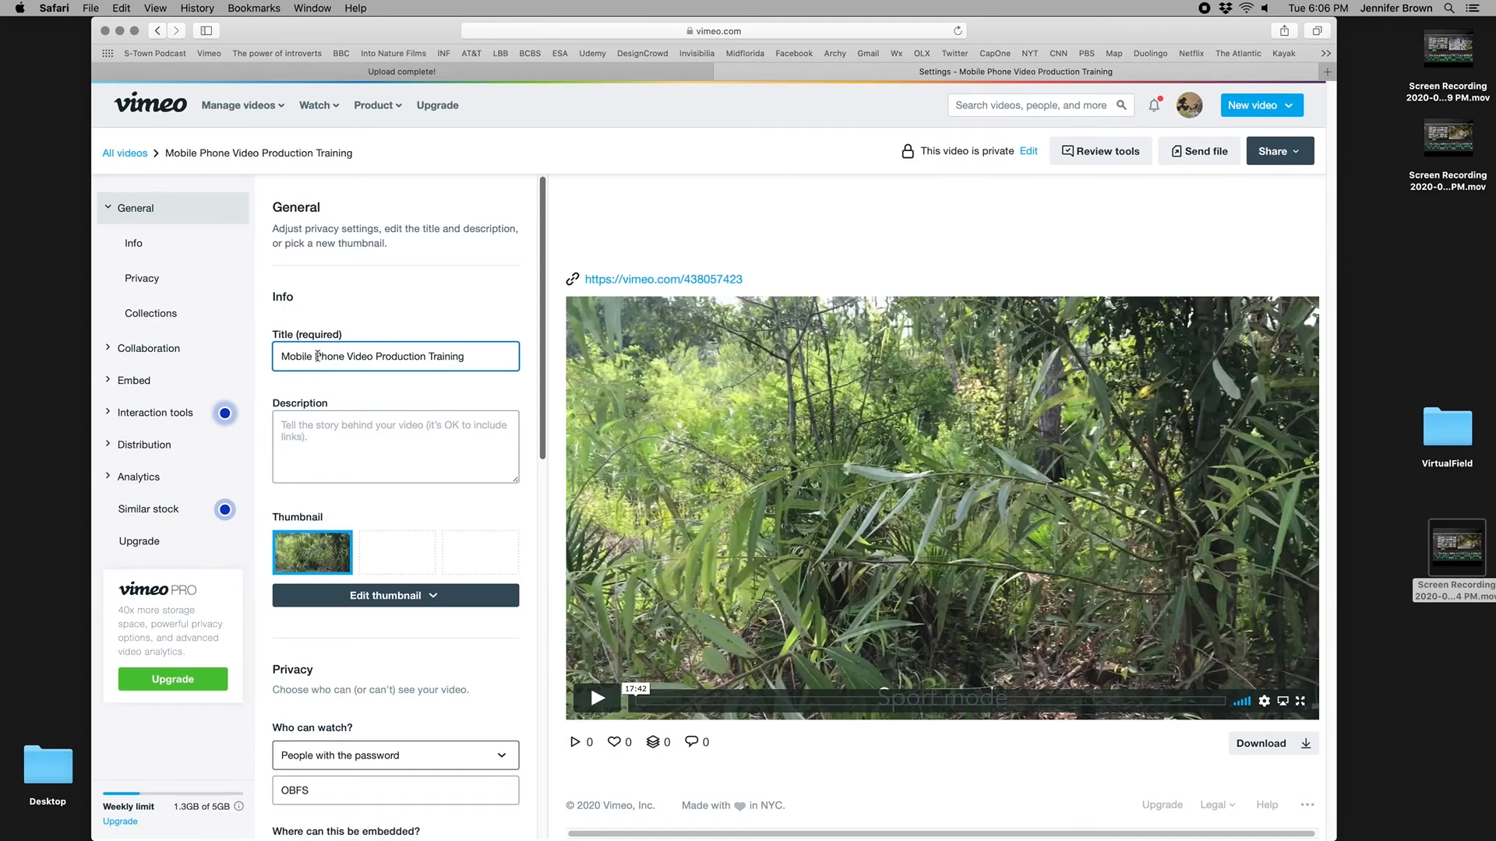
key(super+shift+Right)
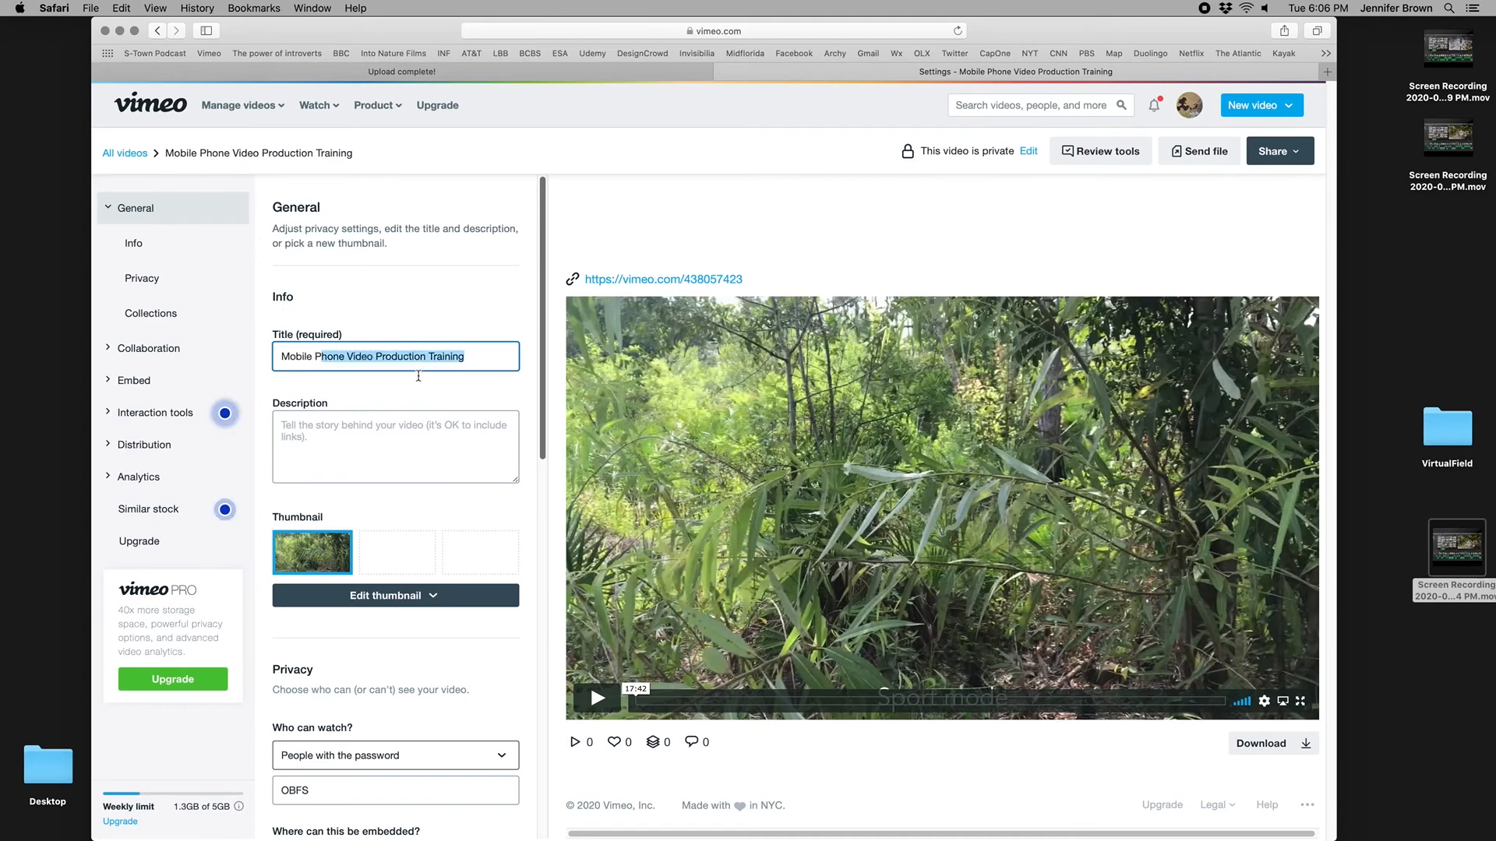
click(374, 356)
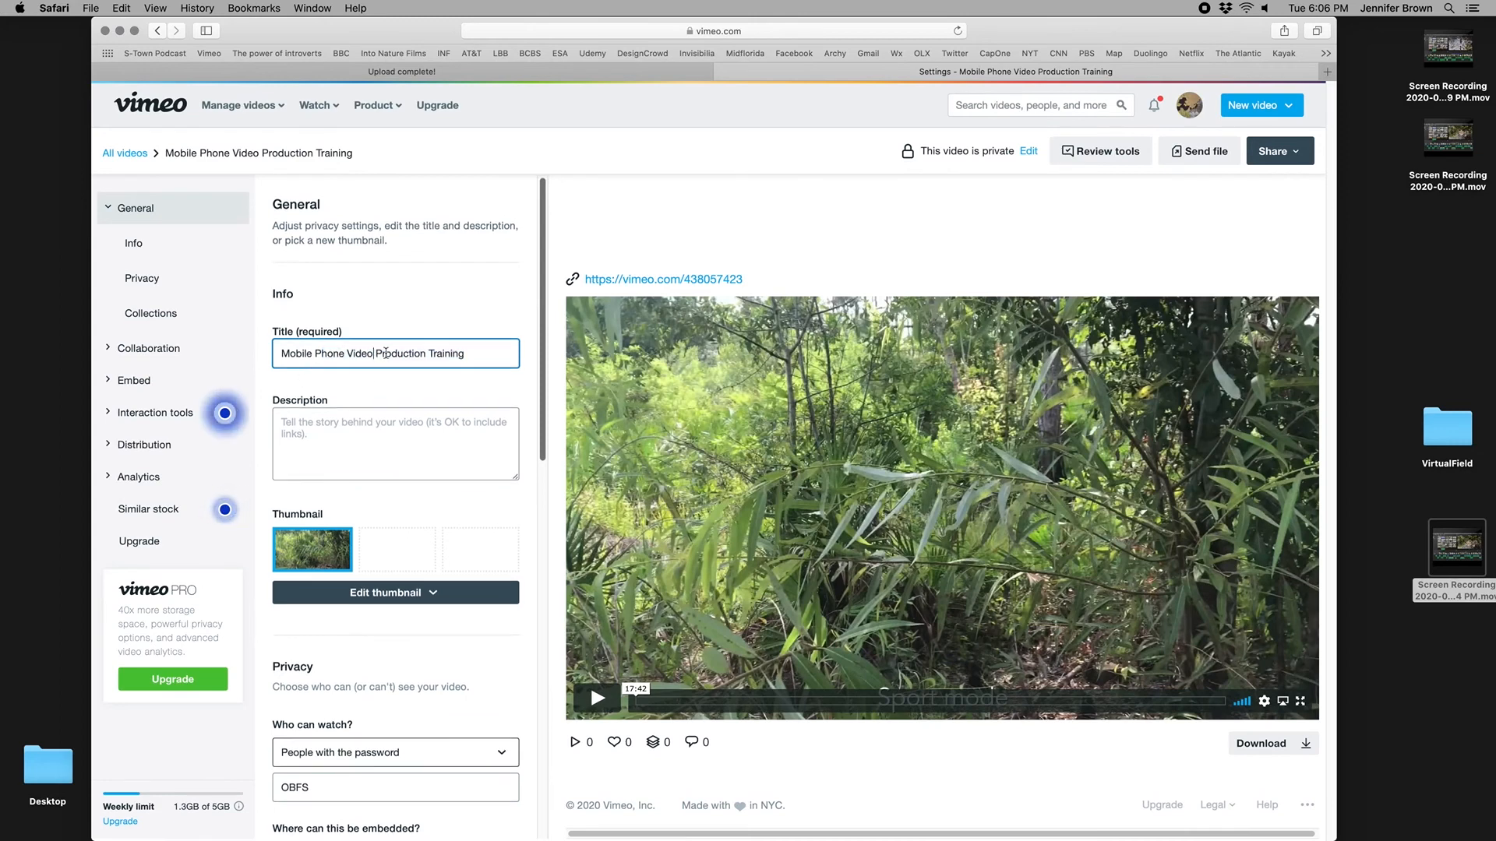
scroll(381, 366, down, 2)
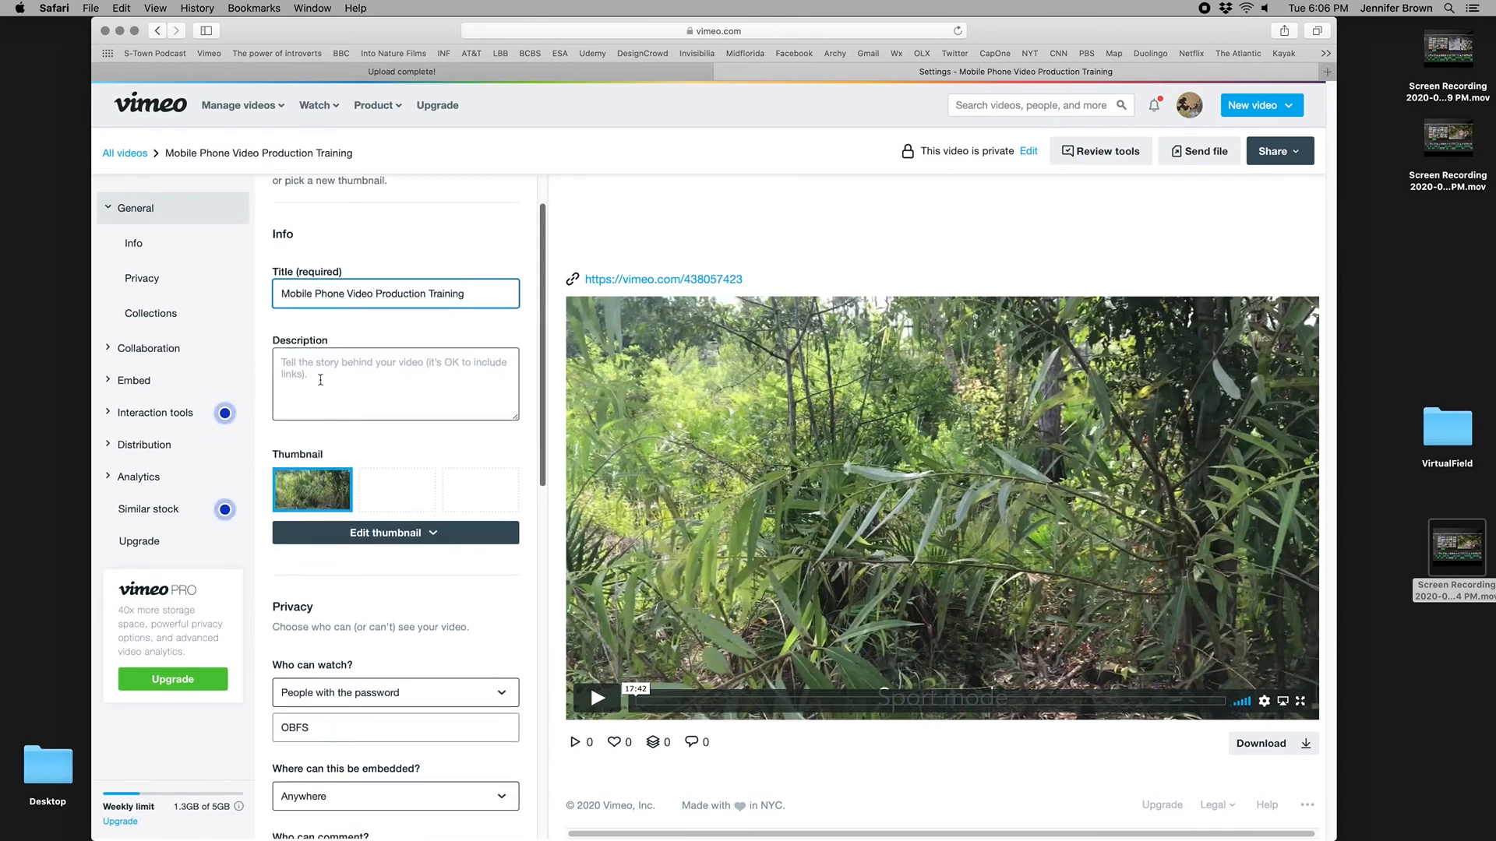
click(320, 379)
scroll(321, 379, down, 4)
scroll(321, 382, up, 3)
Step: Examine the video's thumbnail options and the choices for who can watch it, without changing either
click(434, 434)
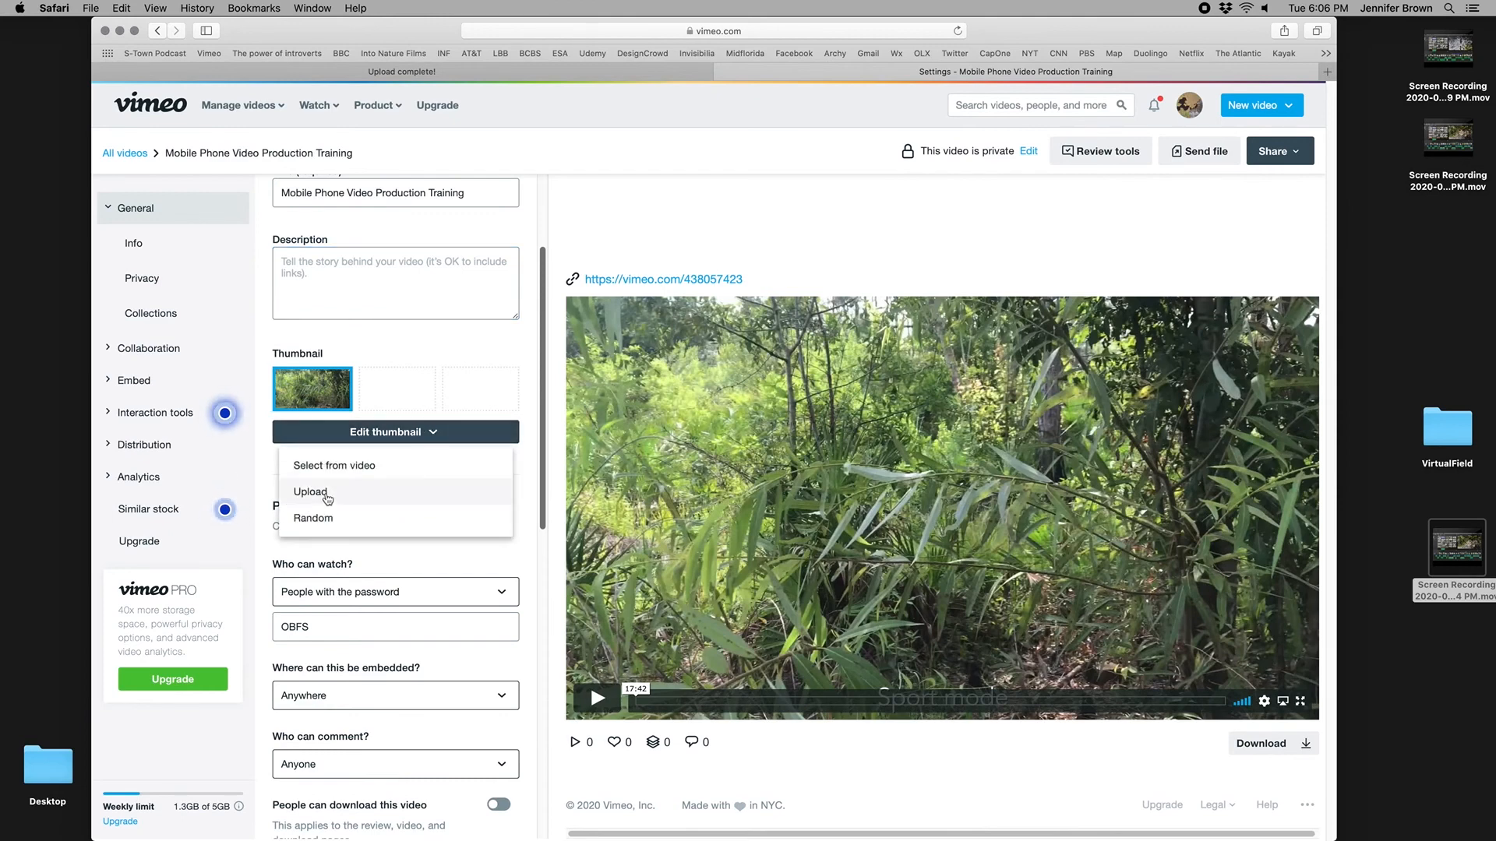
click(484, 349)
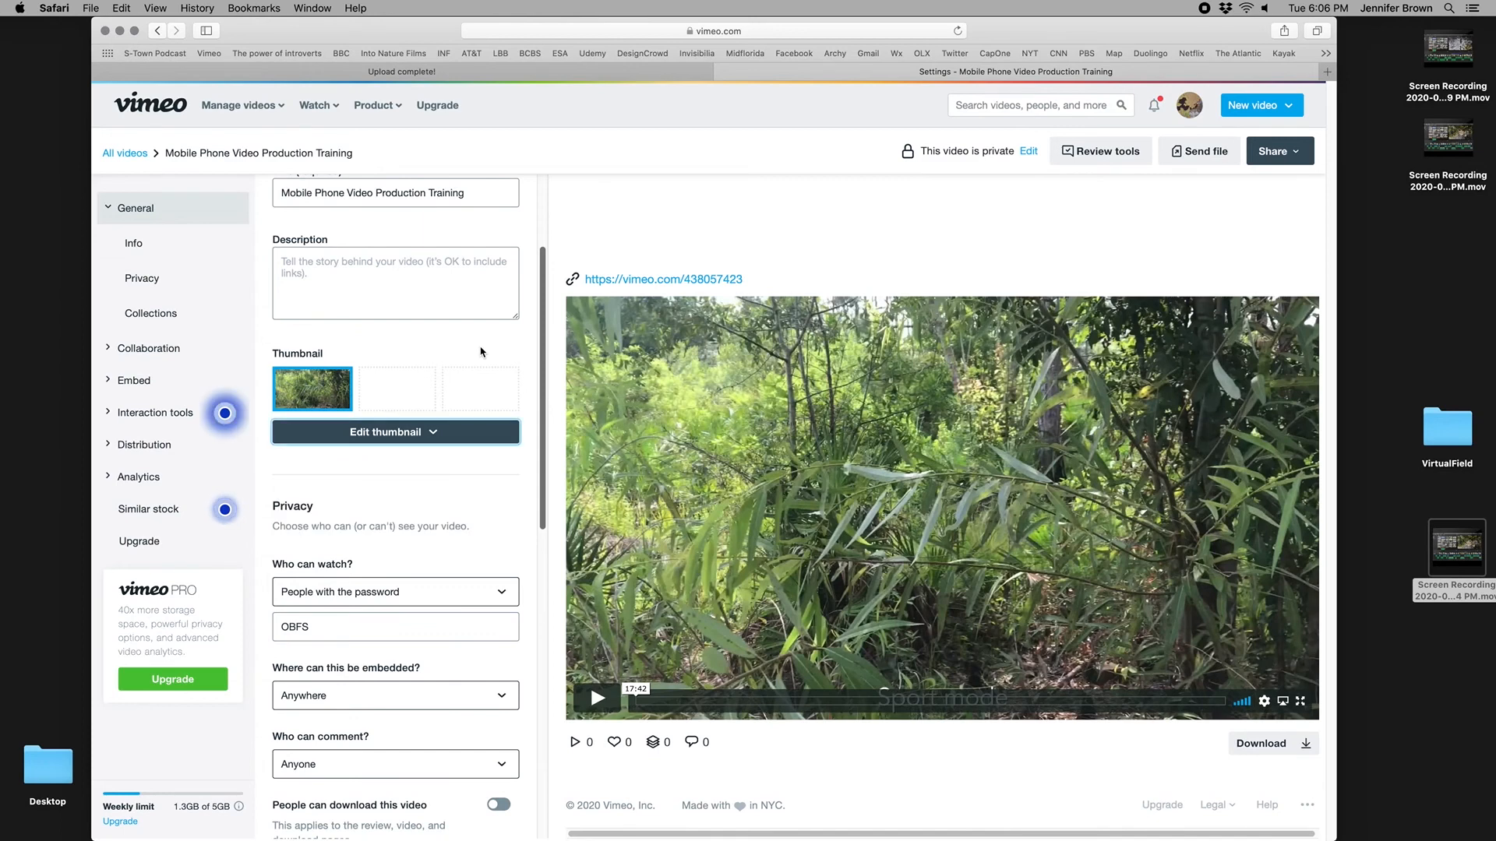
click(384, 592)
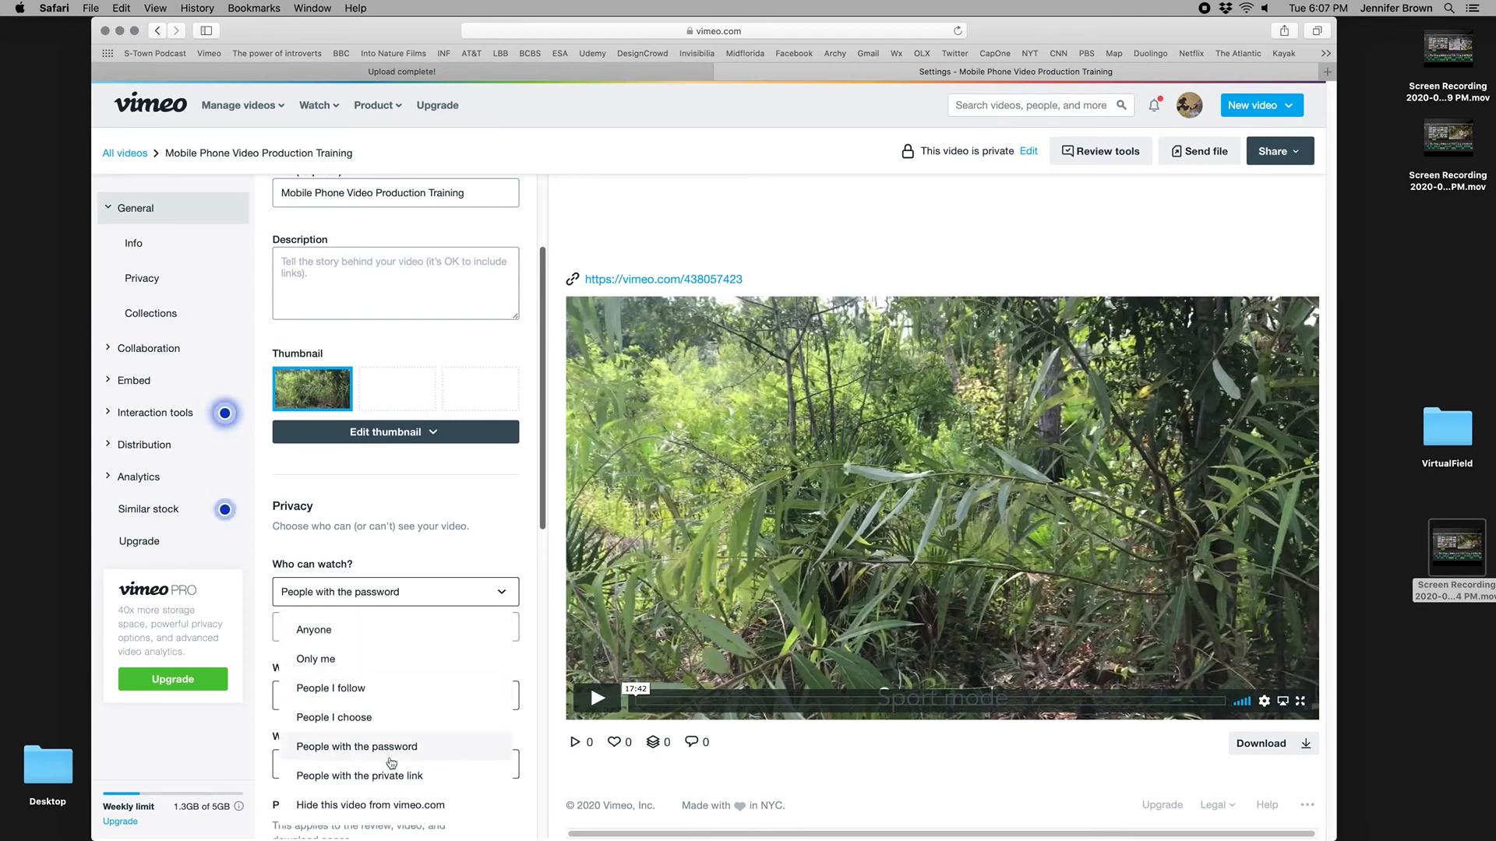
click(432, 555)
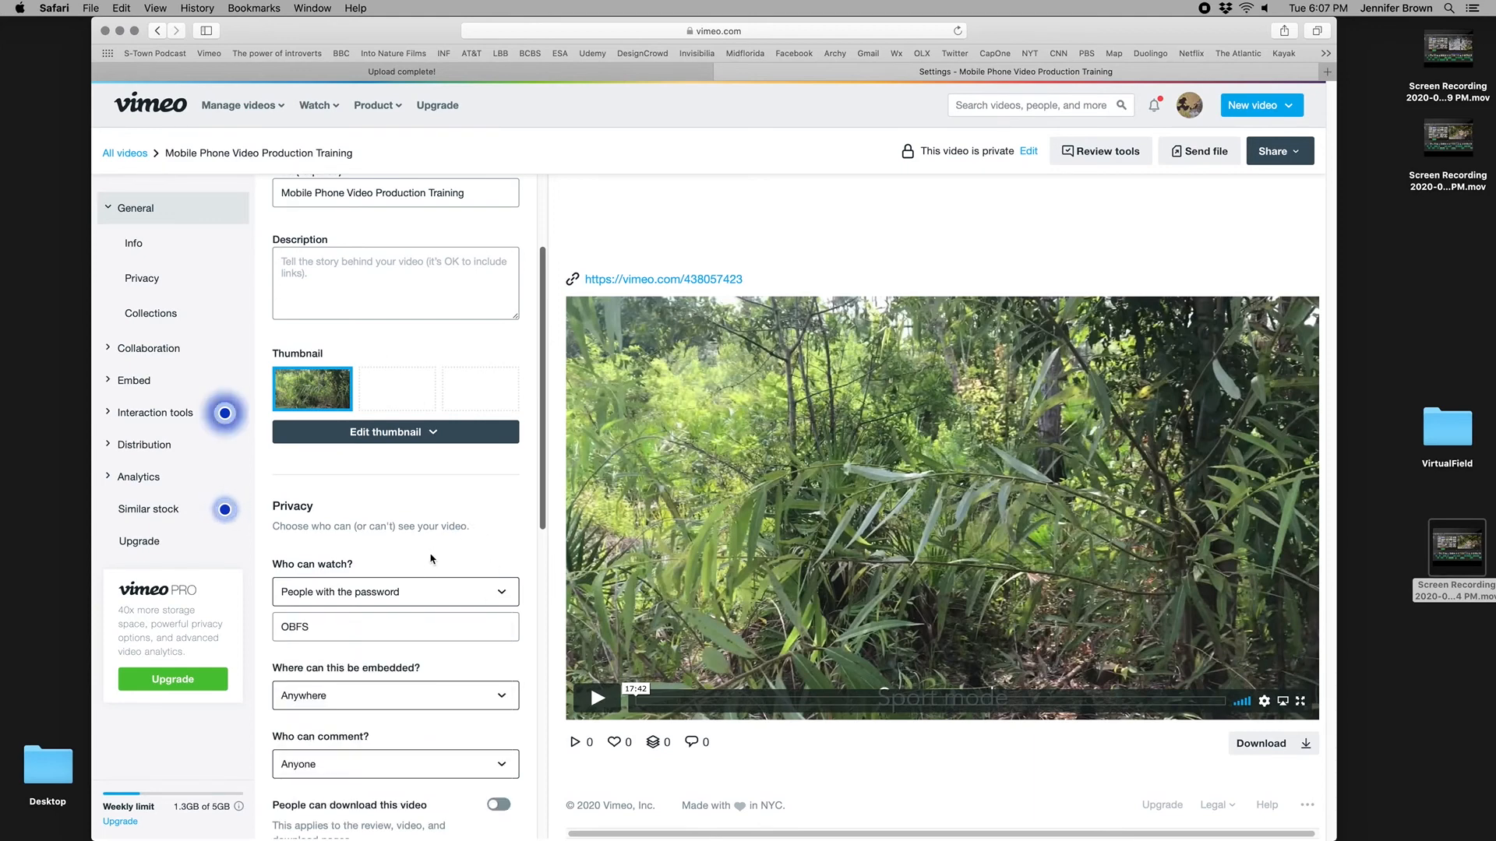
Step: Review who can embed, comment on, download and add the video to collections in its privacy settings
scroll(427, 568, down, 3)
scroll(425, 536, down, 3)
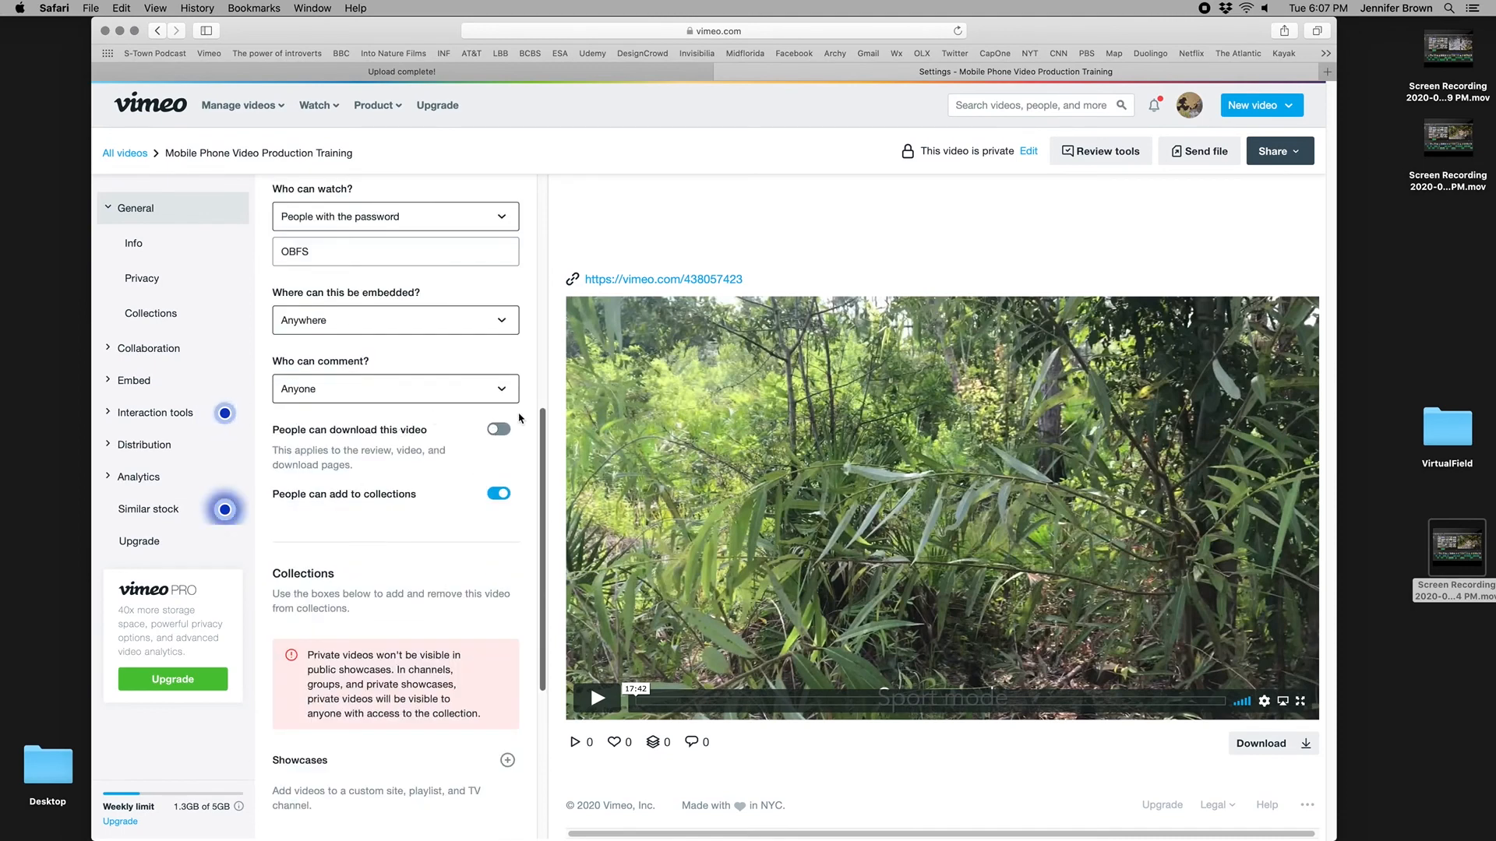
scroll(396, 479, up, 2)
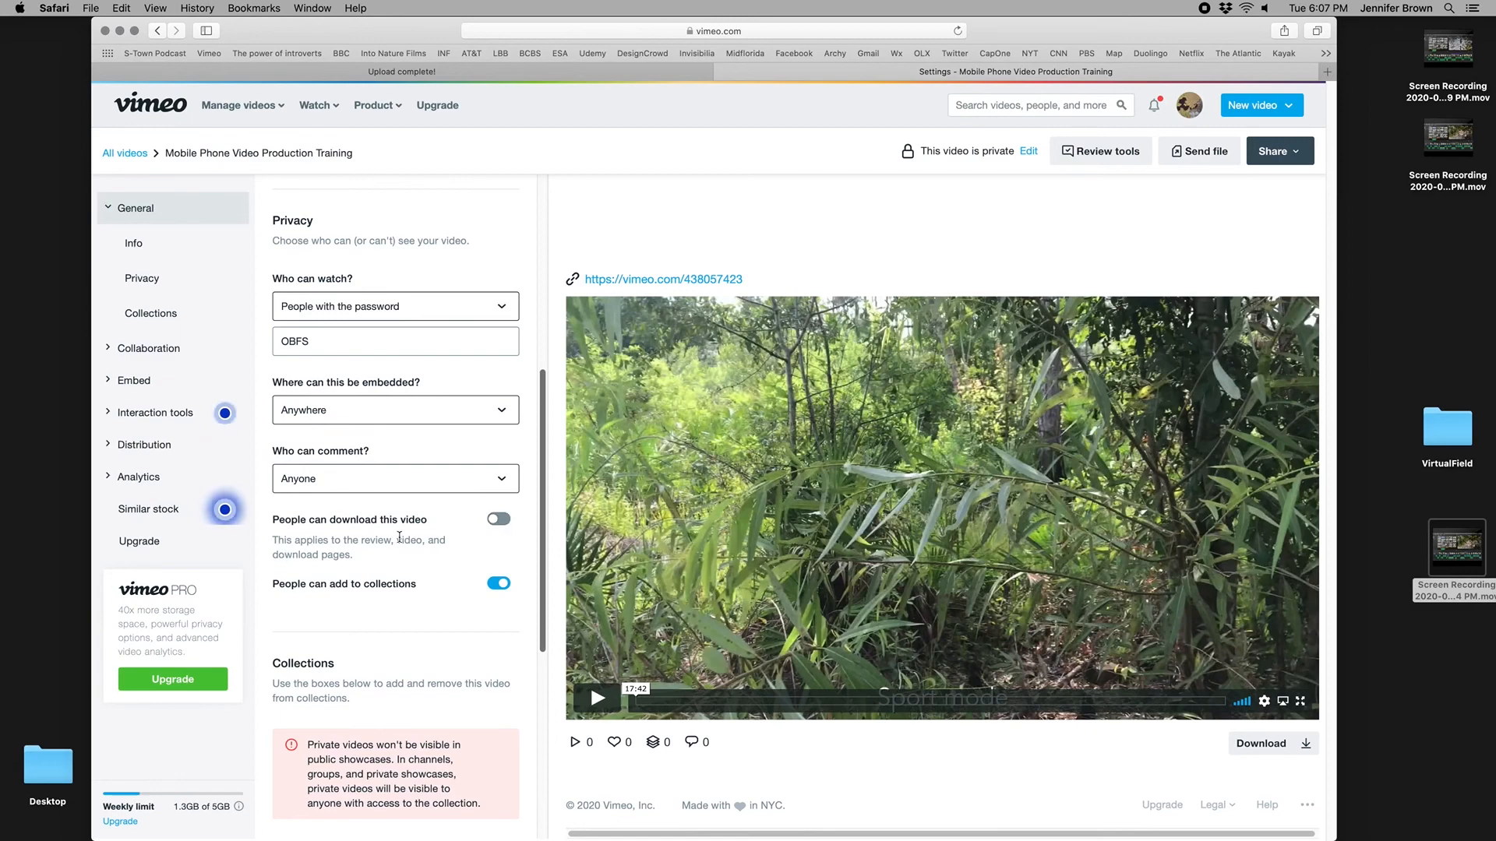
Step: In the video's distribution settings, check the tag entry and set the content rating to All audiences
scroll(399, 537, up, 6)
click(135, 445)
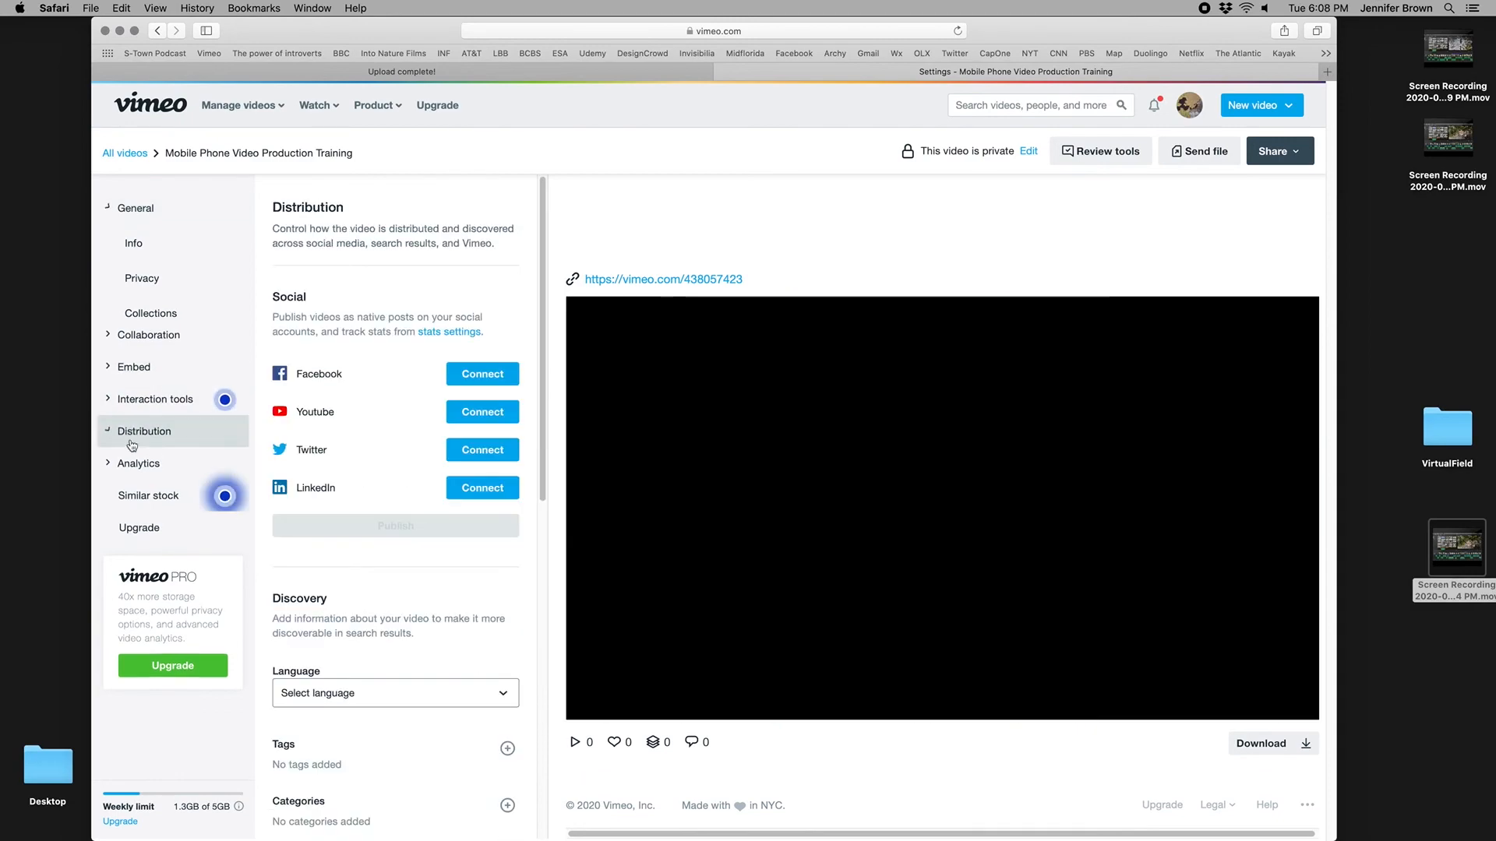
scroll(459, 488, down, 5)
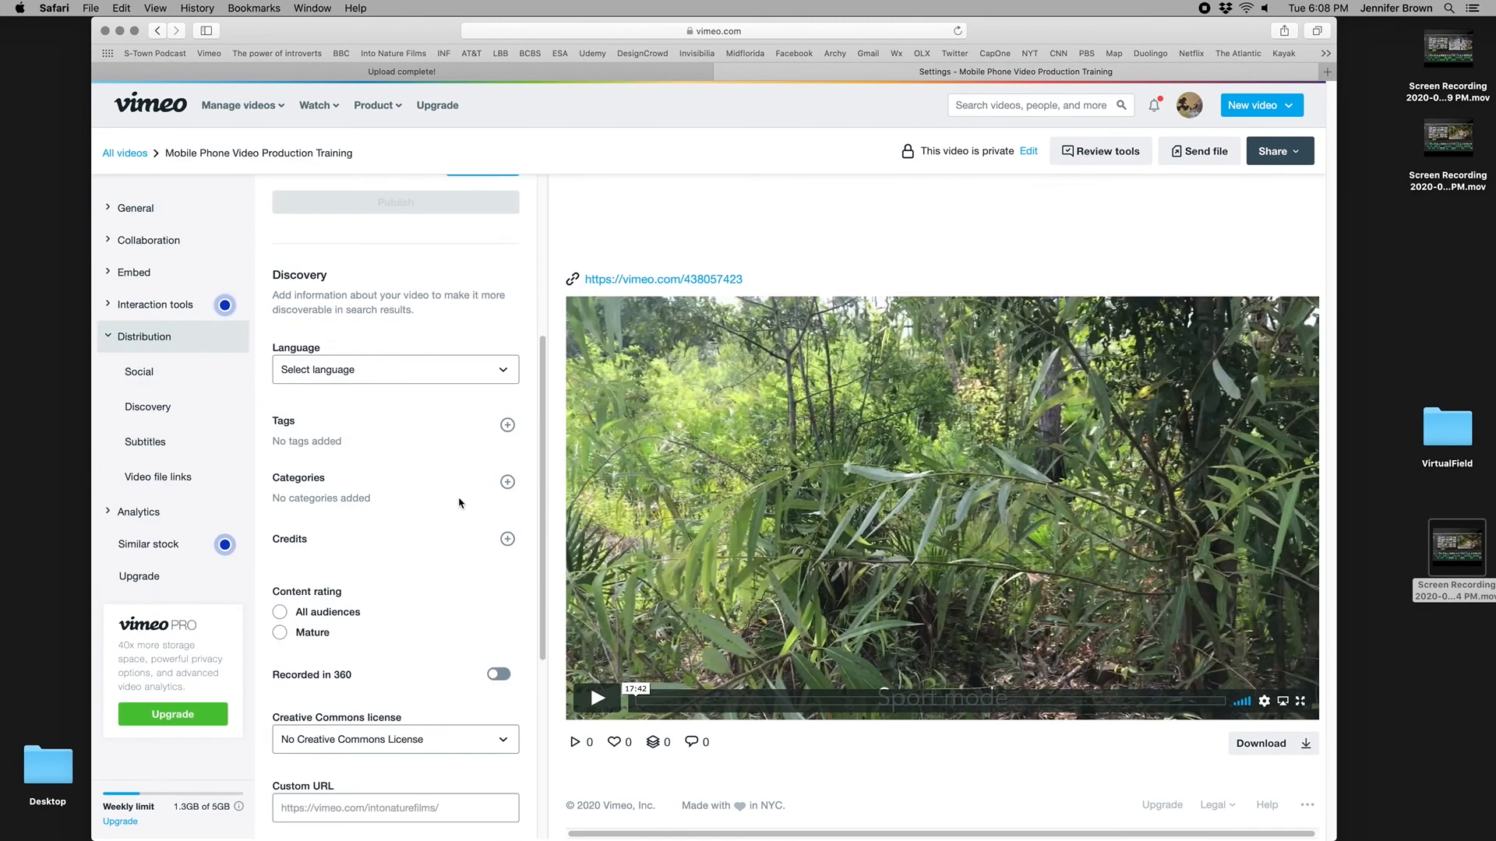
click(507, 425)
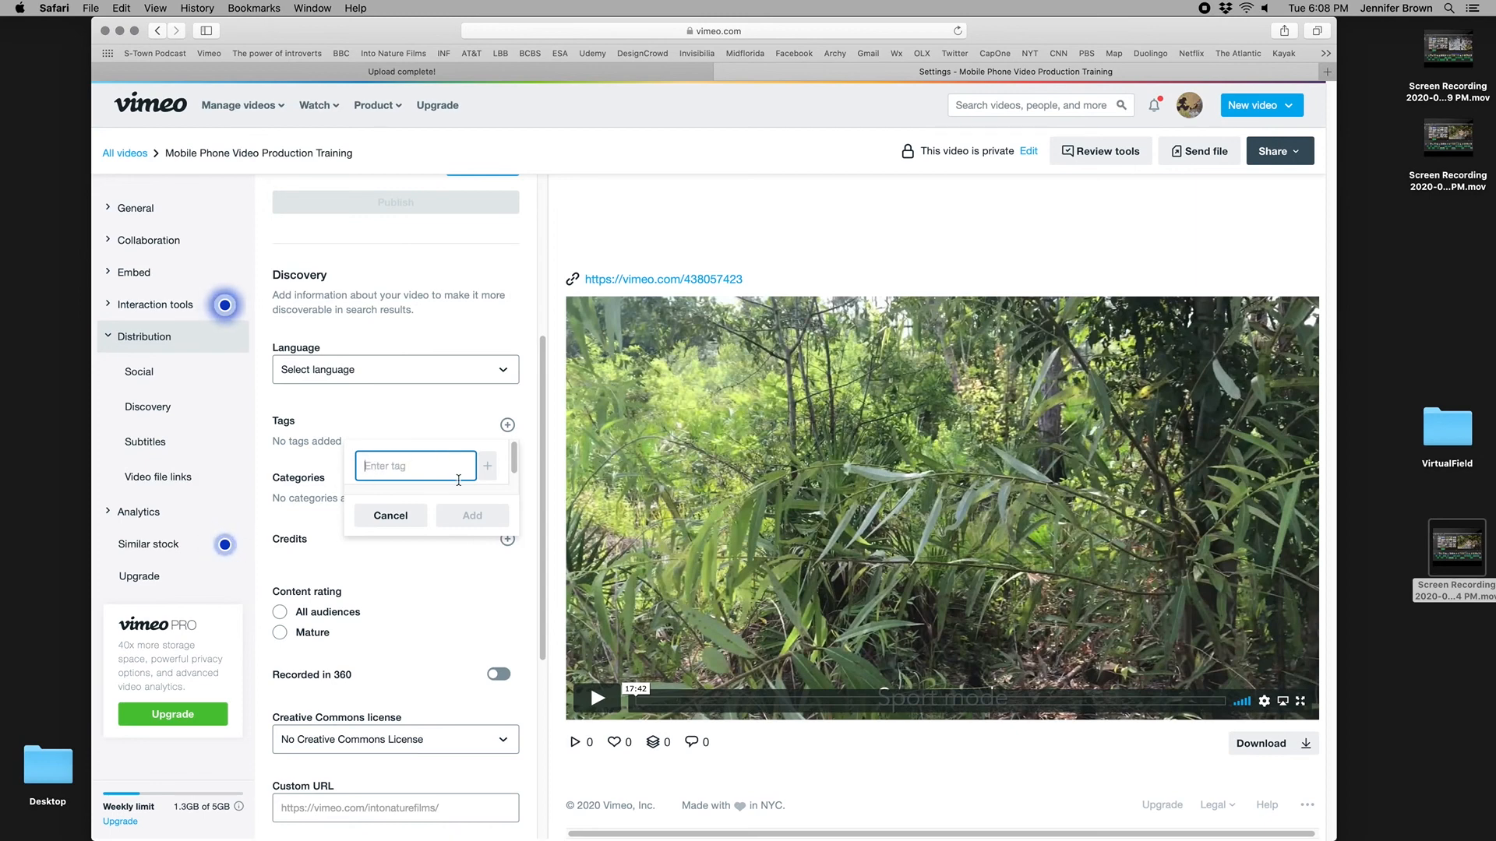
click(447, 620)
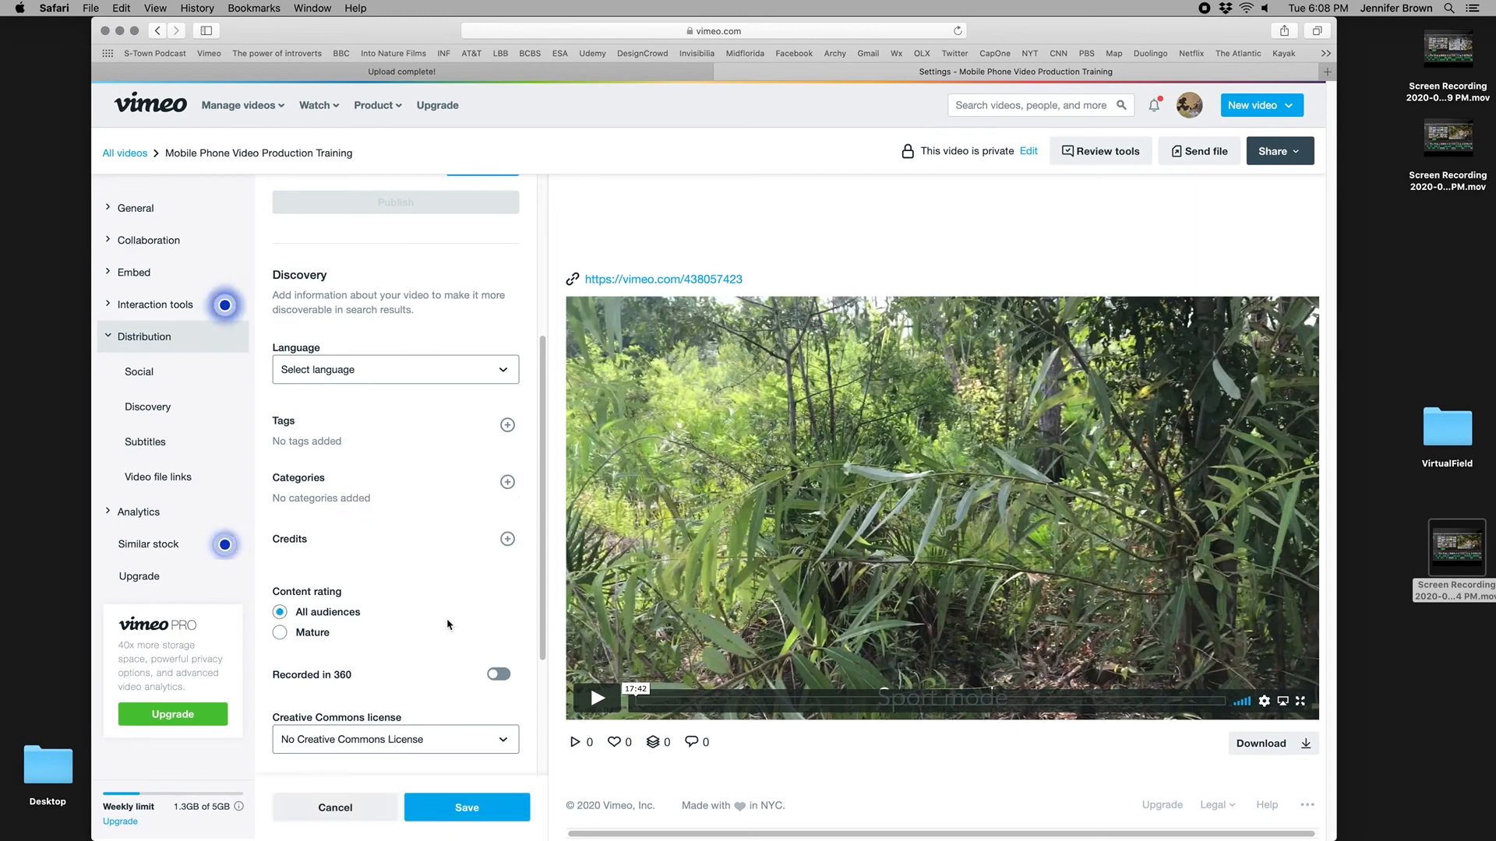
scroll(405, 592, down, 2)
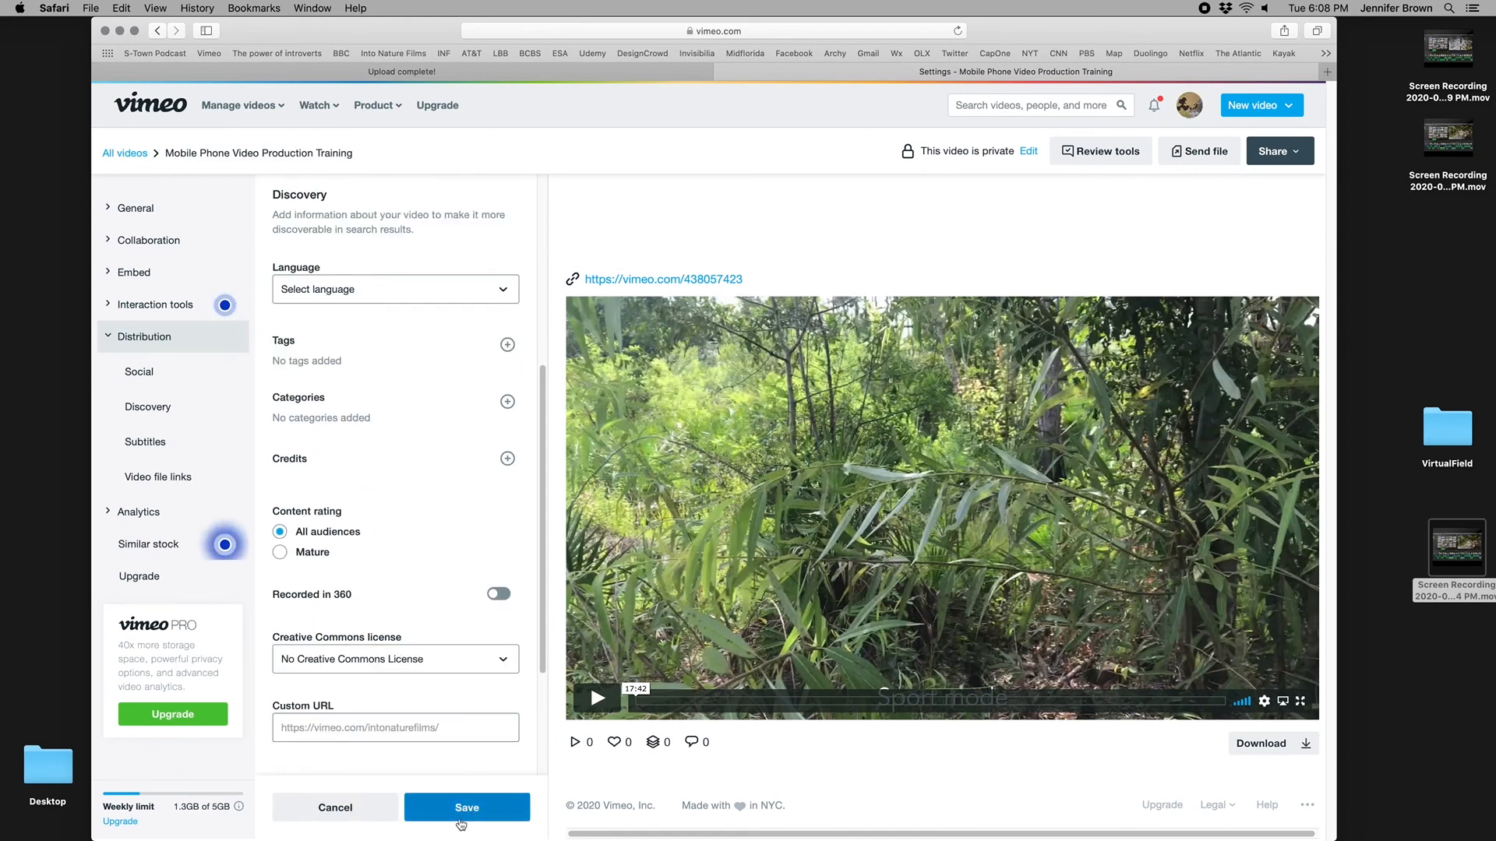
Step: Highlight the video's Vimeo link above the preview and minimize the browser window
drag(746, 279, 586, 281)
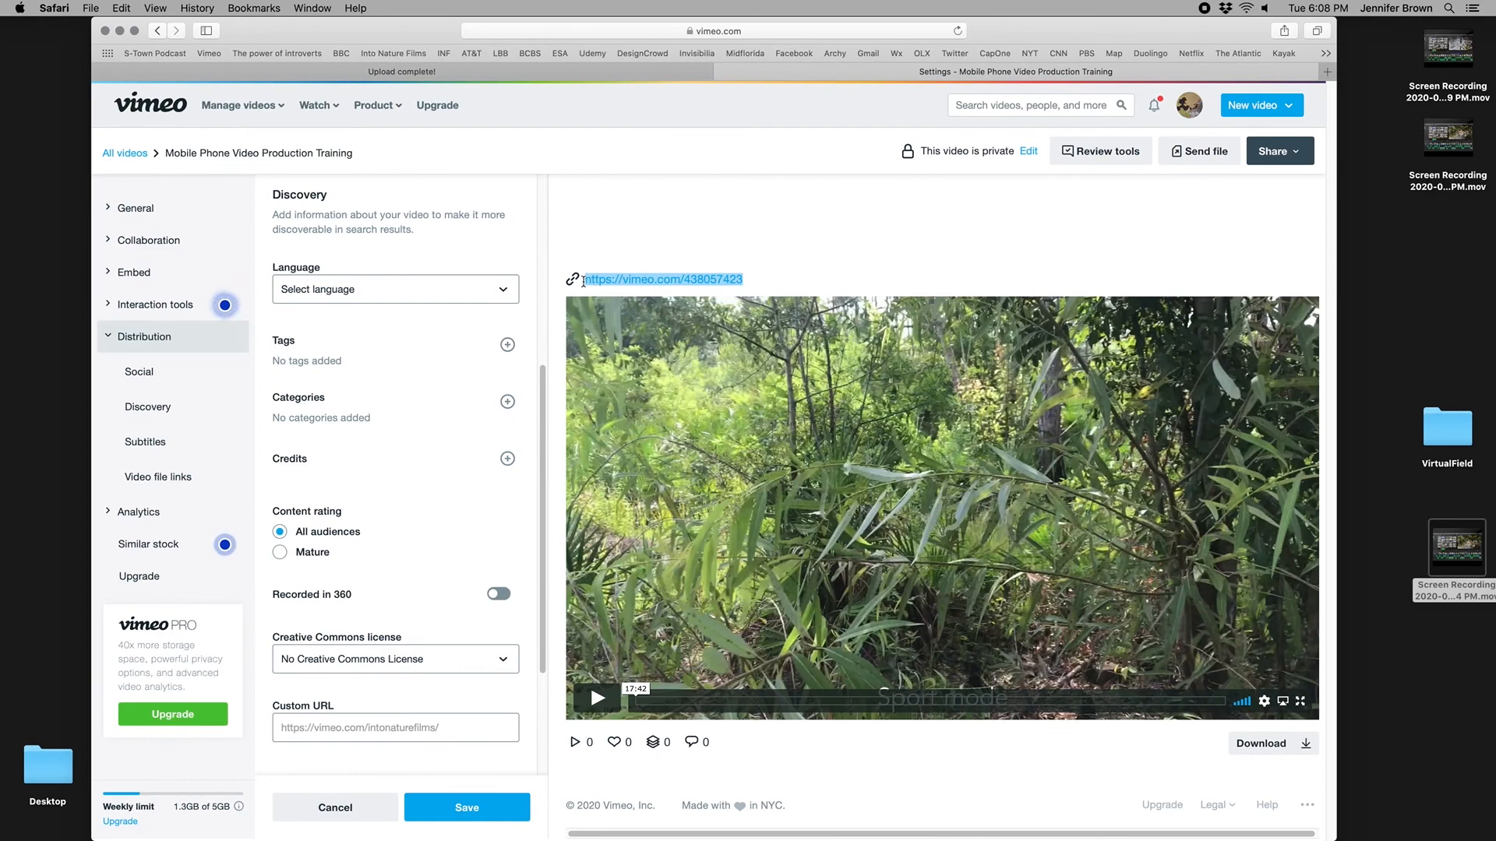
click(842, 115)
click(119, 31)
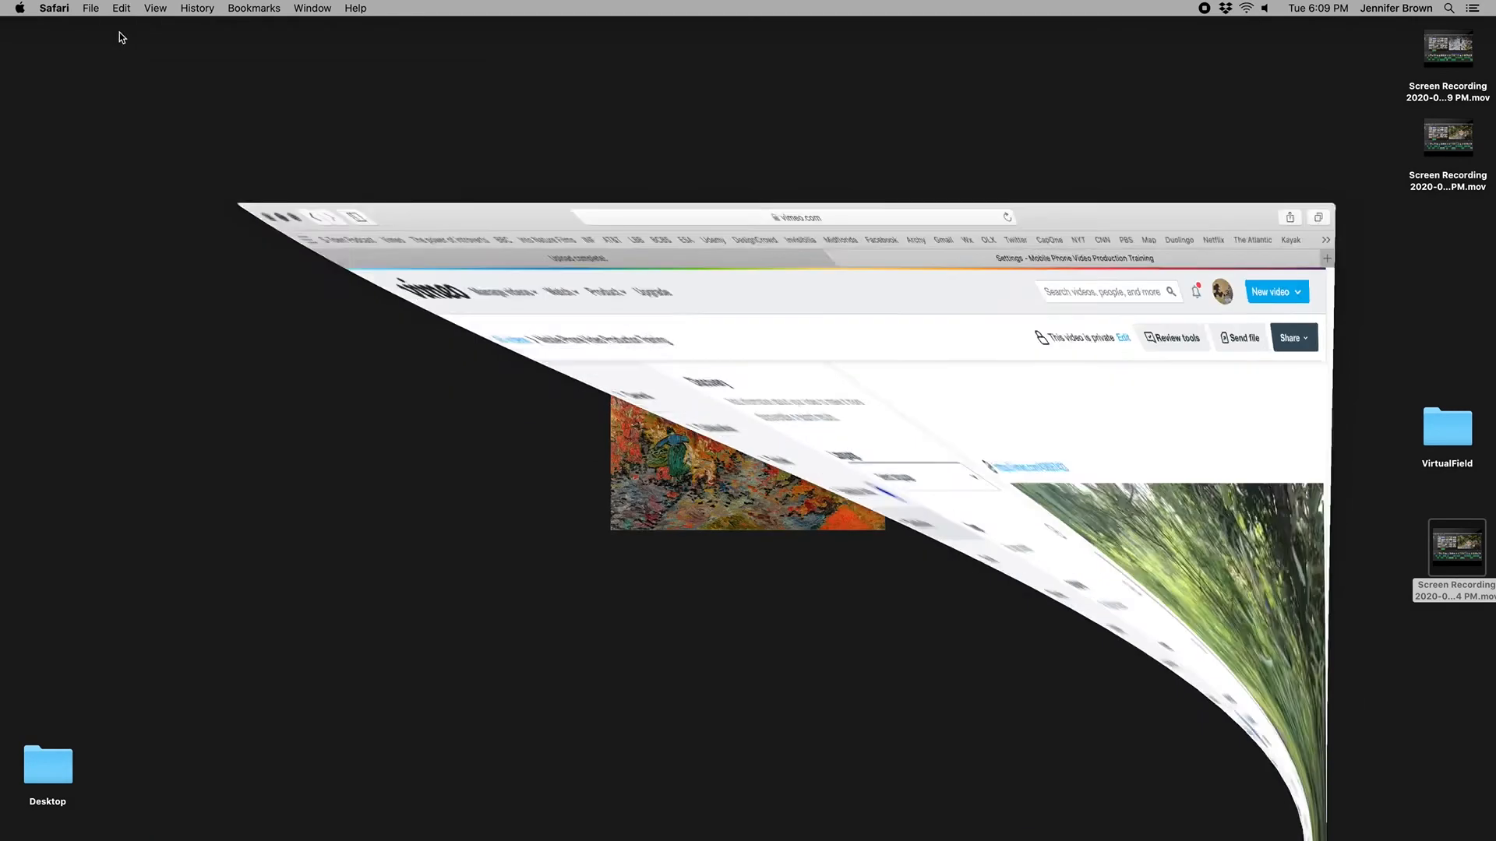